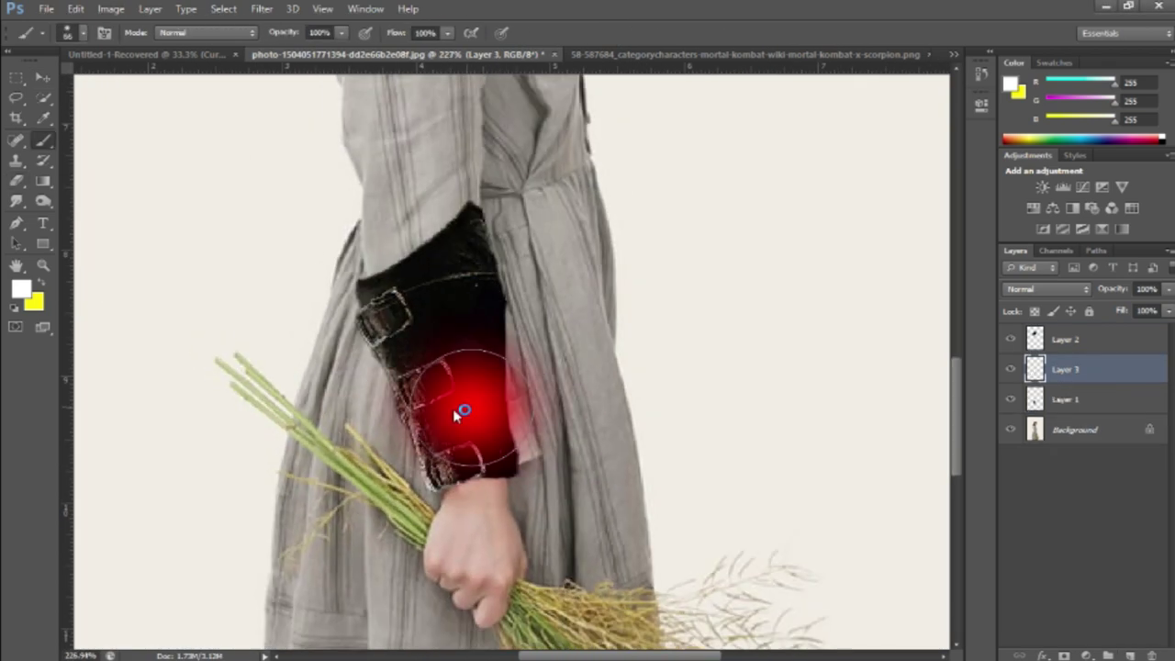
Sample a light grey for outlining the three buckles on the black wrist guard.
left_click(473, 443, "alt")
scroll(423, 352, "up", 2)
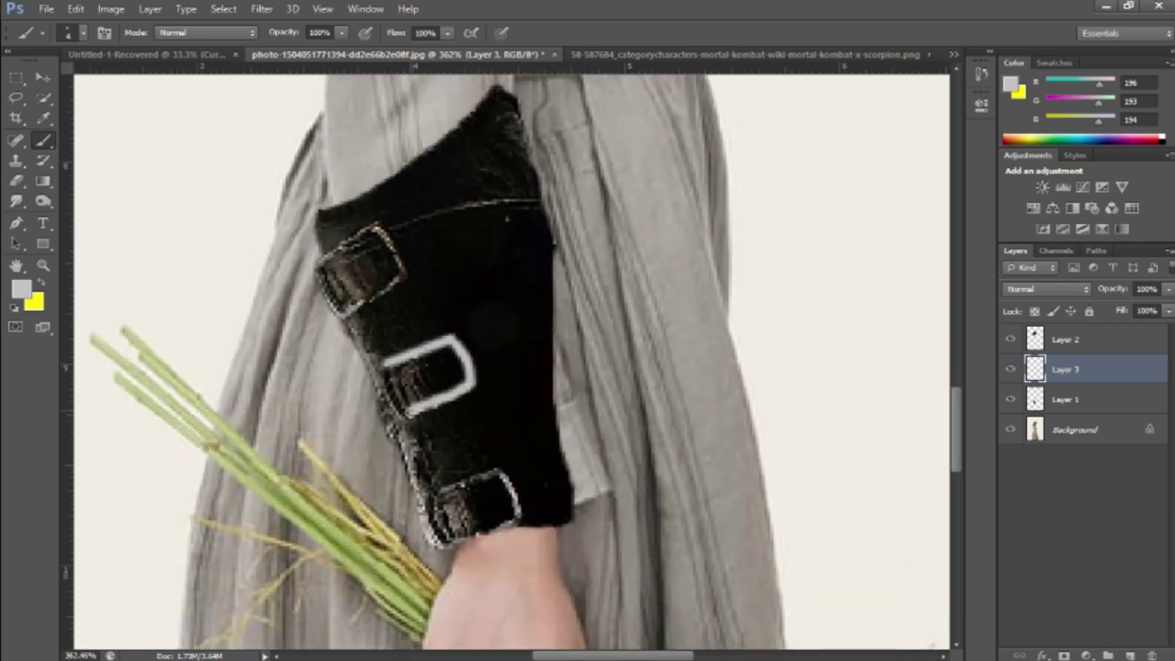
scroll(594, 480, "down", 3)
scroll(593, 480, "down", 1)
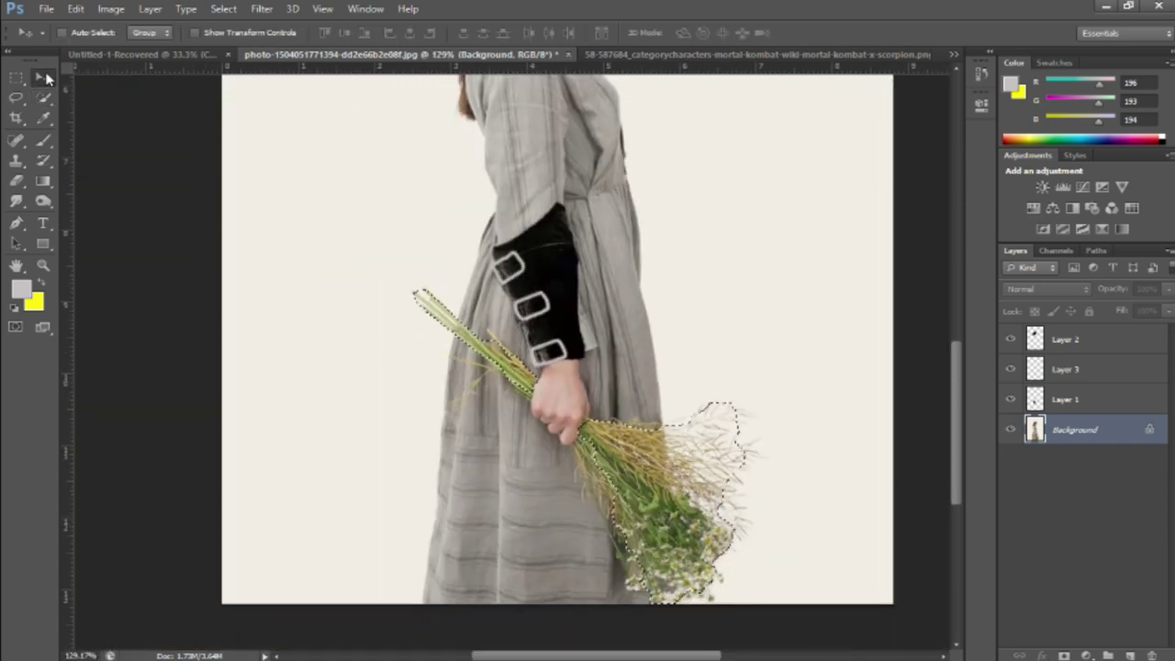
Clone Stamp nearby dress pixels over the grass bundle in her hand.
key("s")
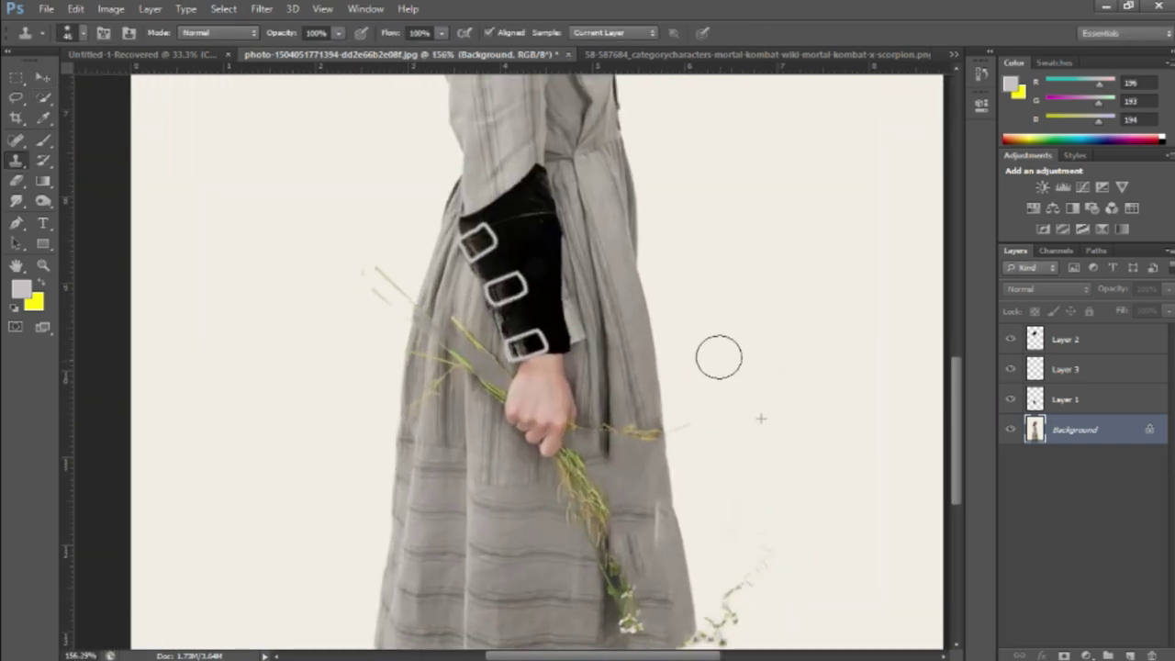
scroll(697, 514, "up", 1)
scroll(661, 441, "up", 2)
scroll(595, 349, "up", 3)
scroll(598, 362, "up", 1)
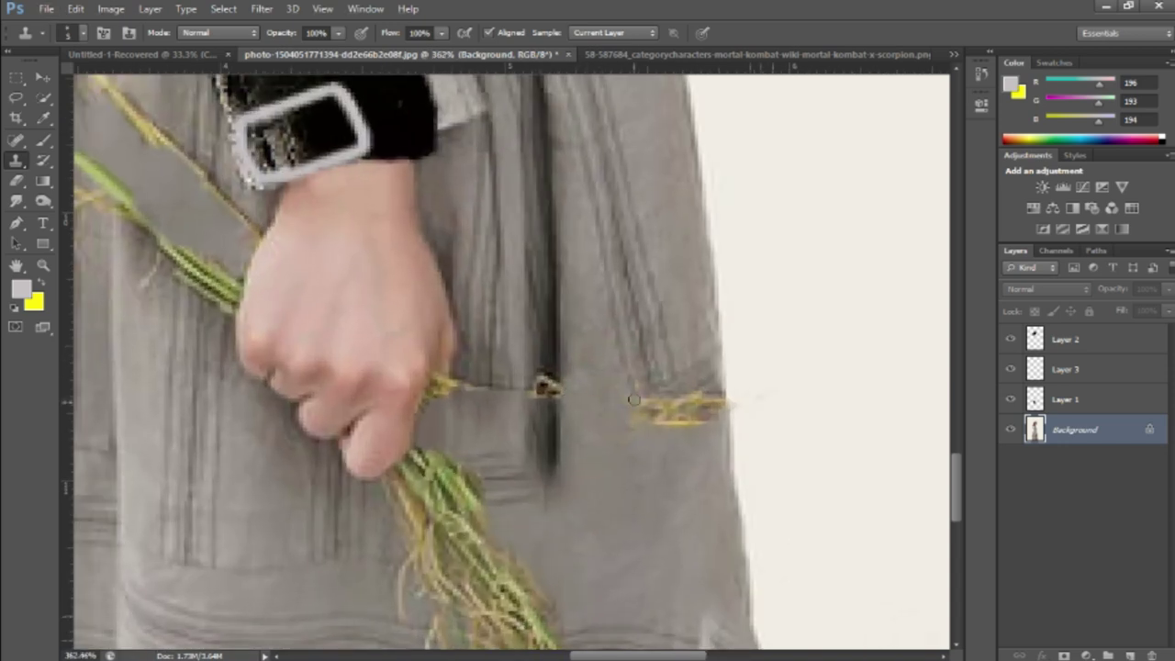
scroll(598, 361, "down", 2)
scroll(633, 389, "down", 1)
scroll(320, 173, "down", 3)
scroll(349, 263, "up", 3)
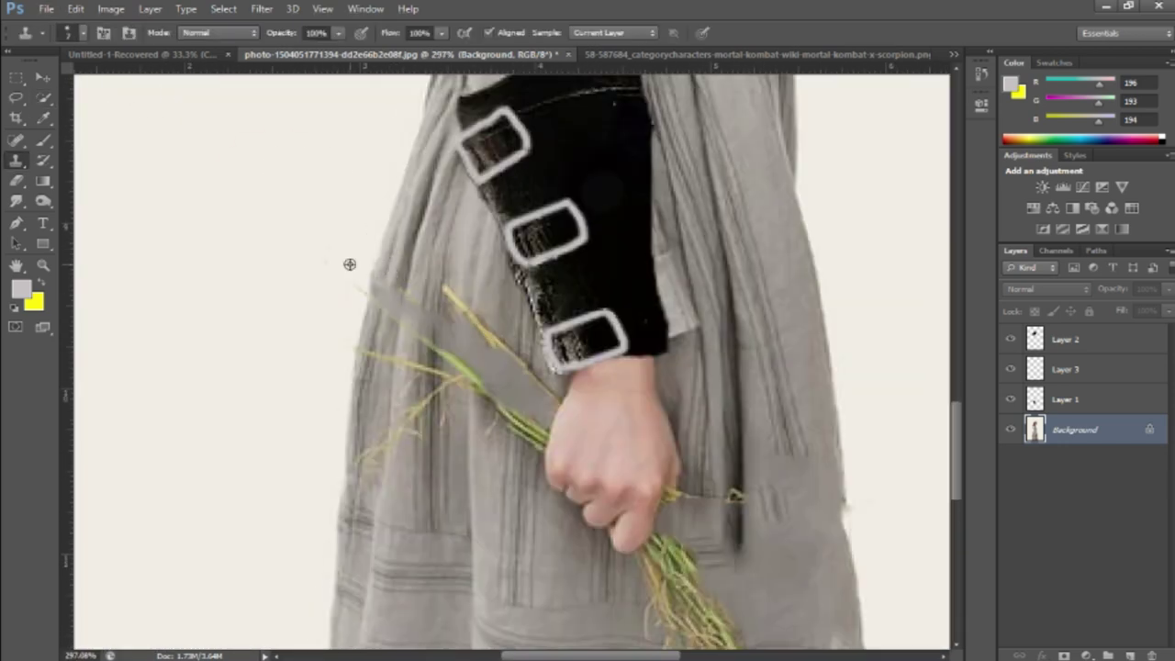
Lasso-select the leftover grass stems beside the hand for cleanup.
left_click(15, 98)
mouse_move(475, 272)
left_mouse_down()
mouse_move(354, 464)
mouse_move(360, 487)
left_mouse_up()
scroll(459, 487, "up", 1)
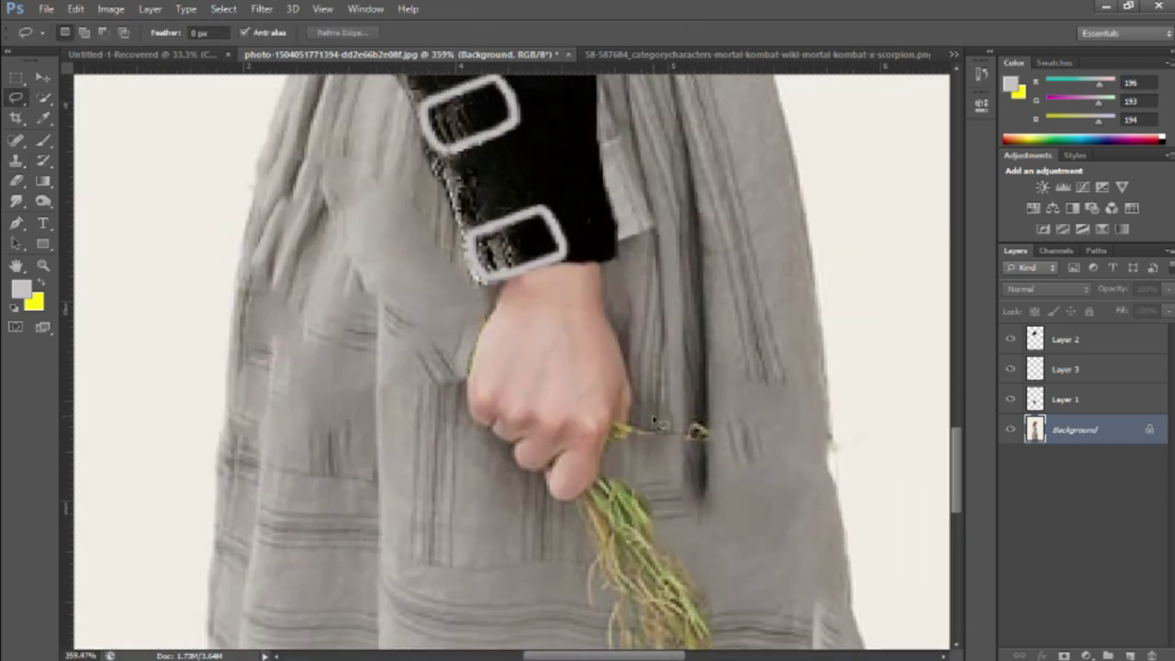
scroll(532, 510, "down", 2)
scroll(525, 445, "down", 2)
scroll(499, 362, "down", 1)
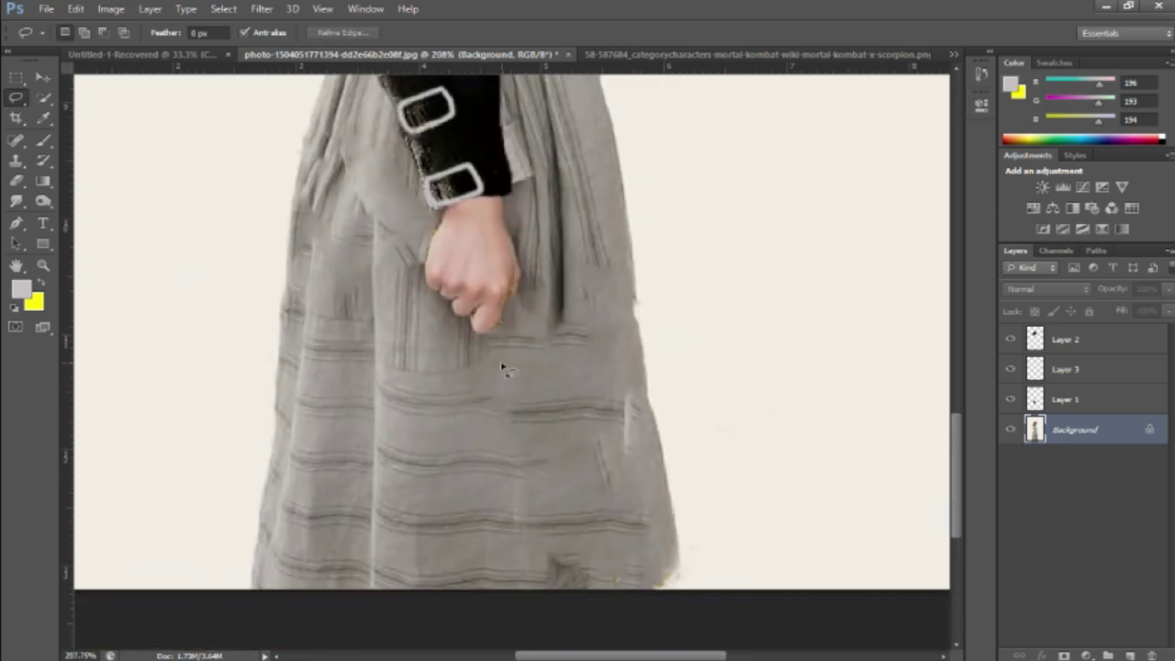
scroll(539, 478, "up", 2)
scroll(598, 505, "up", 3)
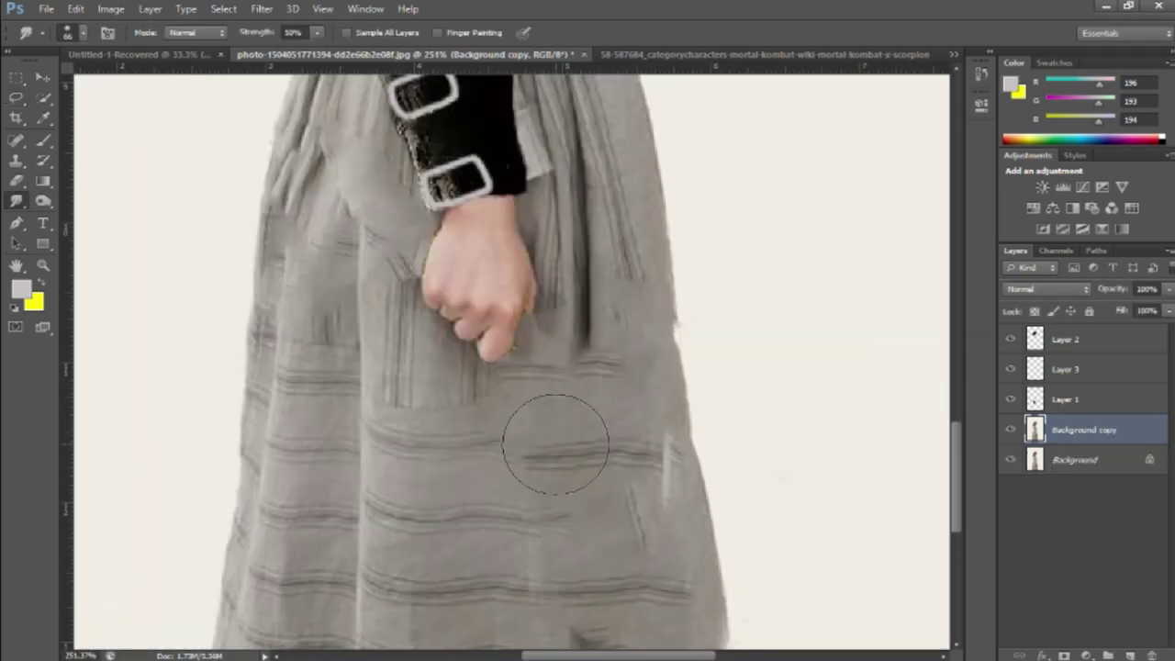
scroll(388, 424, "down", 2)
scroll(381, 359, "up", 2)
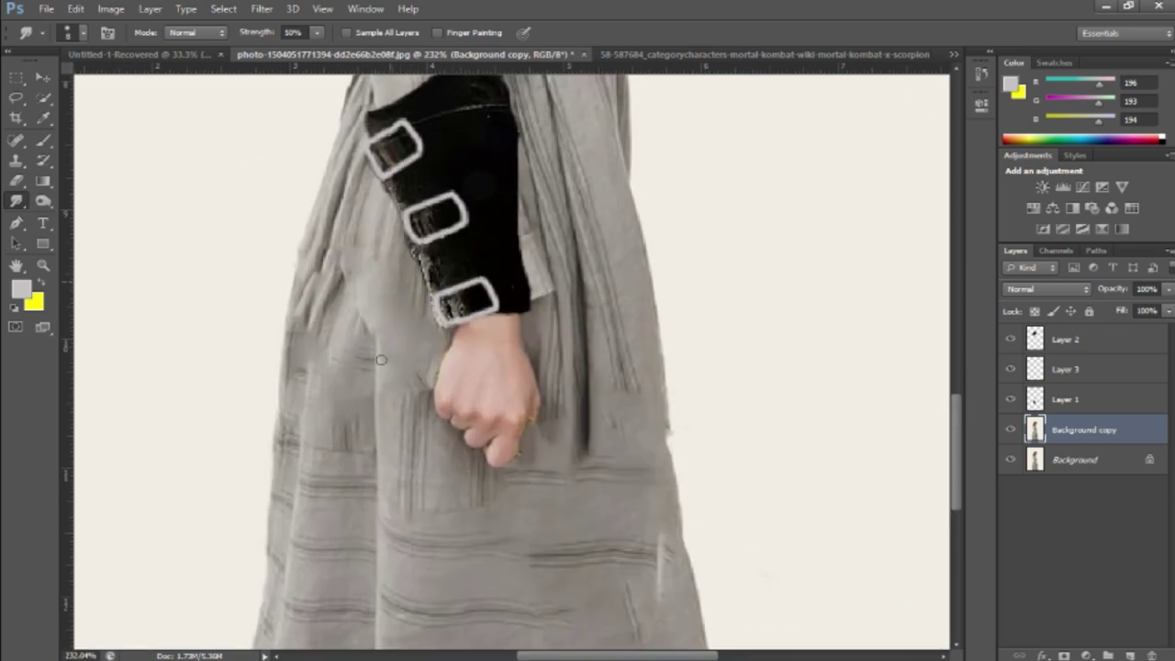
scroll(334, 361, "down", 3)
scroll(334, 362, "up", 1)
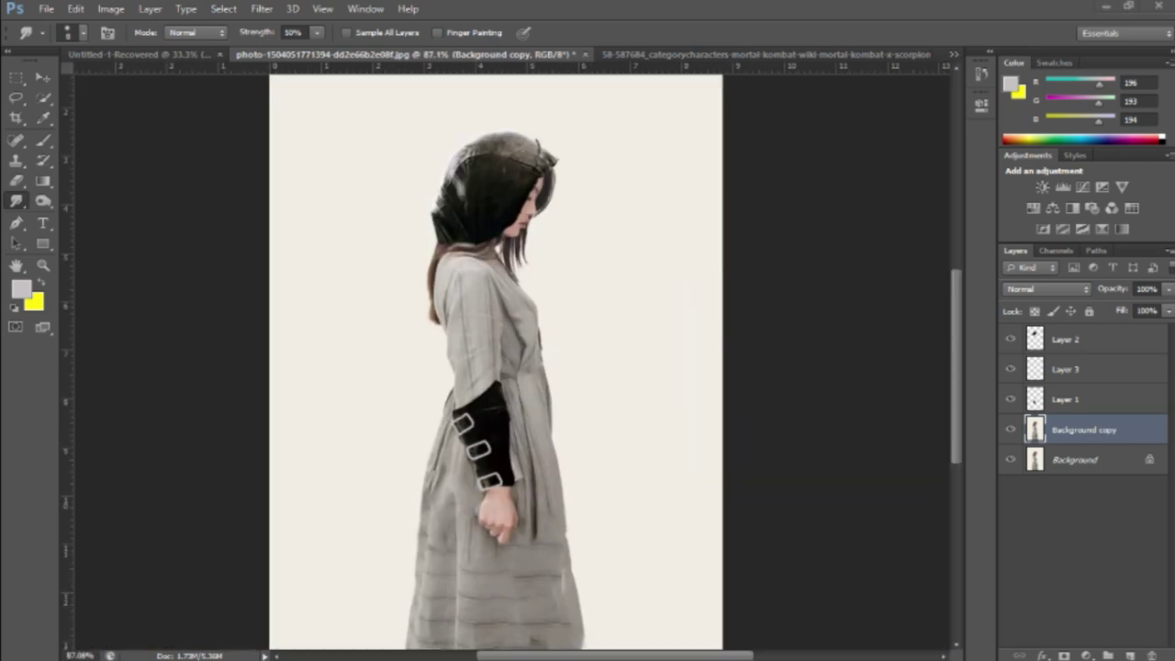
Add a new vest layer, ready the Pen tool and swap to the olive-yellow foreground.
key("ctrl+shift+alt+n")
key("p")
key("x")
scroll(515, 223, "up", 4)
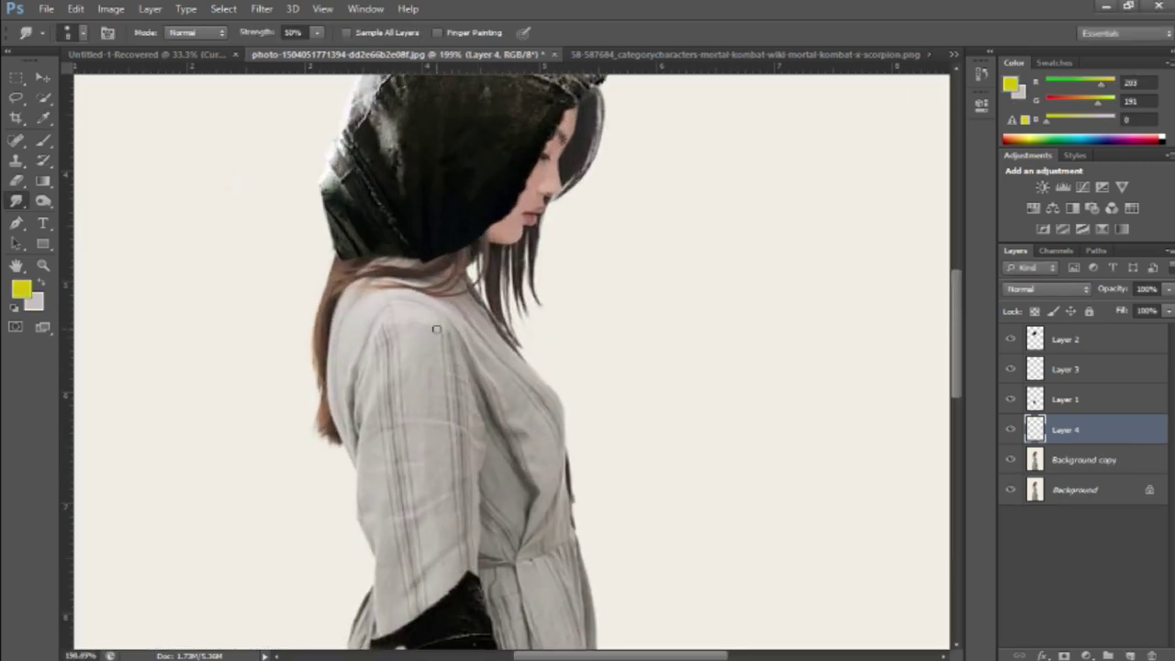
scroll(514, 223, "up", 1)
scroll(538, 497, "down", 3)
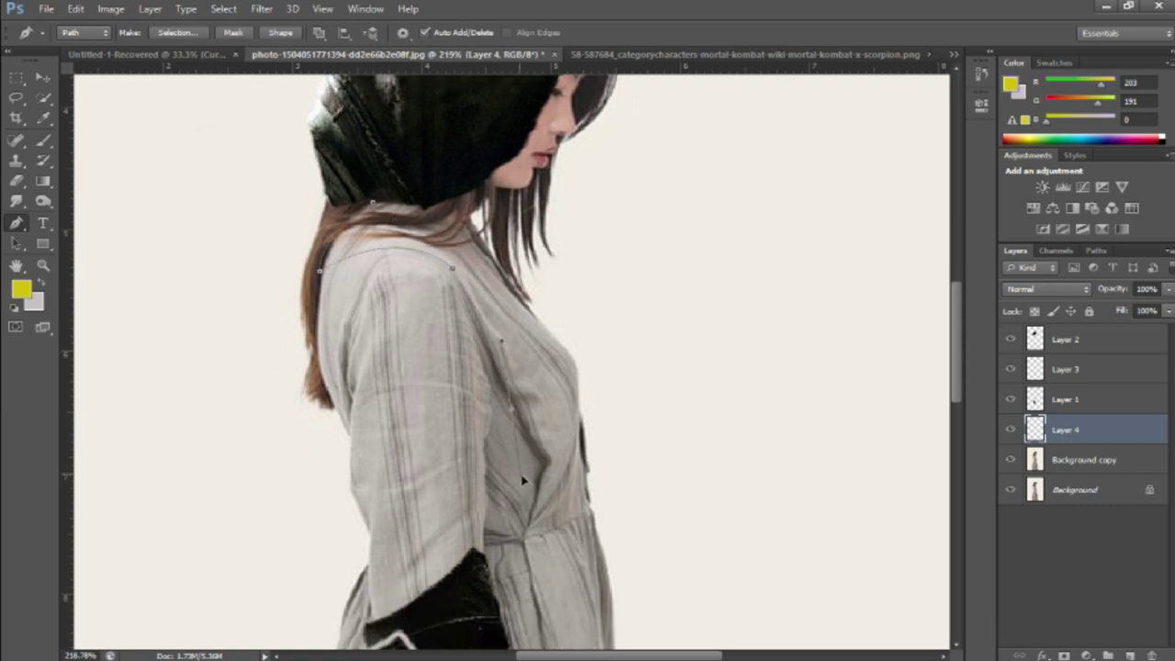
scroll(539, 497, "up", 1)
scroll(574, 549, "up", 2)
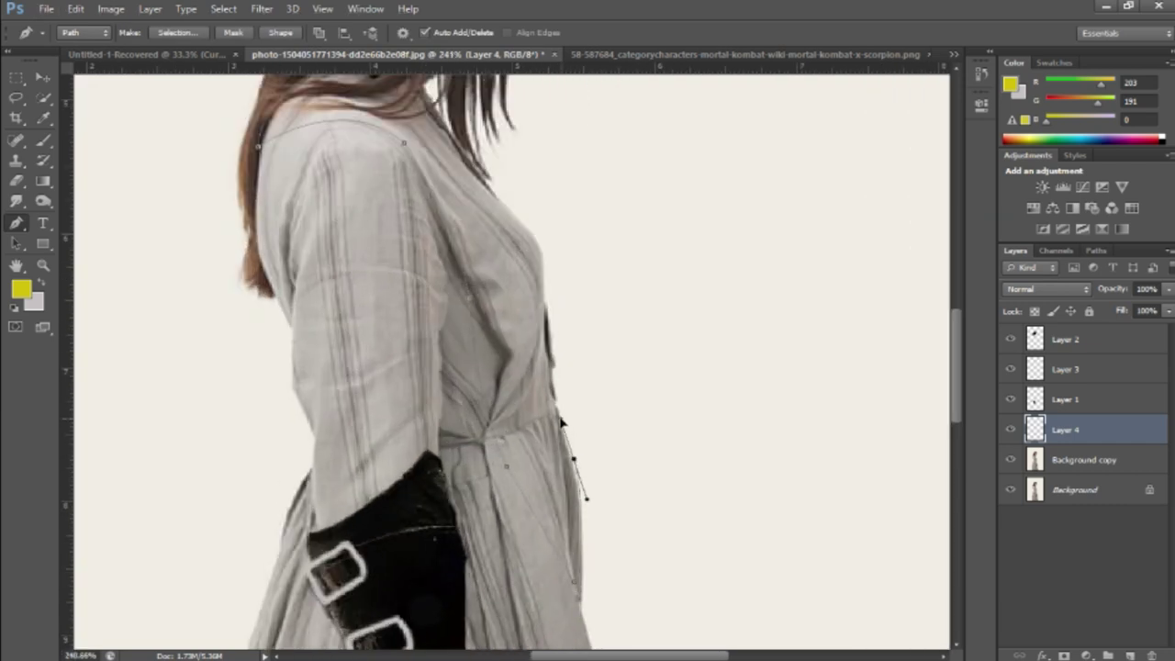
scroll(562, 421, "up", 2)
scroll(521, 317, "up", 2)
scroll(525, 319, "up", 1)
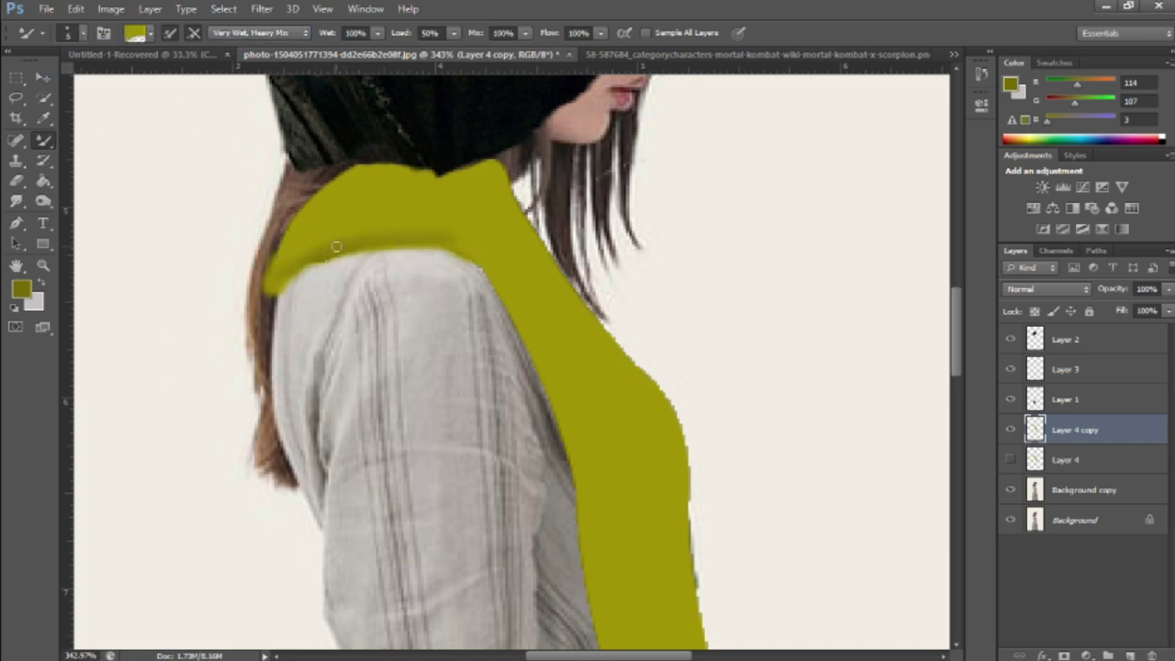
Adjust the vest shape and fit the whole image in the window.
left_click_drag(476, 276, 423, 259)
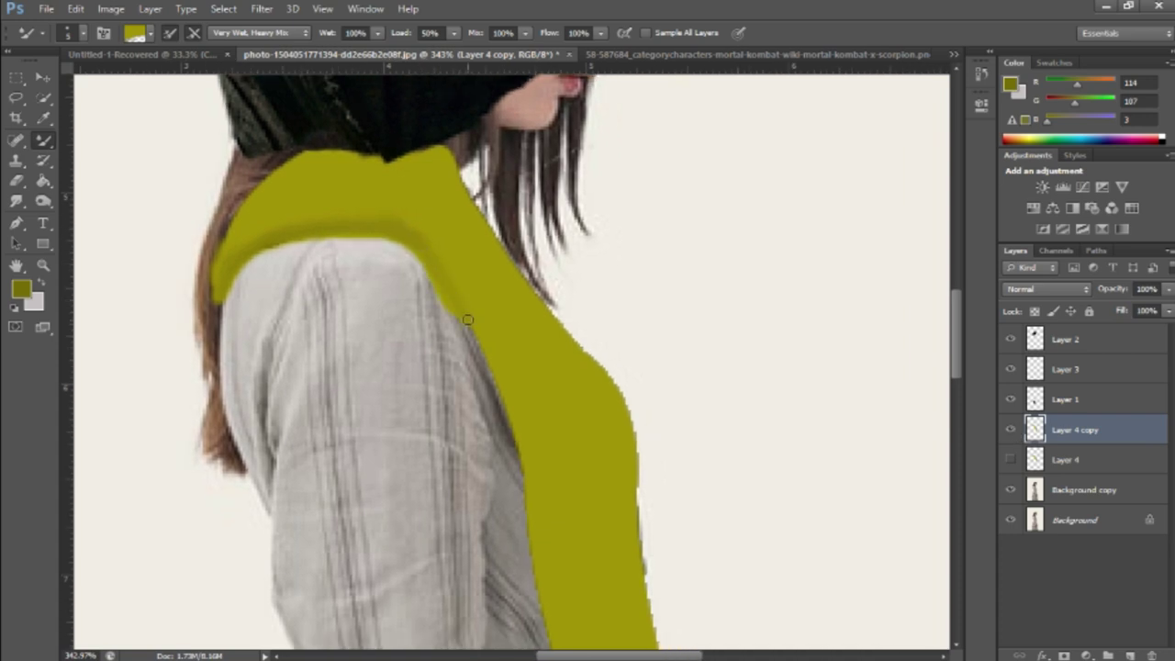
scroll(468, 320, "down", 2)
scroll(459, 296, "down", 3)
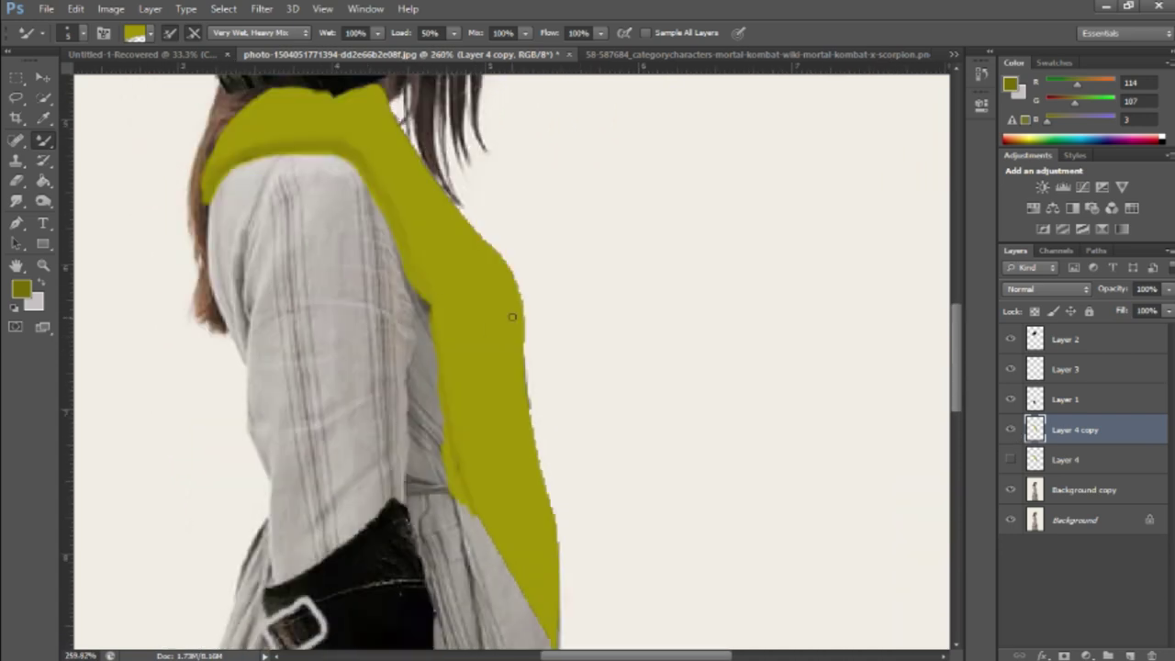
scroll(480, 321, "up", 3)
scroll(413, 317, "up", 1)
key("ctrl+0")
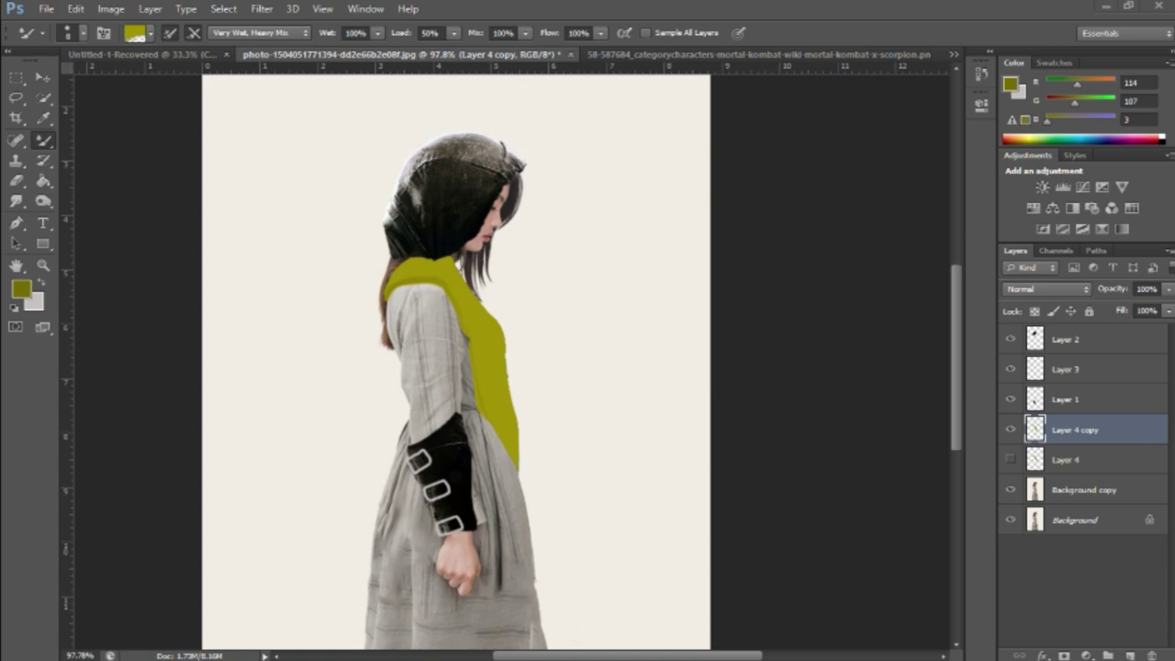
scroll(556, 486, "down", 2)
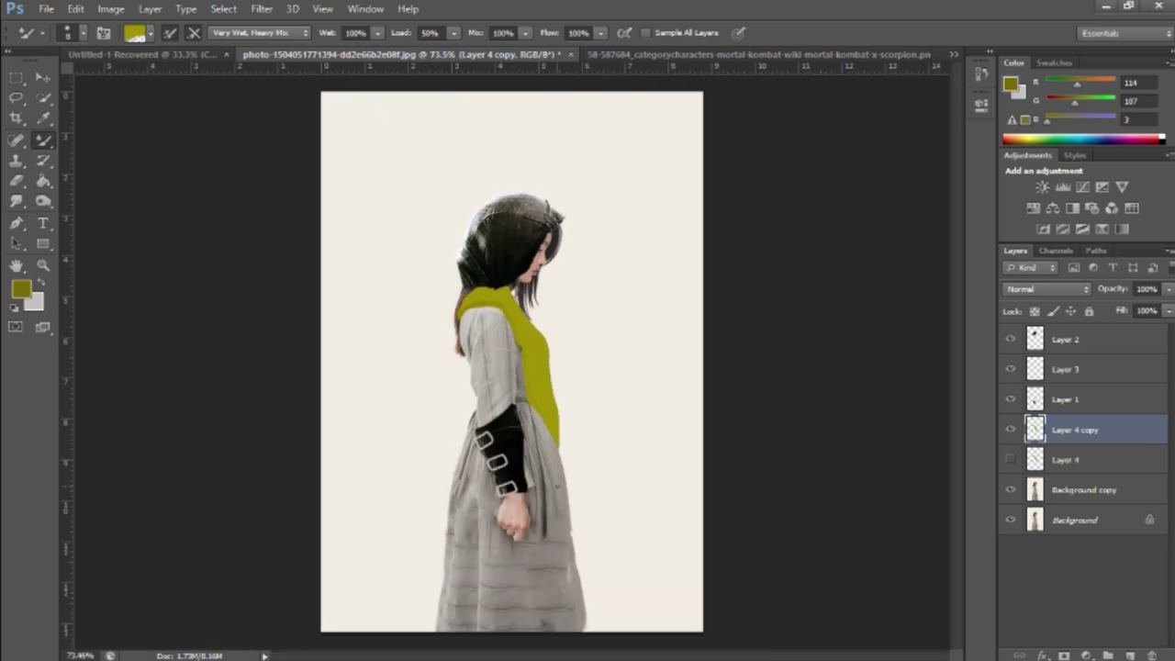
scroll(534, 420, "up", 5)
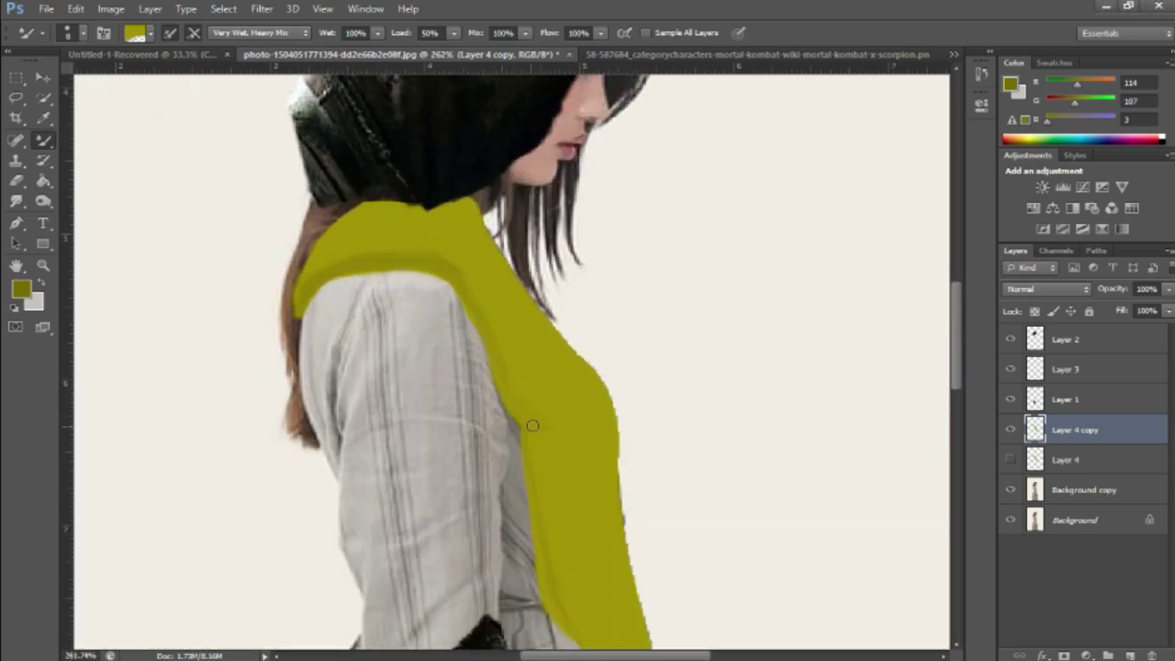
scroll(533, 425, "down", 1)
Paint three dark chest stripes and two diagonal shoulder stripes on a new layer, then merge down.
key("ctrl+shift+alt+n")
left_click_drag(542, 499, 603, 495)
left_click_drag(527, 443, 608, 441)
left_click_drag(522, 390, 602, 391)
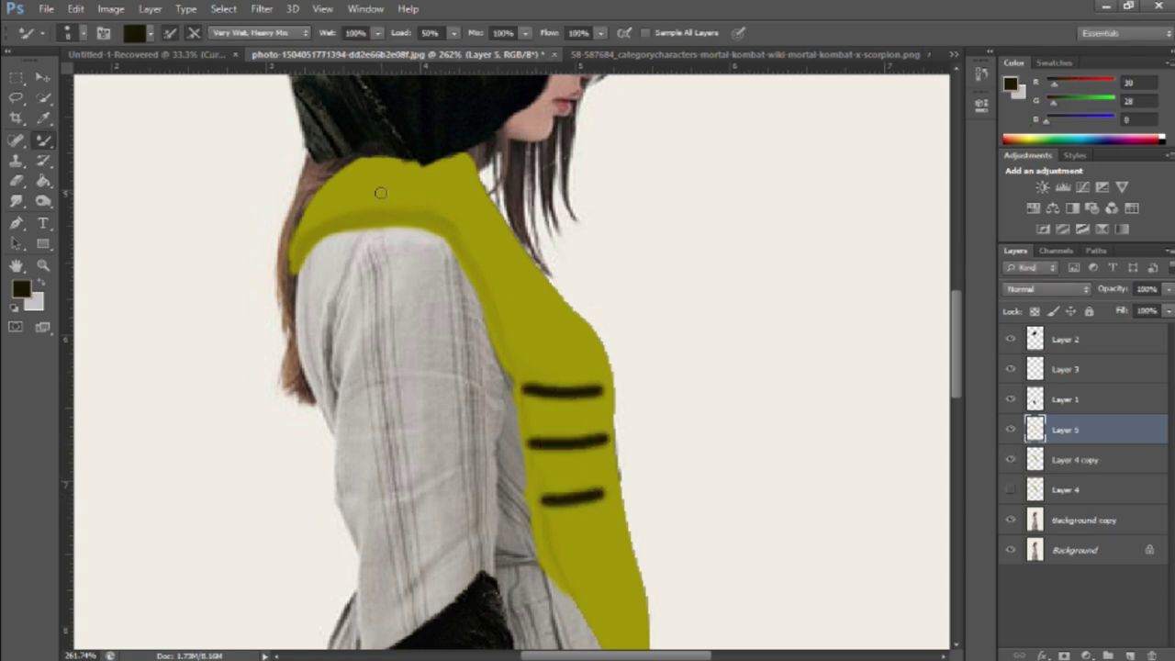
left_click_drag(448, 188, 409, 217)
left_click_drag(395, 183, 341, 224)
key("ctrl+e")
Rotate the canvas view to an angle for painting, then turn it back upright.
scroll(364, 217, "up", 2)
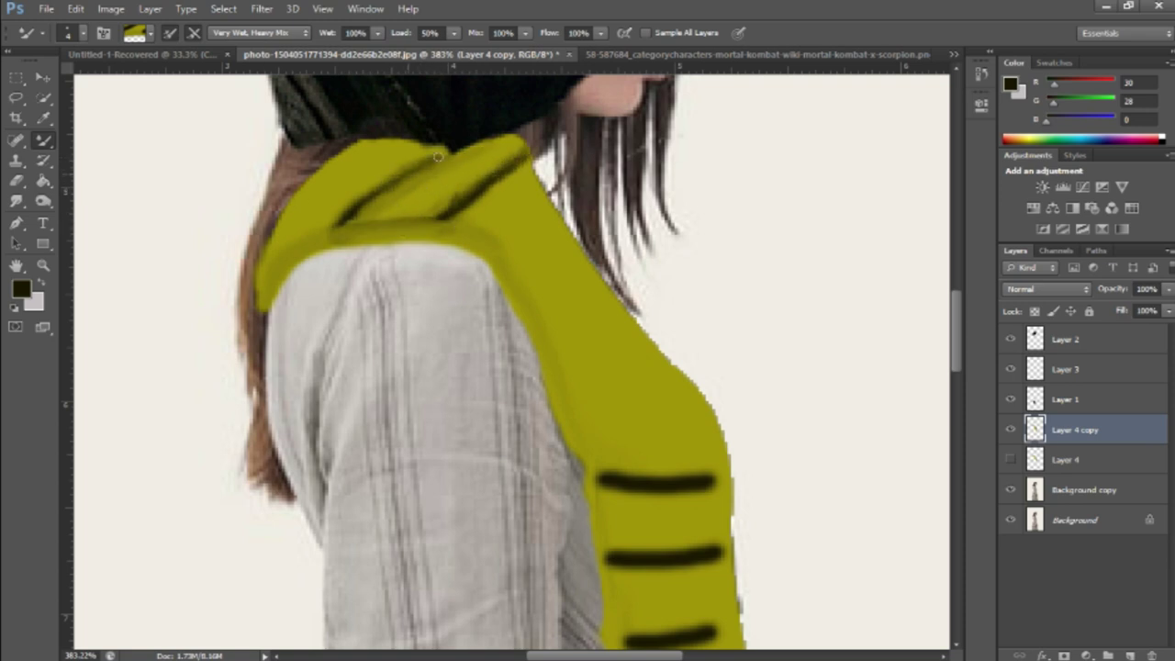
scroll(438, 158, "down", 4)
scroll(462, 207, "up", 4)
scroll(487, 188, "up", 1)
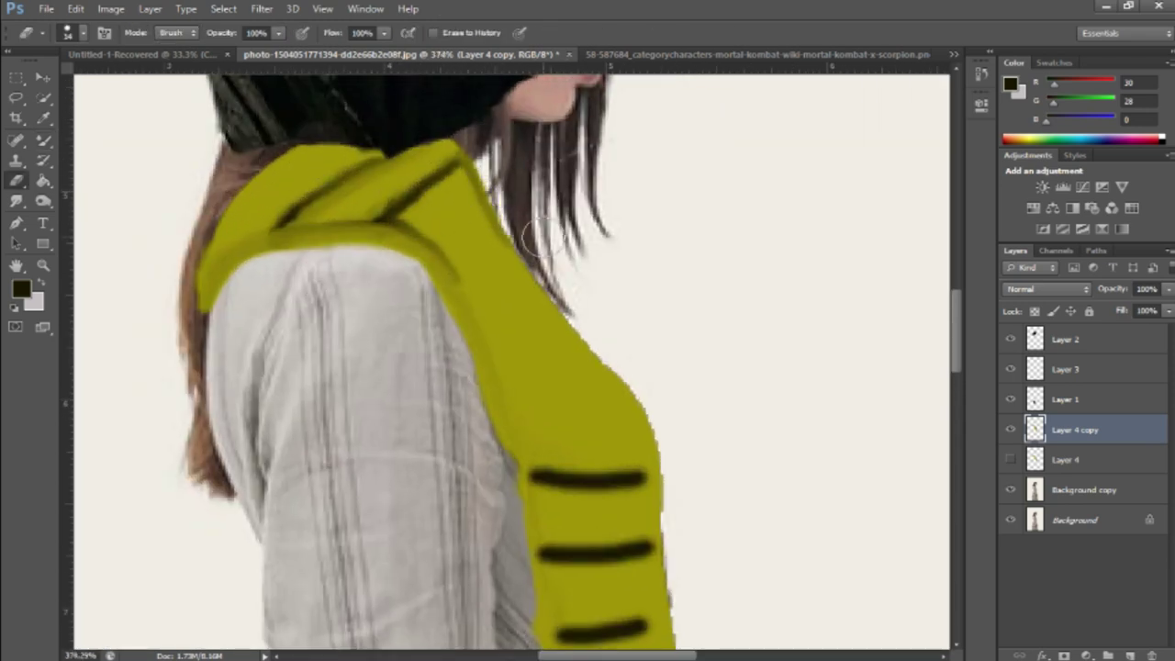
key("r")
left_click_drag(579, 511, 646, 266)
scroll(646, 266, "down", 2)
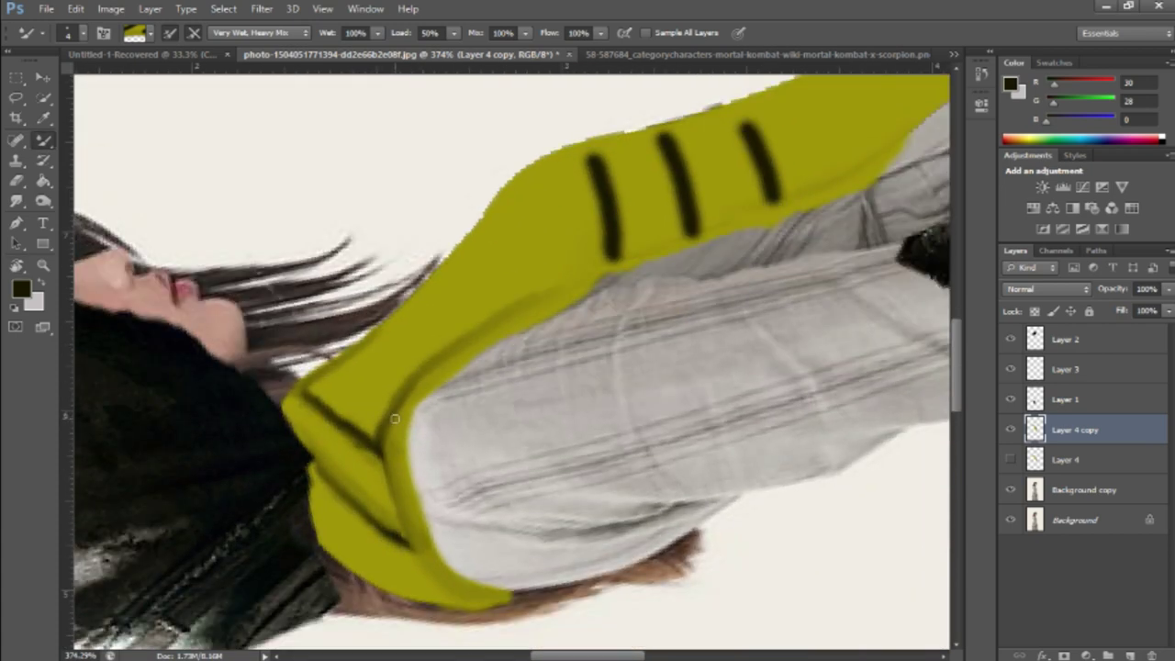
left_click_drag(588, 328, 594, 260)
Blend the dark stripes into the yellow vest, smoothing the colour toward the shoulder.
scroll(716, 438, "up", 2)
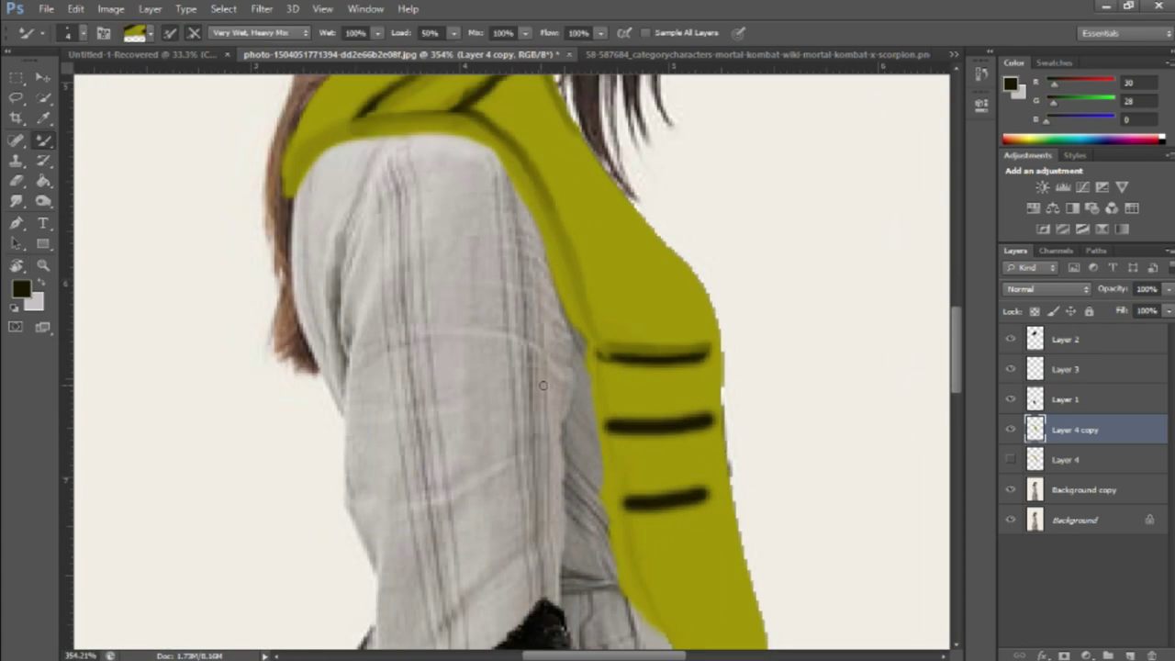
scroll(679, 432, "down", 3)
scroll(680, 432, "up", 1)
mouse_move(679, 367)
left_mouse_down()
mouse_move(684, 487)
mouse_move(671, 454)
left_mouse_up()
scroll(675, 441, "up", 1)
scroll(671, 449, "up", 1)
mouse_move(650, 351)
left_mouse_down()
mouse_move(606, 275)
mouse_move(584, 203)
left_mouse_up()
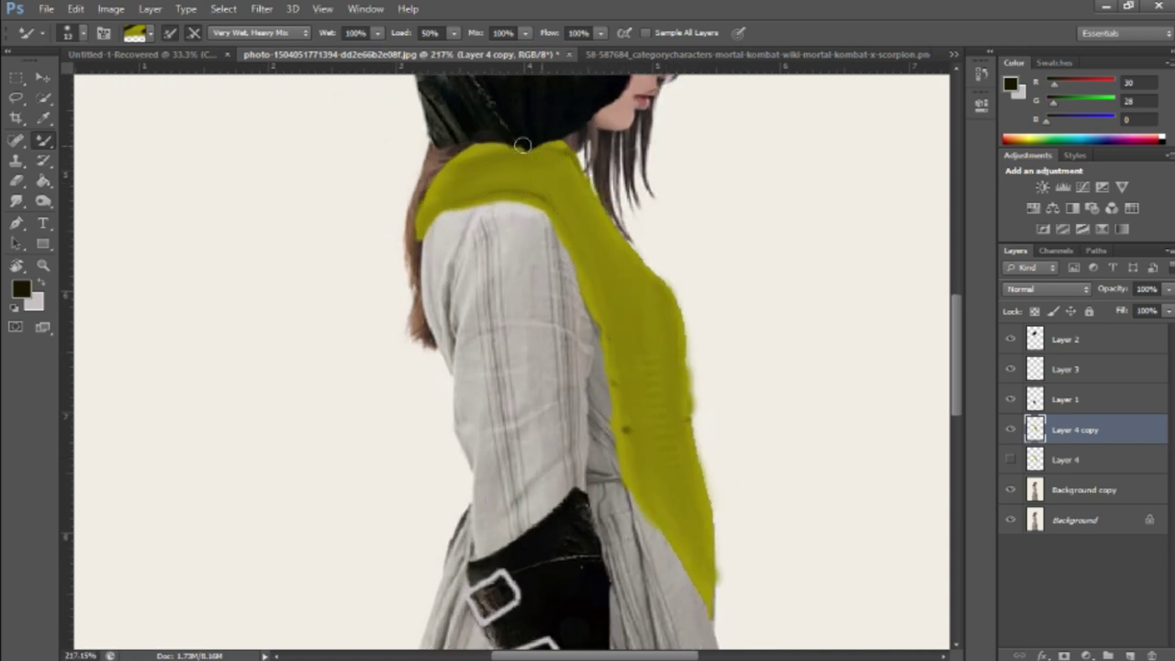
Bring the vest layer to the top of the layer stack.
key("ctrl+shift+bracketright")
scroll(700, 380, "down", 3, "alt")
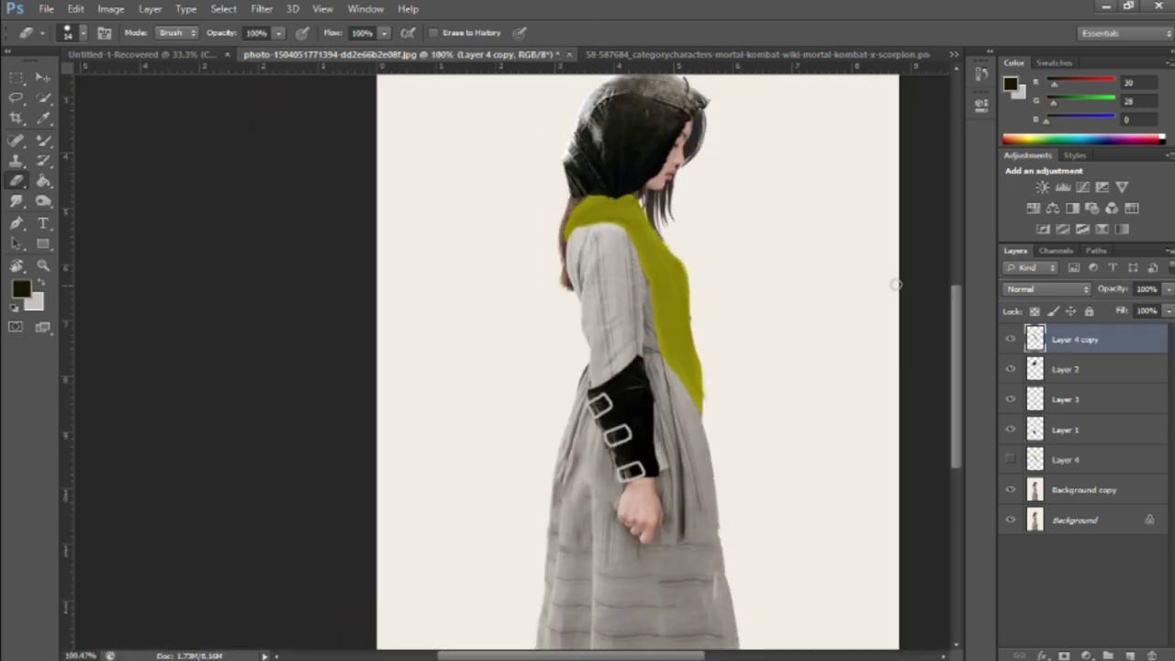
scroll(622, 190, "up", 3, "alt")
scroll(622, 190, "down", 3, "alt")
Paint a dark outline along the vest's left edge on a new layer.
key("ctrl+alt+shift+n")
scroll(577, 420, "up", 3, "alt")
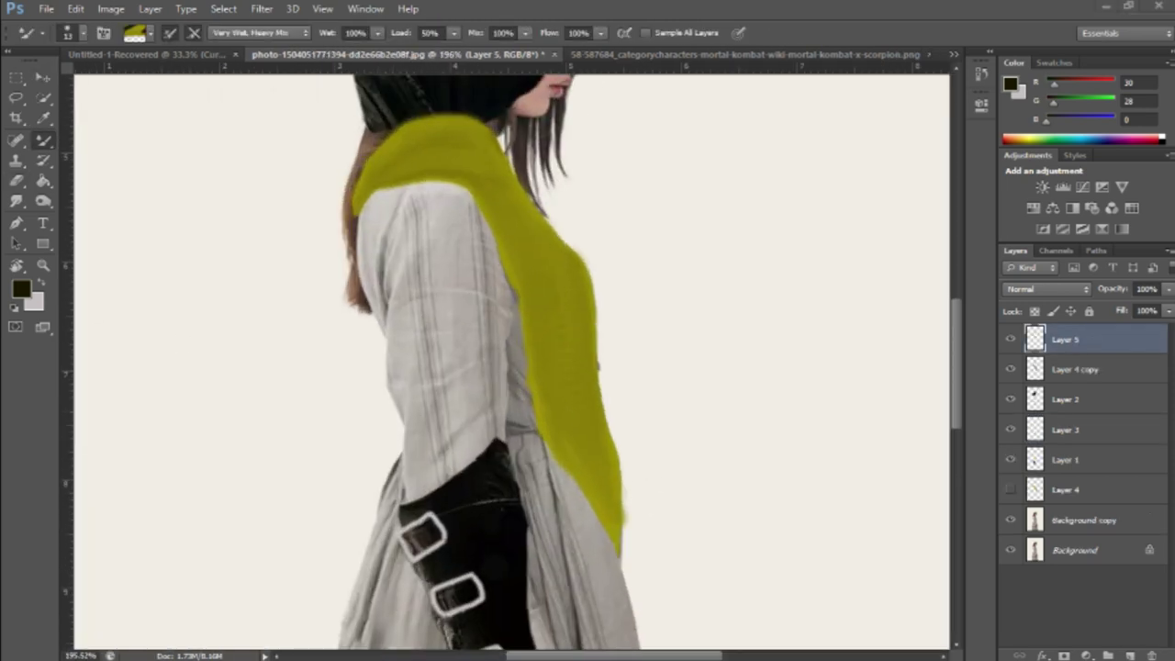
scroll(563, 402, "up", 2, "alt")
left_click_drag(549, 400, 553, 422)
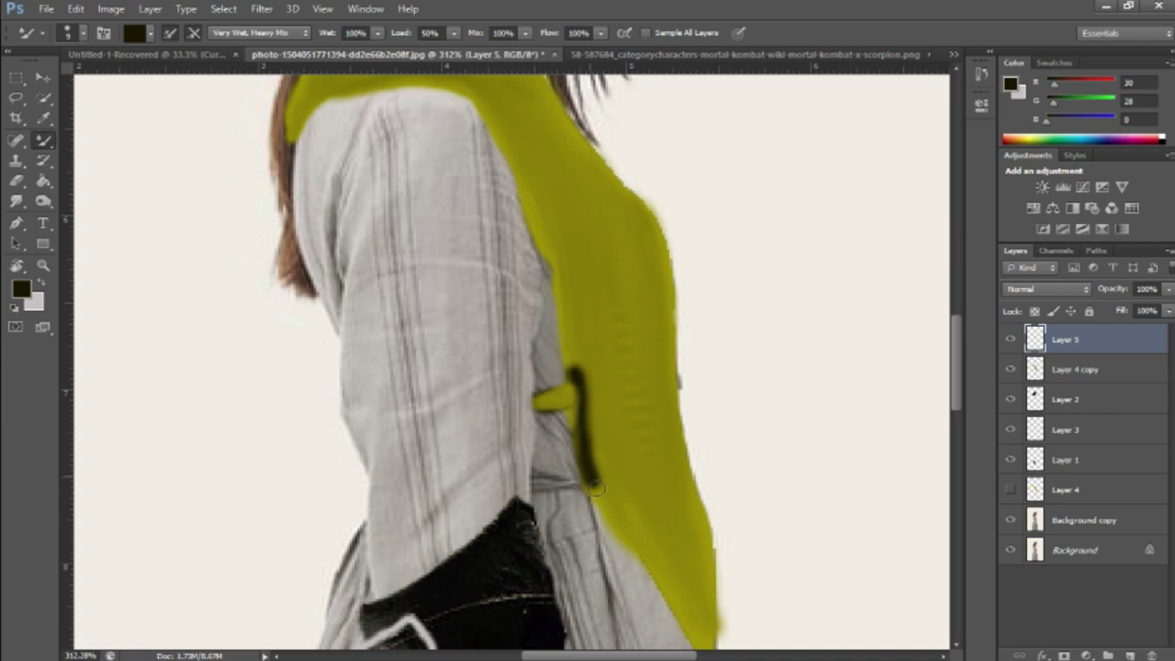
scroll(782, 412, "down", 3, "alt")
scroll(551, 386, "up", 3, "alt")
left_click_drag(551, 367, 549, 258)
scroll(499, 152, "down", 2, "alt")
scroll(499, 153, "down", 2, "alt")
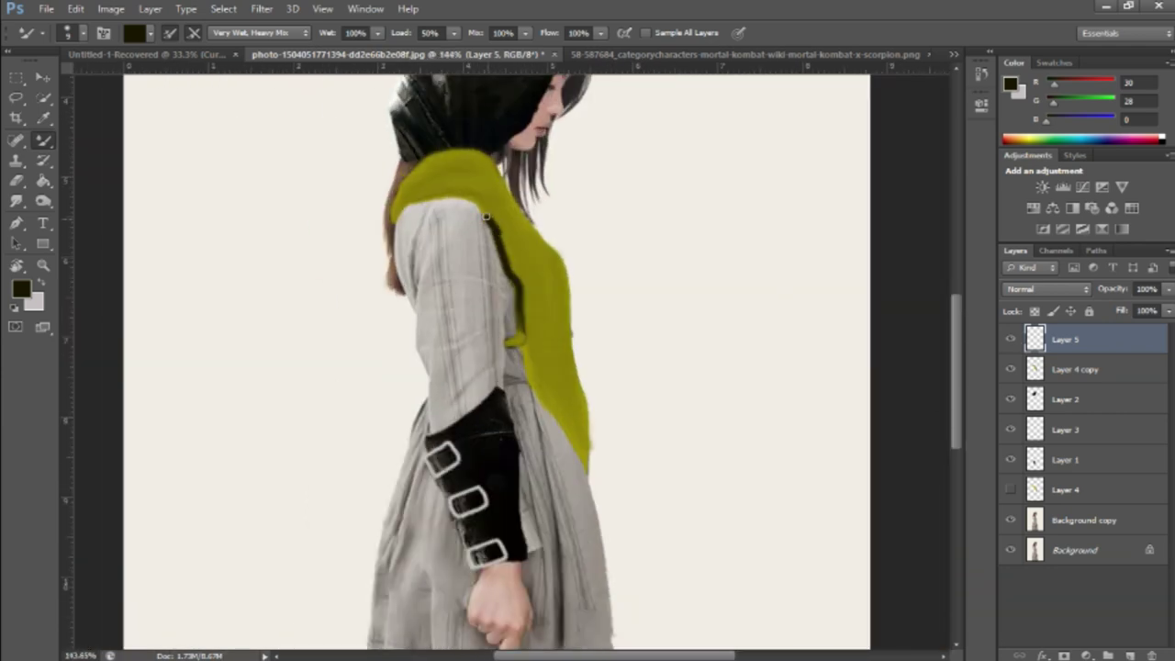
scroll(499, 288, "up", 3, "alt")
scroll(500, 295, "down", 3, "alt")
Paint the vest's inner edge on a new layer, merge it, and blend olive strokes at the notch.
key("ctrl+shift+alt+n")
scroll(500, 288, "up", 3, "alt")
key("b")
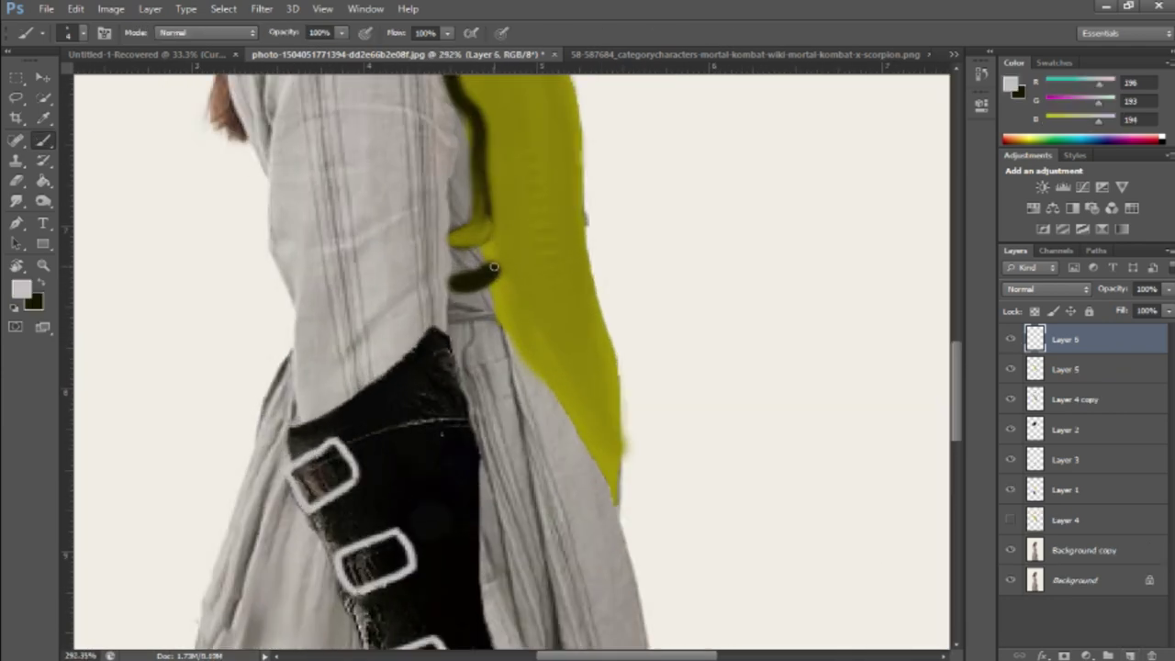
left_click(500, 288, "alt")
scroll(496, 288, "down", 3, "alt")
scroll(496, 288, "up", 3, "alt")
key("x")
key("ctrl+e")
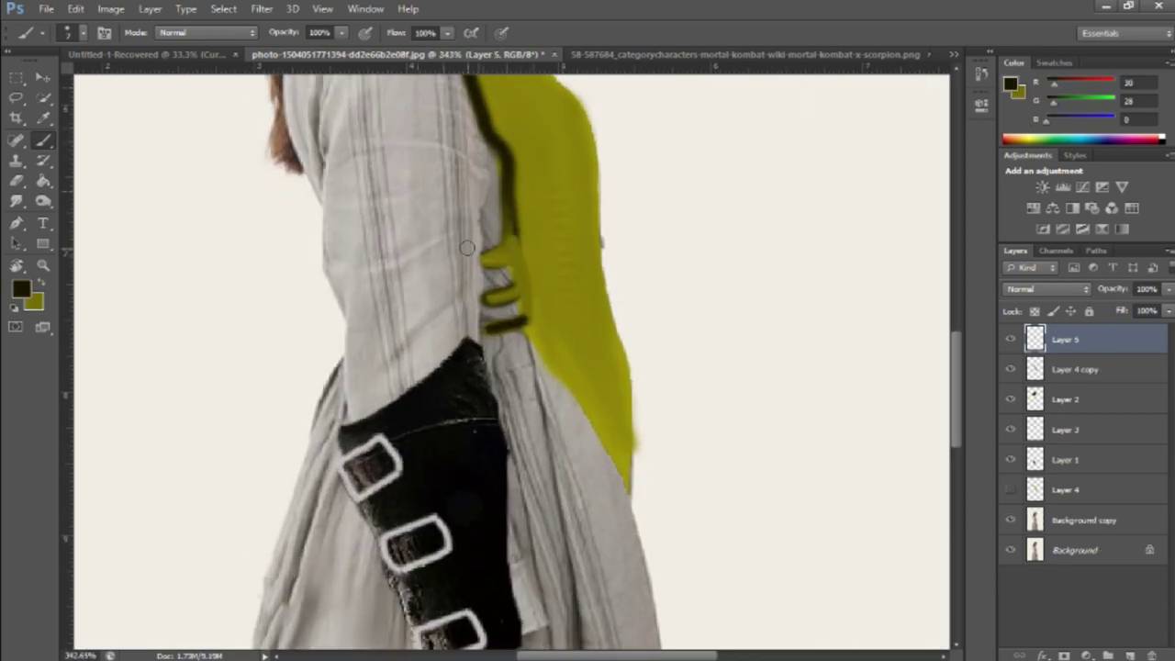
key("shift+b")
left_click_drag(496, 276, 487, 303)
scroll(507, 294, "down", 2, "alt")
scroll(512, 311, "down", 3, "alt")
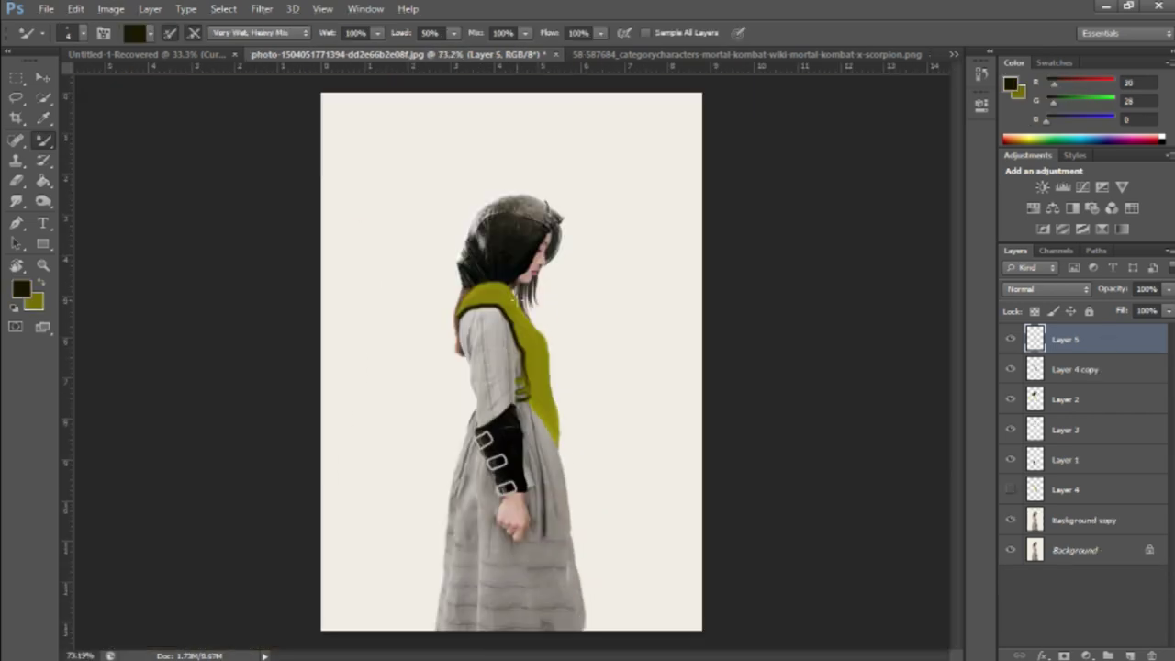
scroll(512, 310, "up", 4, "alt")
Merge the dark outline layer into the vest layer, keeping the original layer order.
left_click_drag(1065, 340, 1070, 369)
key("ctrl+z")
key("ctrl+e")
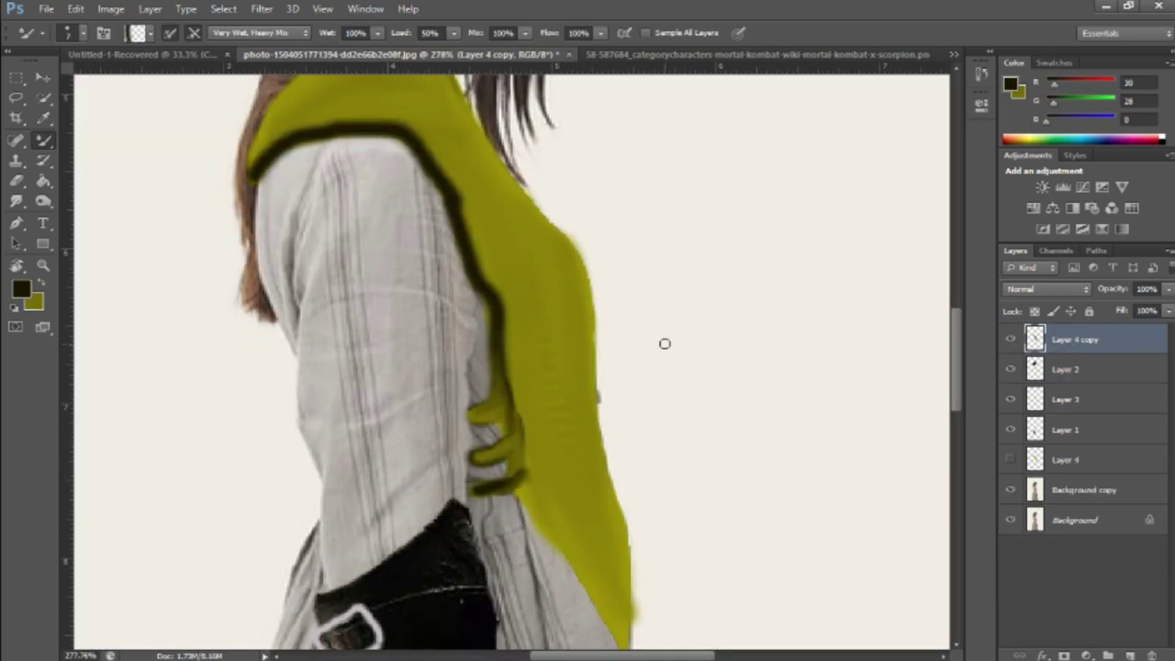
scroll(283, 138, "down", 2, "alt")
scroll(307, 235, "down", 1, "alt")
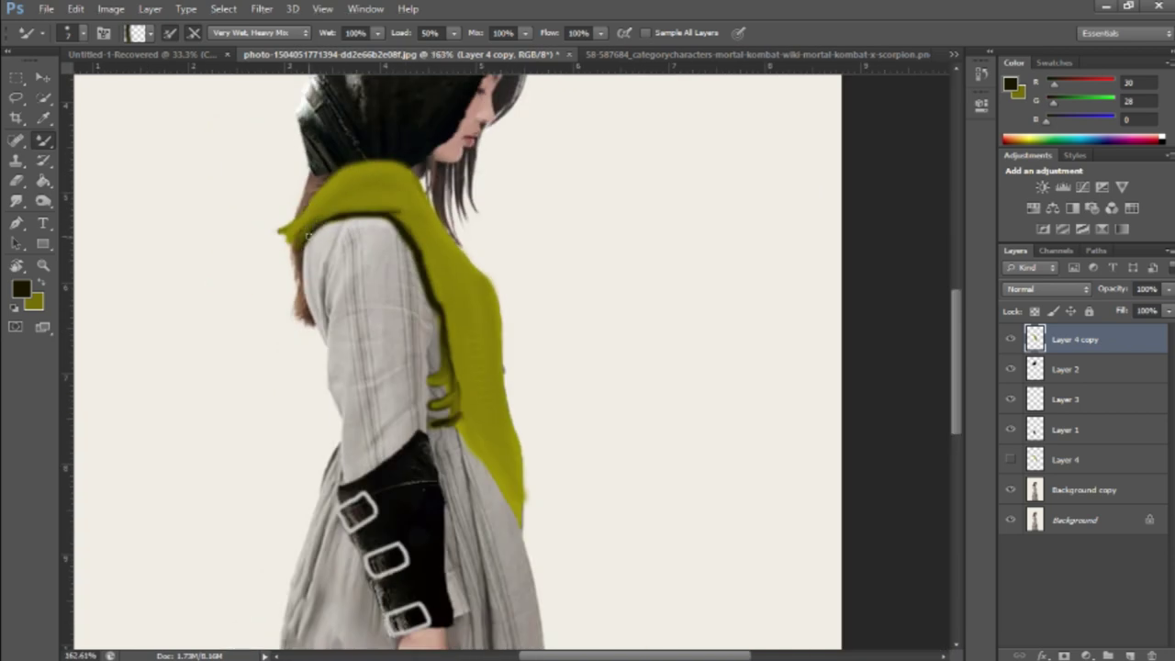
scroll(327, 346, "up", 1, "alt")
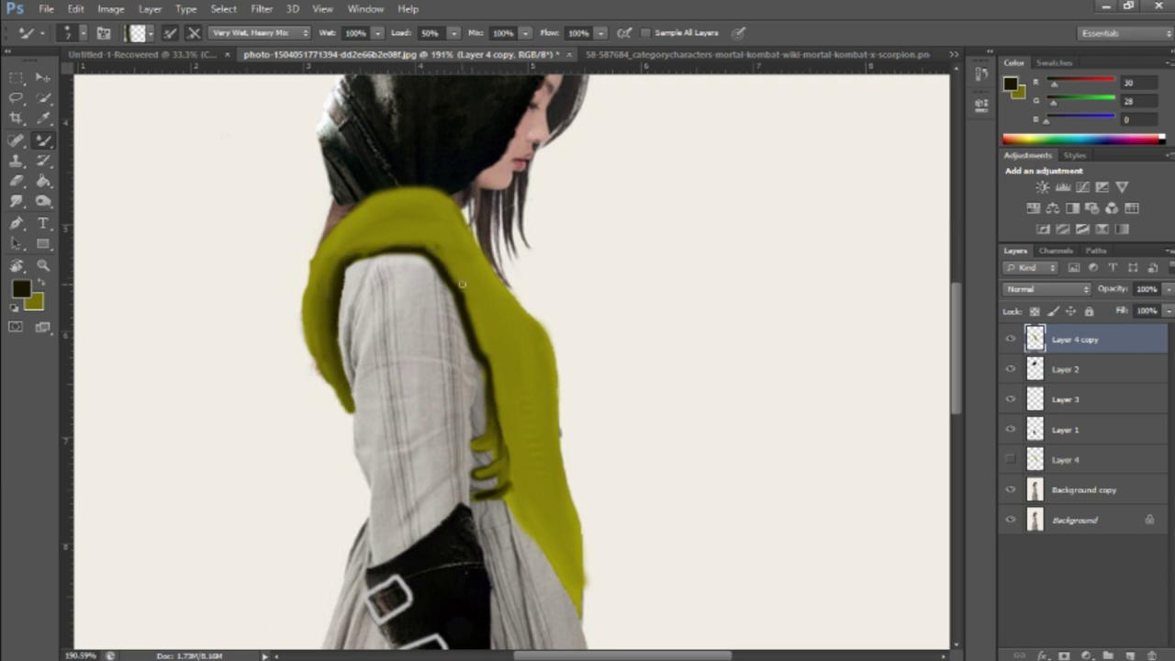
scroll(478, 496, "down", 2)
scroll(478, 496, "down", 2)
scroll(487, 413, "down", 1)
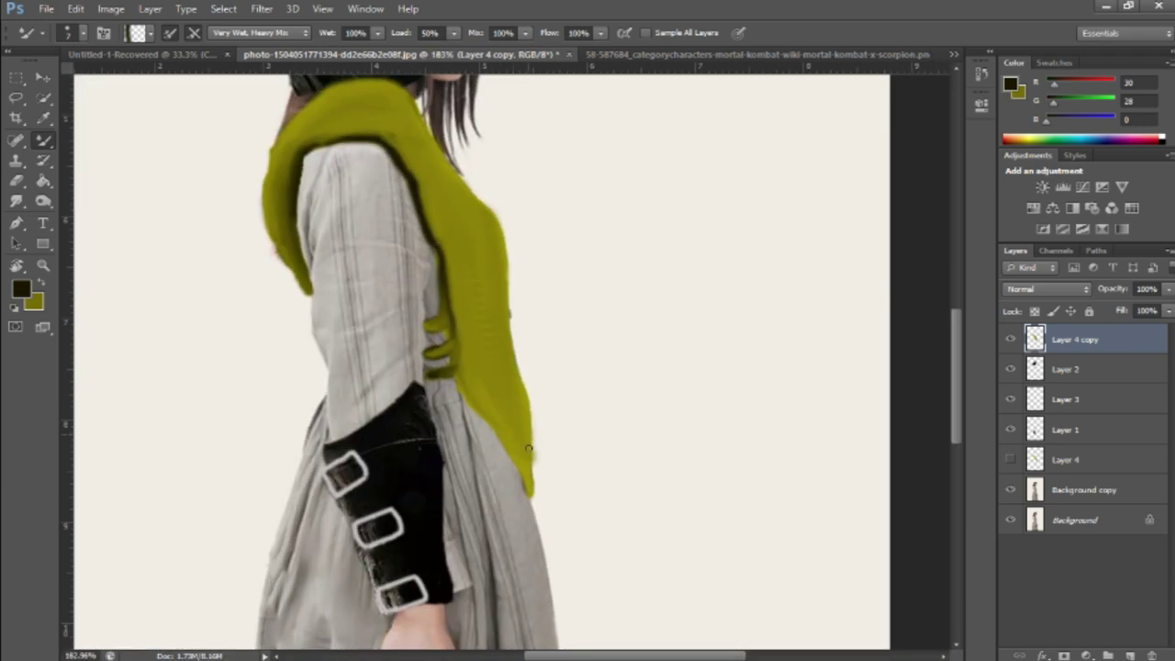
Erase stray vest edges so the sash wraps cleanly over the shoulder.
key("e")
scroll(507, 269, "up", 3, "alt")
scroll(551, 336, "down", 3, "alt")
key("b")
scroll(551, 336, "down", 4, "alt")
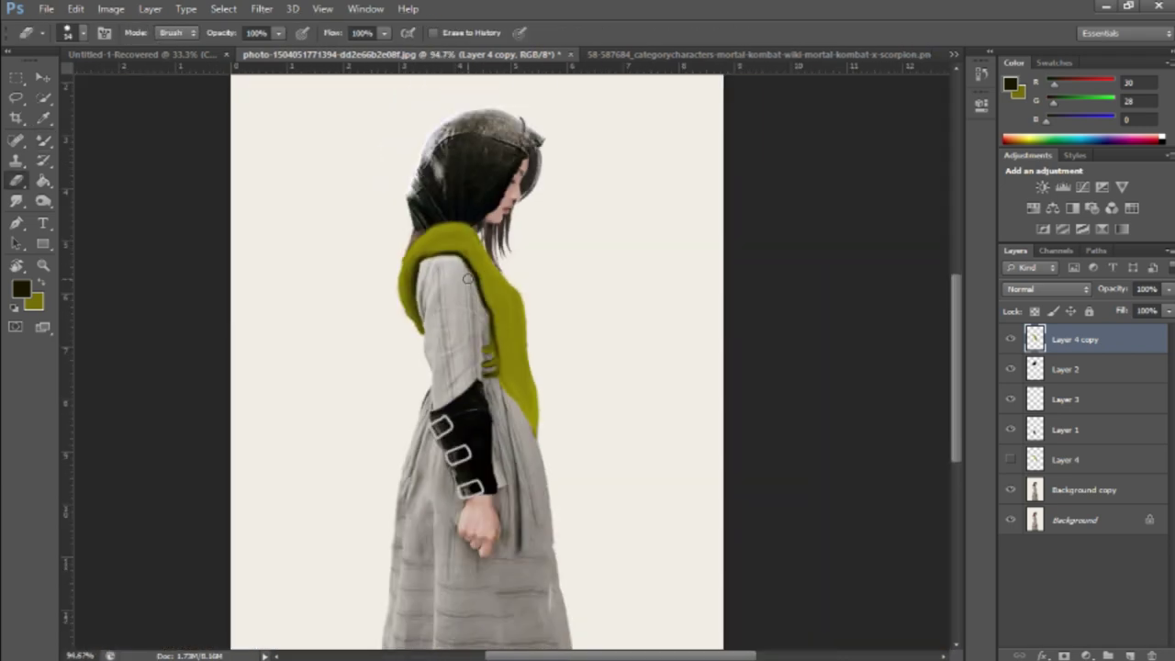
key("ctrl+shift+alt+n")
scroll(469, 278, "up", 2, "alt")
On the Background copy layer, sample a brown hair colour and set smudge strength to 50%.
scroll(395, 236, "up", 2, "alt")
key("r")
left_click(394, 236, "alt")
left_click(395, 236, "ctrl")
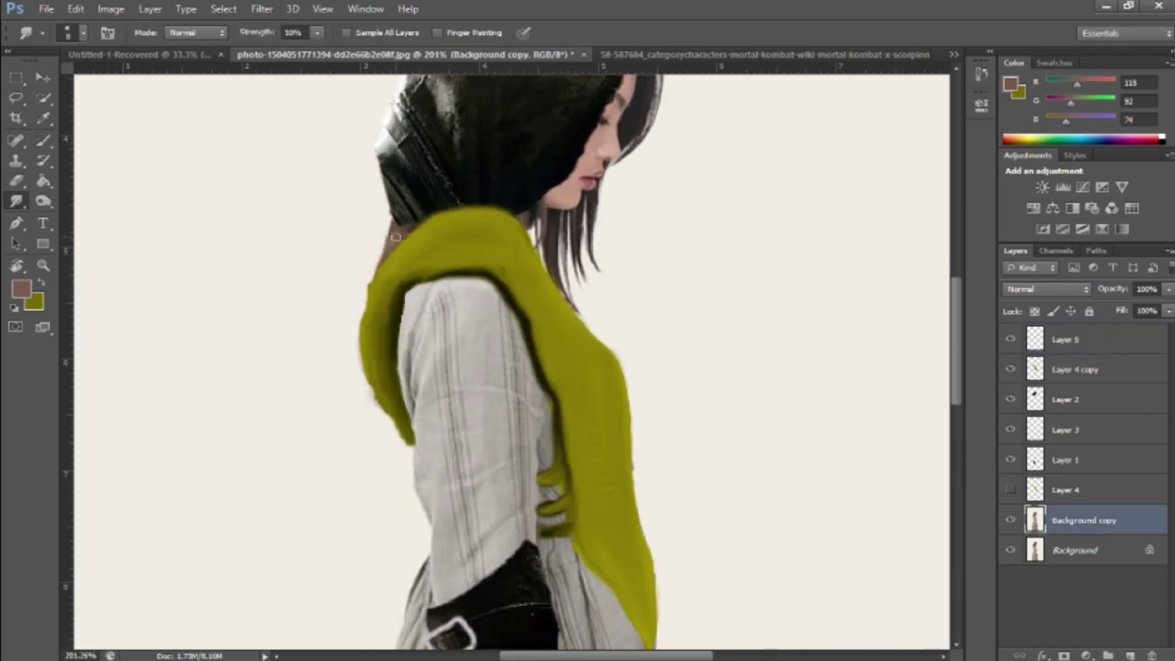
scroll(386, 249, "up", 1, "alt")
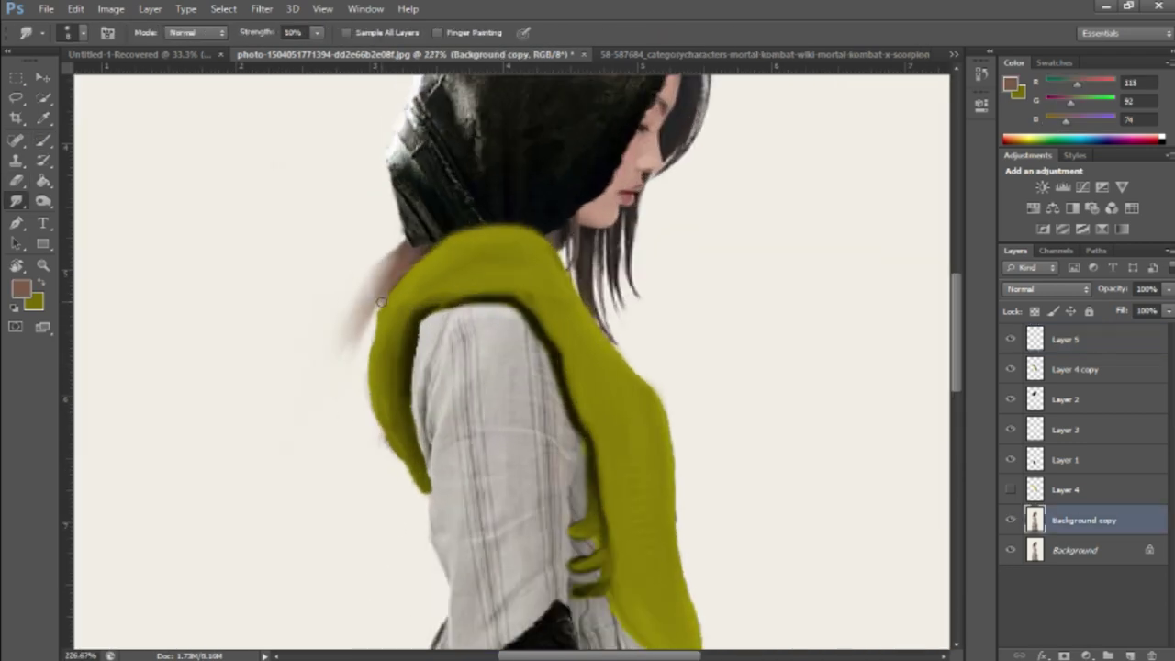
key("5")
scroll(528, 326, "up", 1, "alt")
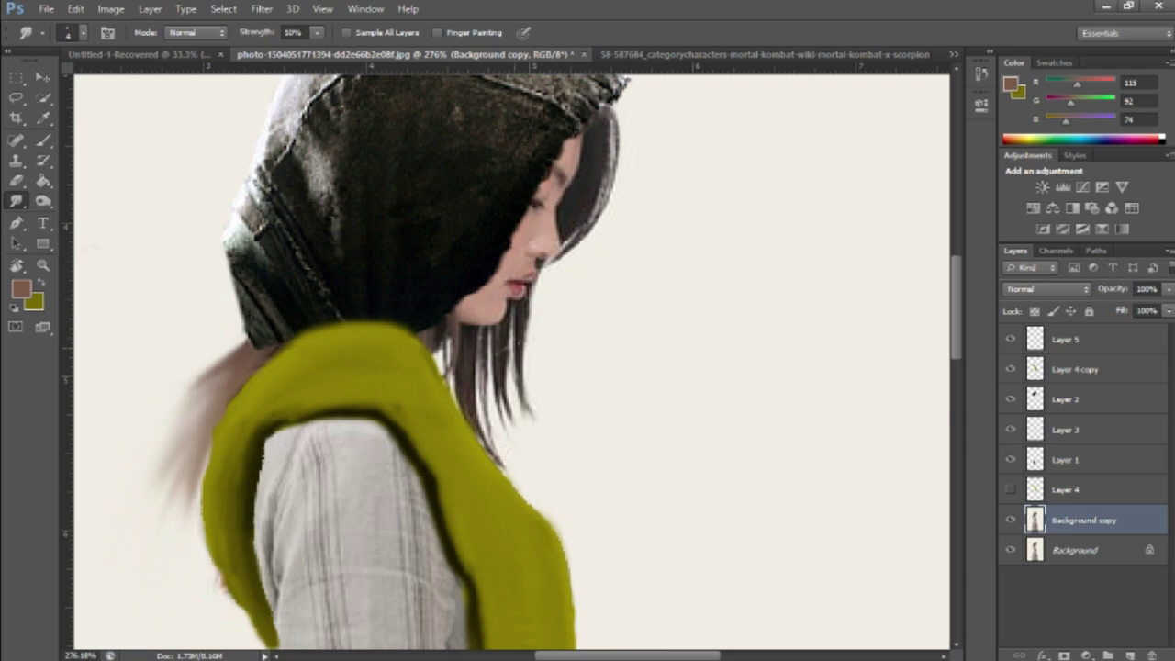
Smudge the hair into wisps behind the shoulder and soften the hood edges.
left_click_drag(524, 314, 486, 342)
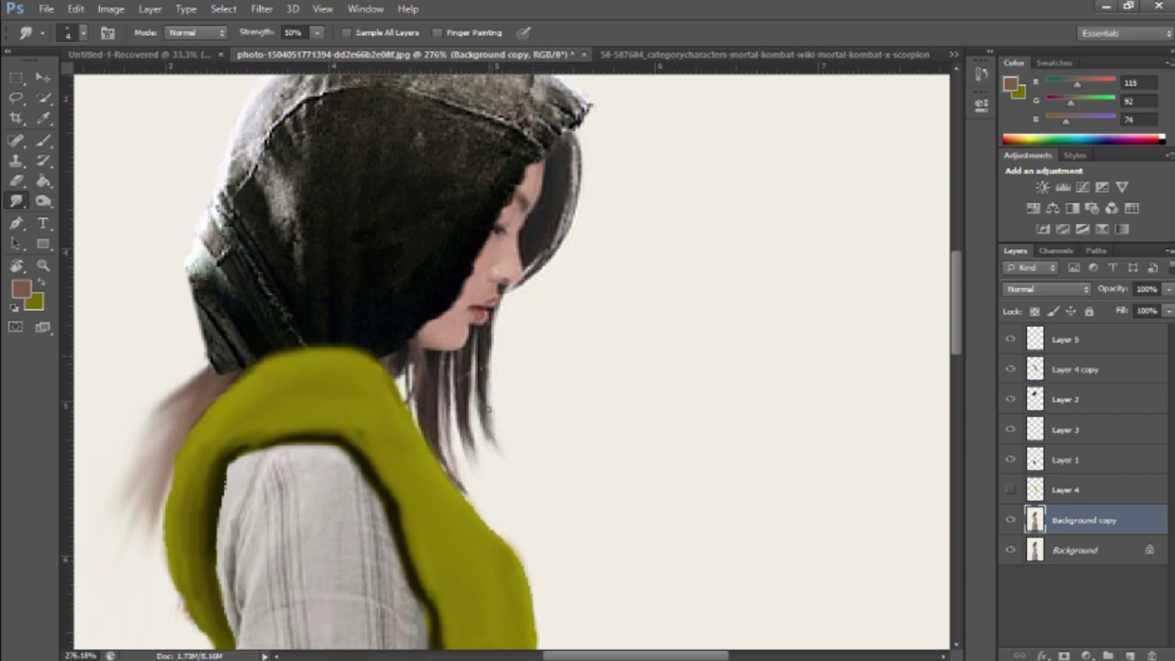
left_click_drag(563, 152, 542, 209)
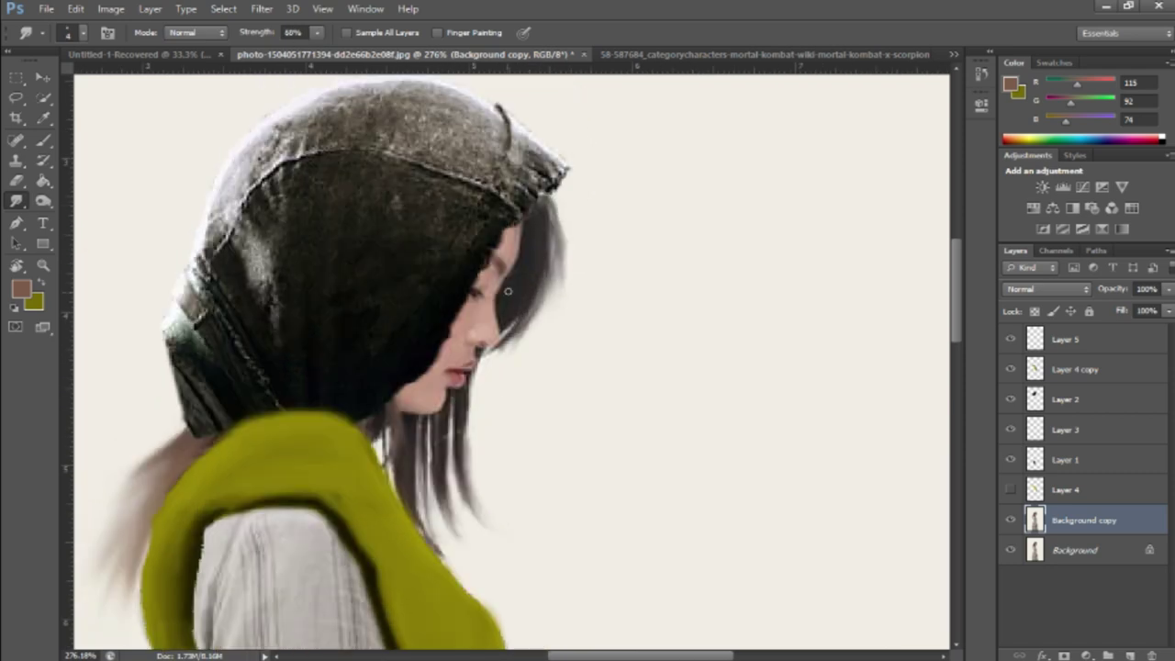
scroll(606, 248, "down", 1, "alt")
scroll(543, 268, "up", 2, "alt")
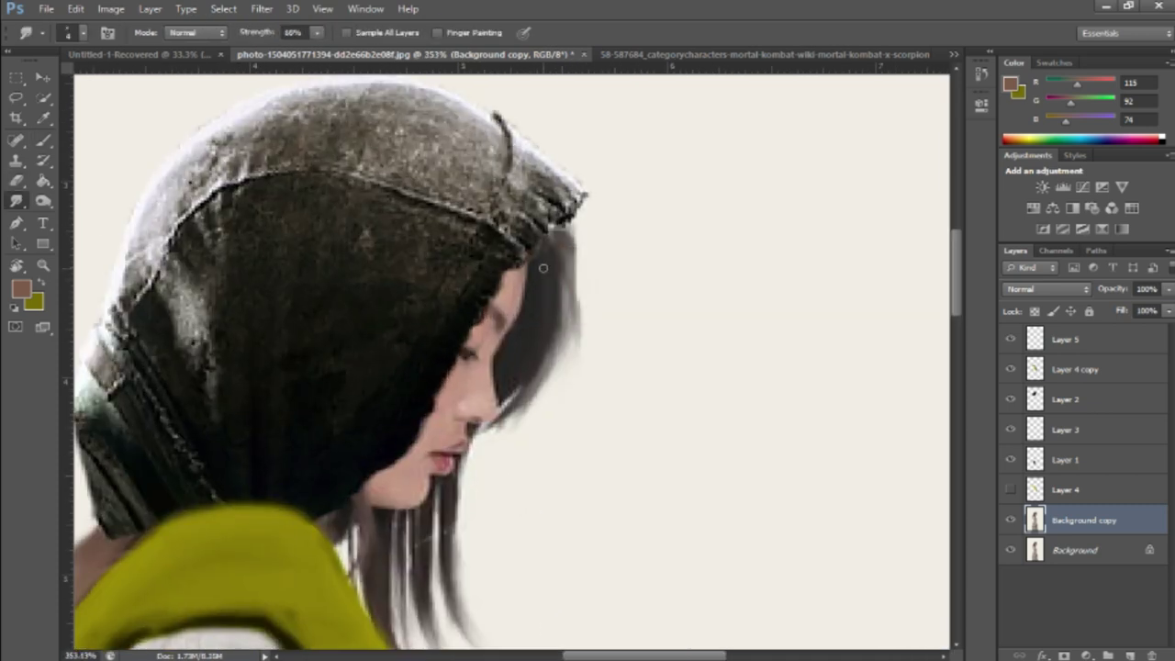
key("ctrl+0")
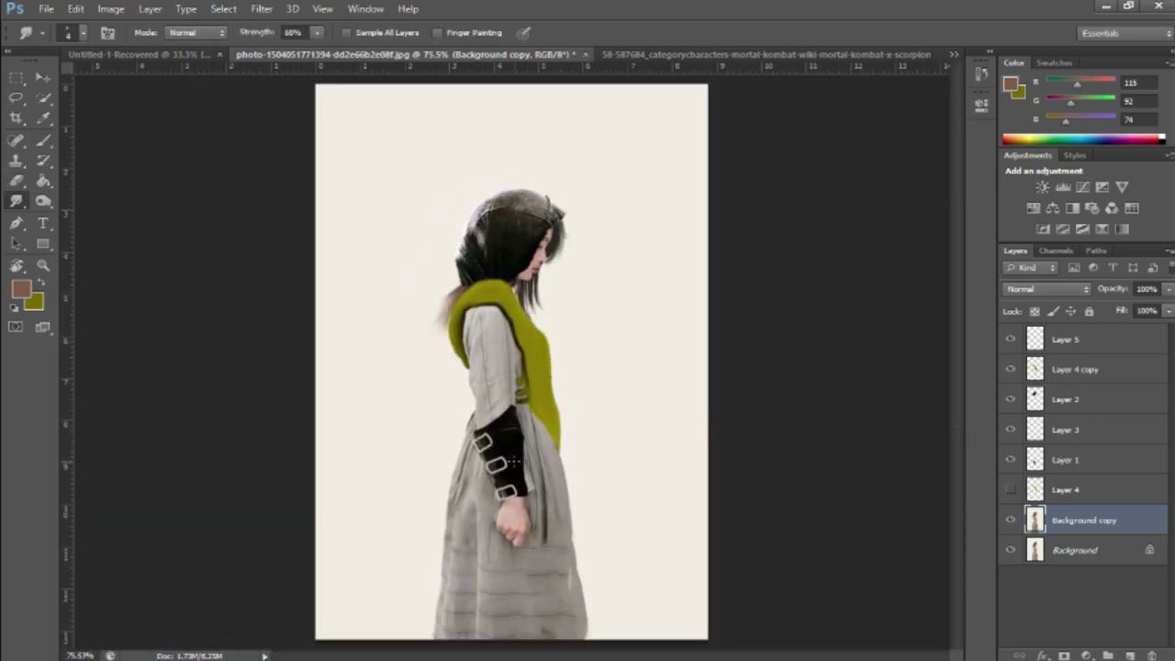
left_click(642, 54)
Bring the brown leather piece from the Scorpion image onto her forearm and mask away excess.
key("v")
left_click_drag(551, 367, 429, 404)
scroll(475, 390, "up", 2, "alt")
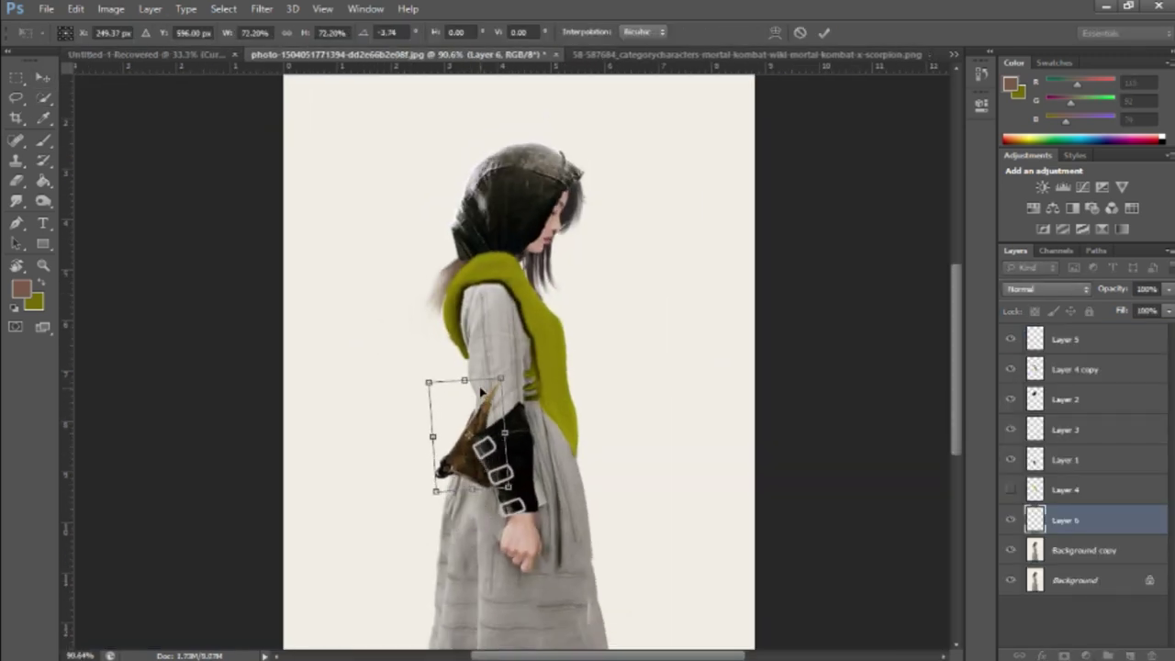
left_click(1064, 656)
scroll(469, 460, "up", 10, "alt")
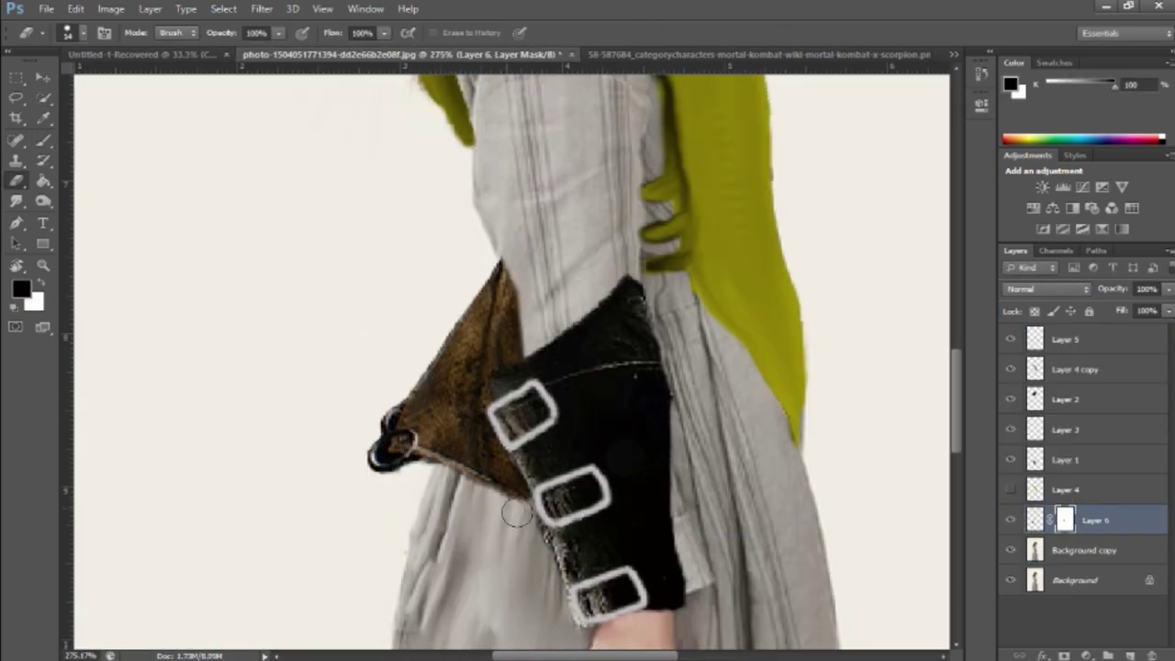
key("e")
scroll(507, 510, "up", 2, "alt")
scroll(371, 498, "down", 9, "alt")
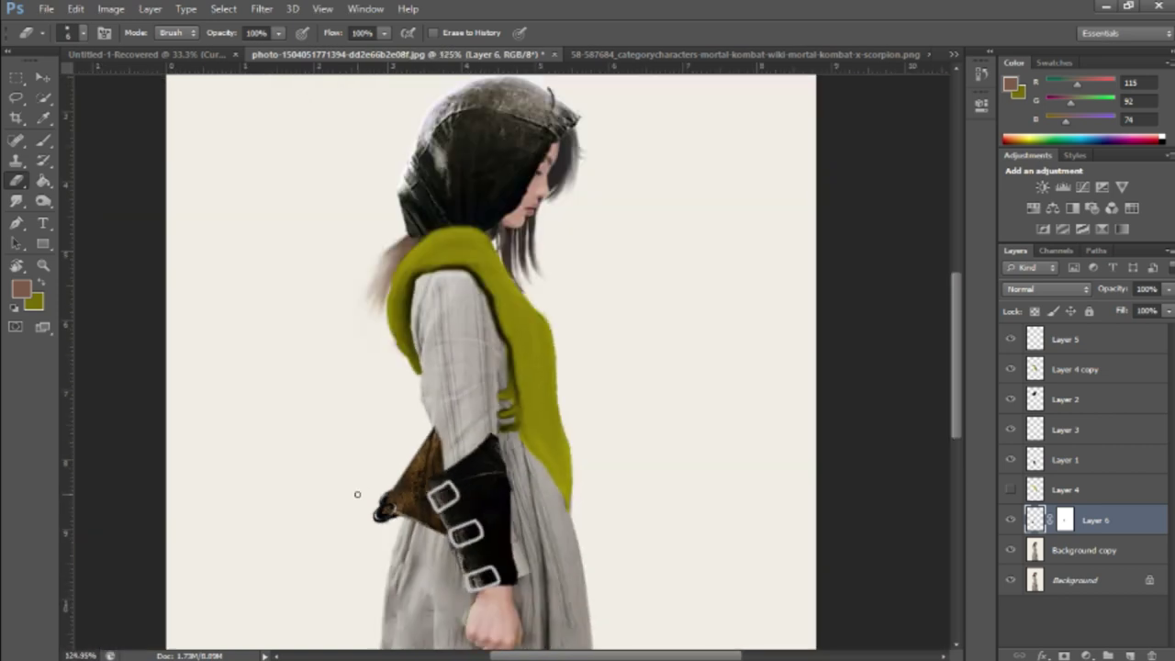
Place a copy of the leather triangle on the vest's side in Darken mode and smudge it.
key("v")
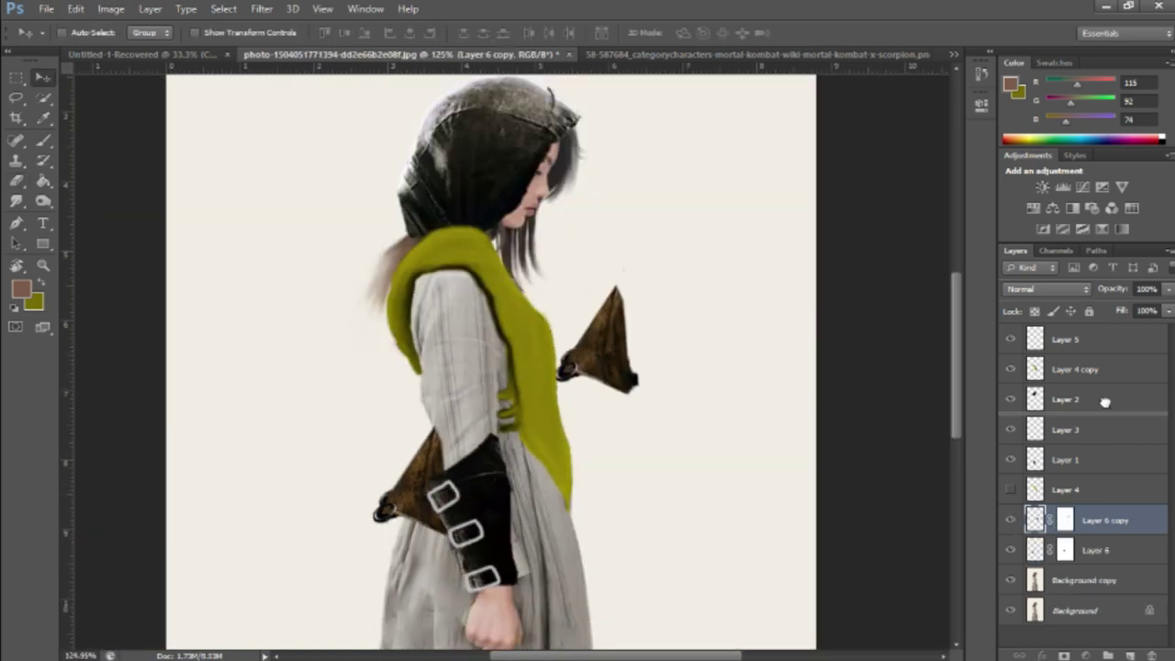
left_click(1065, 339)
left_click_drag(652, 294, 588, 317)
key("shift+plus")
key("shift+plus")
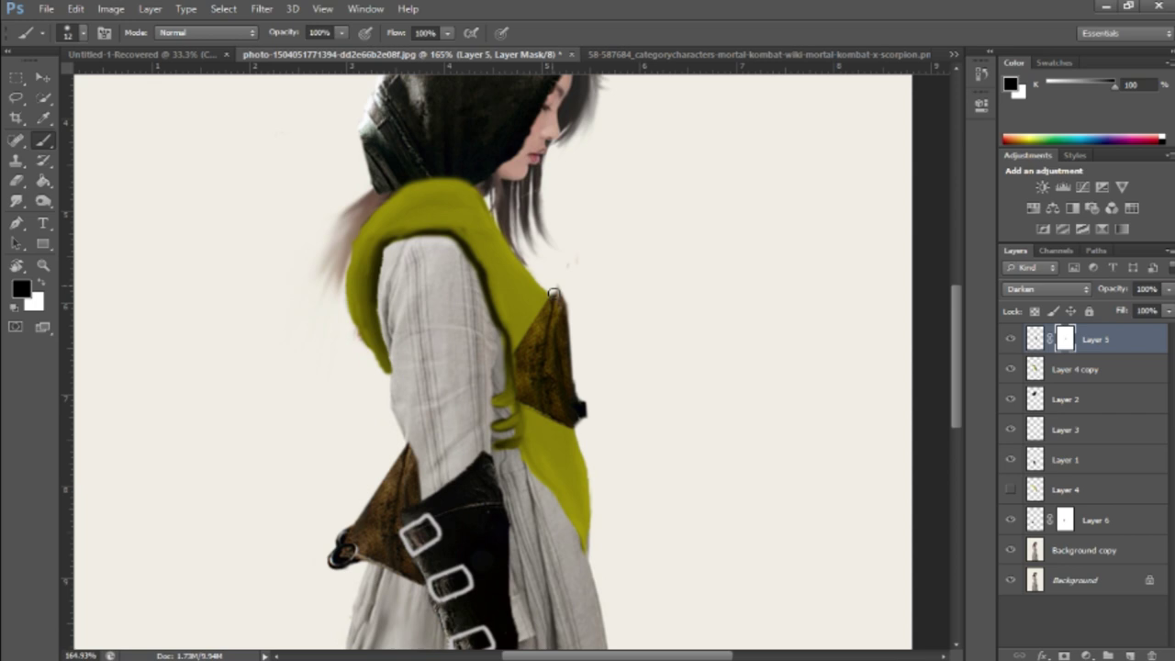
left_click(16, 200)
scroll(541, 296, "up", 5, "alt")
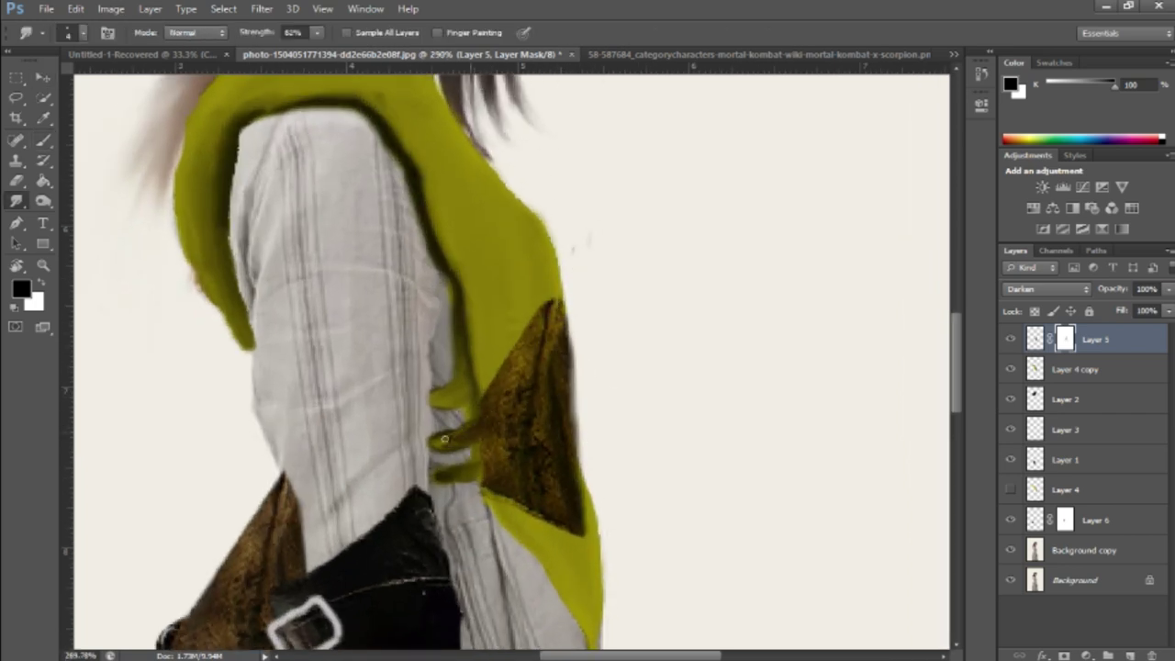
key("ctrl+2")
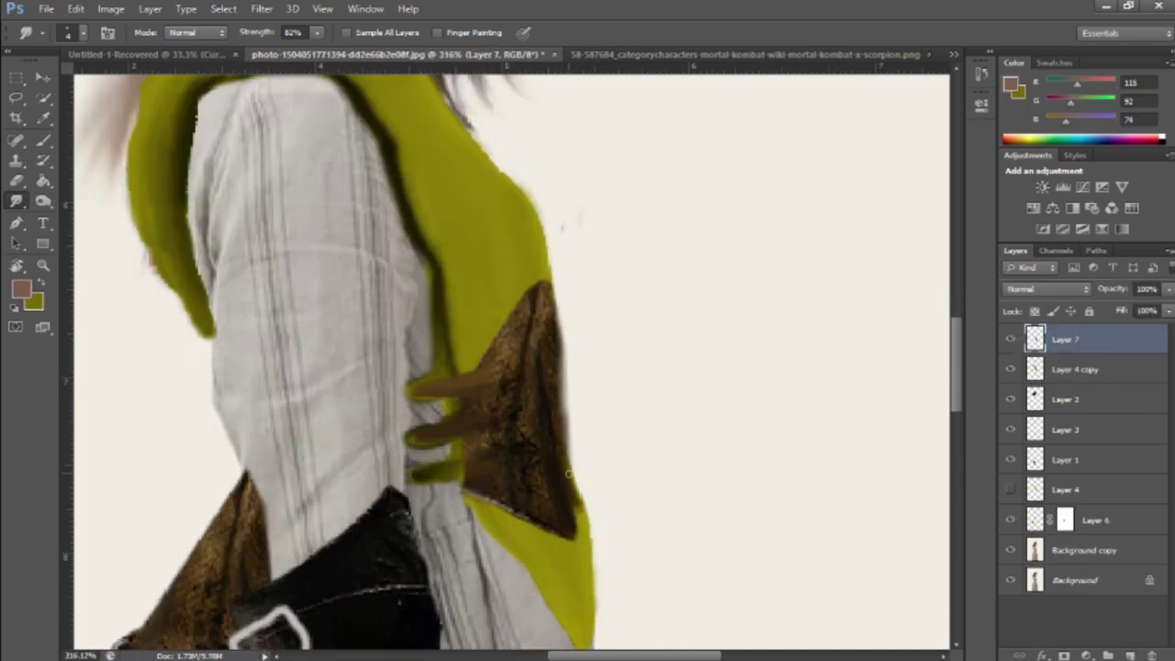
Smudge the vest edge by the waist, then reshape and rotate the leather shoulder piece.
left_click_drag(573, 552, 531, 425)
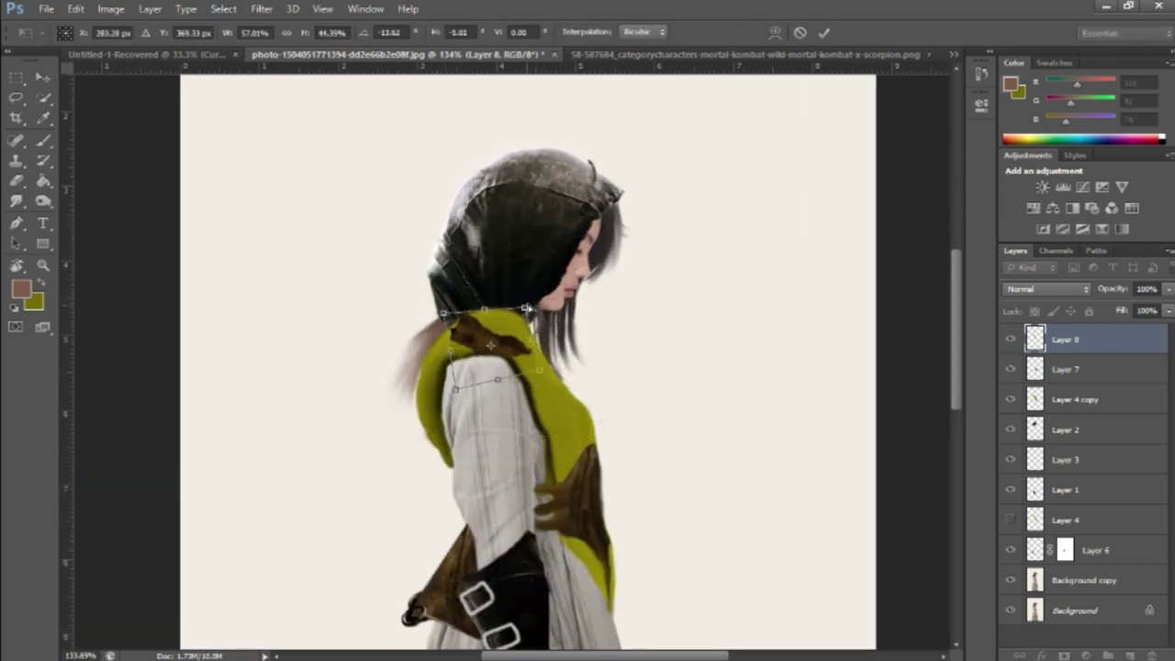
left_click_drag(528, 310, 359, 327)
key("Return")
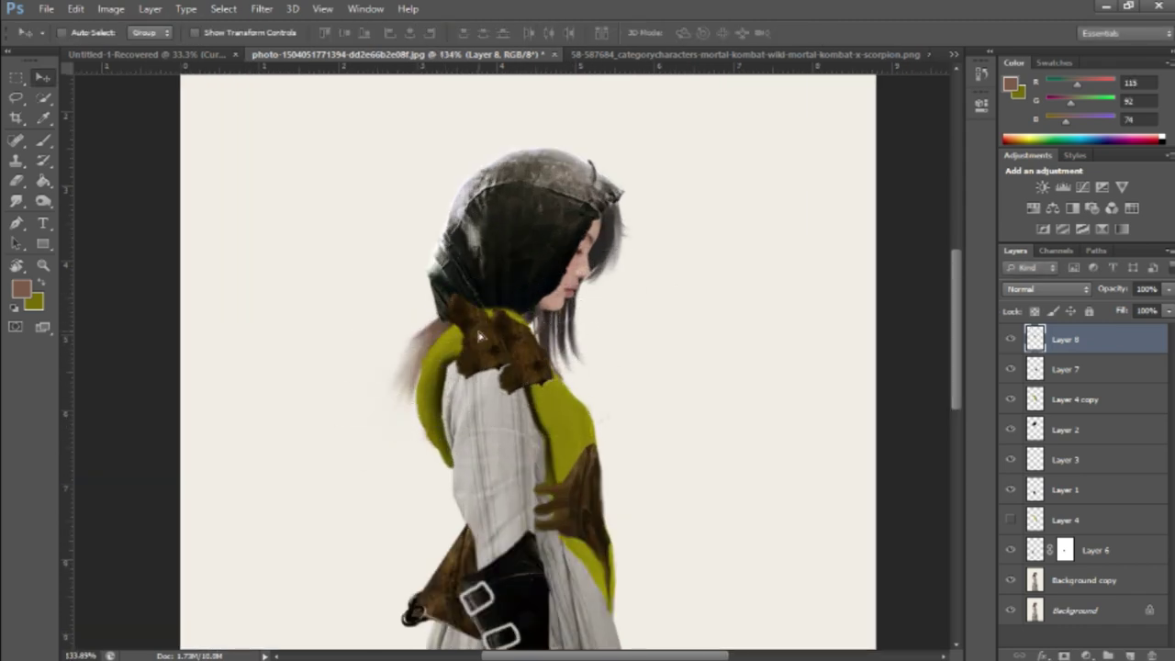
Stack transformed copies of the shoulder piece and gather them into Group 1.
key("ctrl+j")
key("ctrl+j")
key("ctrl+t")
key("Return")
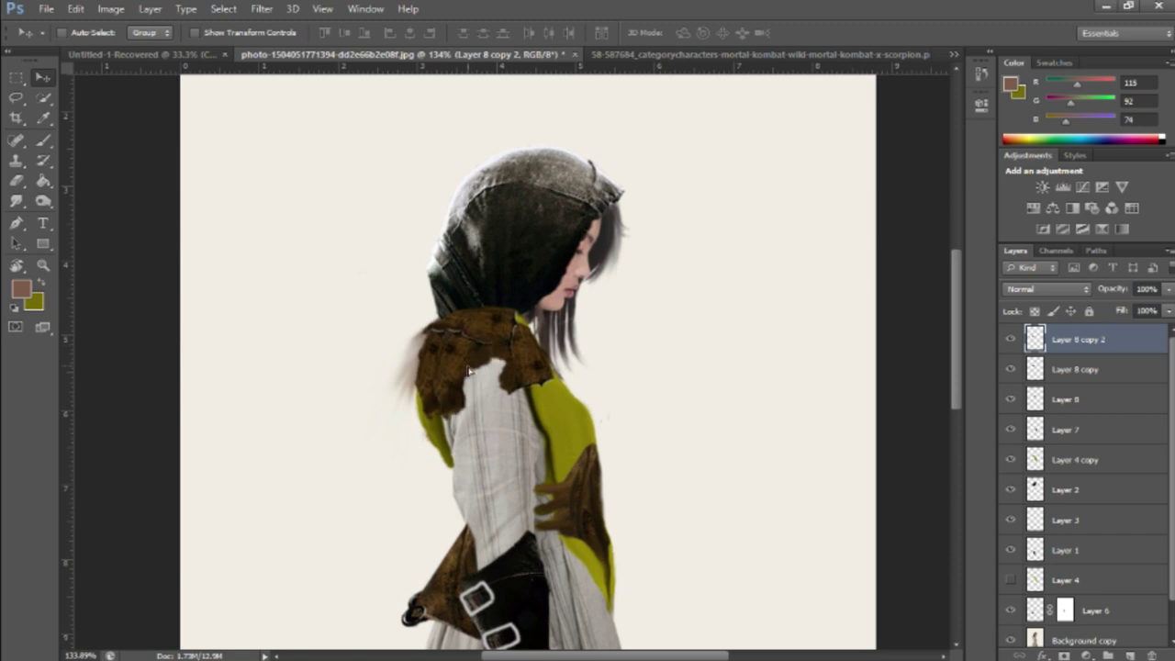
key("ctrl+j")
key("ctrl+j")
key("ctrl+j")
key("ctrl+t")
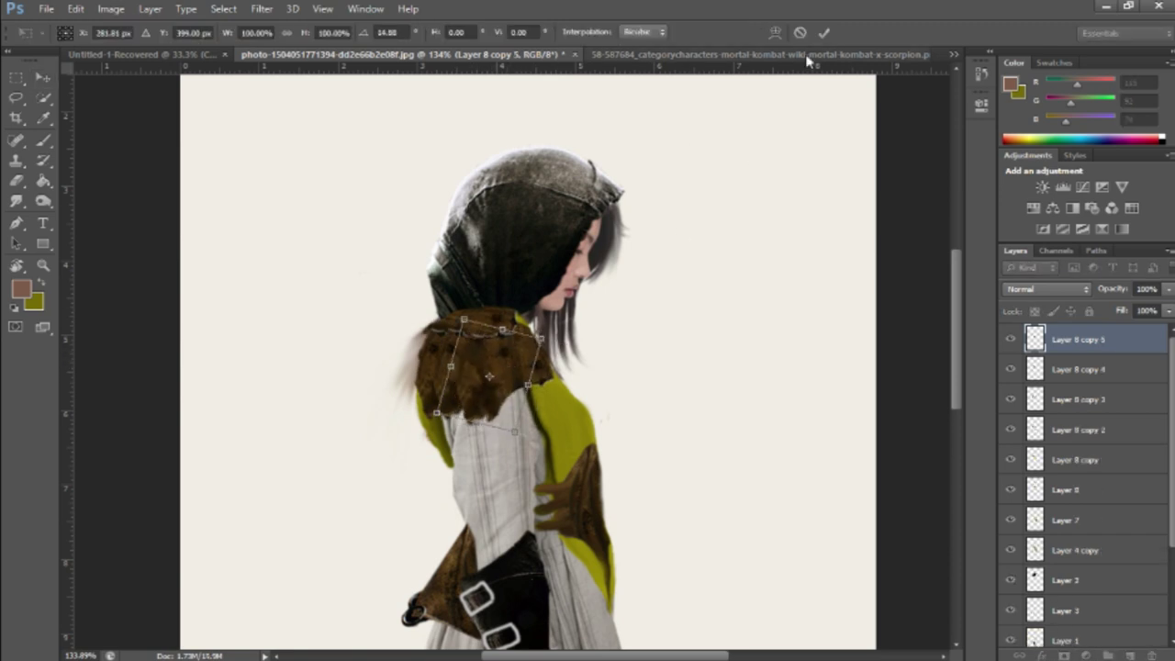
key("Return")
key("ctrl+g")
Collapse Group 1, move Layer 8 into it and adjust the shoulder piece's transform.
left_click(1029, 333)
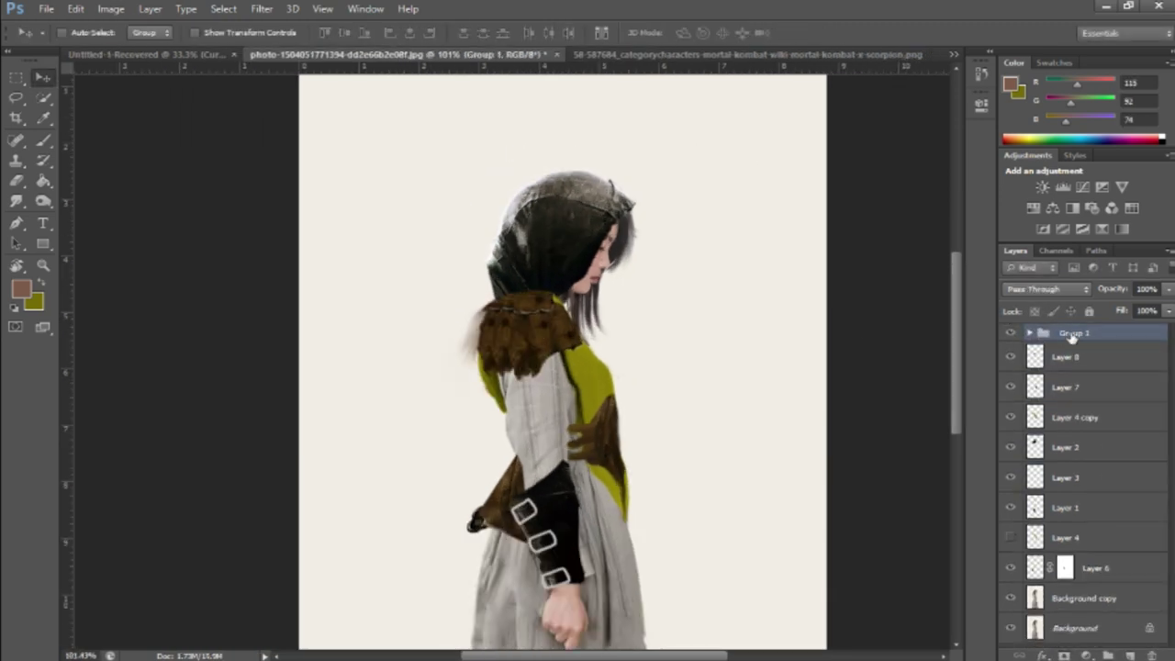
left_click_drag(1071, 337, 1072, 335)
key("ctrl+t")
key("Return")
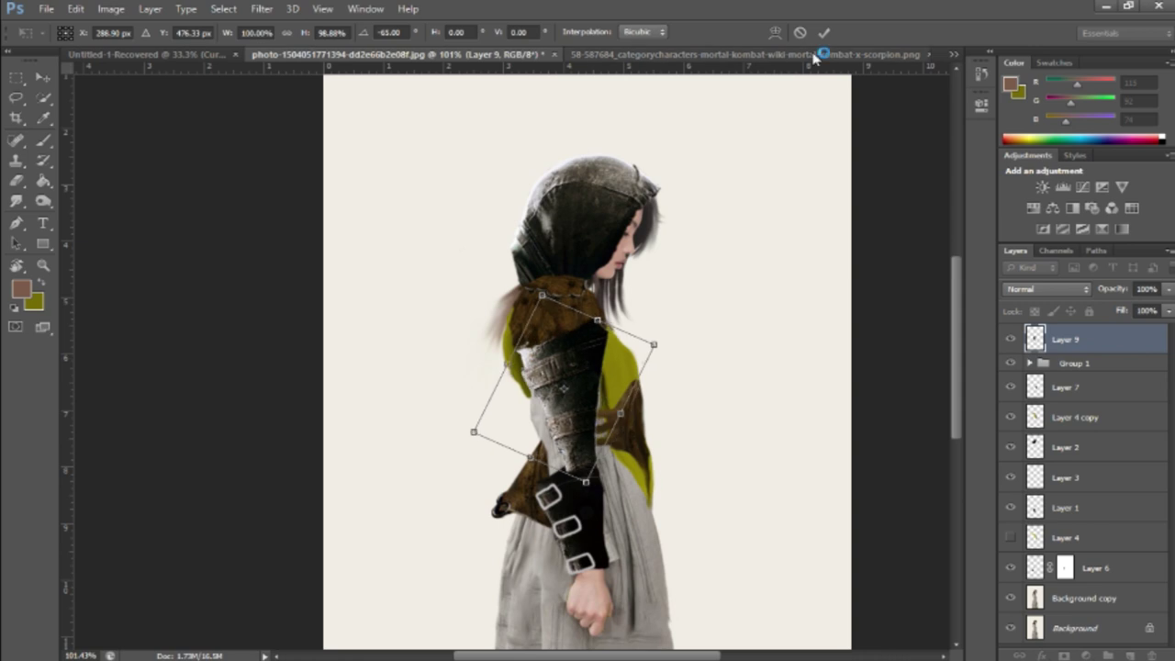
Move the metal arm guard below Layer 7 and warp its lower corner around her upper arm.
key("ctrl+[")
key("ctrl+[")
scroll(762, 123, "up", 2)
left_click(775, 32)
scroll(606, 404, "up", 2)
scroll(606, 405, "up", 2)
left_click_drag(469, 501, 481, 493)
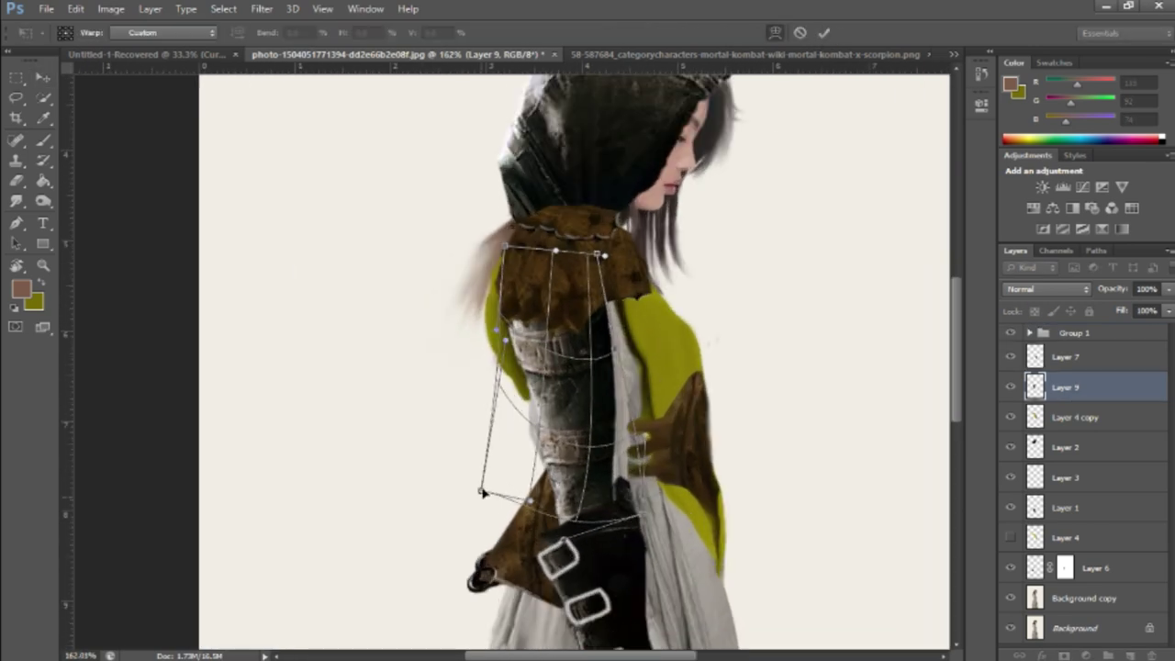
key("Return")
scroll(830, 410, "down", 3)
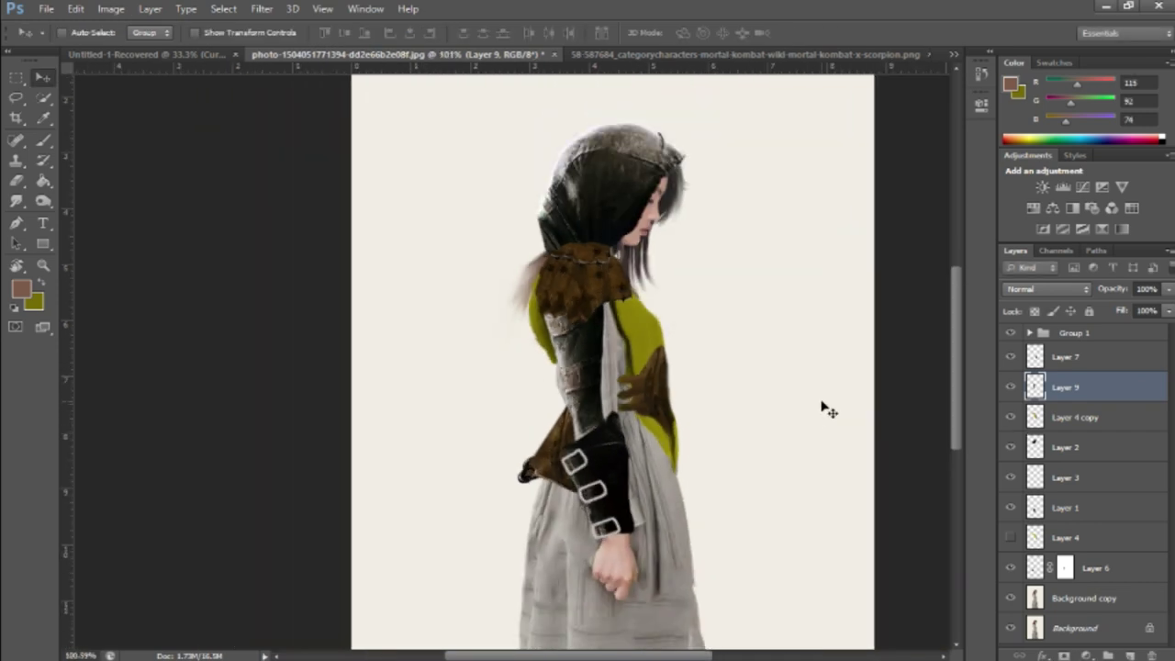
key("ctrl+t")
key("Return")
scroll(699, 317, "down", 1)
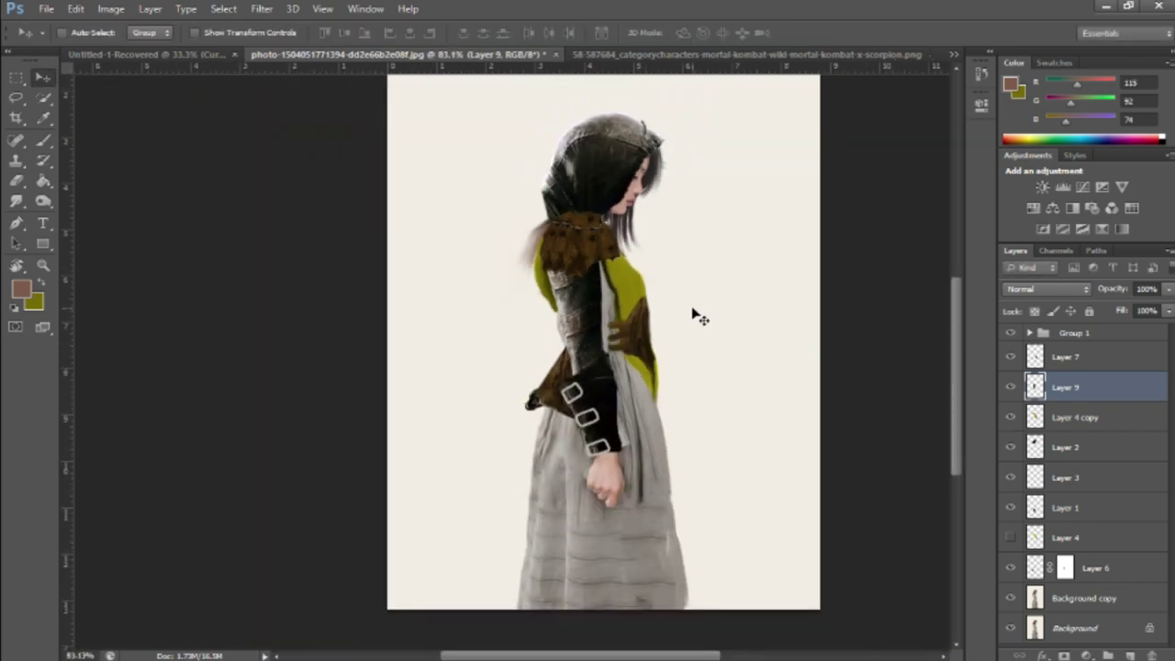
scroll(694, 294, "up", 1)
Select and copy Scorpion's yellow face mask from the reference image.
key("ctrl+Tab")
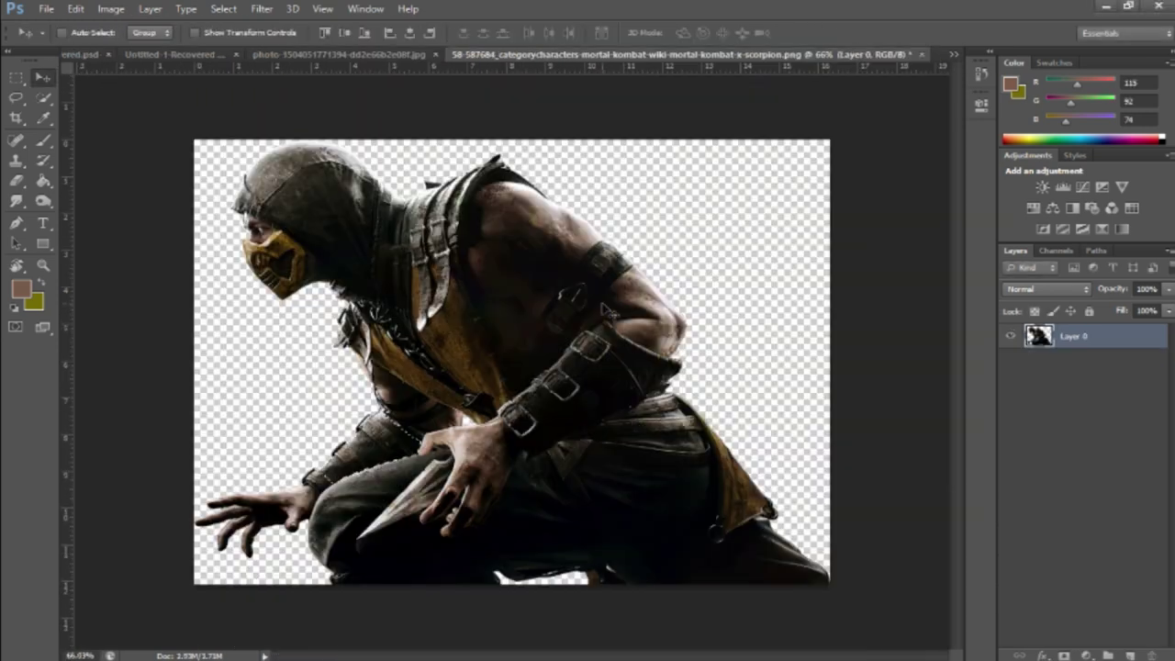
scroll(569, 367, "up", 1)
key("w")
key("ctrl+c")
Paste the face mask into the ninja painting and scale it over her lower face.
key("ctrl+Tab")
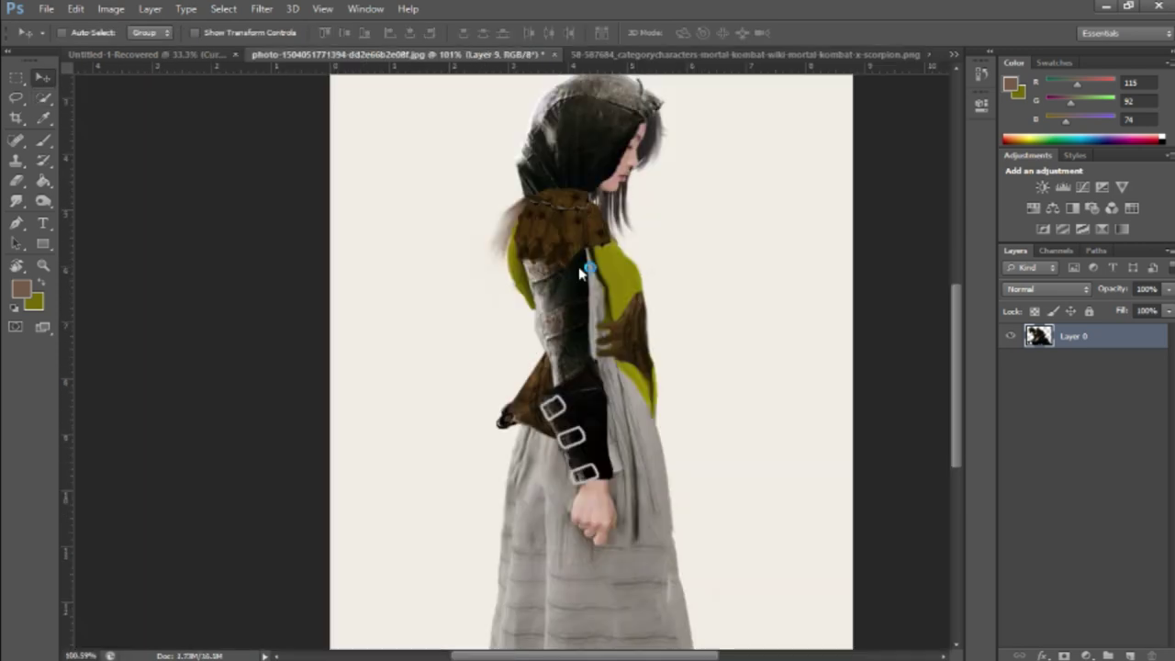
key("ctrl+v")
left_click_drag(564, 266, 588, 198)
key("ctrl+t")
scroll(620, 196, "up", 2)
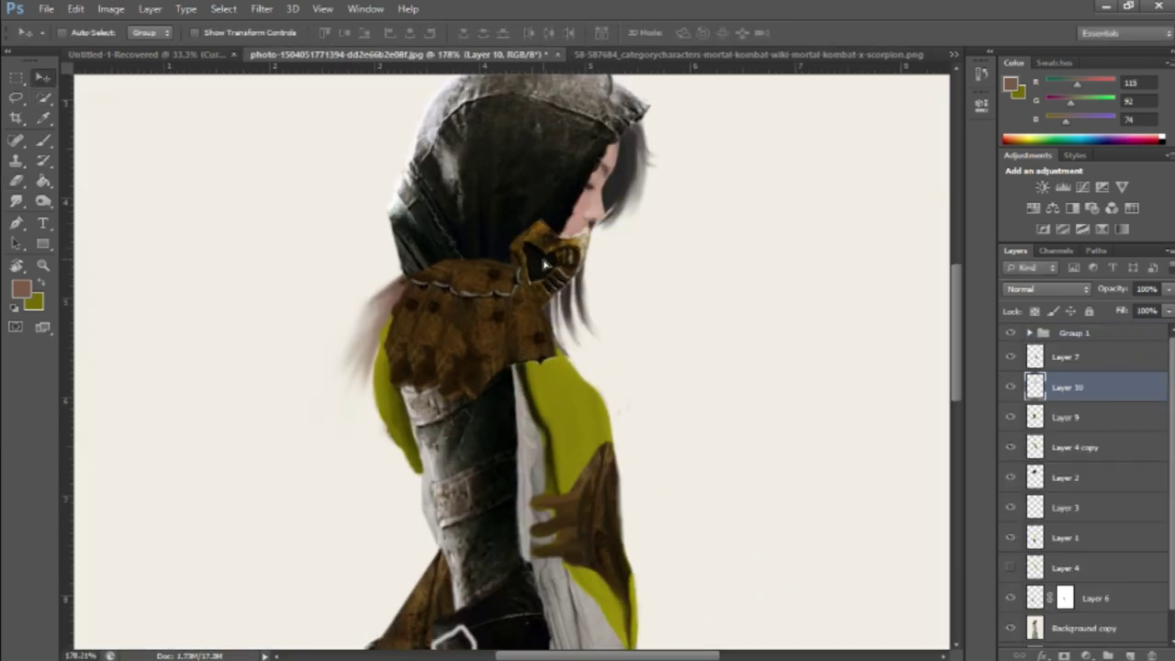
key("Return")
scroll(588, 273, "down", 1)
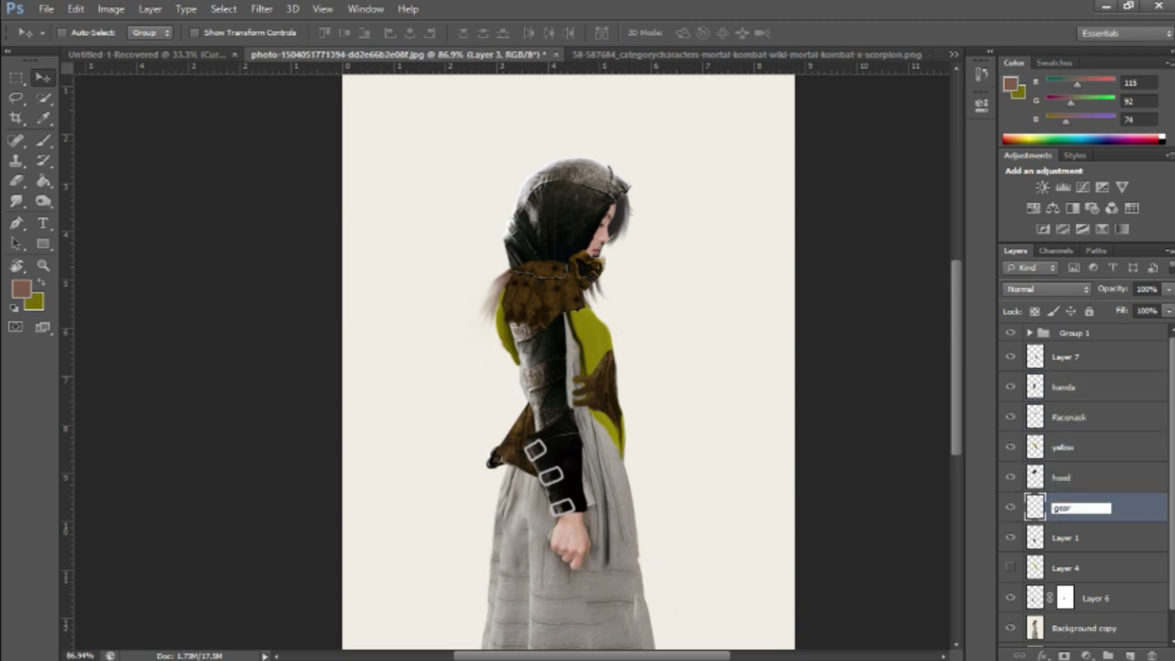
Bend the kunai blade into a curve and rotate it into place in her fist.
key("ctrl+0")
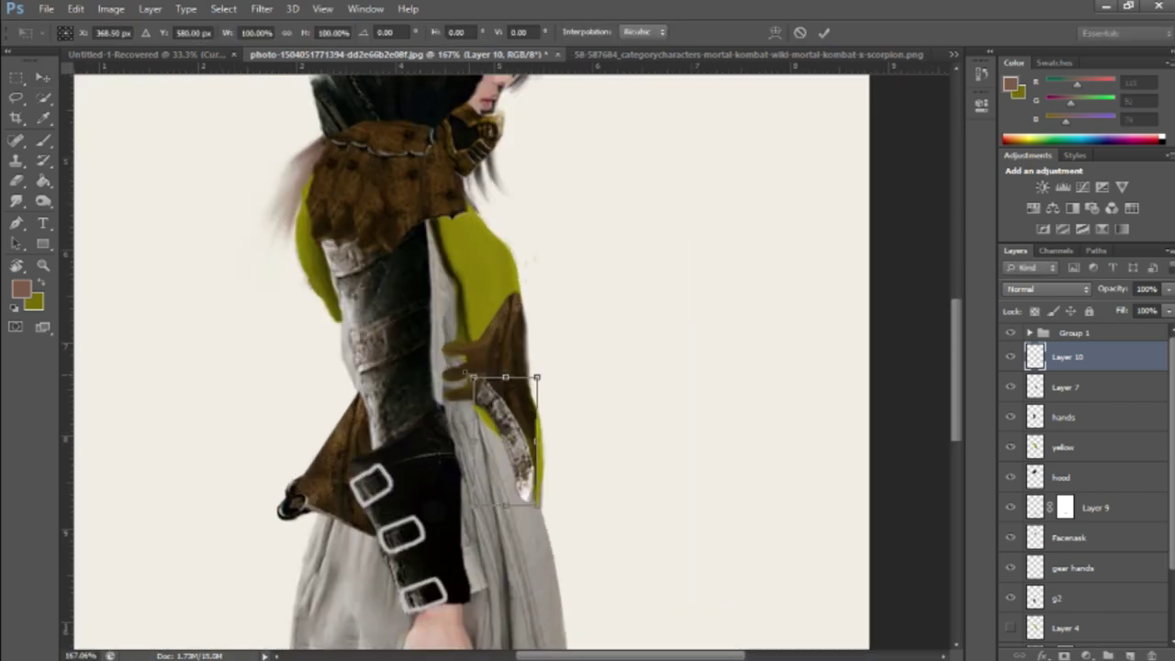
left_click_drag(537, 503, 545, 521)
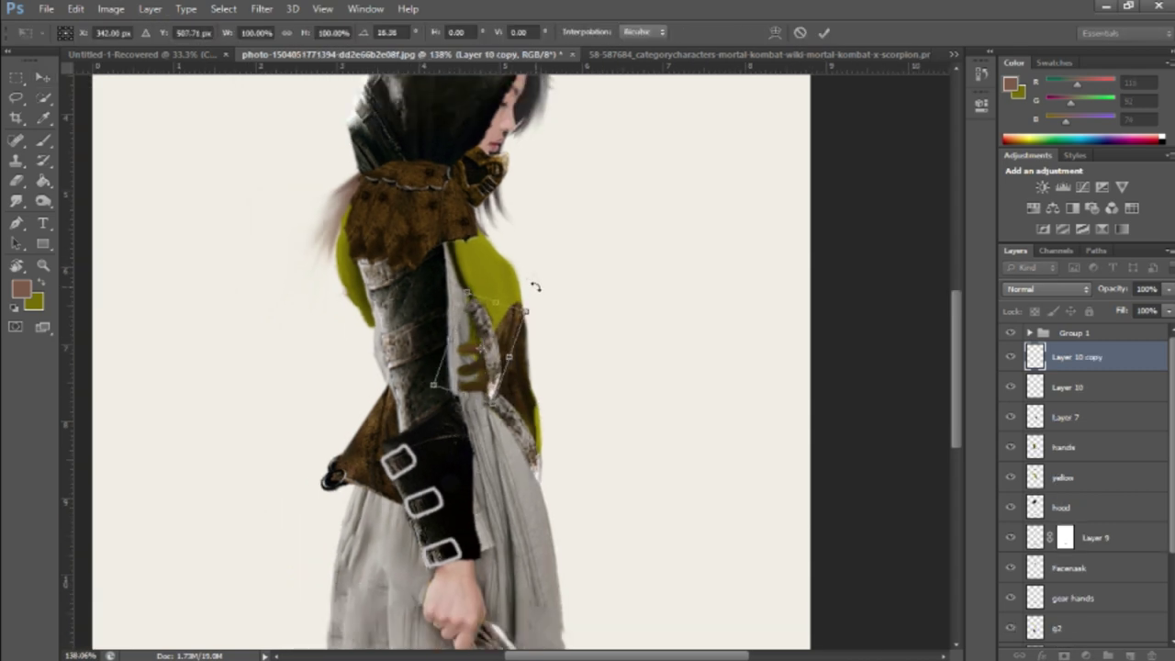
left_click_drag(535, 287, 511, 192)
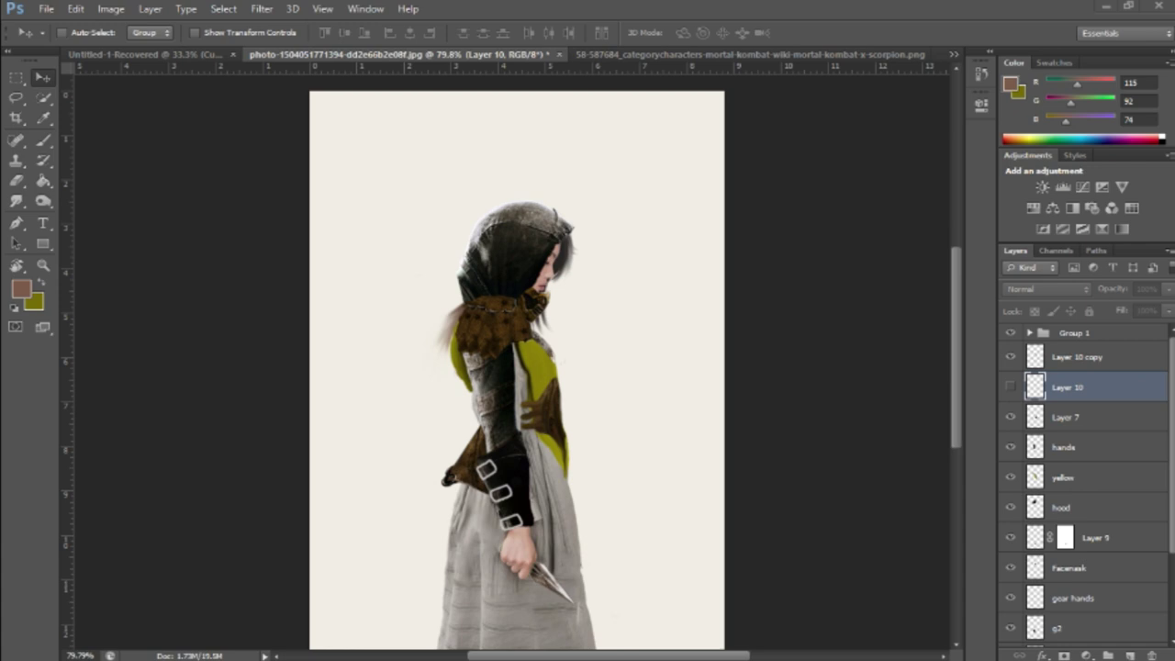
Rotate the katana diagonally across her back, then tilt it slightly more upright.
scroll(303, 287, "down", 2)
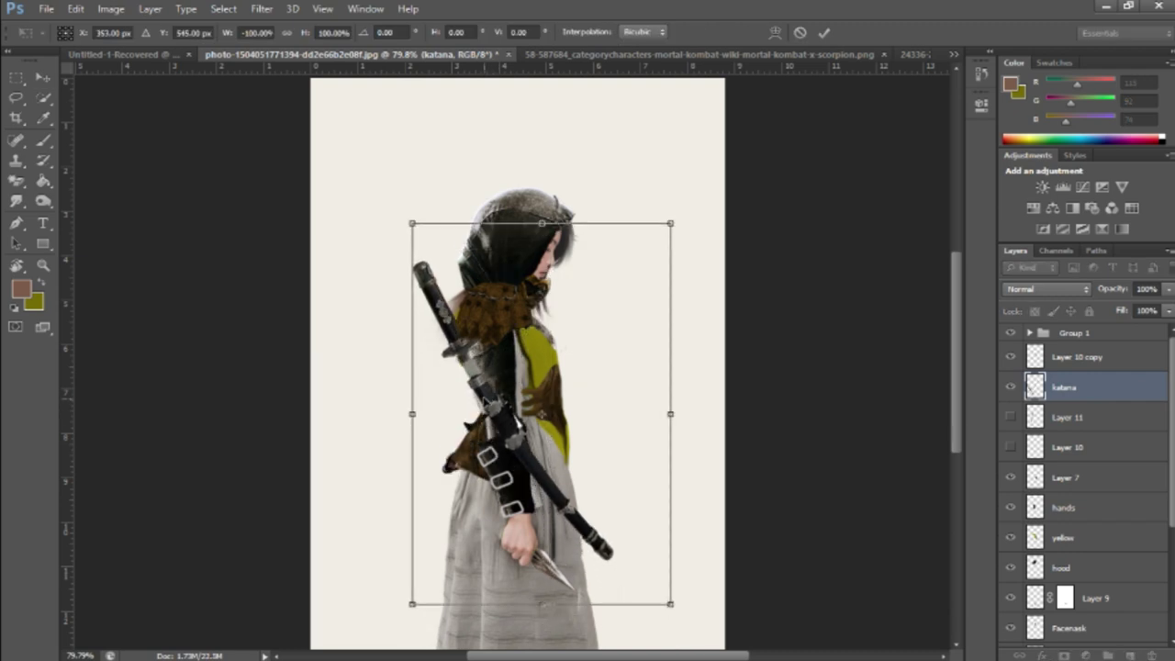
left_click_drag(579, 384, 769, 92)
key("Return")
scroll(658, 241, "down", 2)
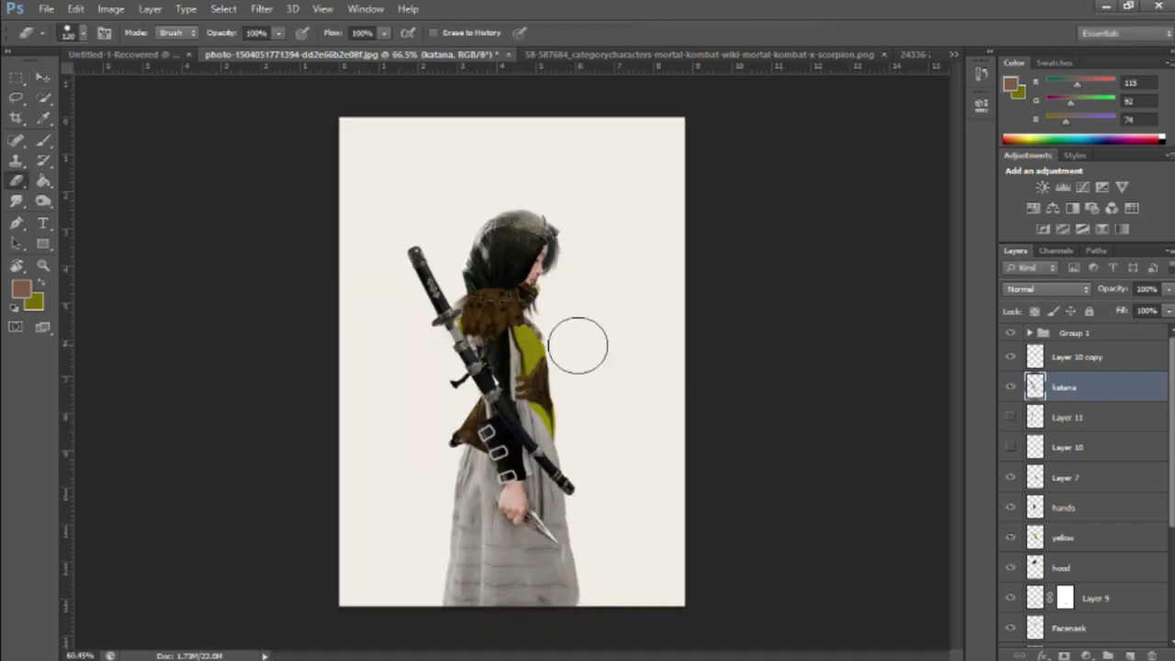
key("ctrl+t")
left_click_drag(598, 294, 587, 276)
key("Return")
scroll(515, 368, "up", 2)
Mask the katana layer, painting black to hide it behind her arm.
key("d")
scroll(449, 289, "up", 1)
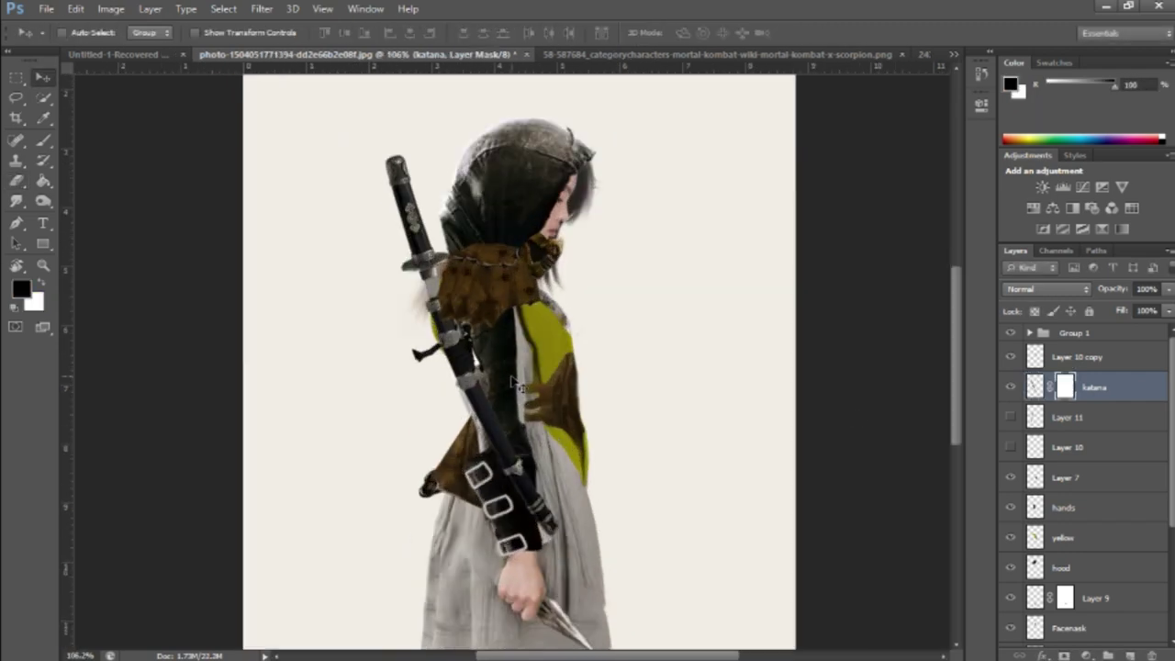
key("b")
scroll(489, 483, "up", 1)
scroll(489, 482, "up", 1)
scroll(457, 324, "down", 2)
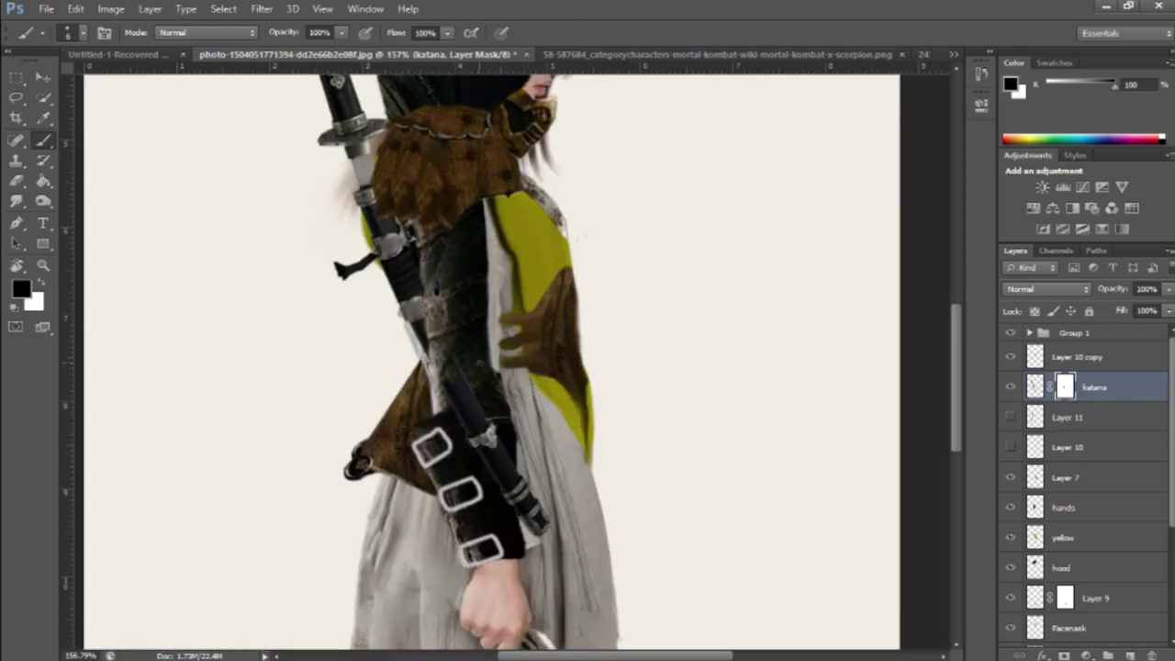
scroll(442, 369, "up", 2)
scroll(508, 519, "down", 2)
scroll(432, 340, "up", 2)
scroll(456, 387, "down", 1)
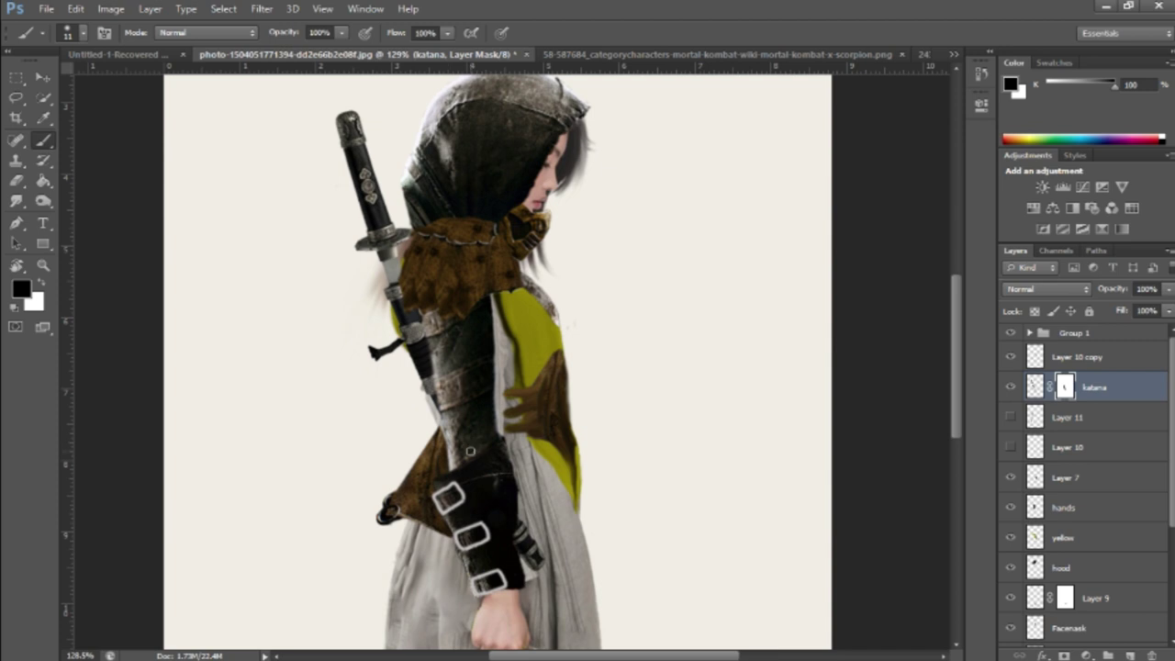
key("v")
scroll(379, 264, "down", 2)
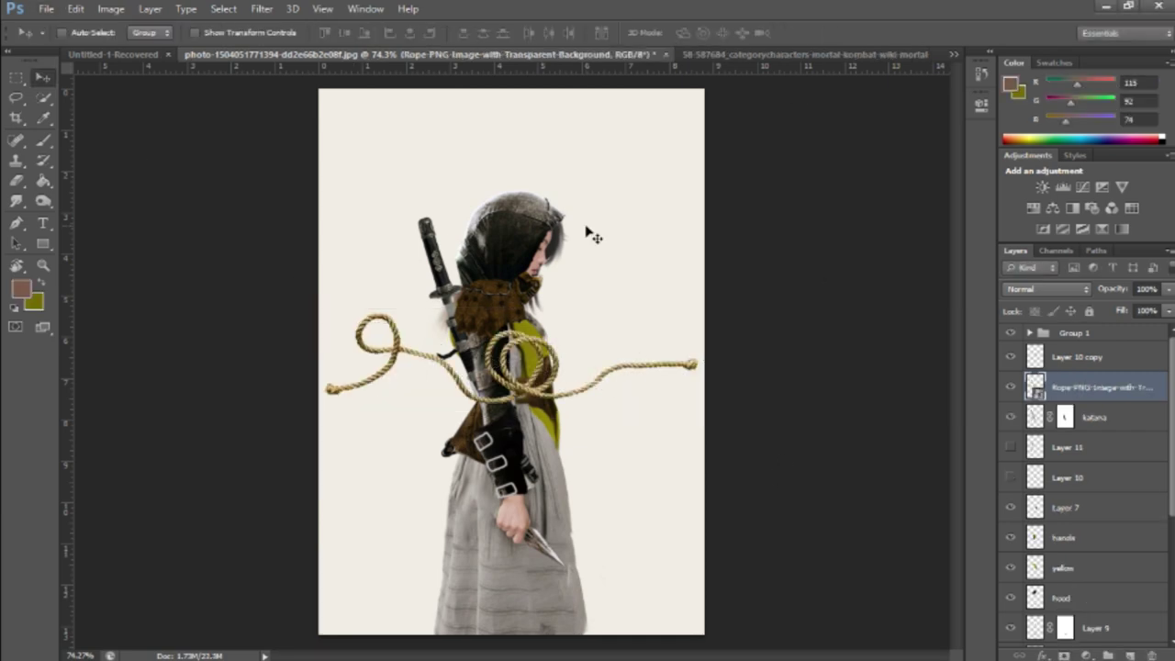
Warp the rope into a coil hanging beside the katana.
key("ctrl+t")
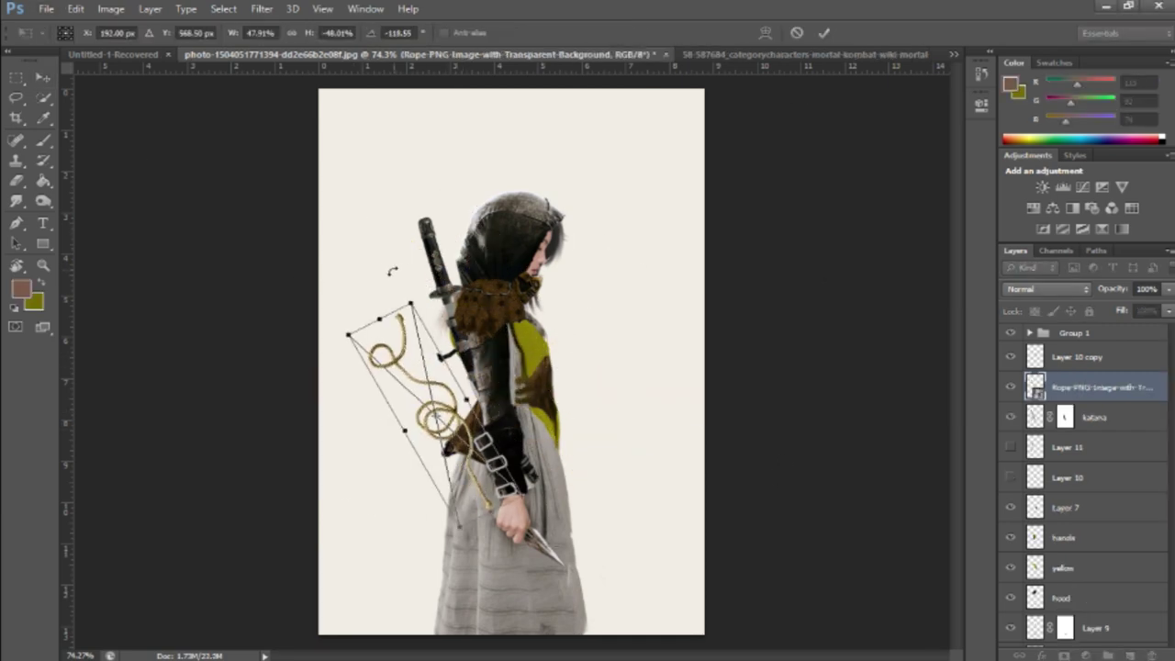
left_click_drag(441, 386, 420, 360)
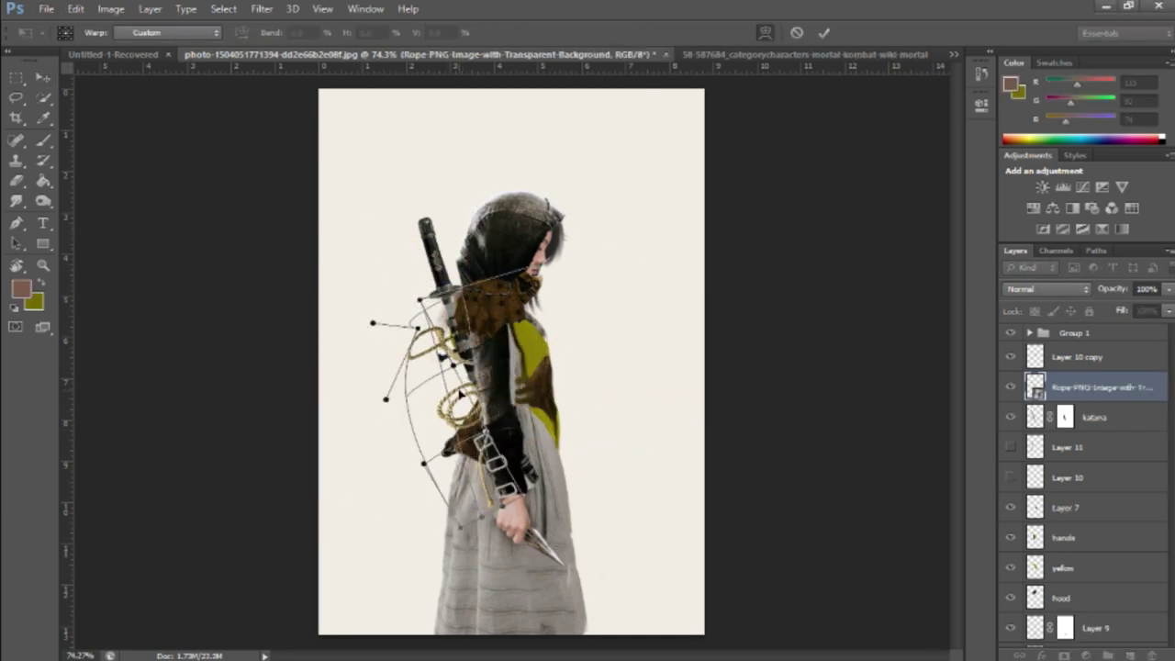
left_click(824, 32)
Cycle through the open reference images to reach the kunai image.
key("ctrl+Tab")
scroll(592, 454, "up", 3)
scroll(592, 454, "down", 3)
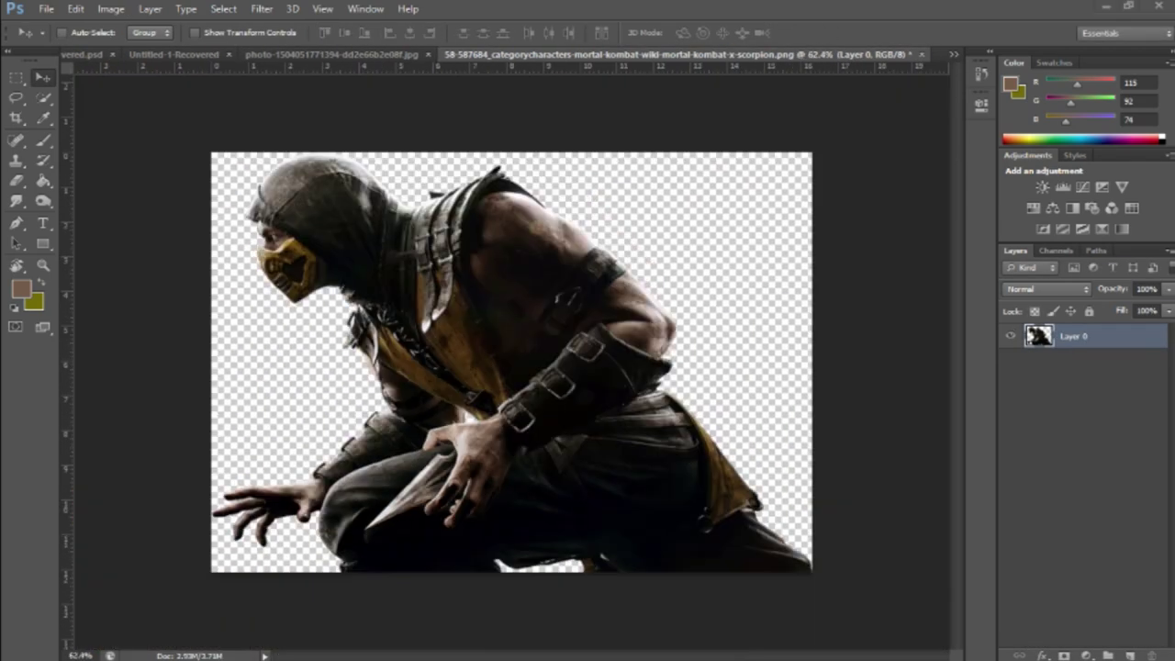
key("ctrl+Tab")
key("ctrl+Tab")
key("ctrl+Tab")
key("ctrl+shift+Tab")
Close the kunai image and resize the pasted kunai piece in the painting.
left_click(921, 55)
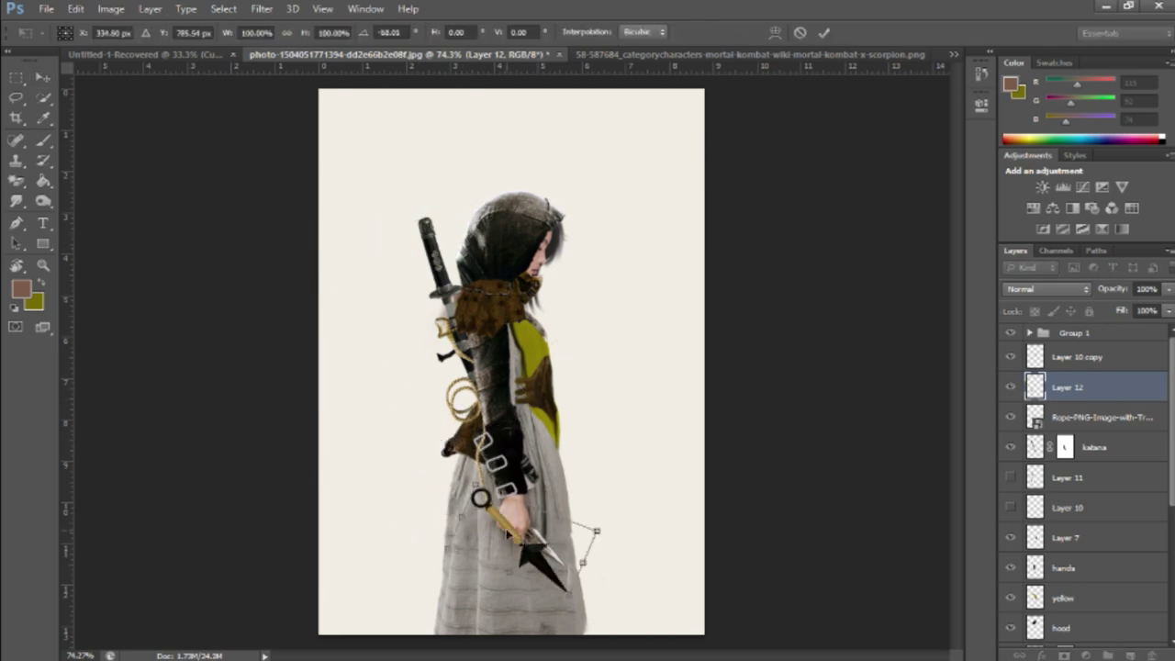
key("ctrl+t")
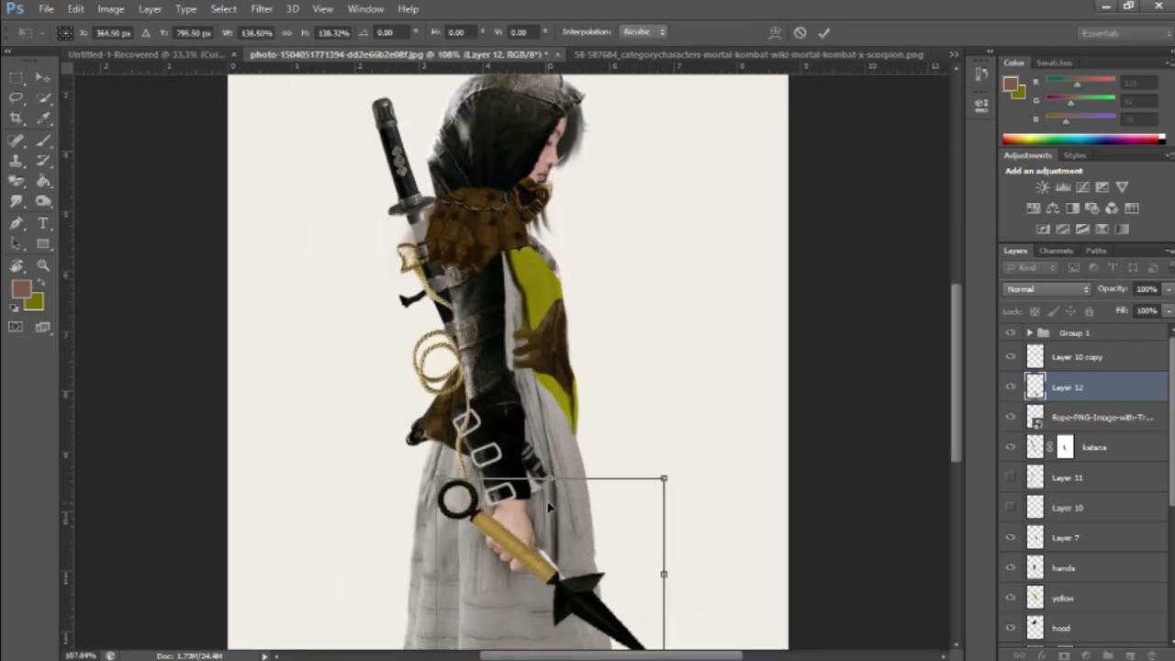
scroll(531, 549, "down", 2)
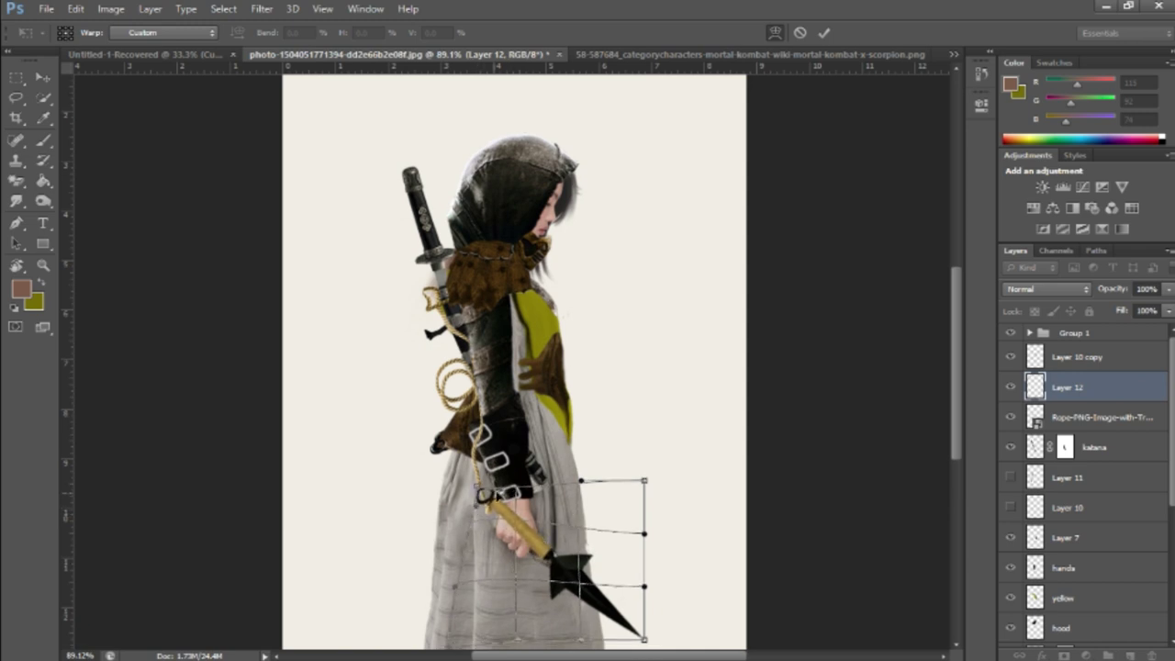
key("Return")
key("b")
key("d")
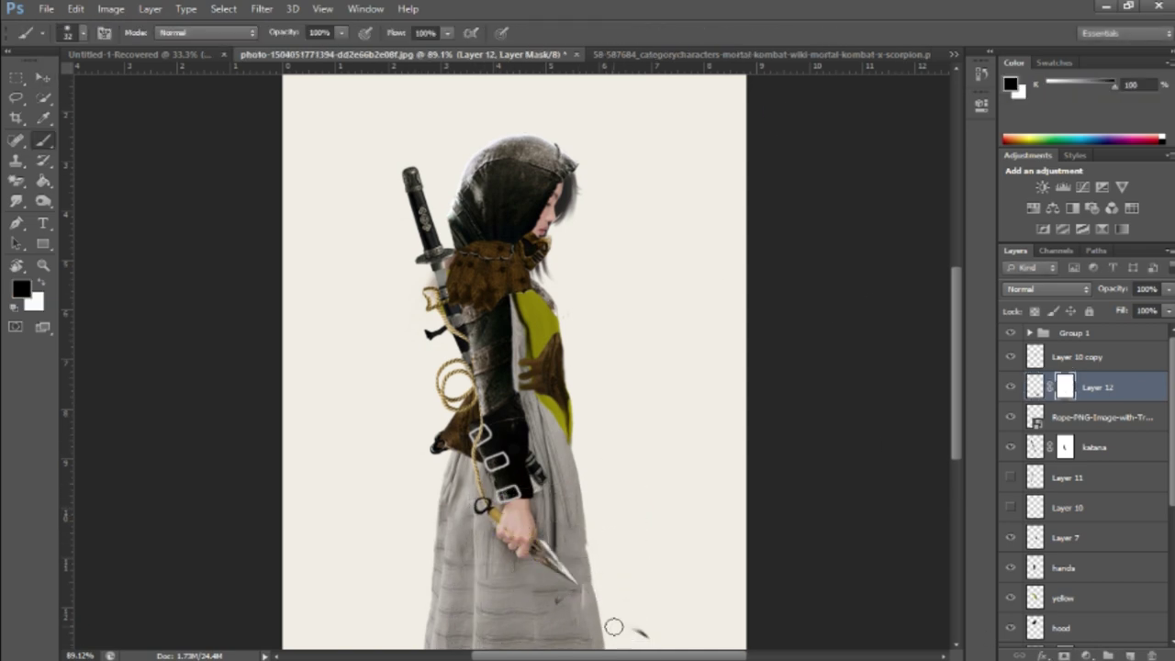
scroll(514, 524, "up", 3)
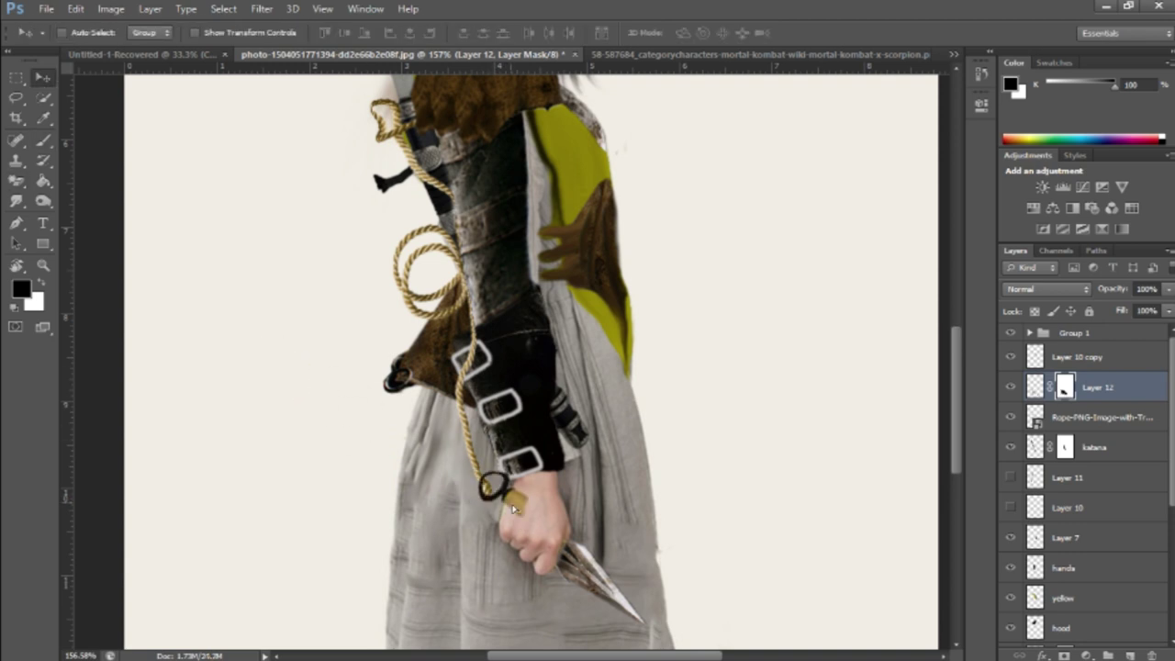
Transform the kunai layer again to refine its fit.
key("ctrl+t")
scroll(514, 506, "down", 3)
scroll(496, 505, "up", 2)
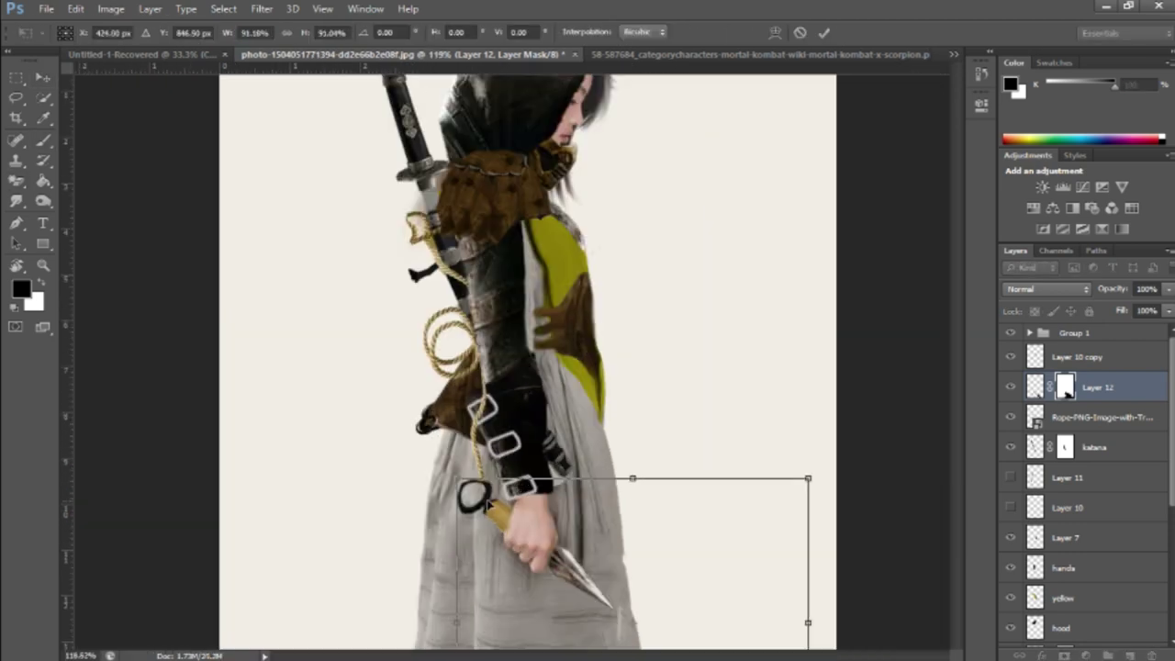
scroll(488, 503, "up", 2)
scroll(515, 459, "down", 1)
scroll(562, 441, "up", 2)
key("Return")
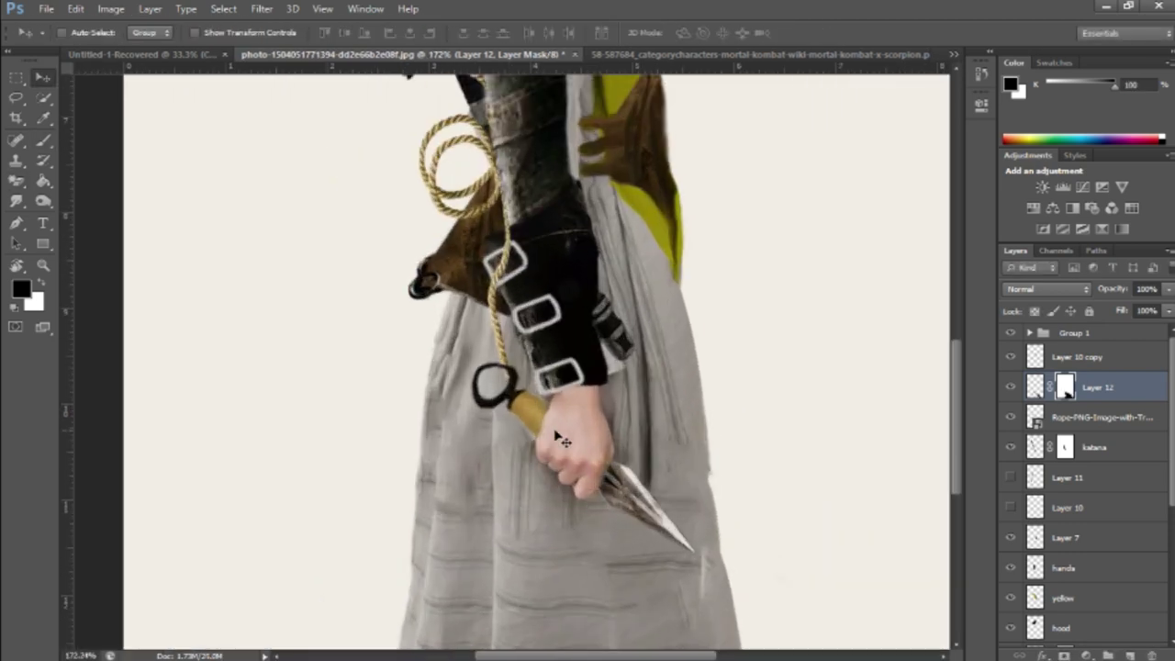
scroll(562, 441, "up", 2)
Add a new layer and draw a small black ellipse ring linking the rope to the kunai pommel.
key("b")
scroll(558, 412, "down", 1)
key("ctrl+shift+alt+n")
scroll(504, 396, "down", 1)
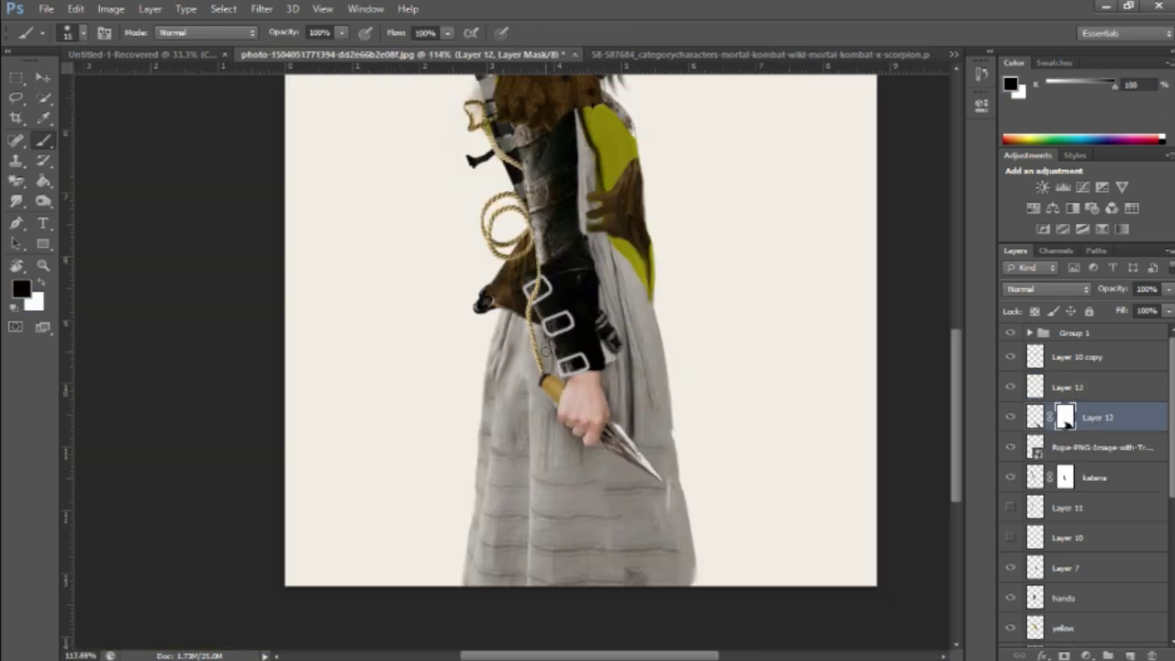
scroll(504, 395, "up", 2)
left_click(506, 393, "alt")
key("u")
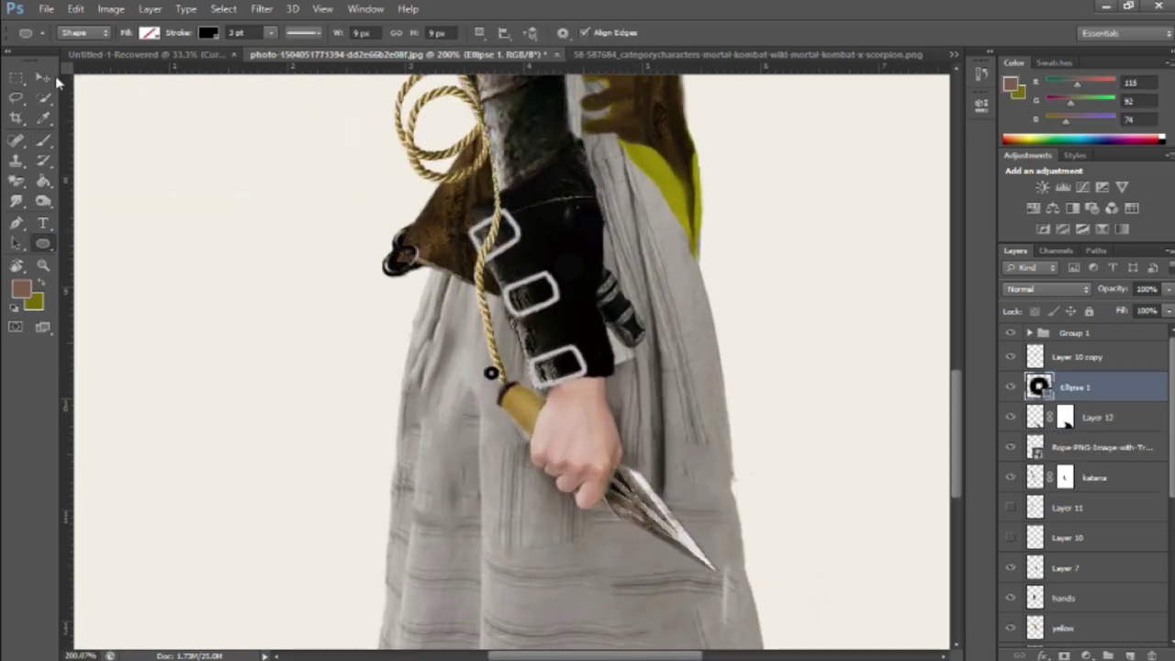
key("v")
scroll(514, 368, "down", 1)
scroll(515, 349, "down", 2)
scroll(517, 312, "down", 1)
scroll(517, 296, "up", 2)
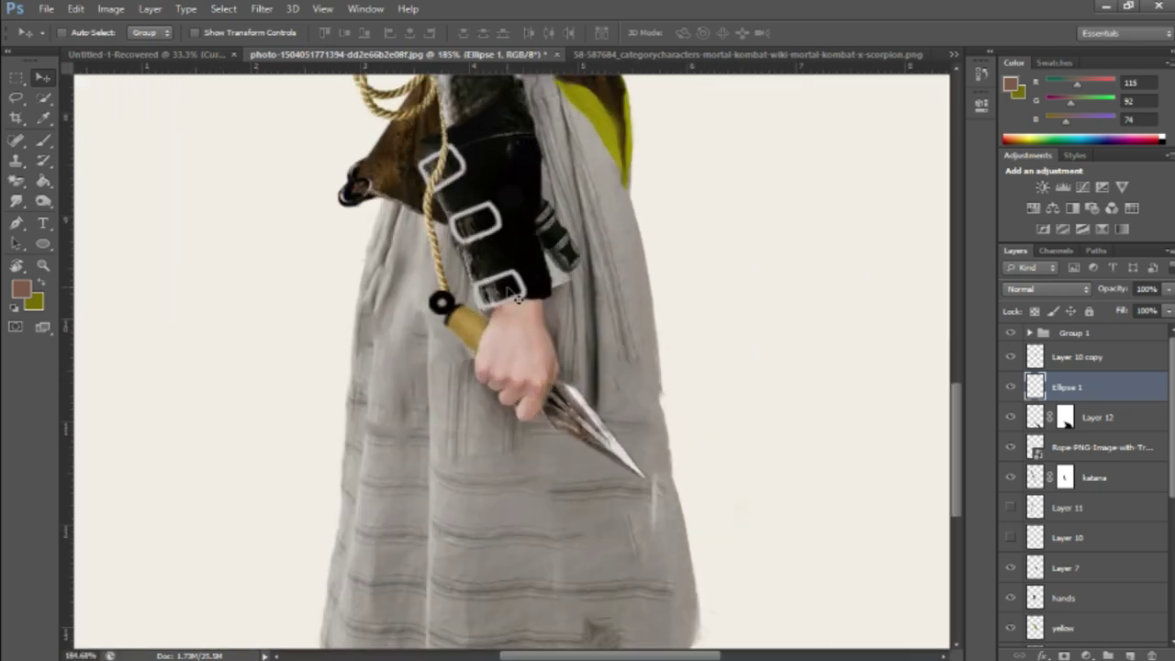
scroll(517, 297, "down", 1)
key("ctrl+z")
key("u")
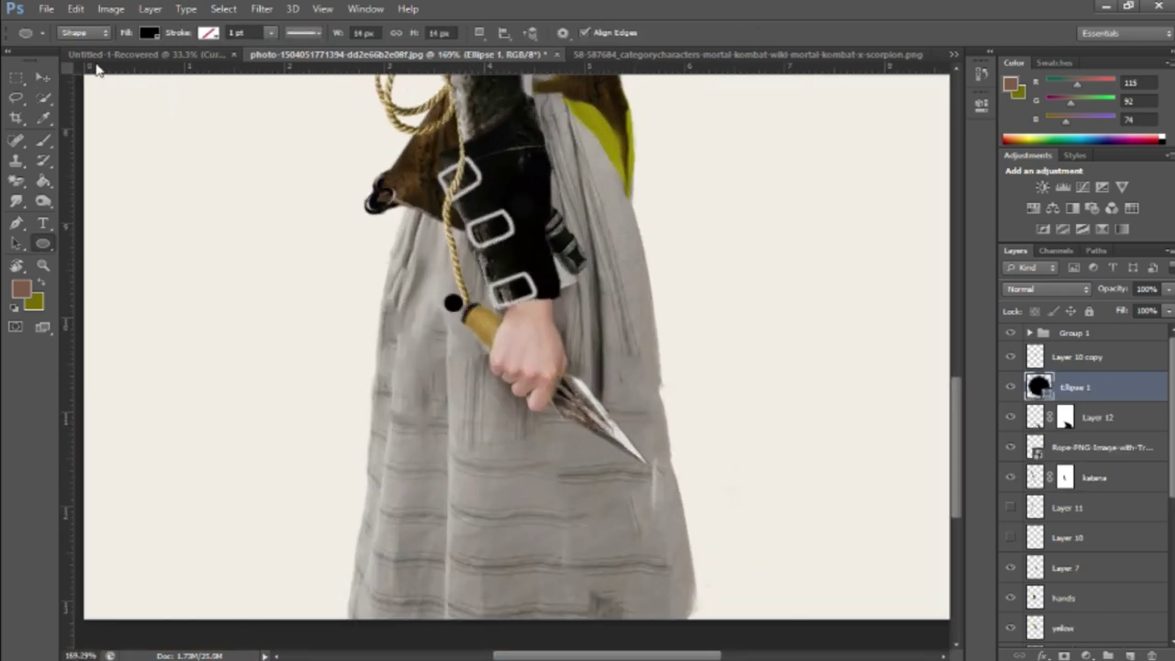
Resize and position the black ring, then fit the painting in view.
key("ctrl+t")
scroll(450, 303, "up", 8)
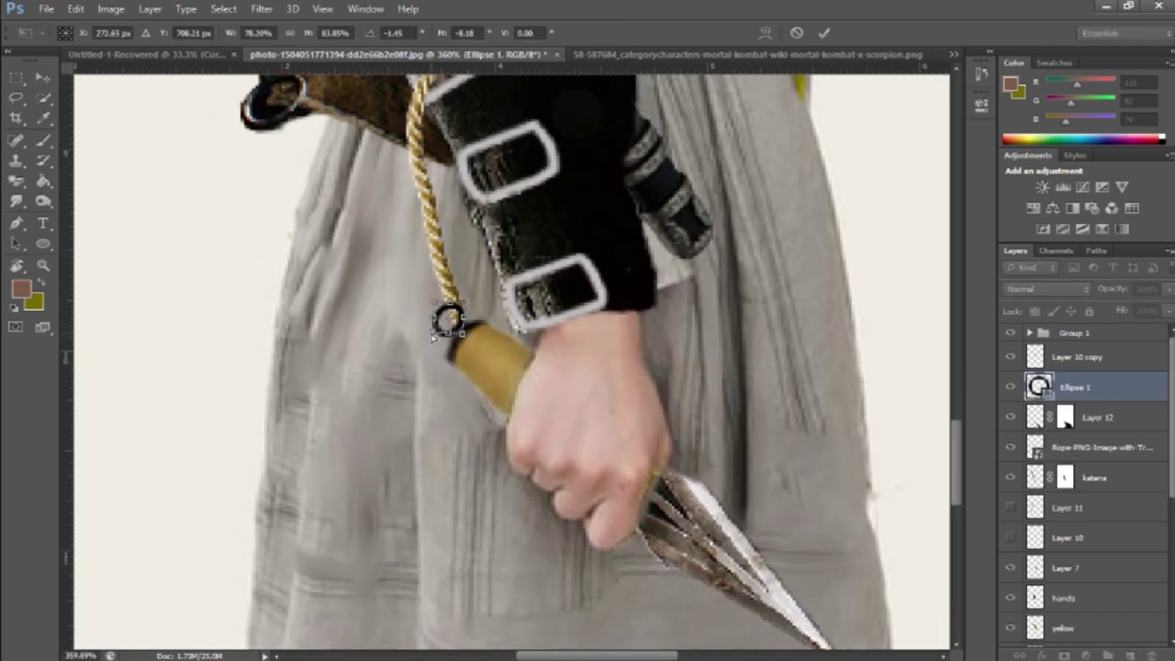
key("Return")
scroll(441, 312, "down", 6)
scroll(441, 313, "down", 1)
scroll(441, 312, "up", 8)
key("b")
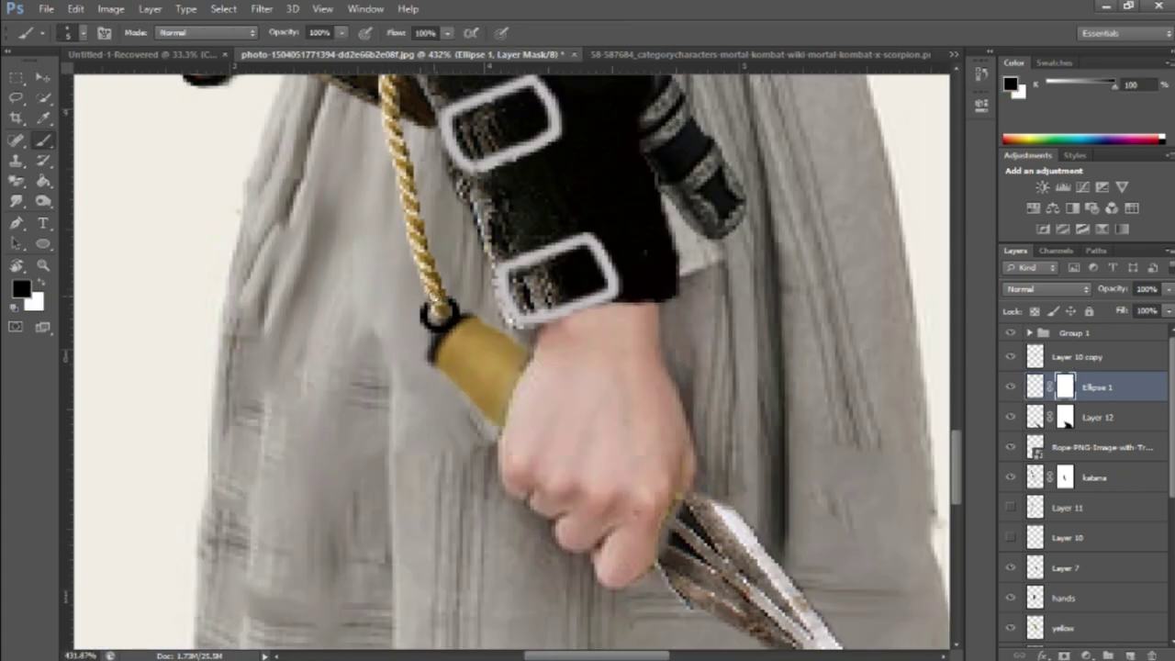
key("ctrl+0")
key("v")
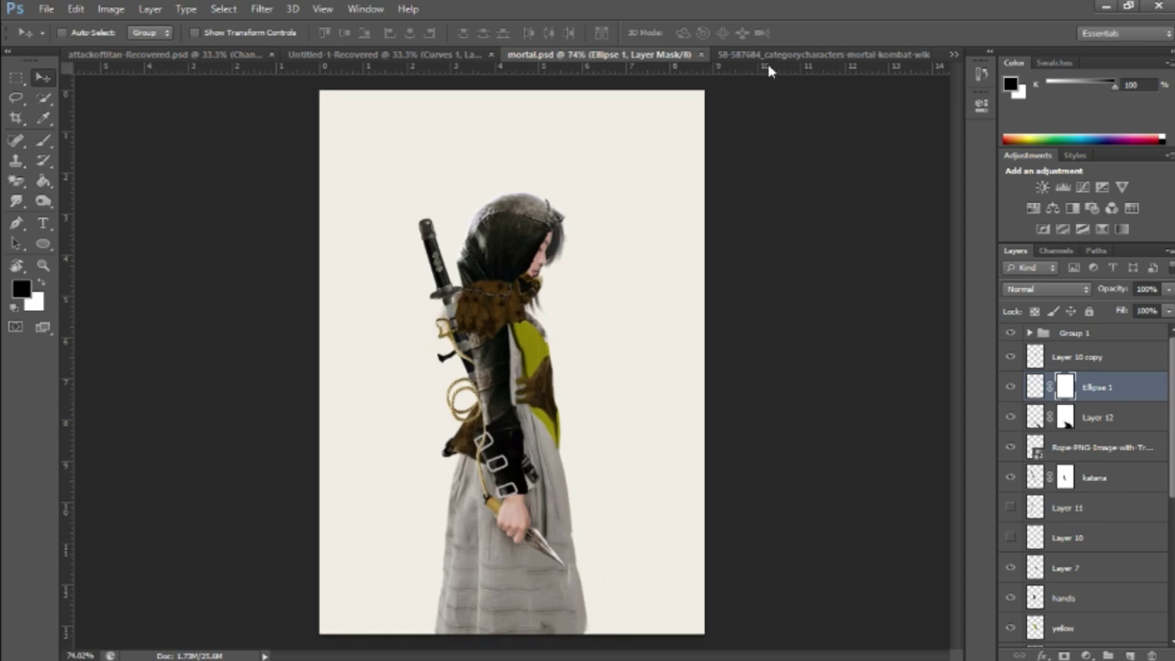
Duplicate the Layer 13 armour piece and scroll the Layers panel to find Layer 6.
scroll(627, 209, "up", 3)
scroll(628, 210, "up", 1)
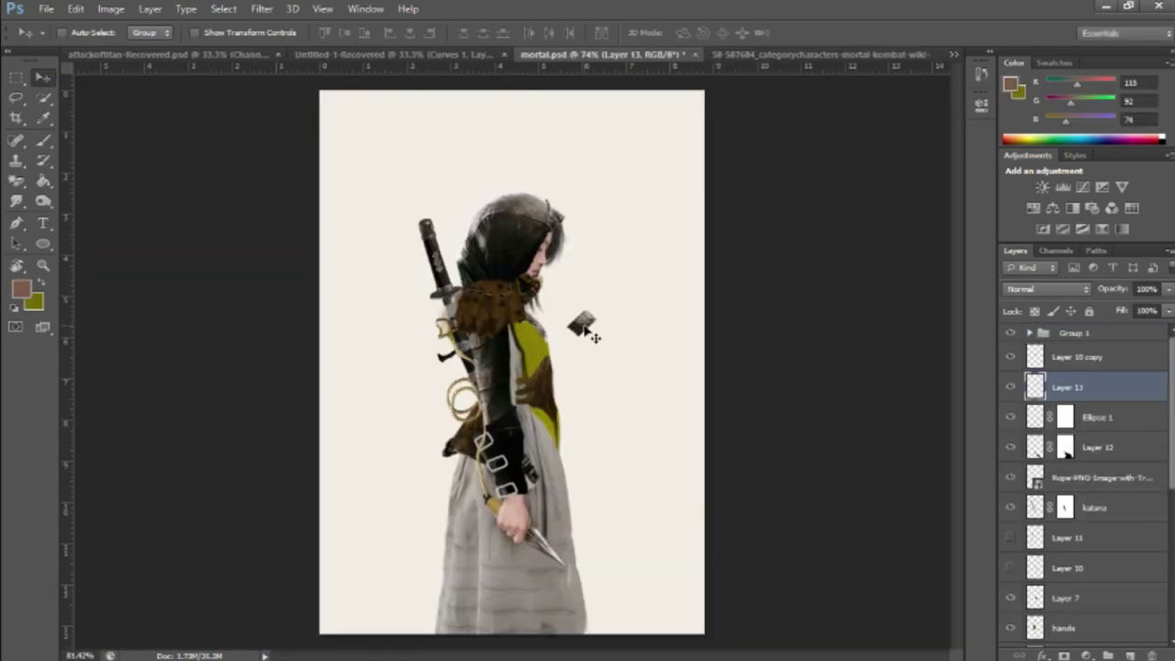
key("ctrl+j")
scroll(510, 402, "up", 1)
scroll(495, 432, "up", 1)
scroll(491, 459, "up", 1)
scroll(491, 542, "up", 1)
scroll(1017, 500, "down", 3)
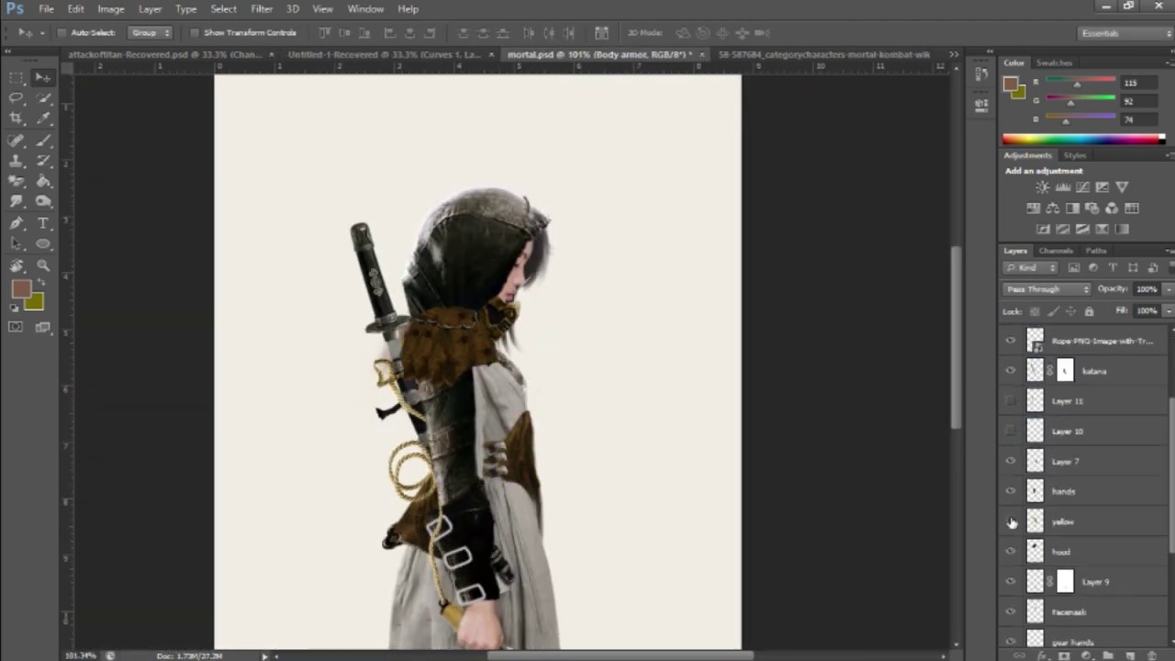
scroll(1017, 500, "down", 1)
scroll(1016, 501, "down", 1)
scroll(1016, 501, "down", 1)
Duplicate the Layer 6 leather piece and rotate the copy down over the forearm.
left_click(1108, 575)
key("ctrl+j")
key("ctrl+t")
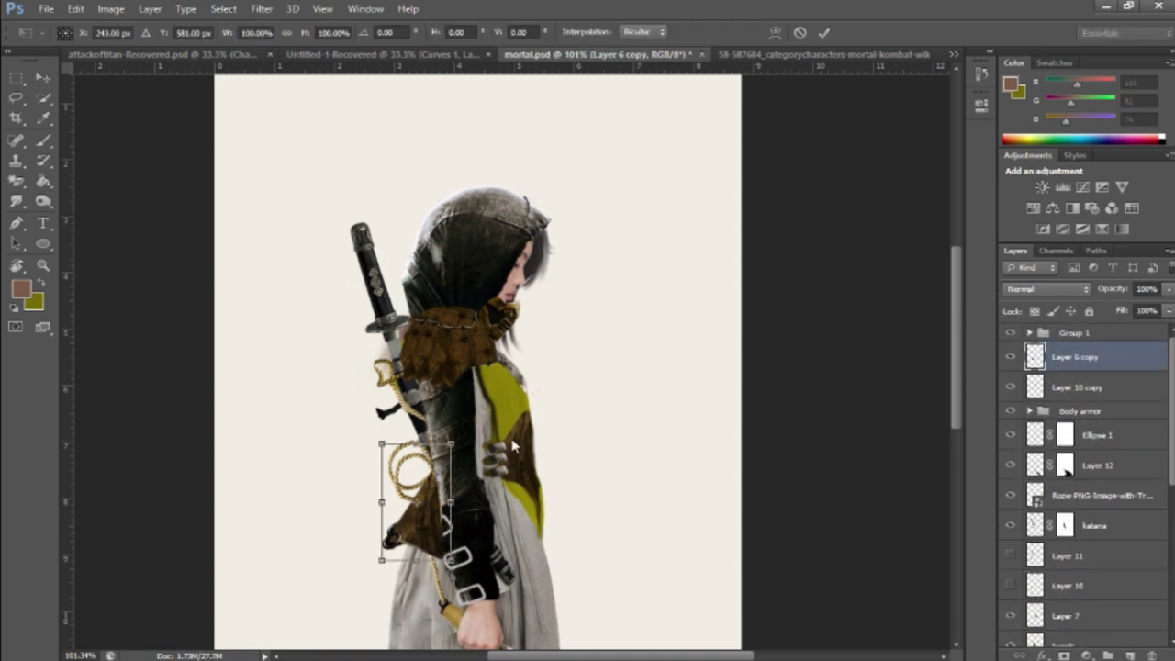
left_click_drag(603, 416, 576, 393)
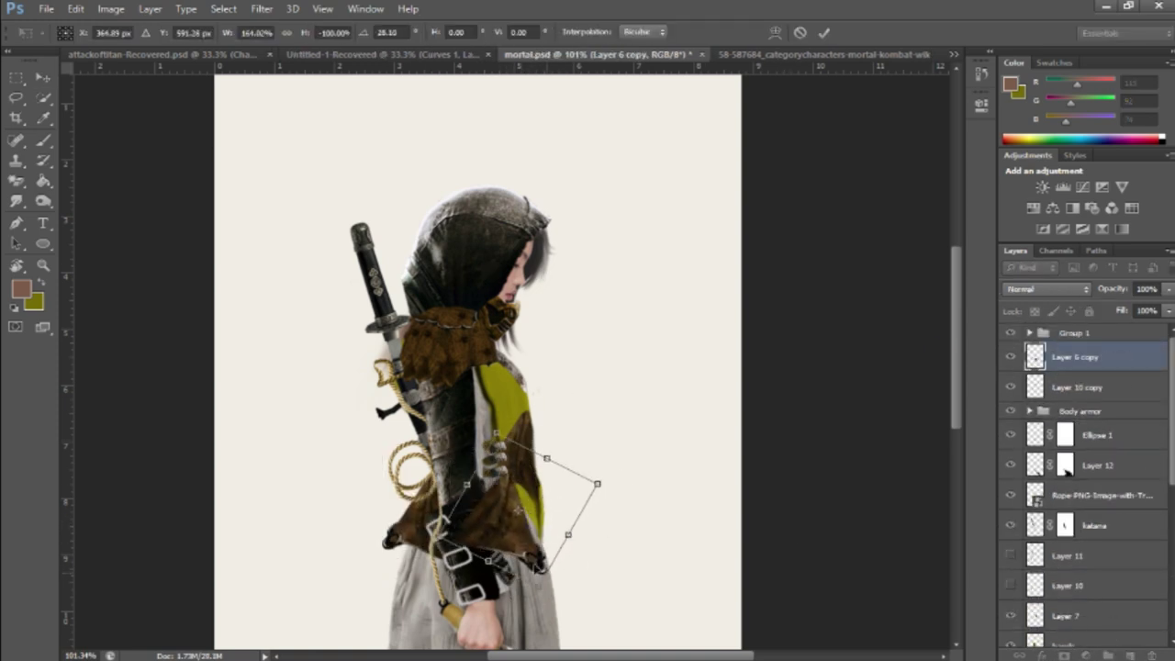
left_click_drag(519, 510, 548, 588)
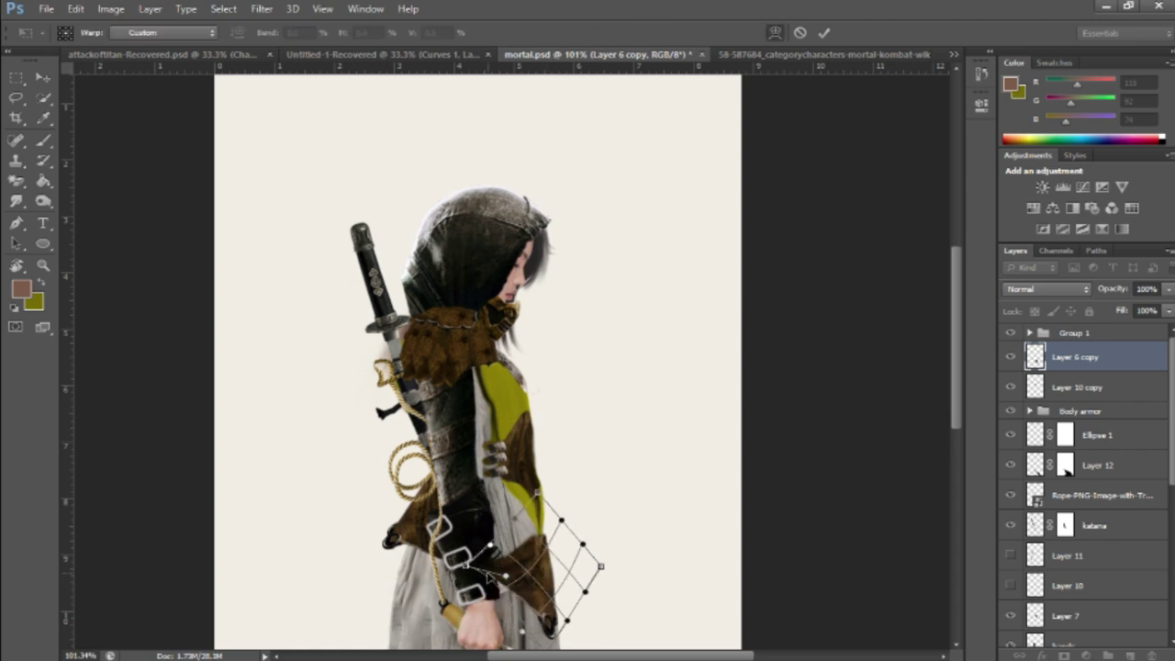
key("Return")
Duplicate the leather again and warp the second copy around the arm.
key("ctrl+j")
key("ctrl+t")
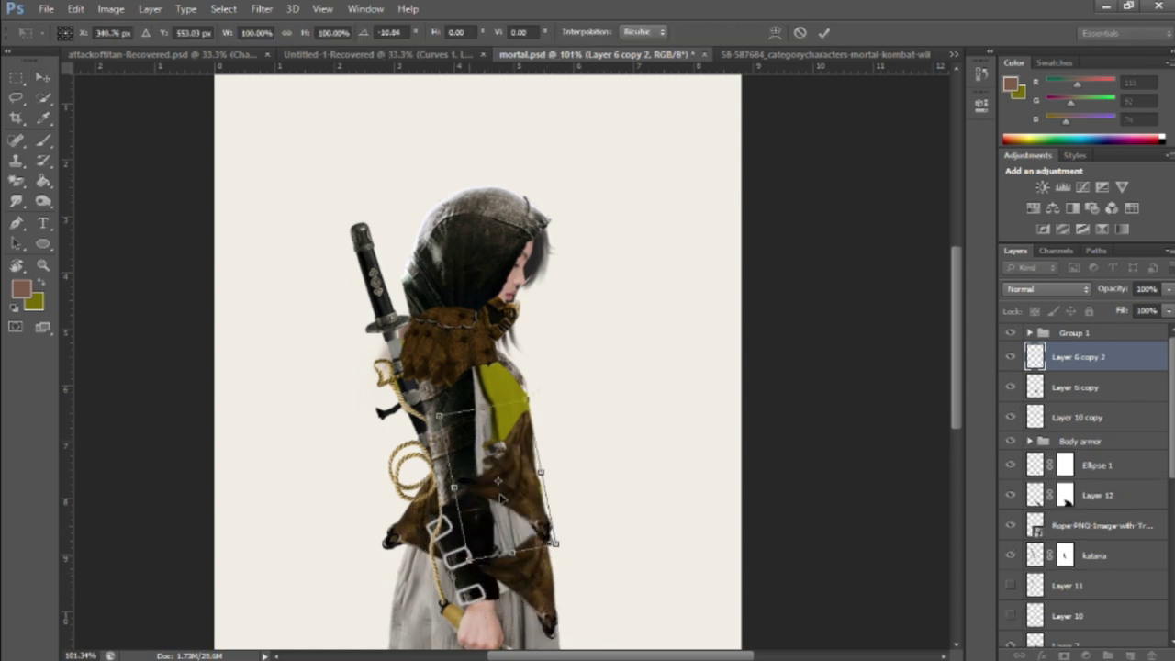
left_click_drag(561, 414, 523, 528)
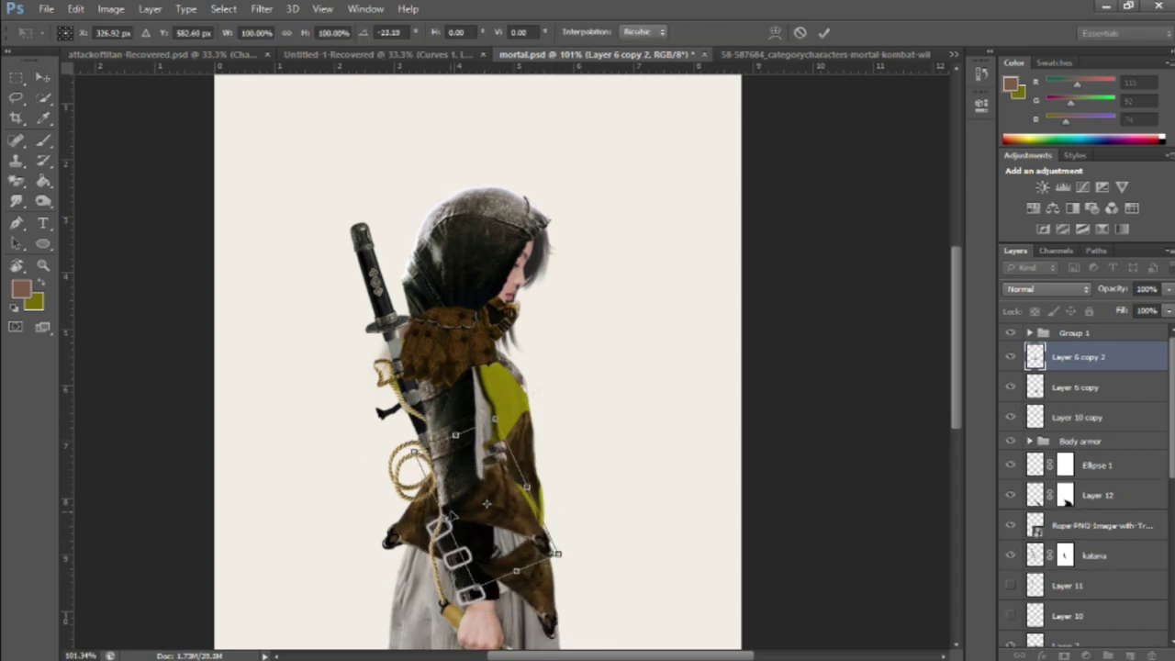
left_click(775, 32)
left_click_drag(496, 478, 520, 511)
key("Return")
Brush the leather copies' mask, swapping colours to restore hidden areas.
scroll(469, 473, "up", 3)
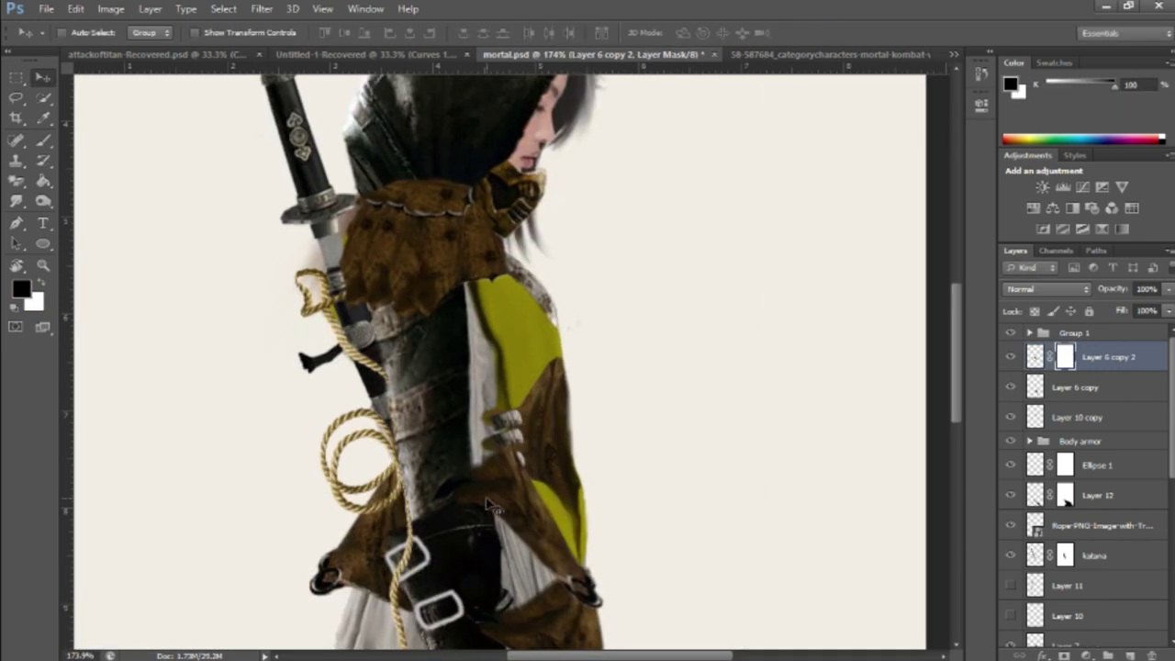
key("b")
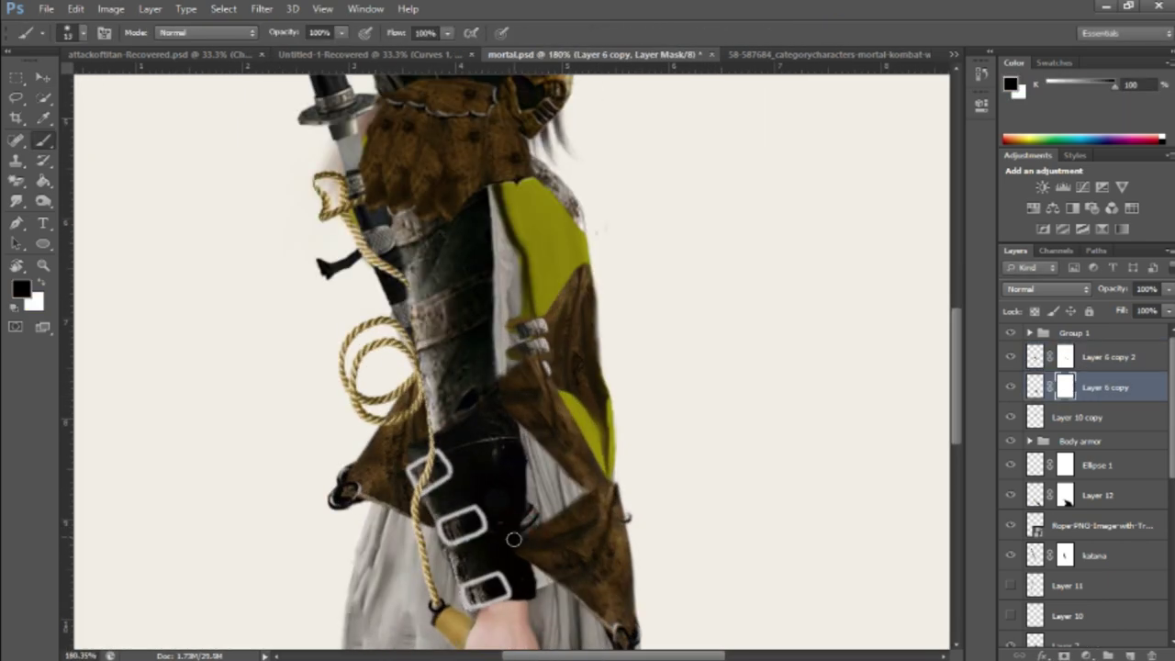
scroll(548, 563, "up", 1)
key("x")
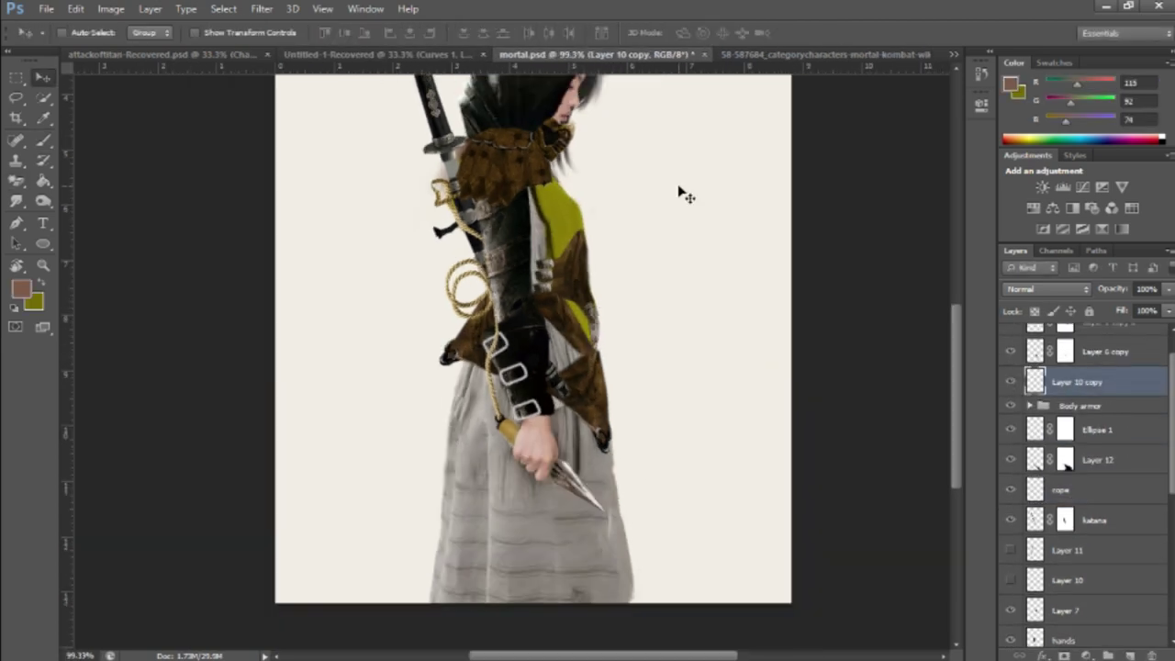
Expand the Body armor group and add a new empty layer for red paint.
scroll(684, 194, "down", 2)
key("e")
scroll(612, 312, "up", 1)
scroll(611, 281, "down", 1)
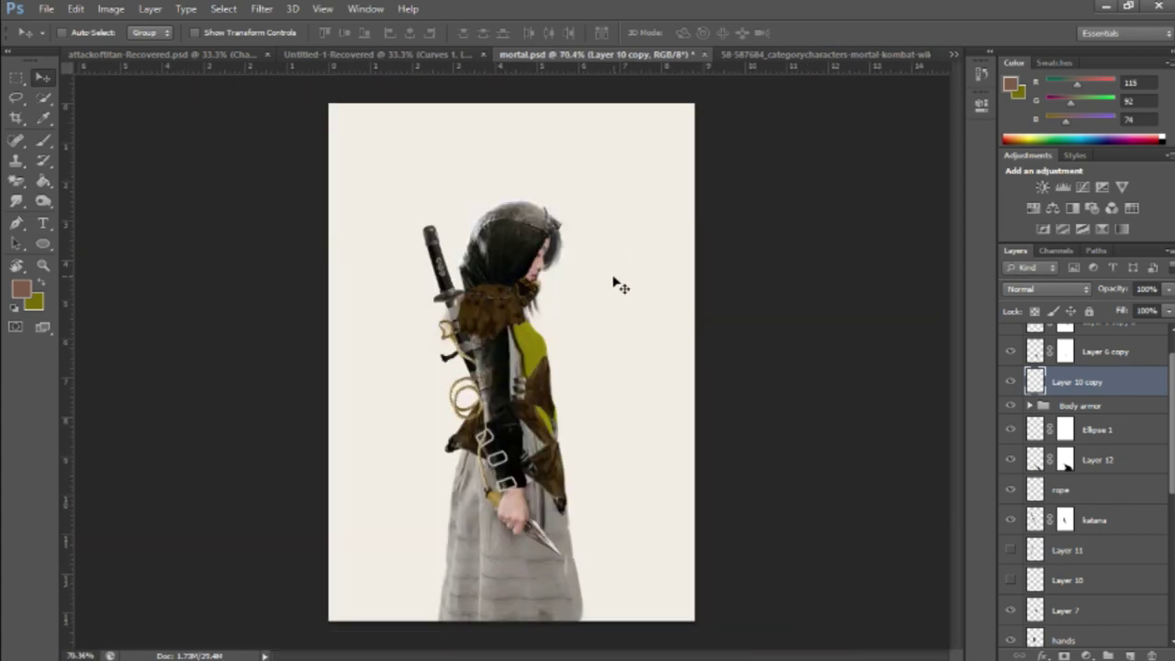
scroll(575, 451, "up", 3)
scroll(532, 358, "up", 1)
key("v")
scroll(768, 428, "down", 5)
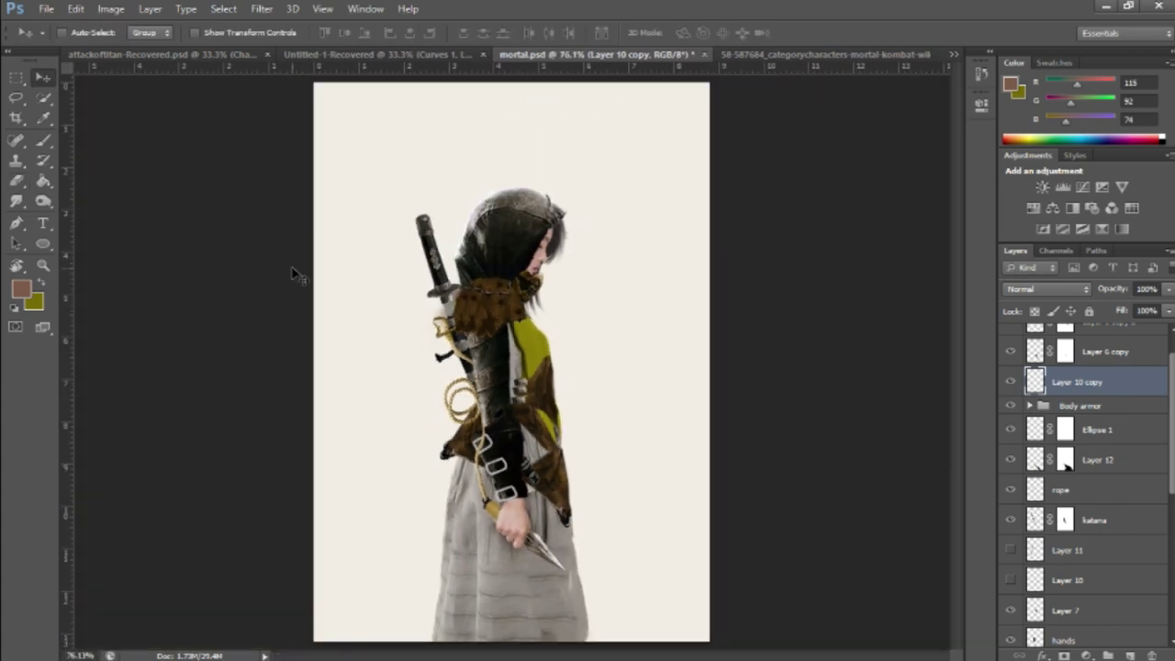
scroll(385, 330, "down", 1)
scroll(525, 393, "up", 5)
scroll(1083, 413, "up", 1)
left_click(1031, 438)
left_click(1132, 655)
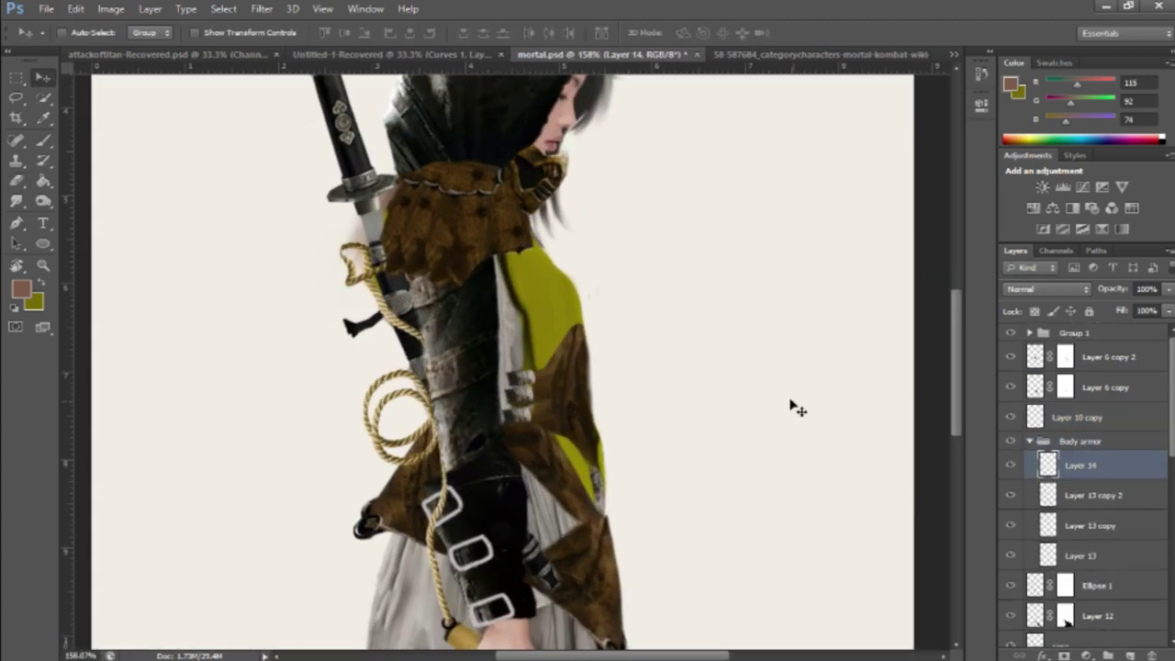
Paint deep red onto the ends of the side straps.
key("b")
scroll(512, 381, "up", 3)
left_click(512, 379)
left_click_drag(512, 379, 511, 390)
scroll(512, 386, "up", 1)
left_click(519, 413)
scroll(520, 420, "up", 1)
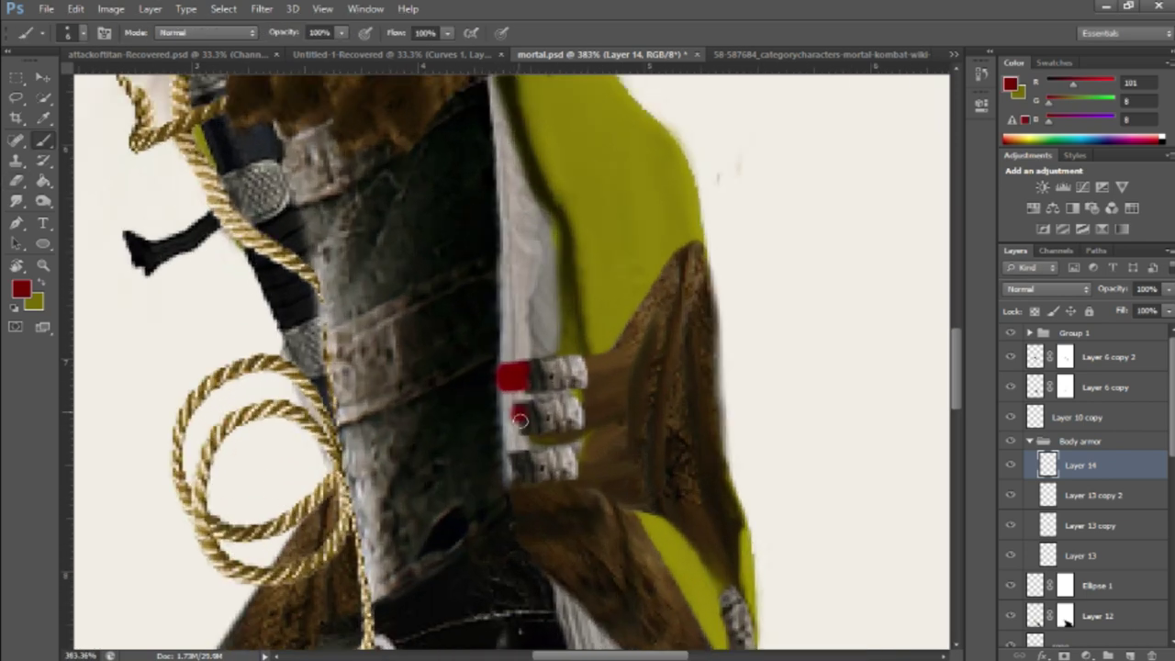
scroll(515, 478, "down", 1)
Set the red paint layer to blend as Overlay.
key("e")
key("shift+alt+m")
scroll(468, 321, "down", 4)
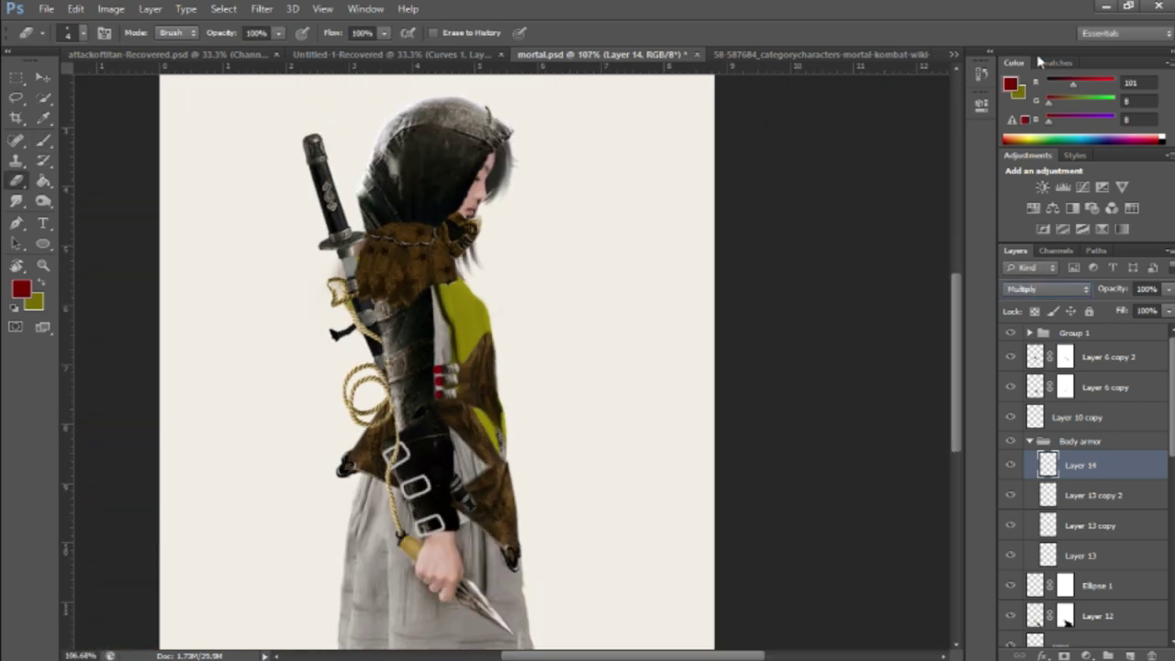
scroll(1024, 287, "down", 1)
key("v")
Duplicate the red paint layer, group both copies, and merge them into one layer.
key("ctrl+j")
key("ctrl+j")
key("ctrl+j")
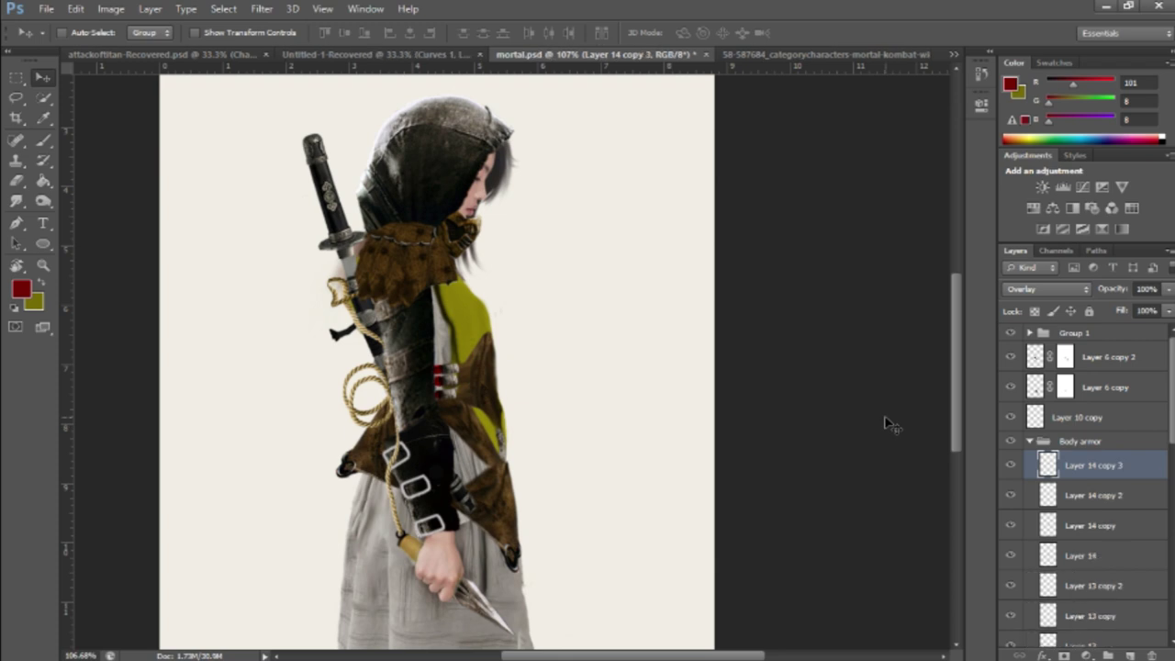
left_click(1090, 584, "shift")
key("ctrl+g")
key("ctrl+e")
Smudge the red strap ends softly into the armour.
key("r")
scroll(450, 347, "up", 3)
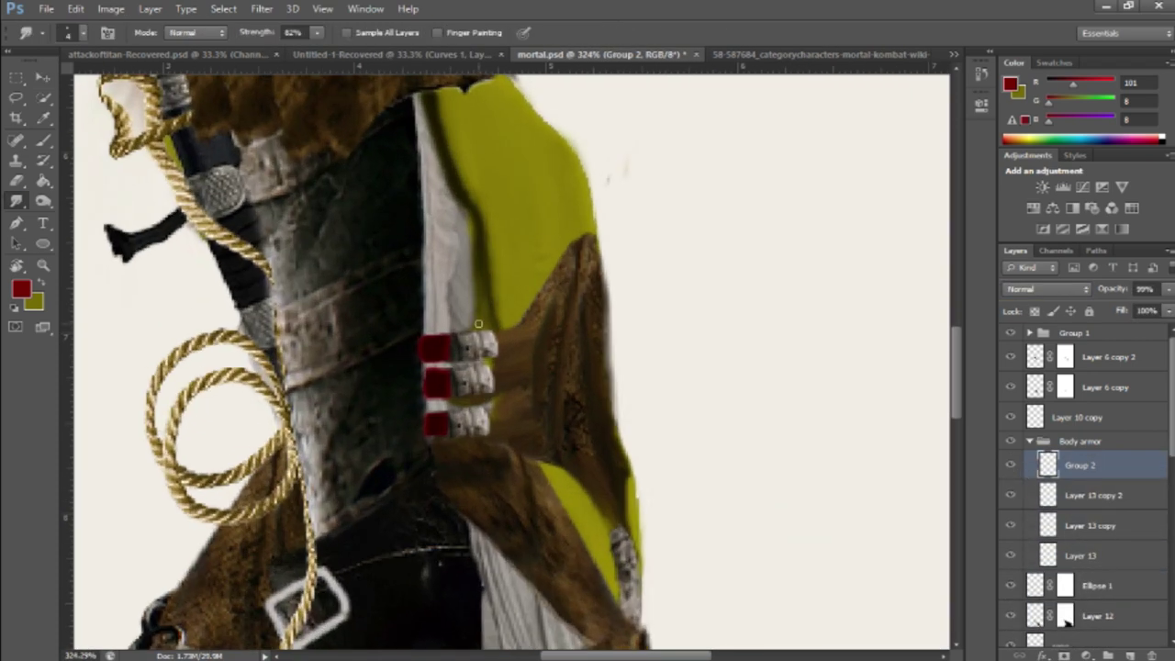
scroll(450, 347, "up", 2)
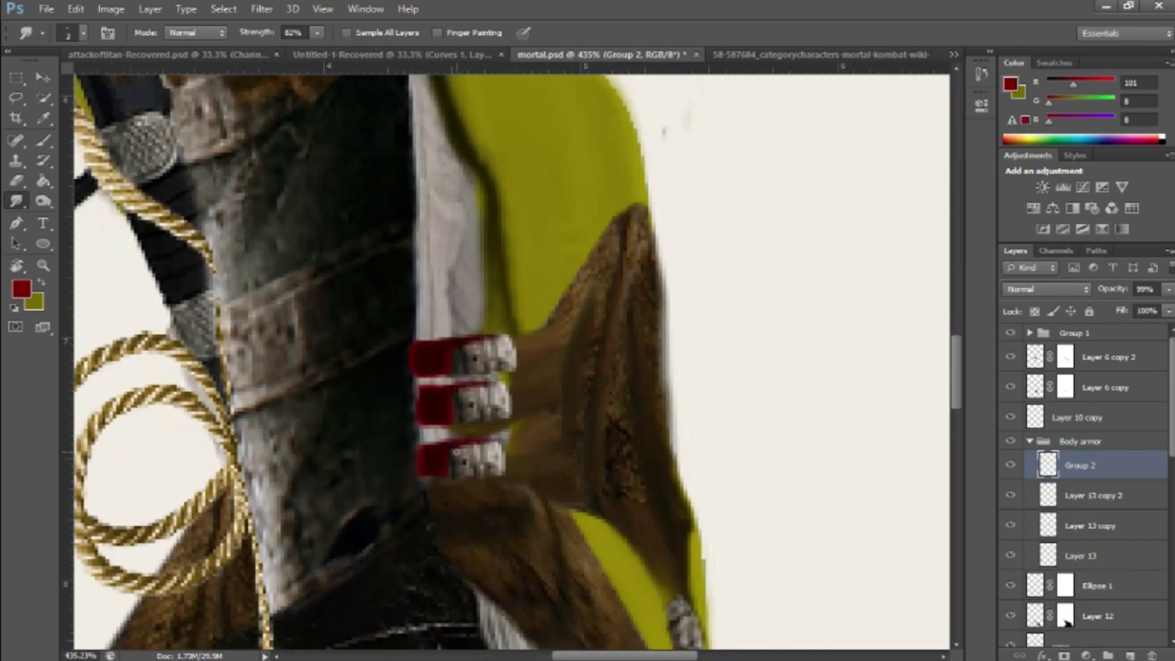
scroll(468, 337, "down", 5)
key("v")
scroll(468, 337, "down", 2)
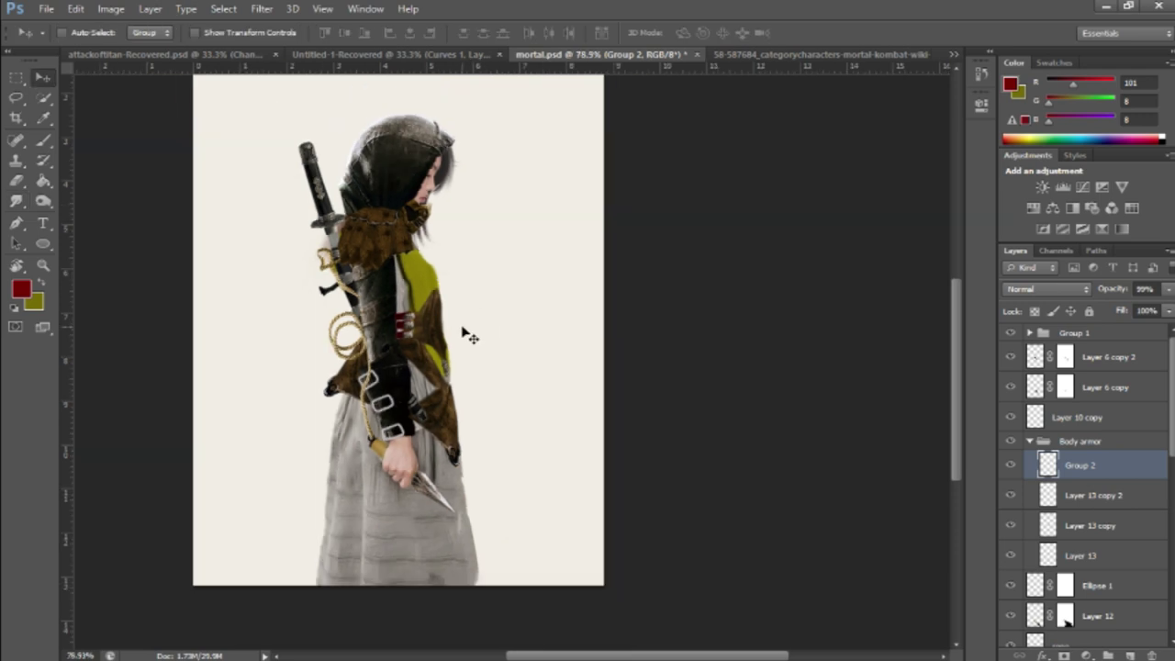
scroll(457, 556, "down", 1)
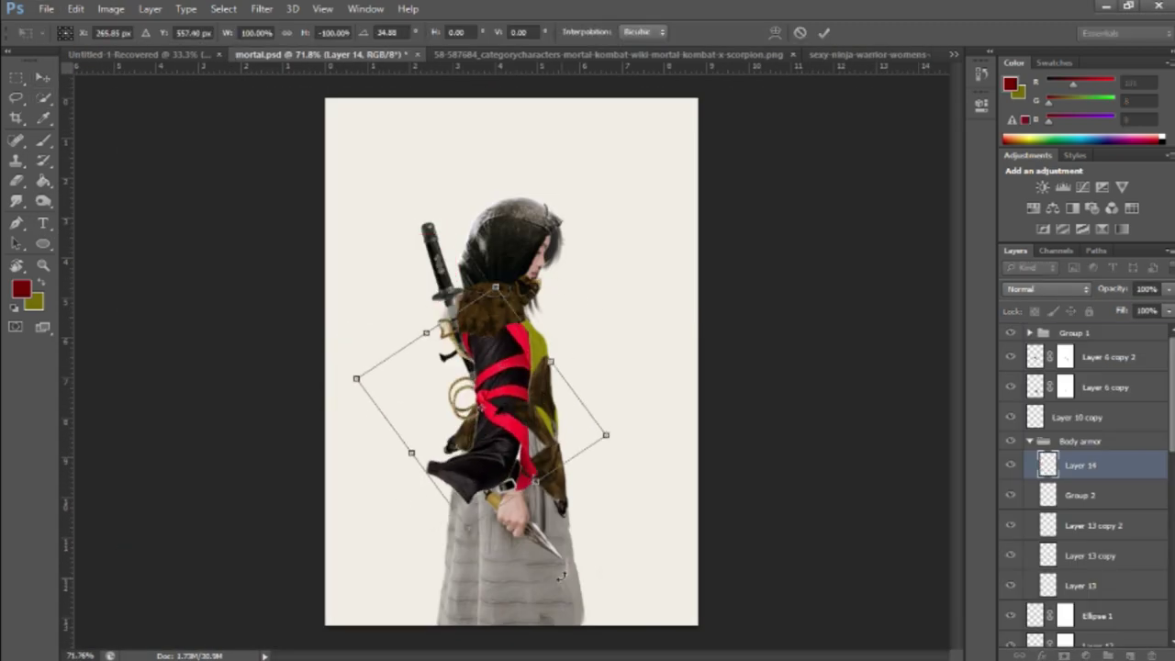
Scale and rotate the pasted red wrap onto the figure's upper arm.
left_click_drag(562, 574, 515, 368)
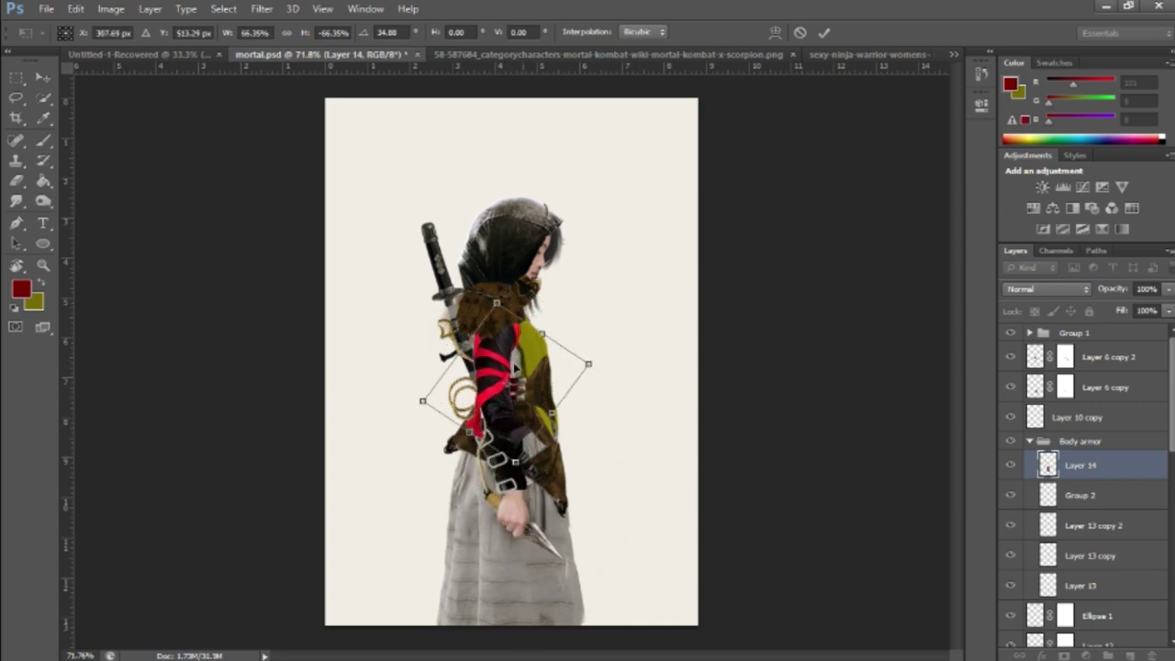
mouse_move(516, 368)
left_mouse_down()
mouse_move(503, 440)
mouse_move(564, 441)
left_mouse_up()
key("Return")
scroll(585, 393, "up", 2)
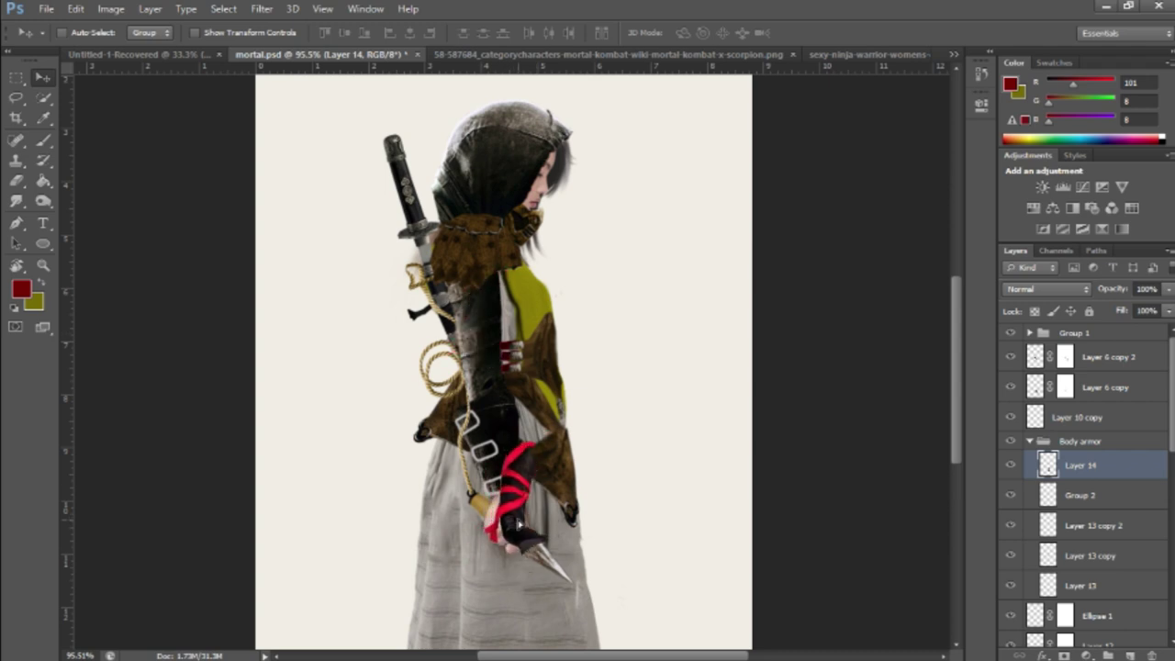
mouse_move(517, 523)
left_mouse_down()
mouse_move(462, 368)
mouse_move(528, 334)
left_mouse_up()
key("ctrl+t")
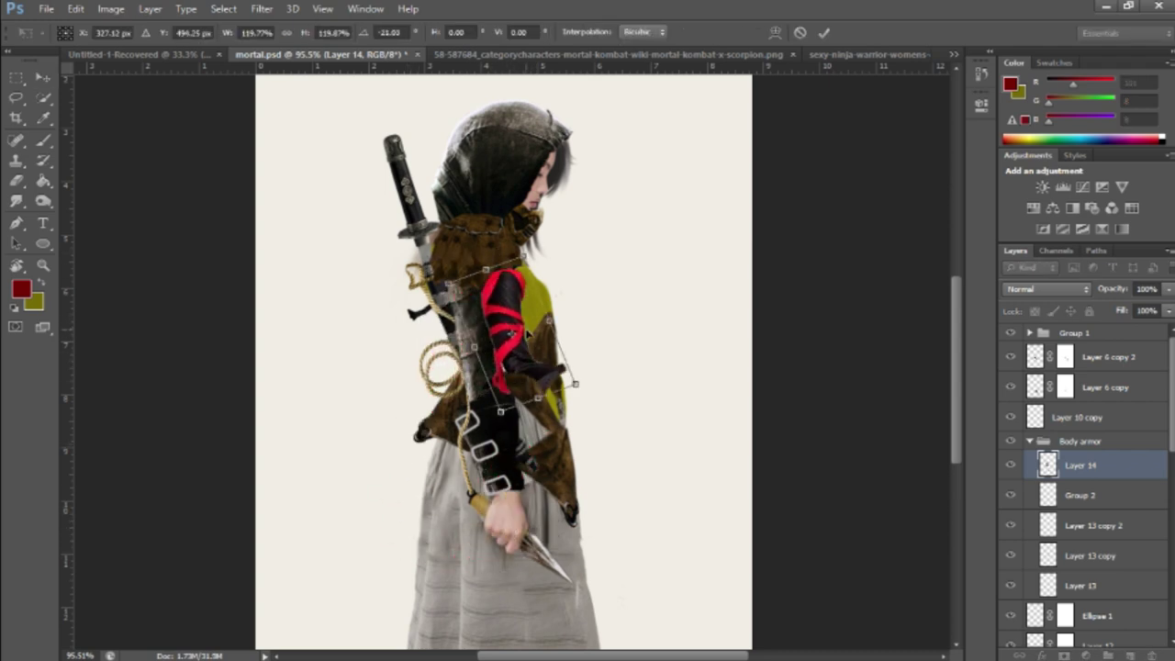
key("Return")
Mask the red wrap, raise its layer to the top, and reposition it on the figure.
key("b")
scroll(533, 321, "up", 3)
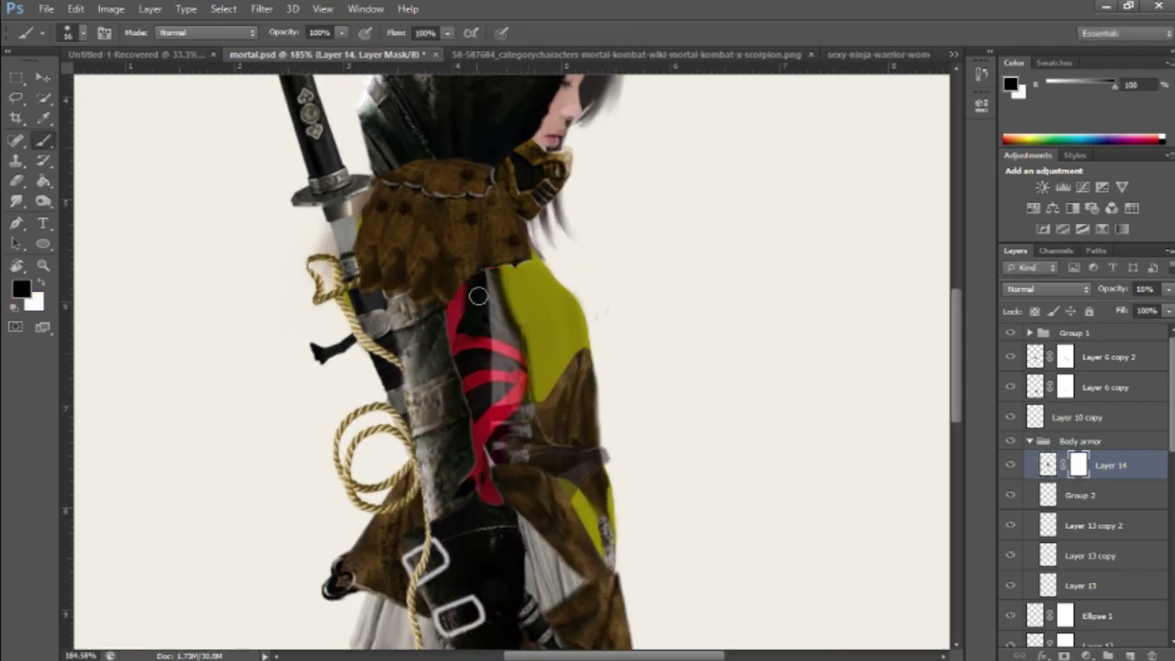
left_click_drag(1113, 468, 1102, 353)
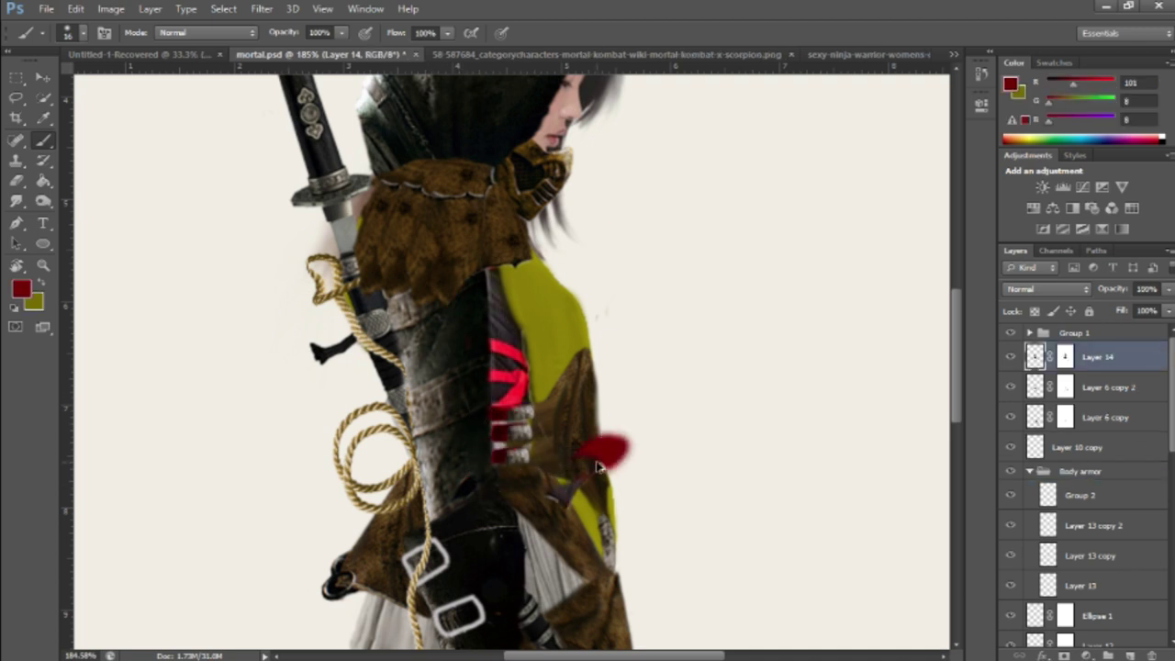
scroll(267, 243, "down", 3)
mouse_move(418, 307)
left_mouse_down()
mouse_move(576, 263)
mouse_move(464, 427)
left_mouse_up()
scroll(395, 282, "up", 2)
scroll(395, 282, "up", 1)
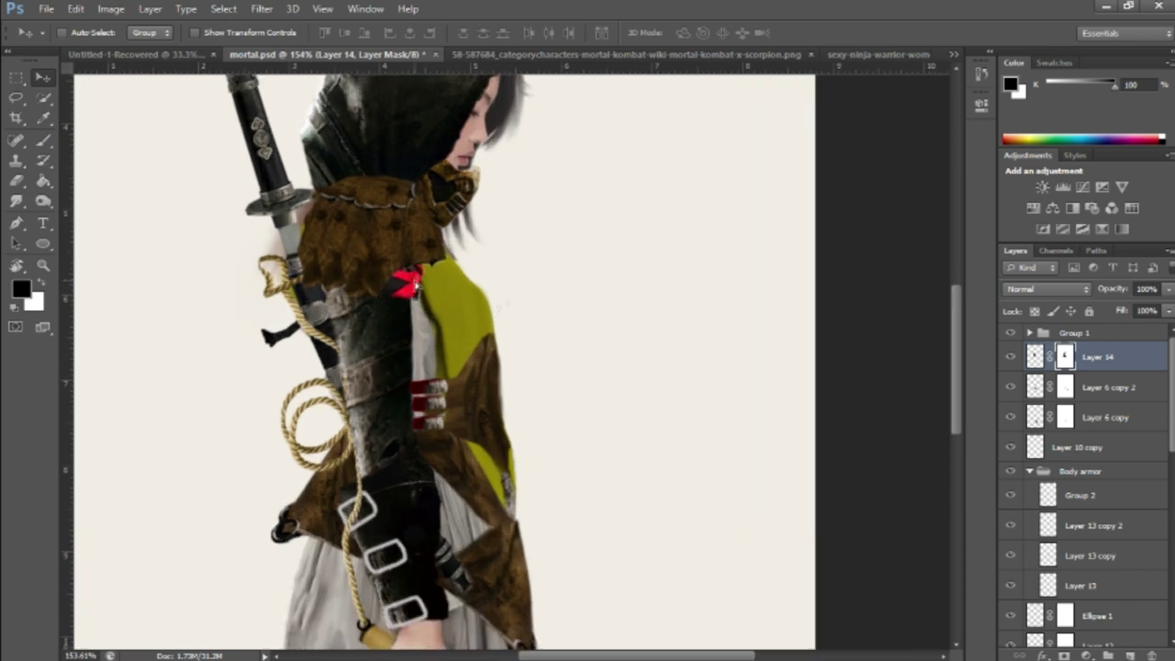
scroll(395, 282, "down", 3)
left_click(866, 57)
scroll(622, 389, "up", 2)
Hang the pasted red ribbon from the knife handle and clean up its edges.
key("ctrl+shift+Tab")
key("ctrl+shift+Tab")
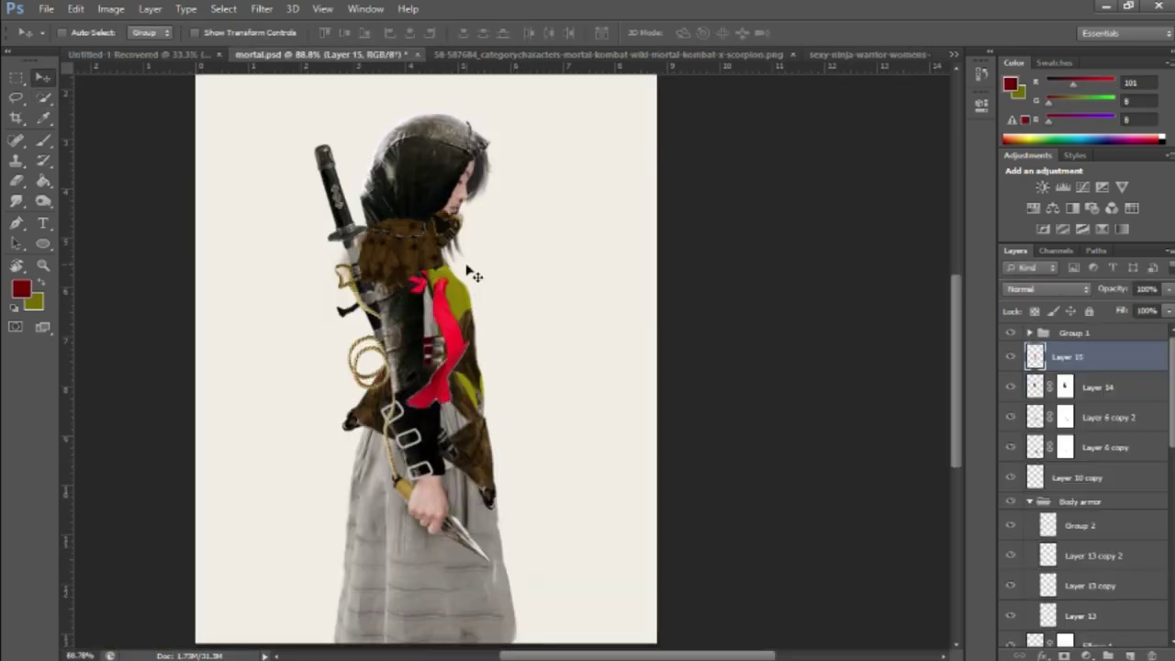
left_click_drag(492, 260, 423, 250)
left_click_drag(506, 255, 417, 473)
key("e")
scroll(397, 514, "up", 2)
scroll(433, 589, "down", 1)
scroll(432, 589, "down", 1)
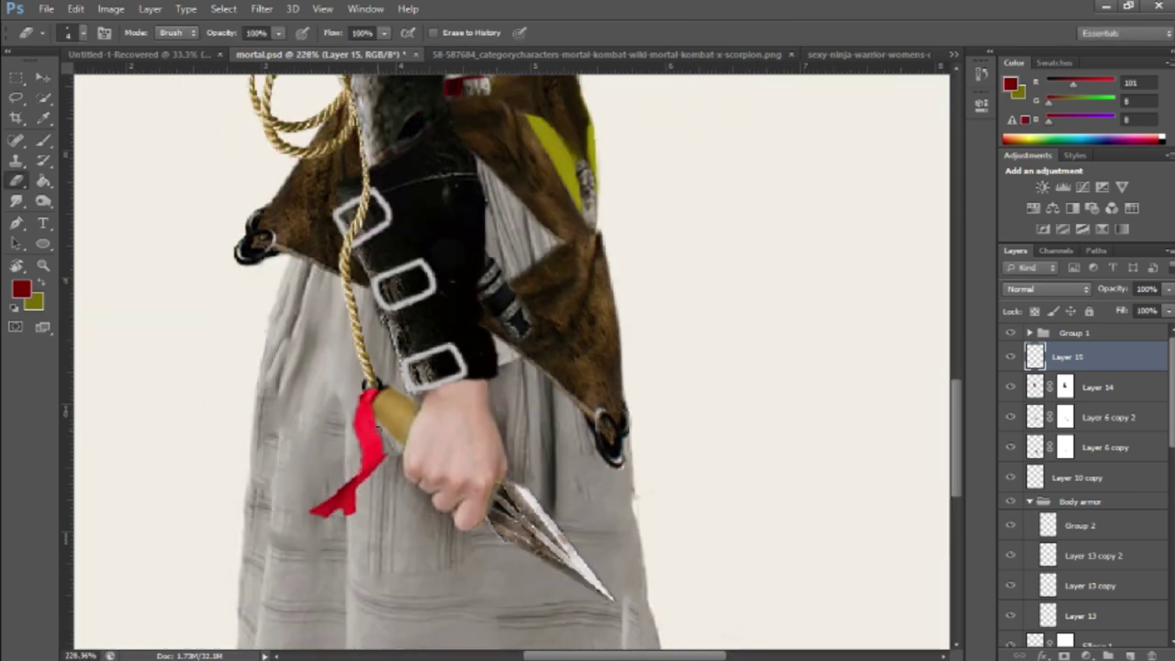
scroll(368, 459, "up", 1)
key("r")
scroll(248, 296, "down", 1)
Duplicate the red ribbon layer and blend the copy as Vivid Light.
key("ctrl+0")
key("v")
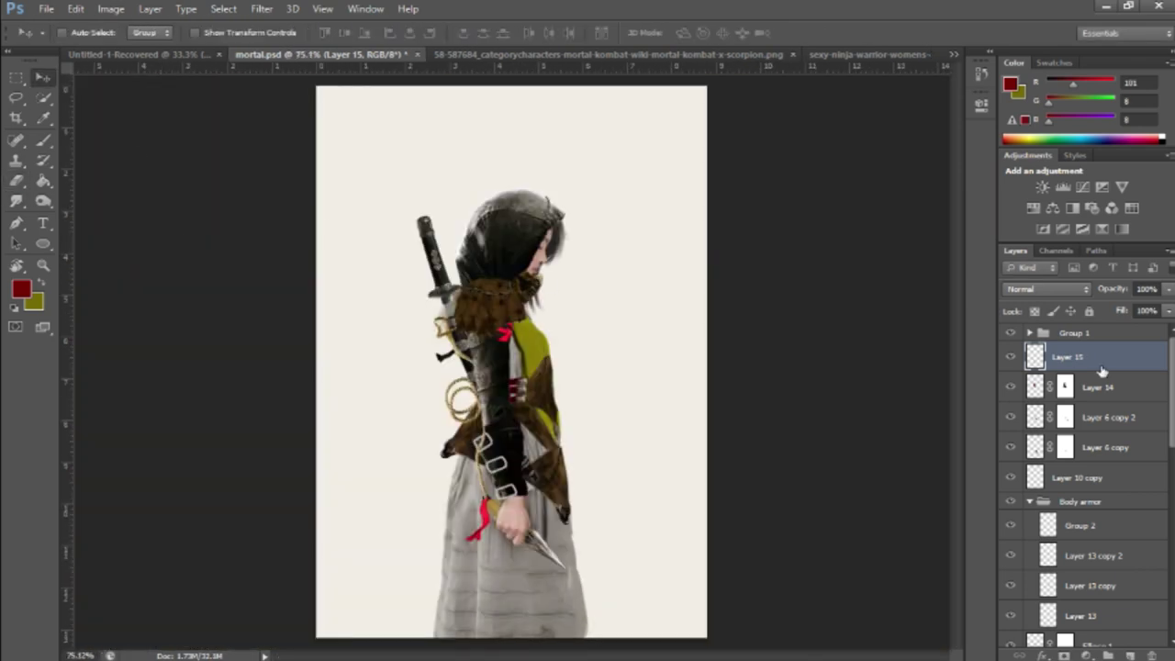
key("ctrl+j")
scroll(1048, 289, "down", 10)
Duplicate Layer 14 and group it with its copy as Shoulder.
key("alt+bracketleft")
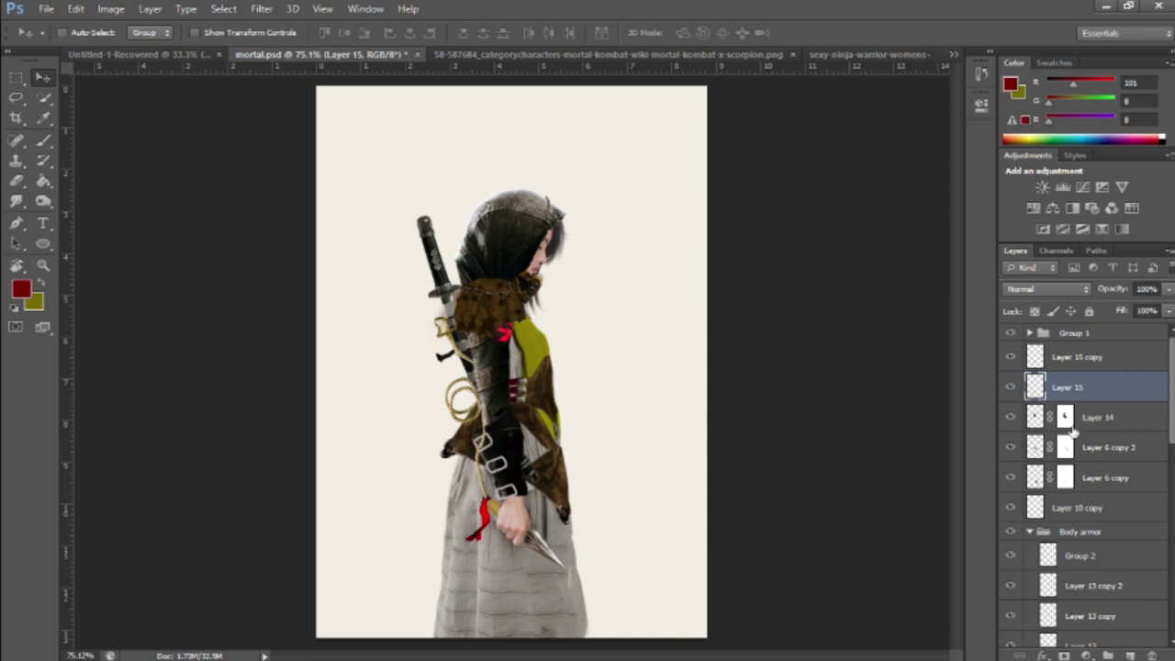
key("alt+bracketleft")
key("ctrl+j")
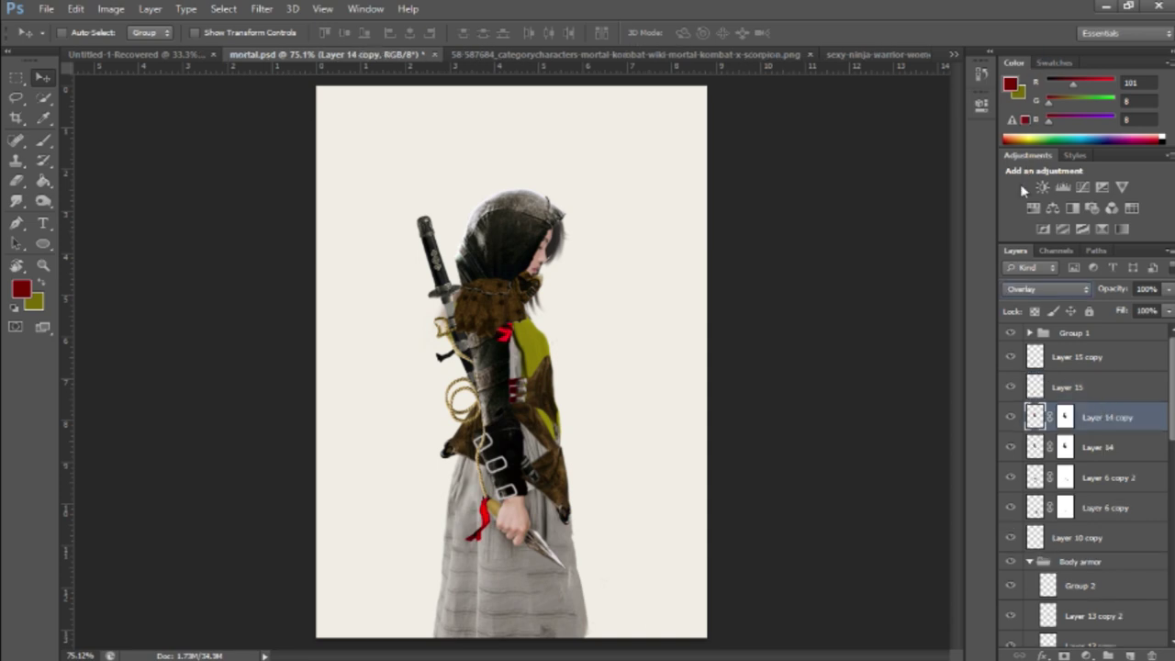
key("alt+bracketright")
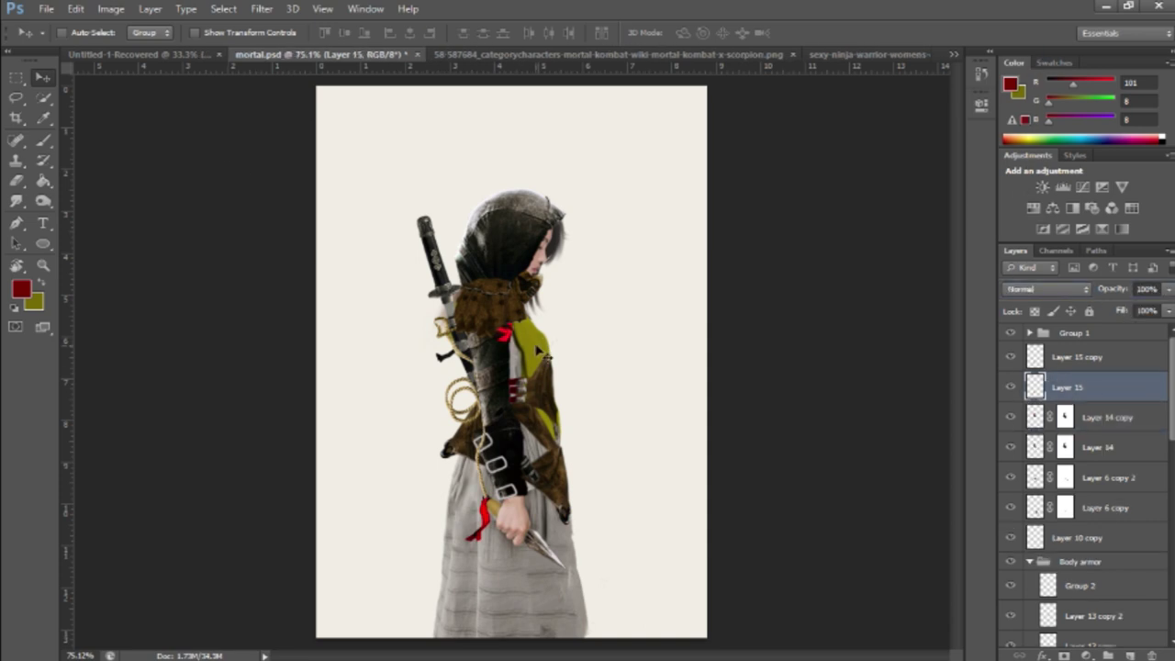
scroll(540, 349, "up", 3)
scroll(562, 390, "down", 2)
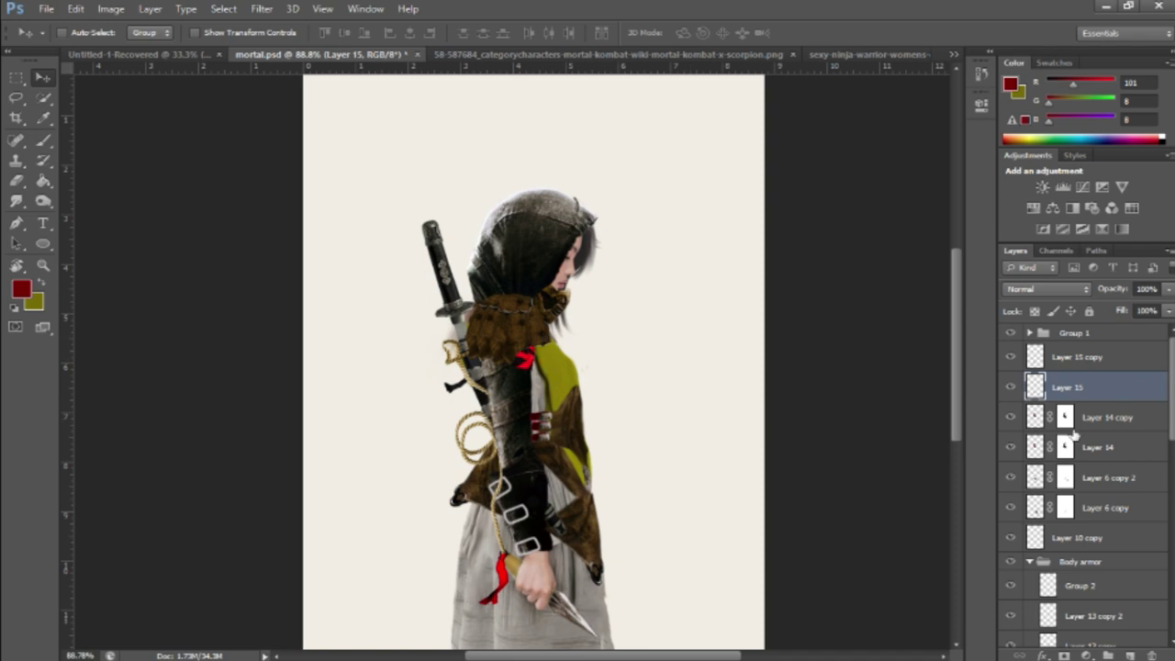
key("ctrl+g")
double_click(1074, 410)
type("Sho")
Duplicate the Shoulder group offset up-left, merge it, and warp it onto the shoulder.
left_click_drag(532, 397, 487, 354)
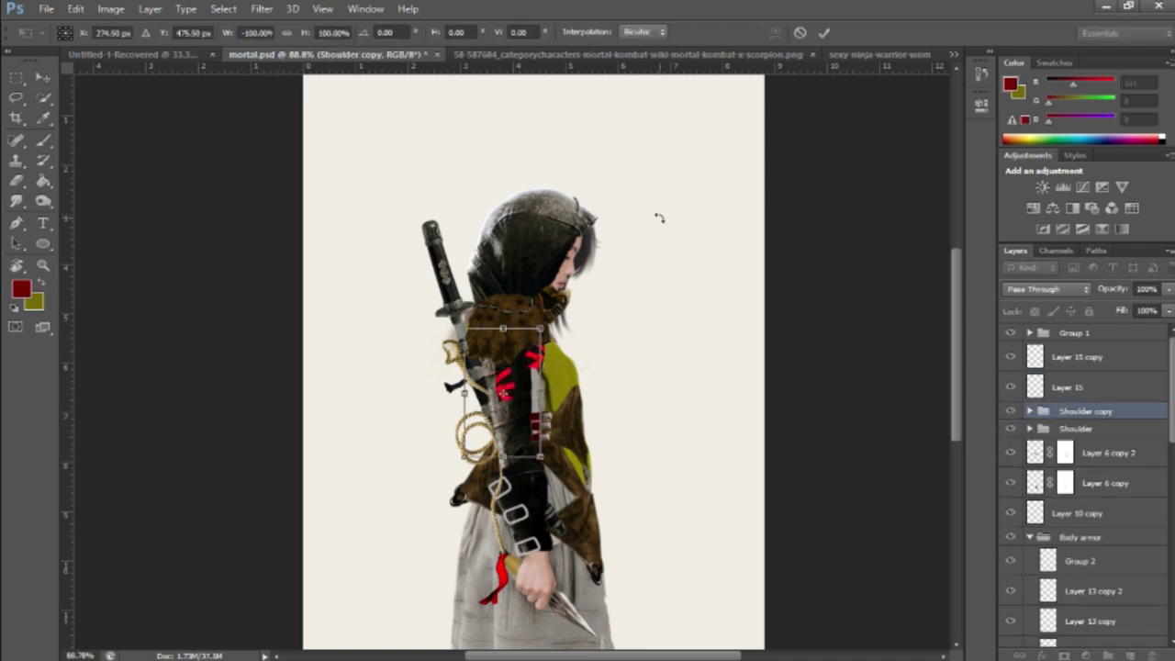
key("ctrl+e")
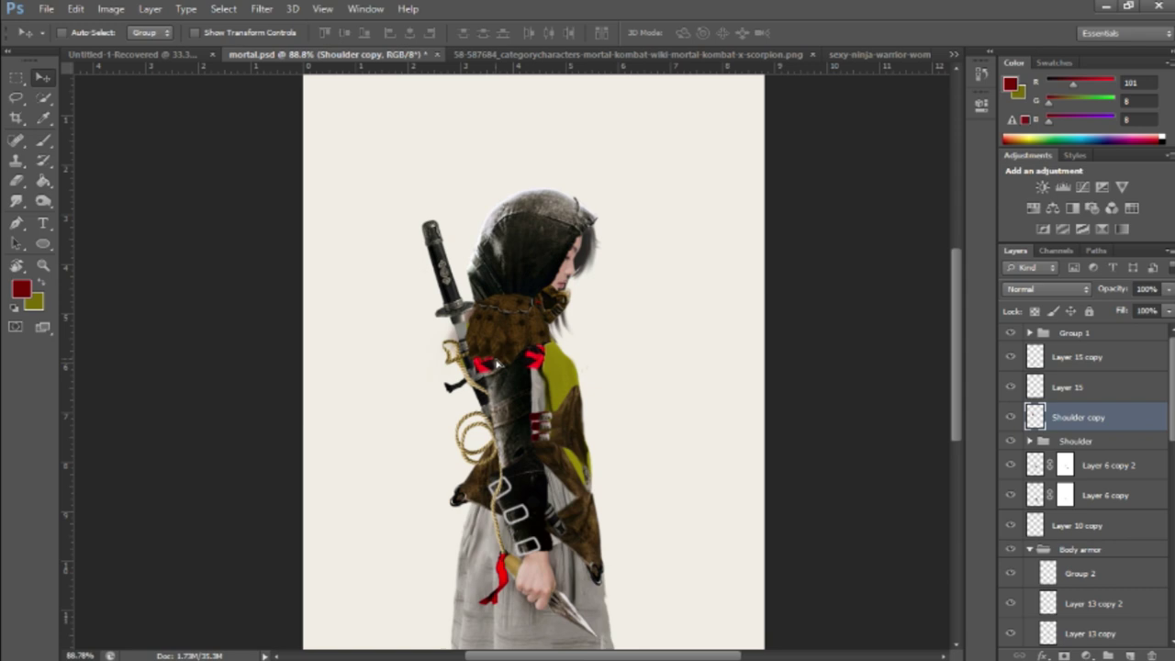
scroll(502, 366, "up", 3)
key("ctrl+t")
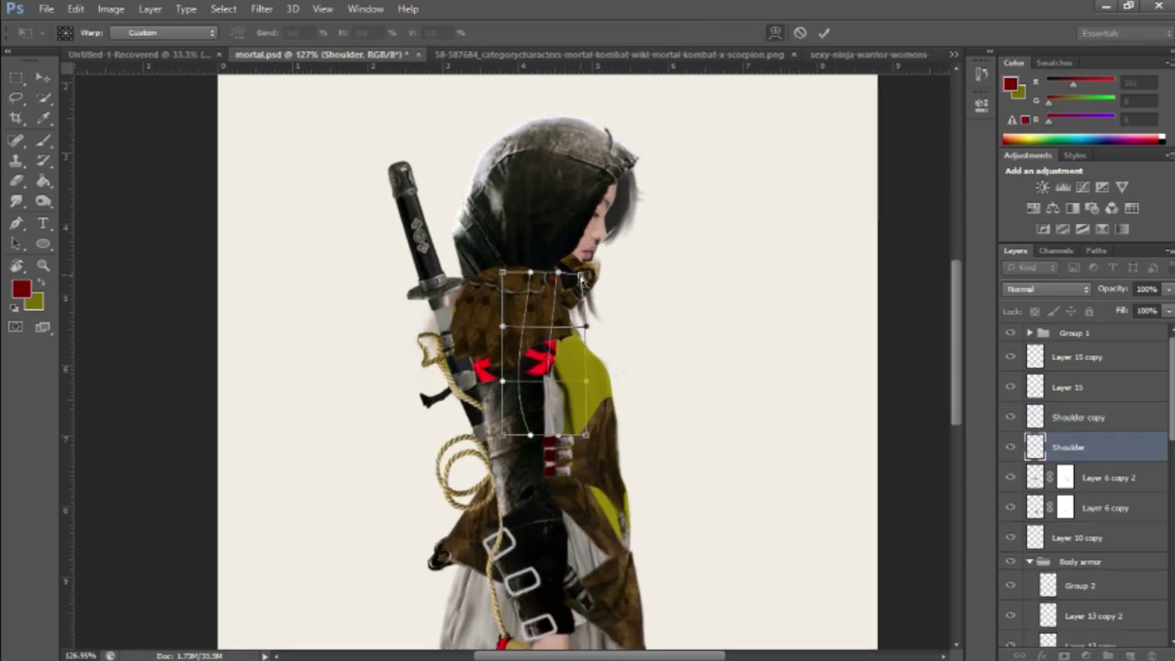
key("Return")
scroll(551, 368, "down", 5)
Start tracing the black sash in the costume photo with the Pen tool.
left_click(863, 54)
key("w")
scroll(461, 372, "down", 3)
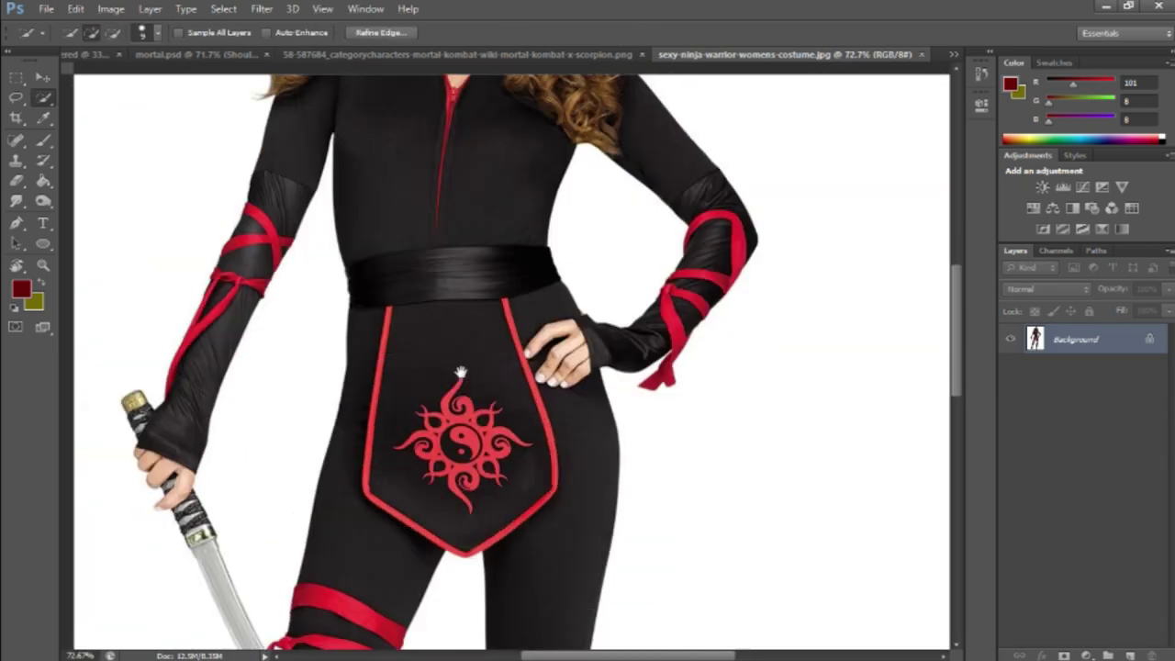
scroll(461, 372, "up", 3)
scroll(441, 303, "down", 2)
scroll(440, 275, "down", 1)
scroll(422, 238, "up", 2)
key("p")
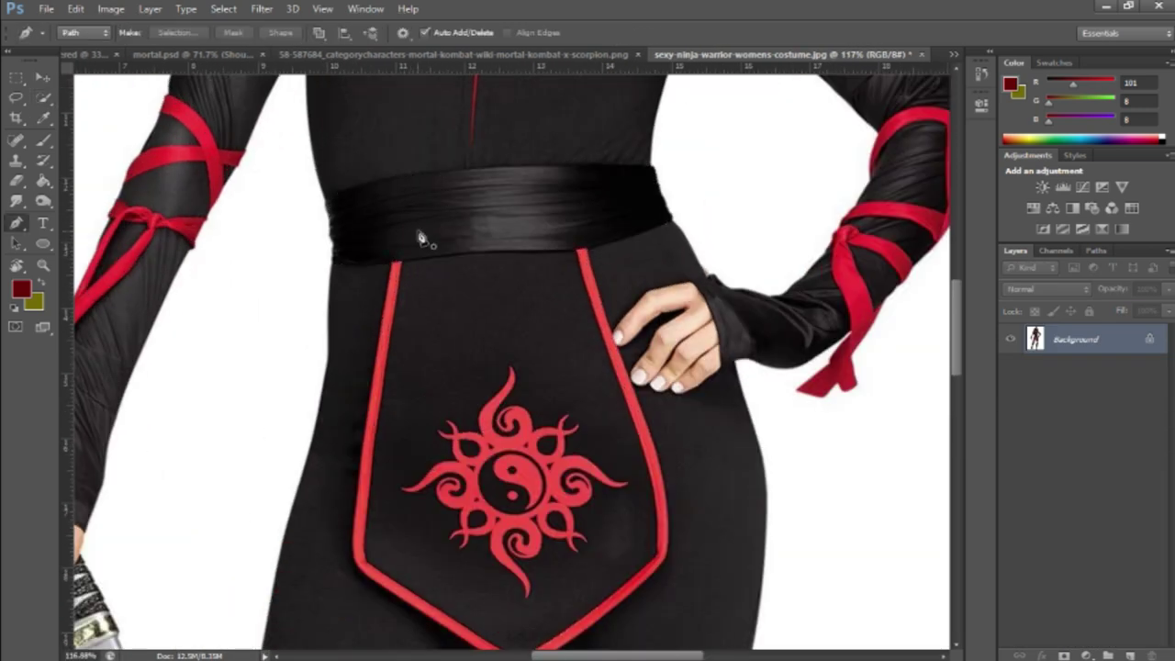
scroll(371, 257, "down", 3)
Warp and transform the black sash in mortal.psd into a band around the arm.
left_click(193, 54)
key("v")
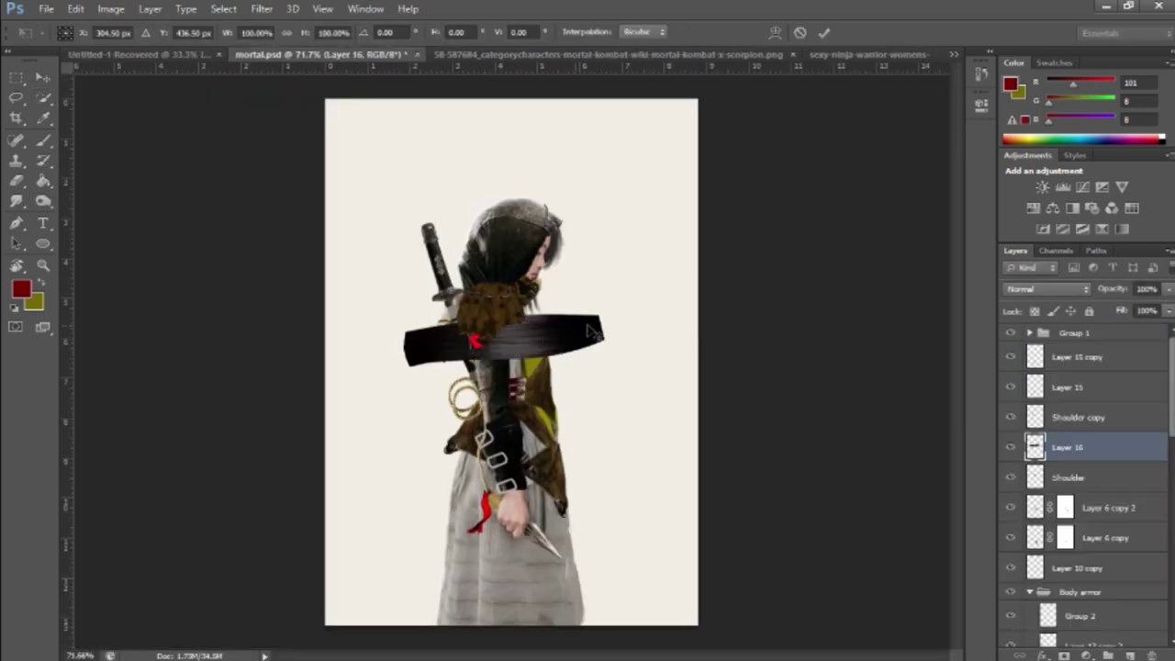
scroll(475, 366, "up", 2)
scroll(475, 365, "up", 2)
key("ctrl+t")
right_click(475, 366)
left_click(500, 468)
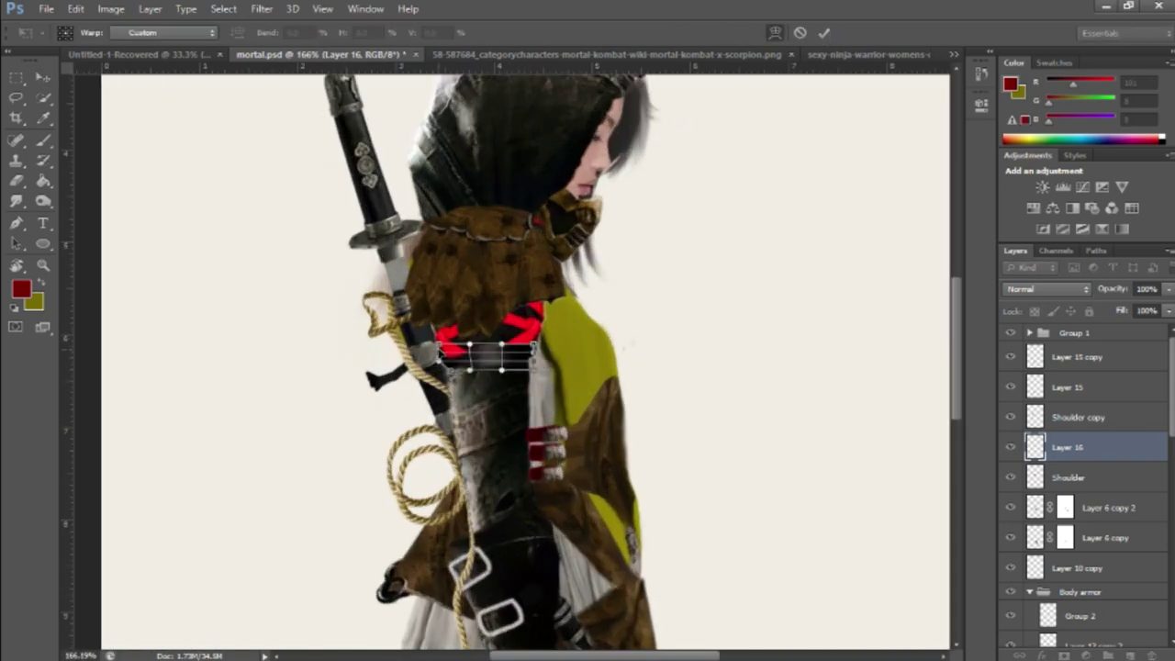
key("Return")
key("ctrl+t")
key("Return")
key("ctrl+t")
key("Return")
Rename Layer 16 to BAND AID, move it to the top, mask it, and duplicate the band.
double_click(1068, 447)
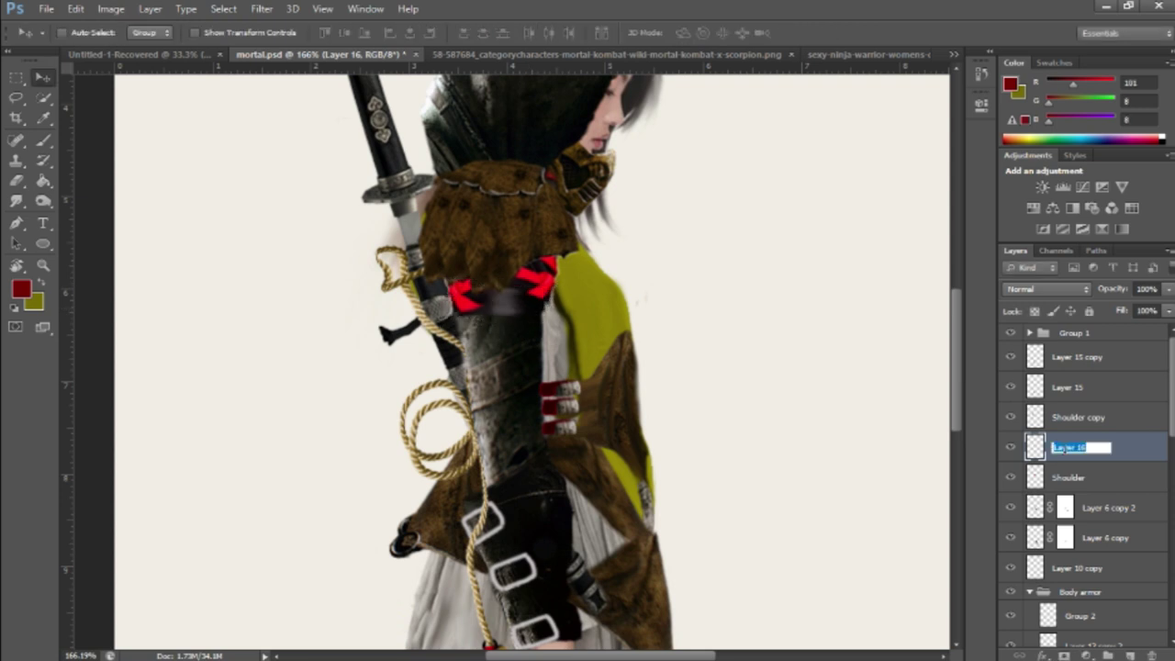
left_click_drag(1093, 354, 1093, 358)
key("ctrl+minus")
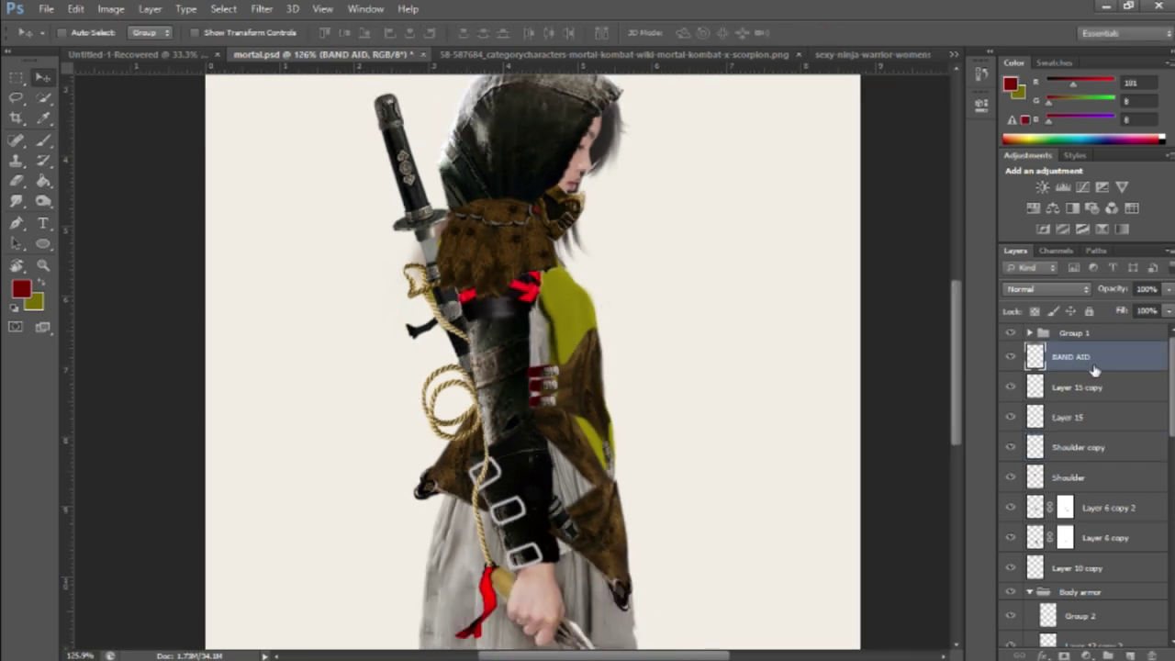
left_click(1085, 655)
key("d")
key("b")
scroll(496, 327, "up", 3)
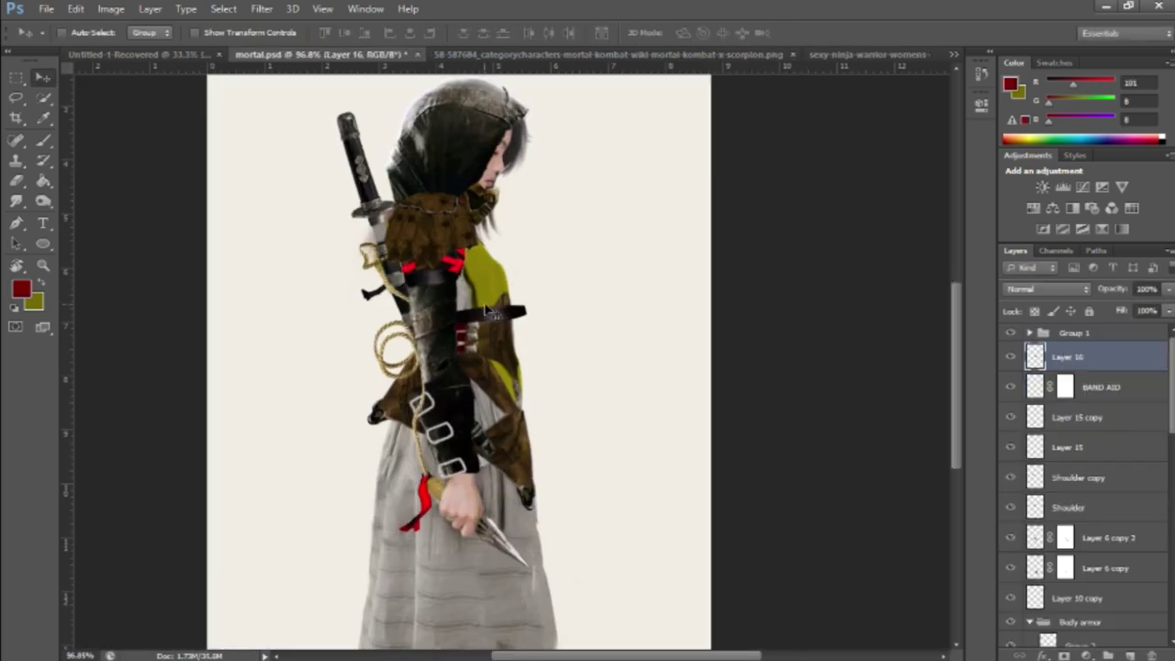
scroll(487, 312, "up", 2)
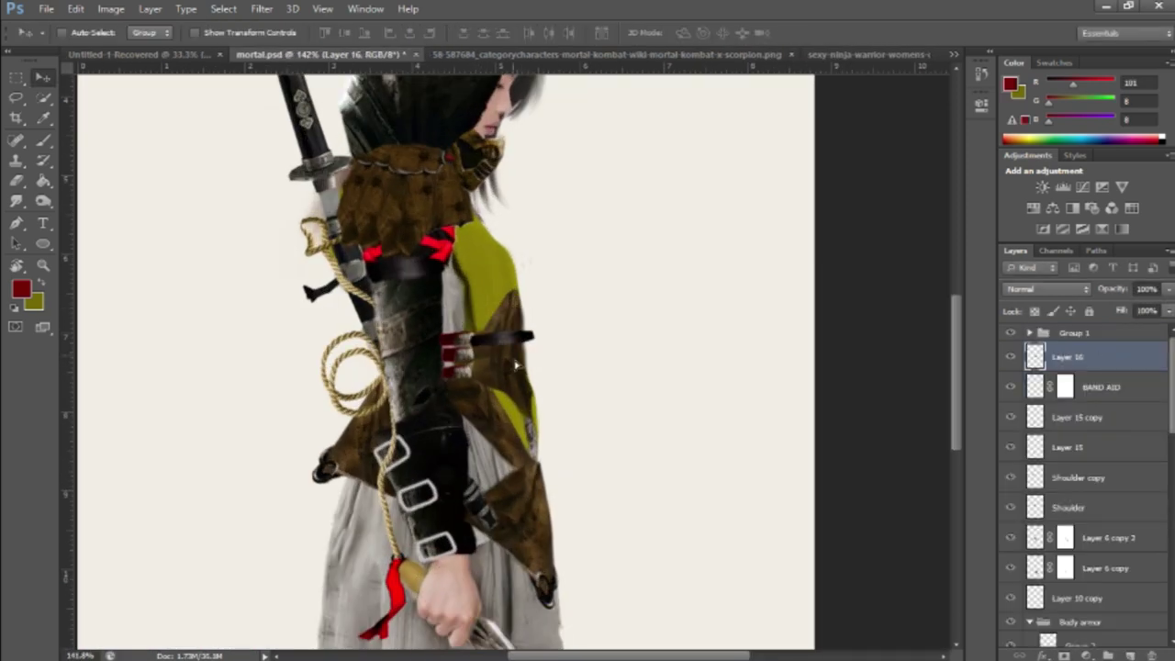
key("shift+alt+Up")
key("shift+alt+Up")
key("shift+alt+Up")
key("shift+alt+Up")
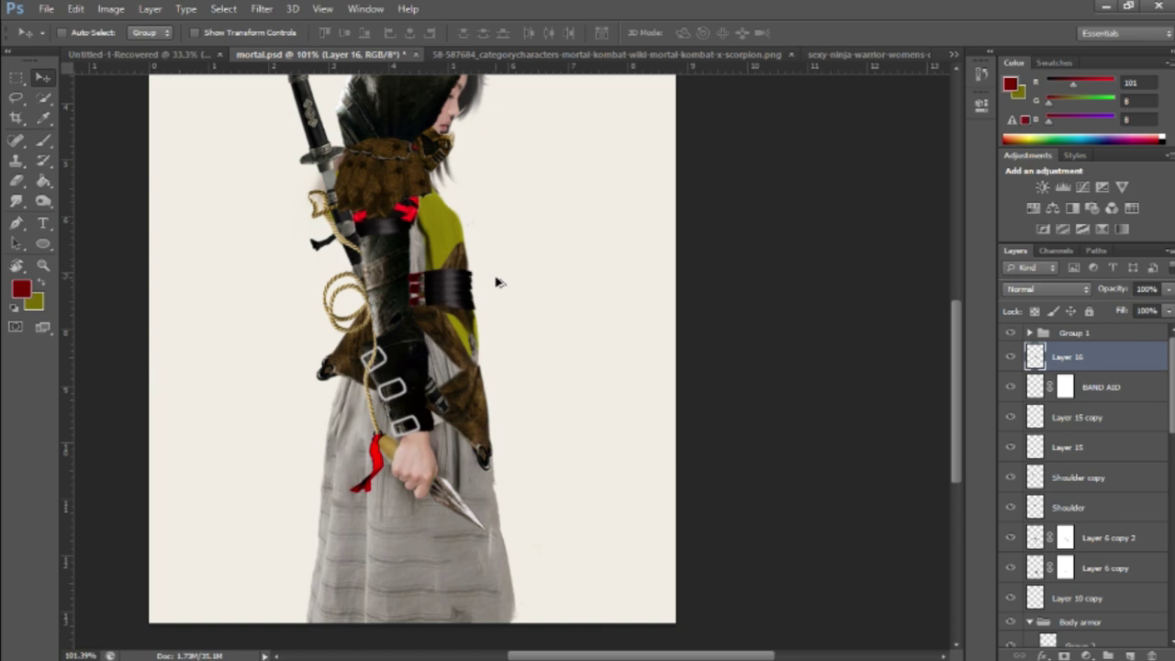
Warp the yellow chest panel into a smoother shape.
scroll(516, 278, "down", 1)
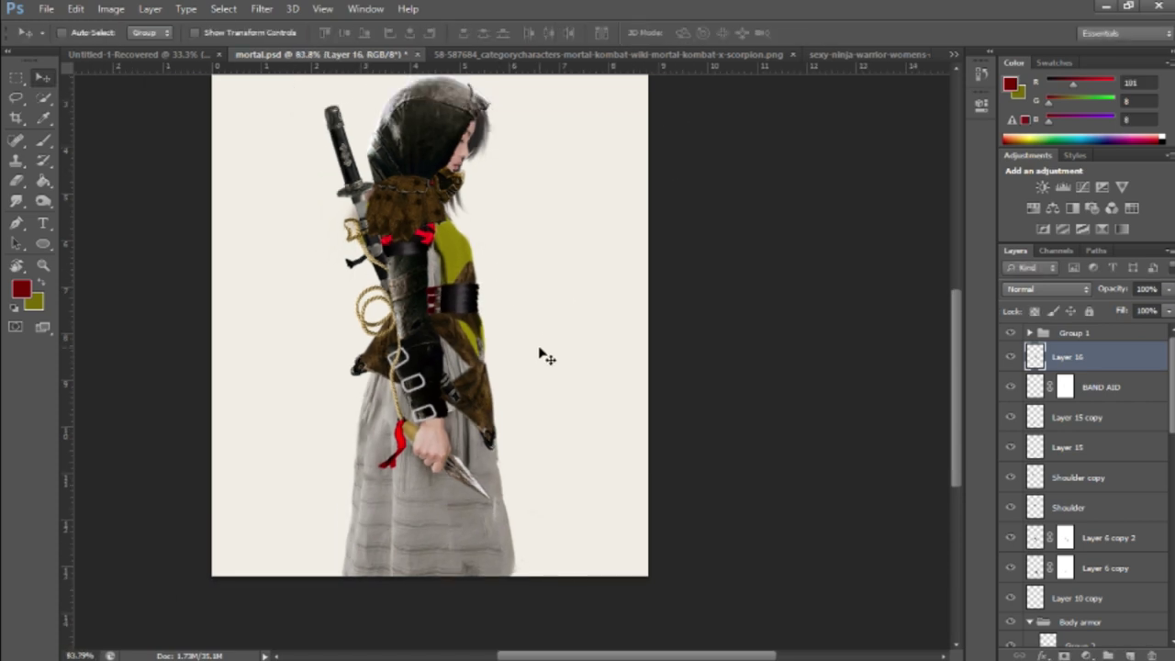
scroll(1011, 545, "down", 5)
scroll(1011, 545, "down", 5)
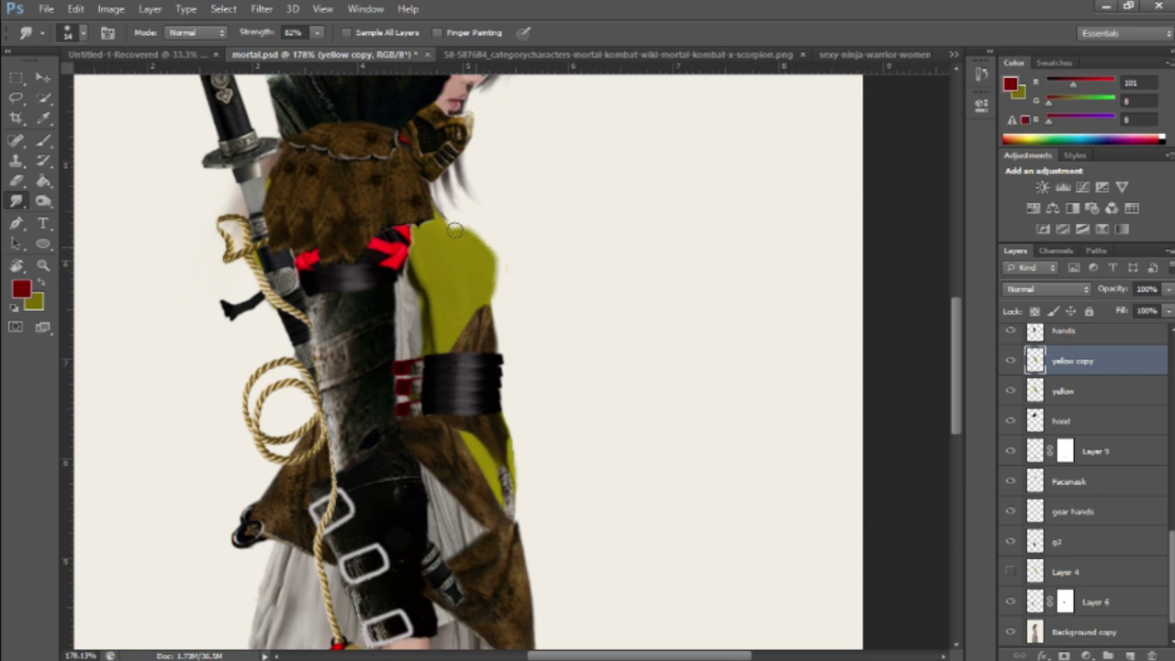
scroll(454, 230, "down", 2)
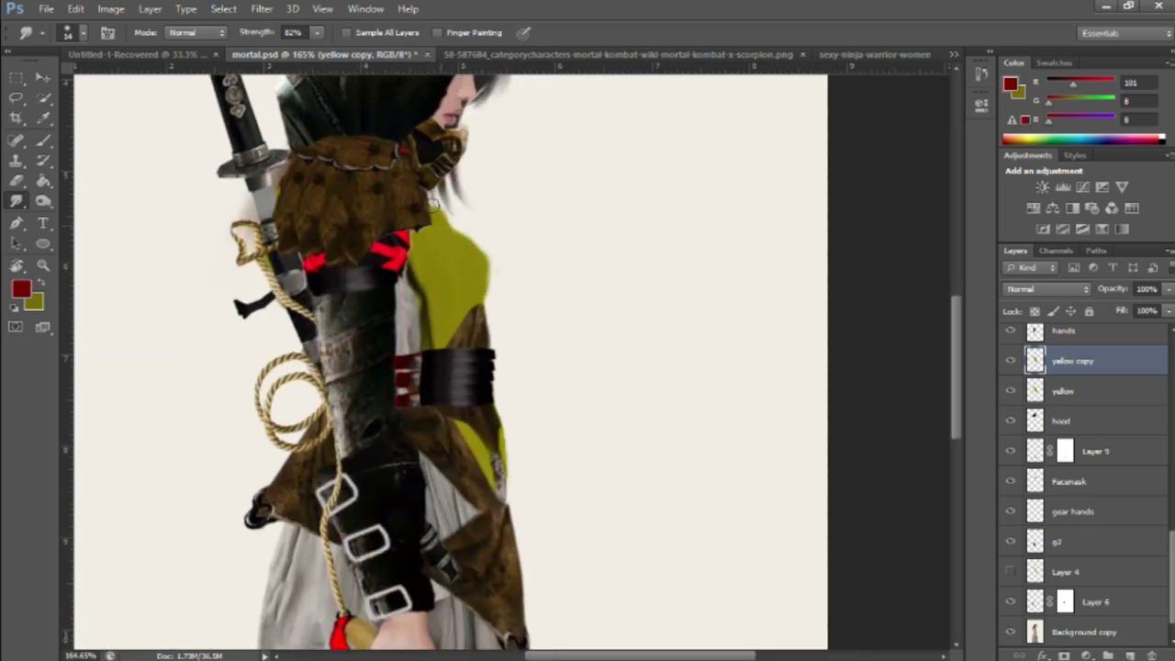
scroll(455, 230, "down", 2)
scroll(441, 276, "up", 2)
scroll(440, 285, "up", 2)
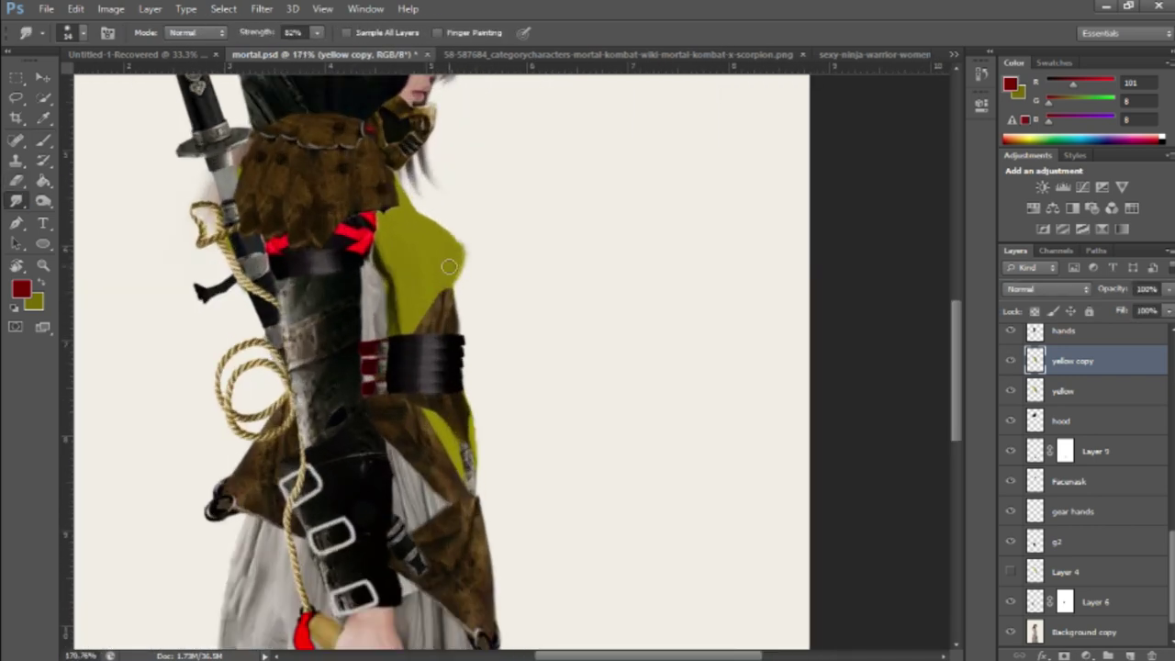
scroll(402, 210, "down", 3)
key("ctrl+t")
scroll(566, 335, "up", 2)
key("Return")
Erase stray edges from the yellow chest panel.
key("e")
scroll(572, 309, "up", 2)
scroll(616, 323, "down", 1)
scroll(616, 322, "down", 2)
scroll(298, 248, "up", 2)
key("v")
scroll(298, 247, "up", 2)
scroll(302, 267, "down", 3)
scroll(528, 400, "down", 1)
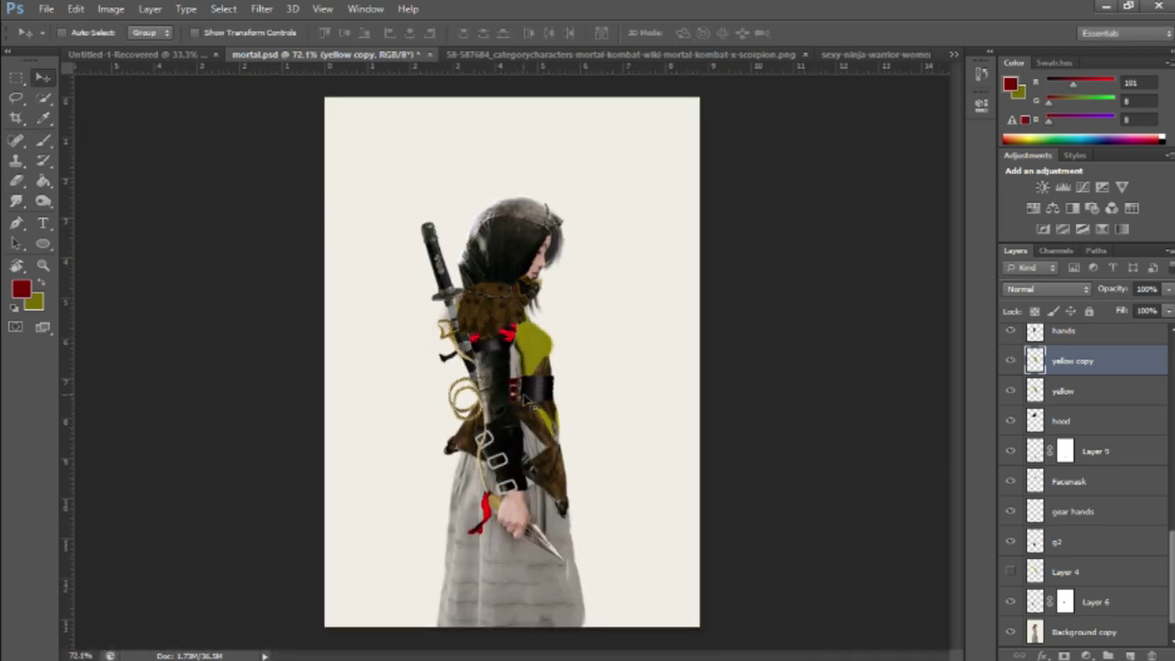
Start tracing the holster in the Scorpion image with the Pen tool.
key("ctrl+Tab")
scroll(650, 441, "up", 2)
key("w")
scroll(651, 440, "down", 3)
scroll(806, 386, "up", 3)
key("p")
scroll(832, 496, "down", 2)
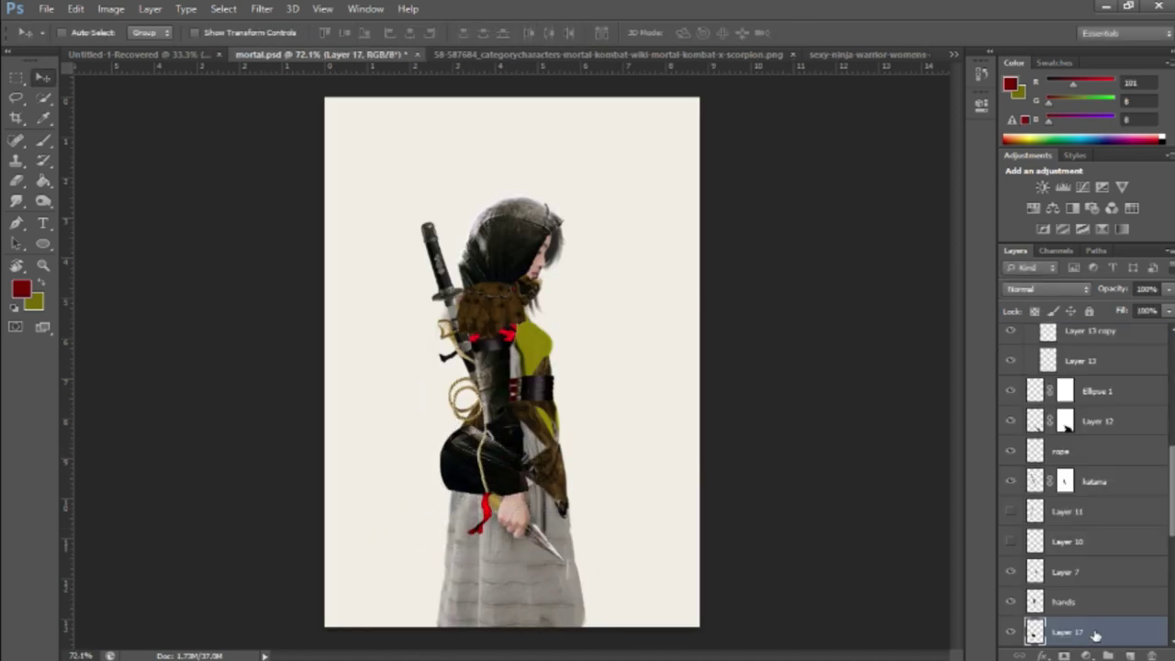
Move the PWET holster layer below Layer 6, check g2, and select the kunai layer.
left_click_drag(1091, 576, 1091, 587)
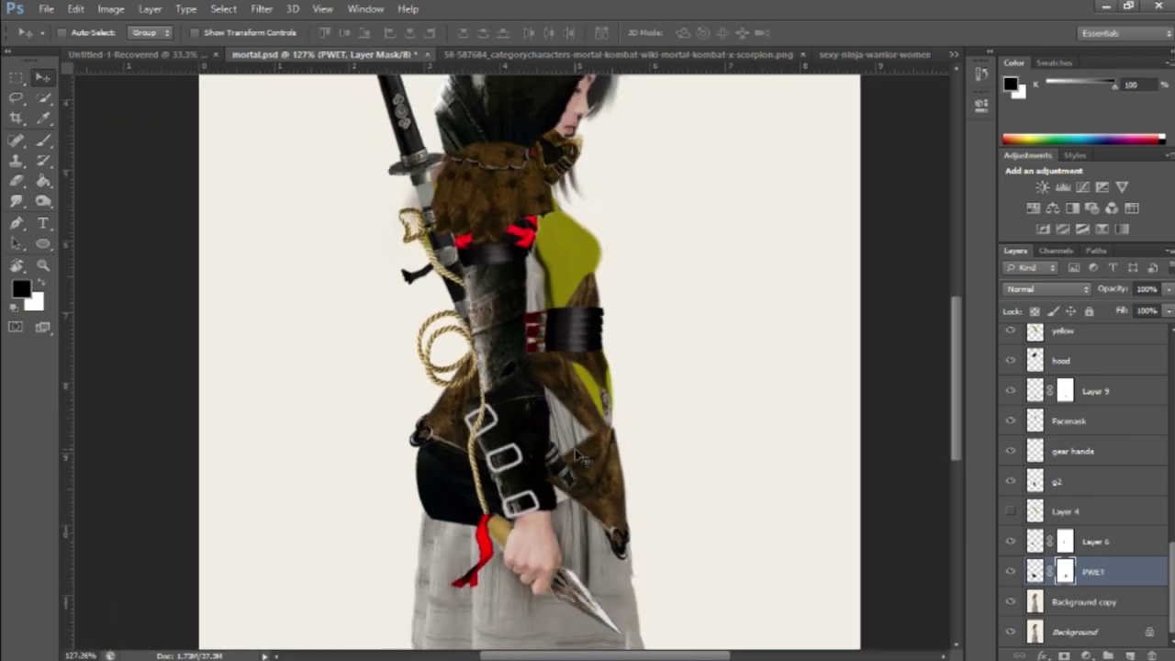
scroll(1083, 414, "down", 3)
left_click(1093, 432)
left_click(1011, 523)
left_click(1011, 522)
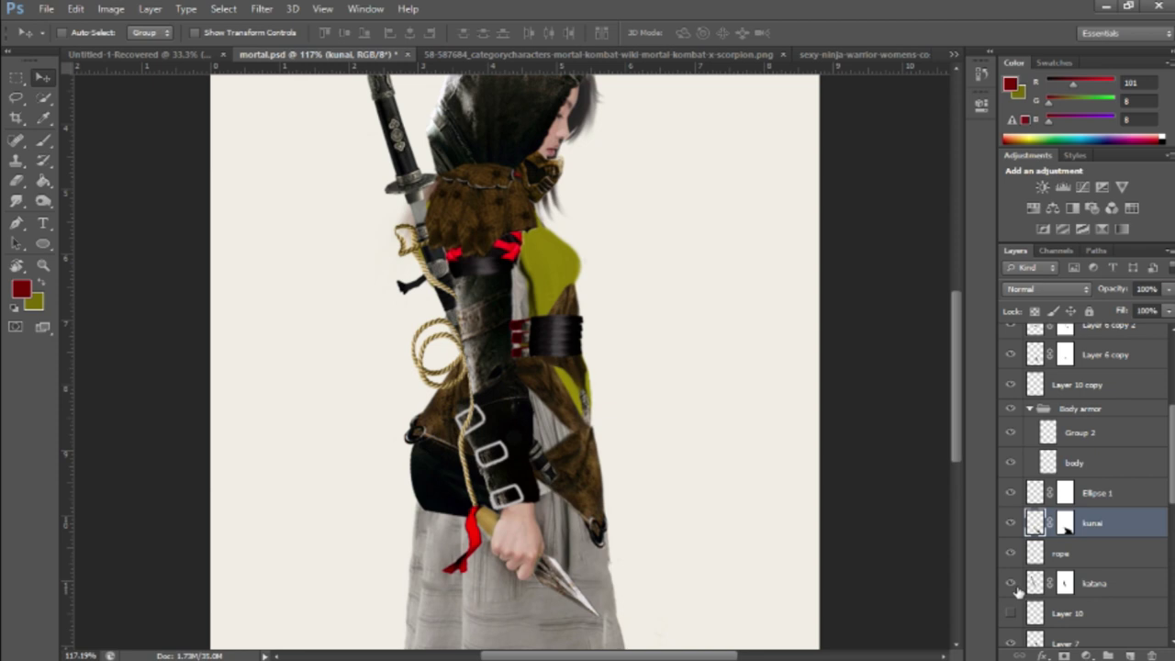
Brush on the katana layer's mask, toggling Layer 10 to check it.
left_click(1065, 583)
scroll(504, 393, "up", 2)
key("b")
scroll(548, 500, "up", 2)
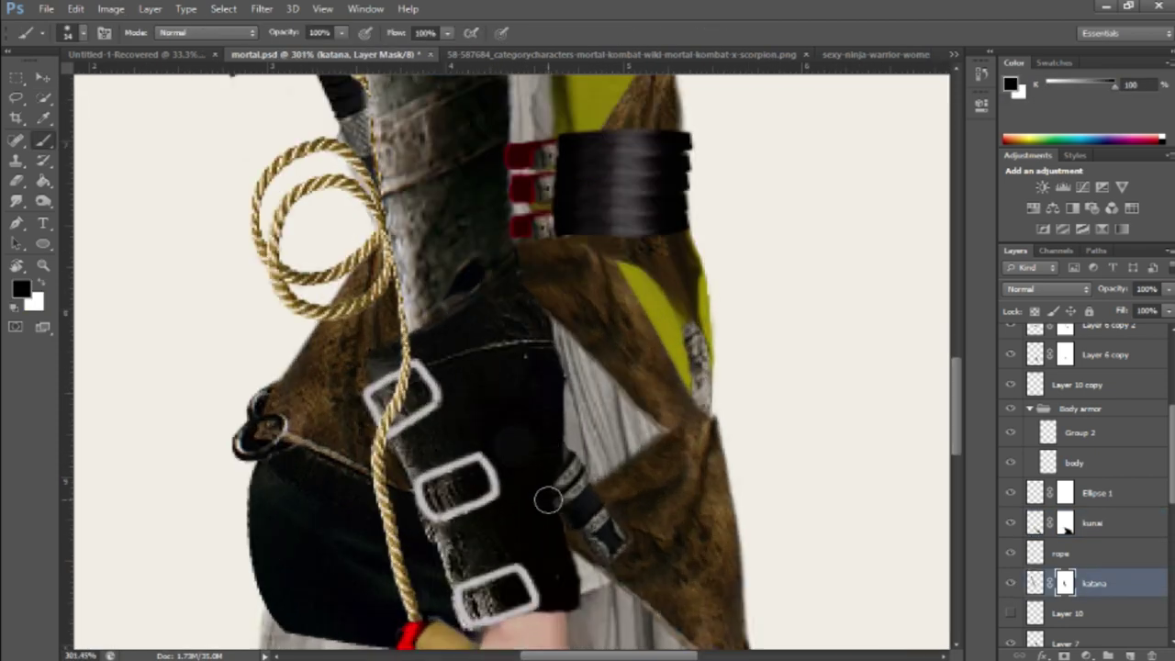
scroll(547, 486, "down", 2)
scroll(1084, 478, "down", 2)
left_click(1011, 489)
left_click(1012, 490)
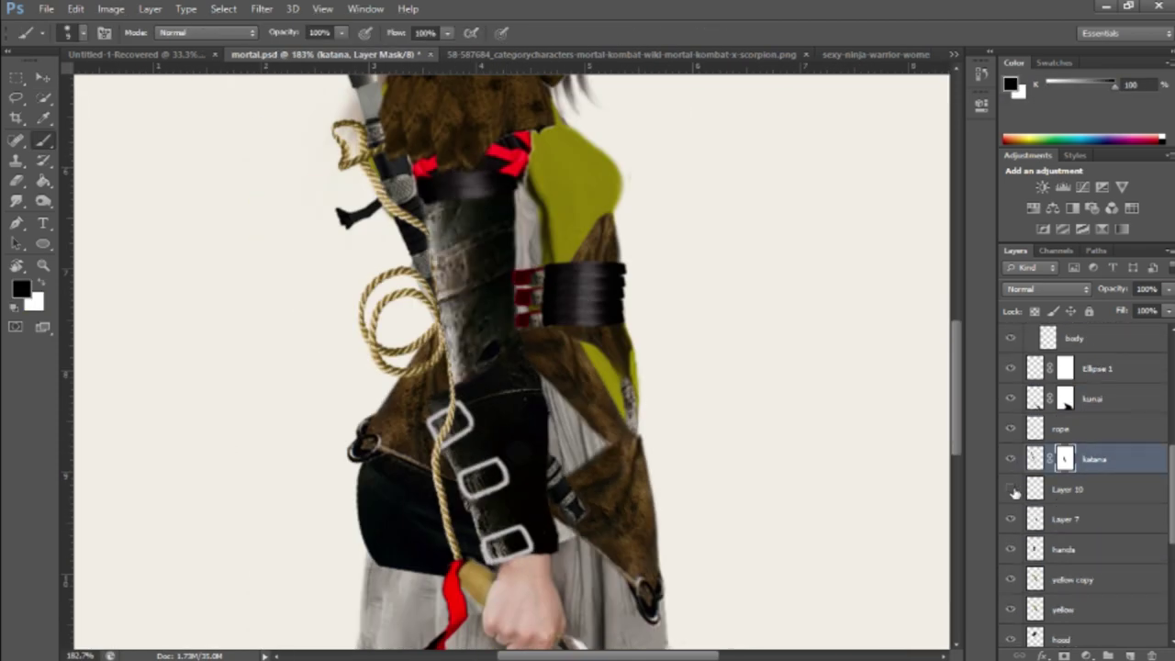
scroll(1084, 441, "up", 1)
scroll(1084, 414, "up", 1)
Delete the Red layer and merge down.
left_click(1072, 379)
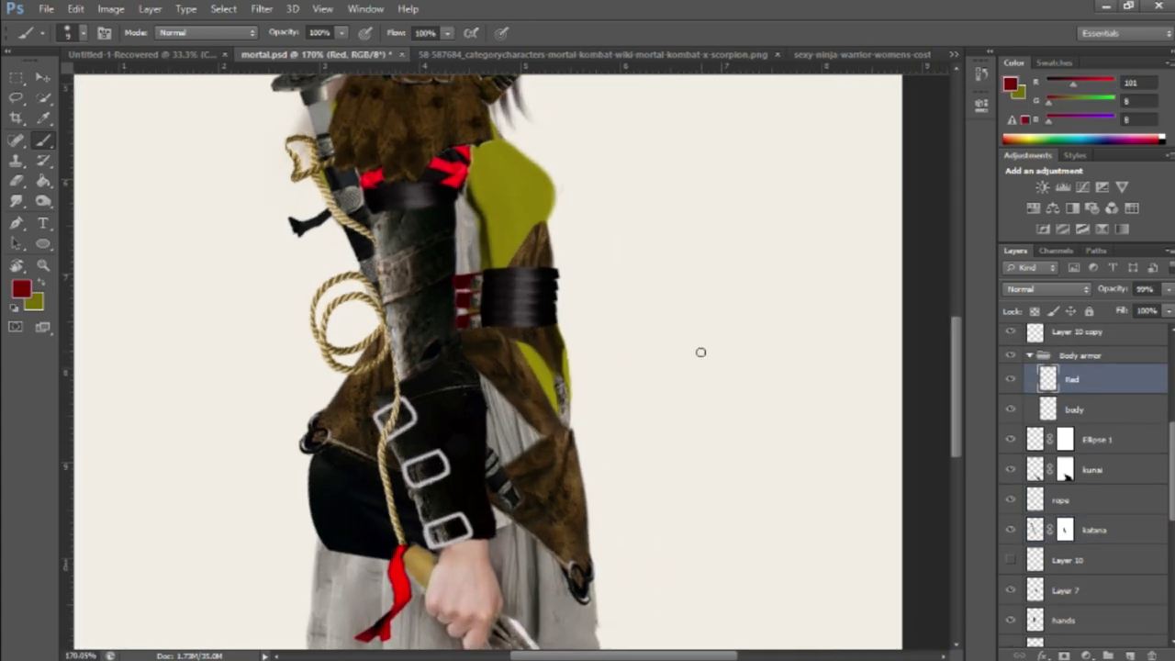
left_click(1011, 409)
key("ctrl+e")
scroll(447, 263, "up", 2)
scroll(483, 315, "up", 2)
scroll(487, 315, "down", 3)
scroll(1084, 413, "up", 3)
Select the Brow suit layer and its mask with the Move tool active.
left_click(1058, 360)
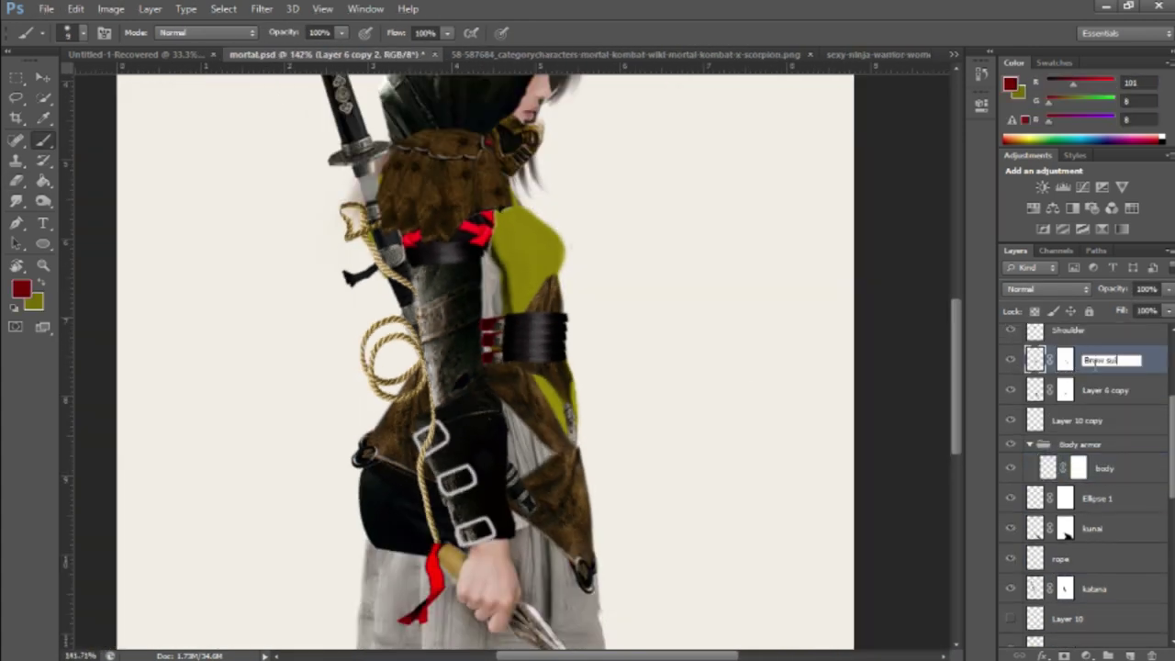
left_click(1061, 361)
scroll(465, 405, "up", 3)
key("v")
scroll(551, 342, "down", 5)
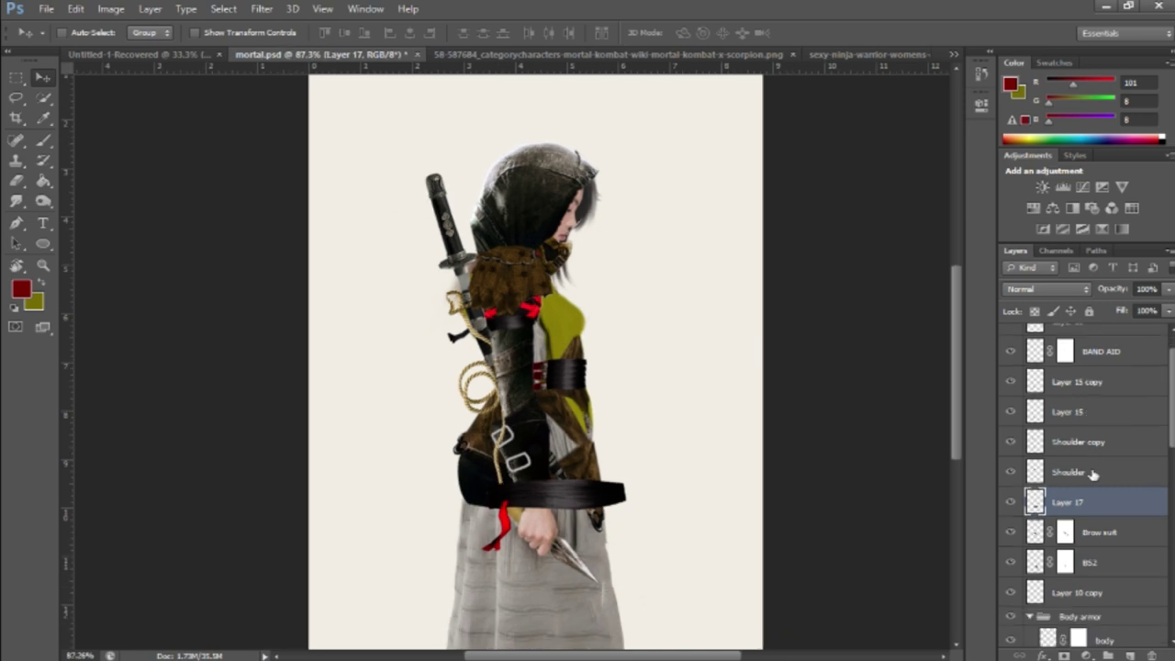
Commit the pweet2 strap transform and drag a copy of the strap further down the thigh.
scroll(1084, 459, "down", 1)
left_click(1063, 452)
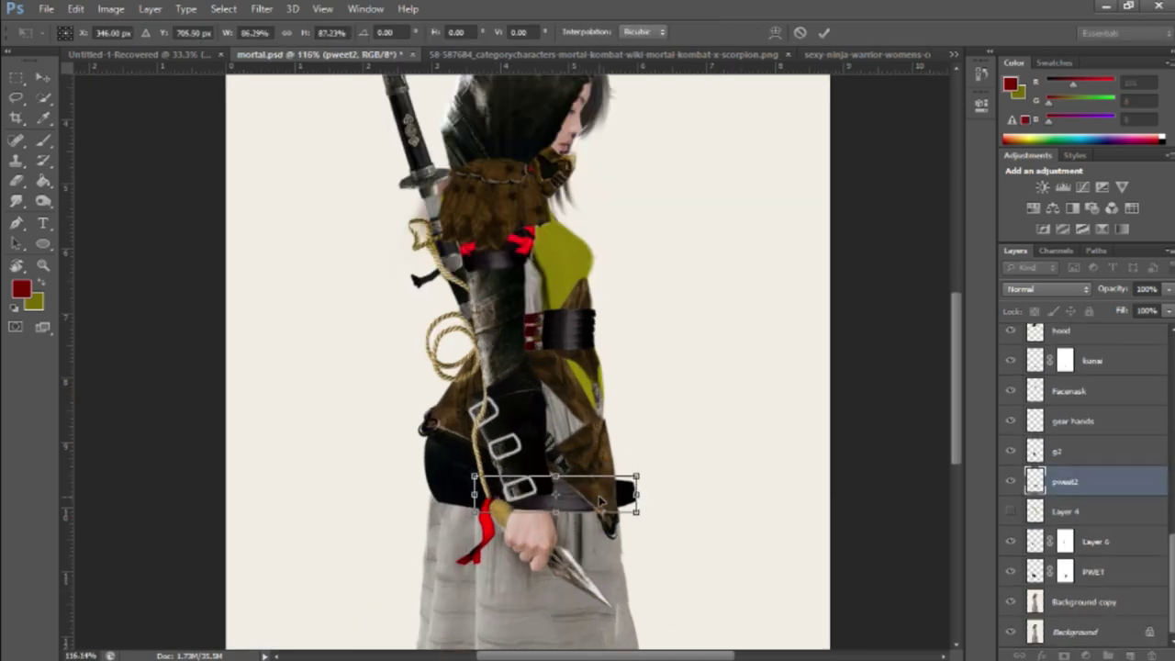
key("Return")
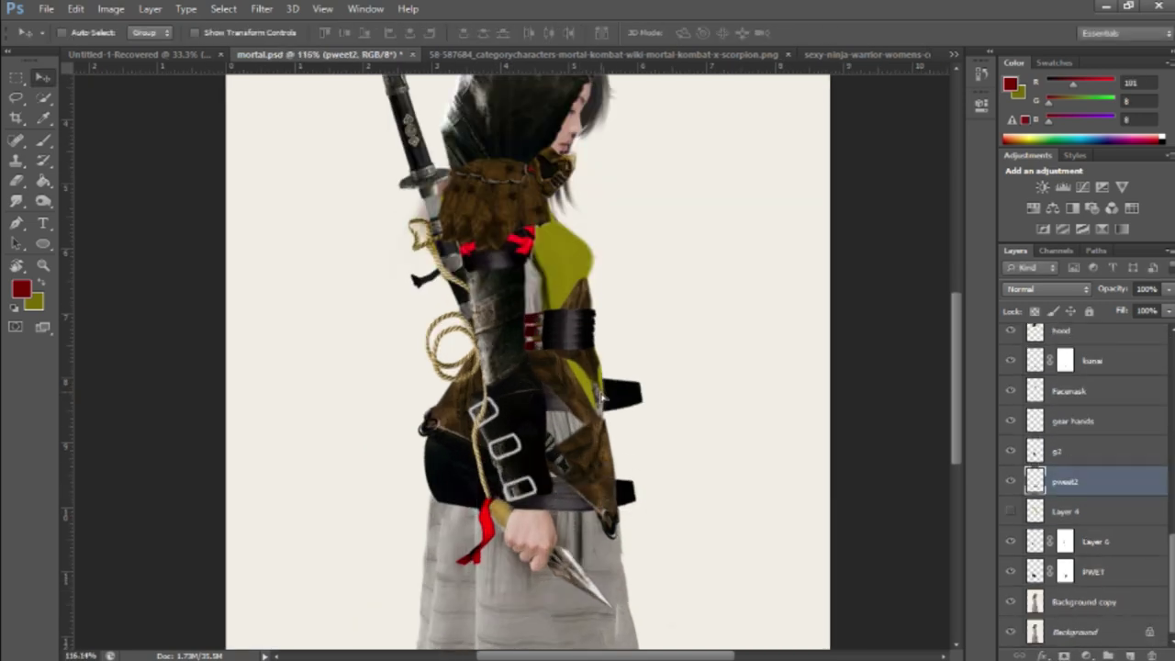
left_click_drag(599, 501, 613, 455)
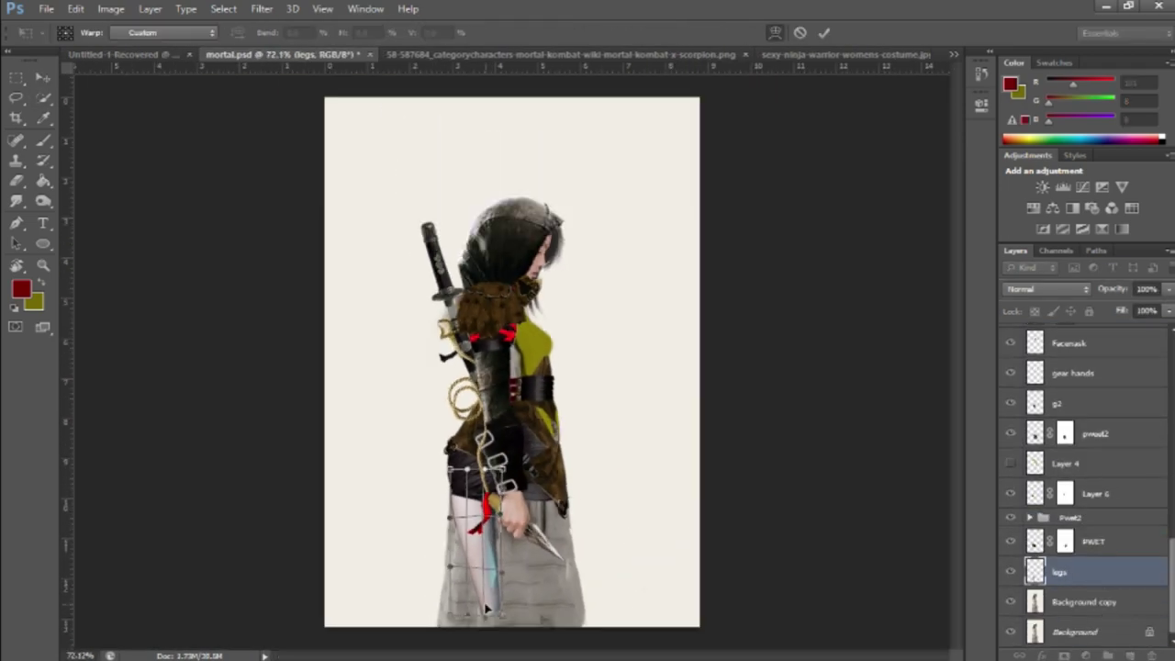
Commit the leg warp, shift the pale leg right, and duplicate it as a mirrored second leg.
key("Return")
left_click_drag(488, 608, 561, 597)
key("ctrl+t")
key("Return")
key("ctrl+j")
key("ctrl+t")
key("Return")
key("ctrl+t")
key("Return")
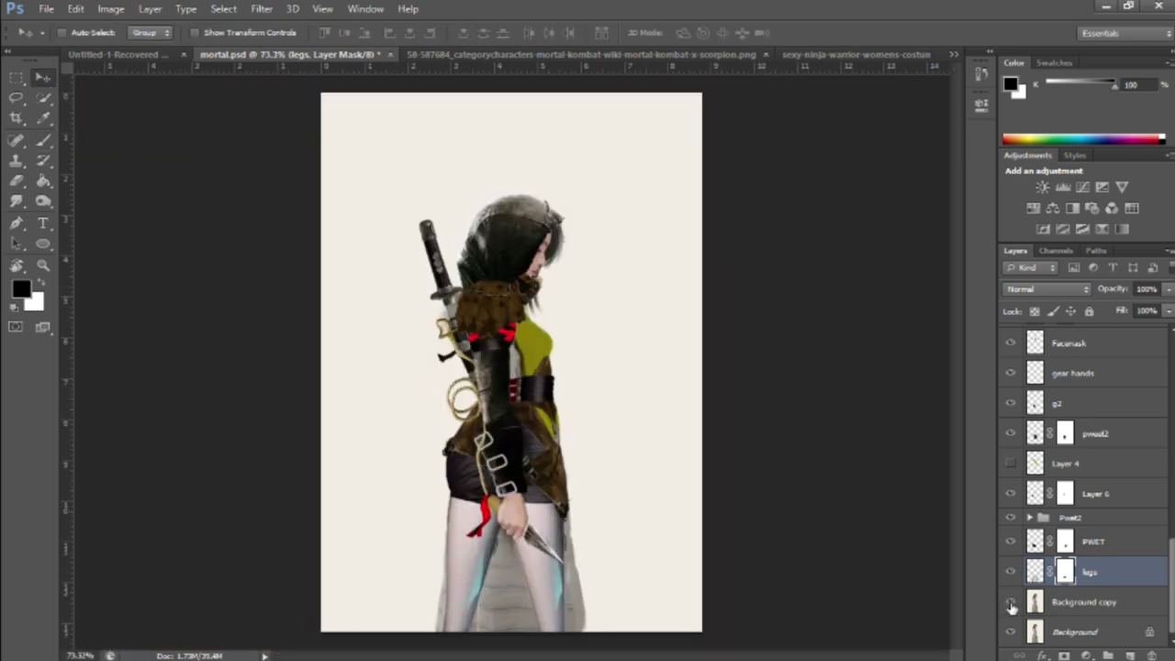
Lasso the legs area on the Background copy layer.
left_click(1083, 602)
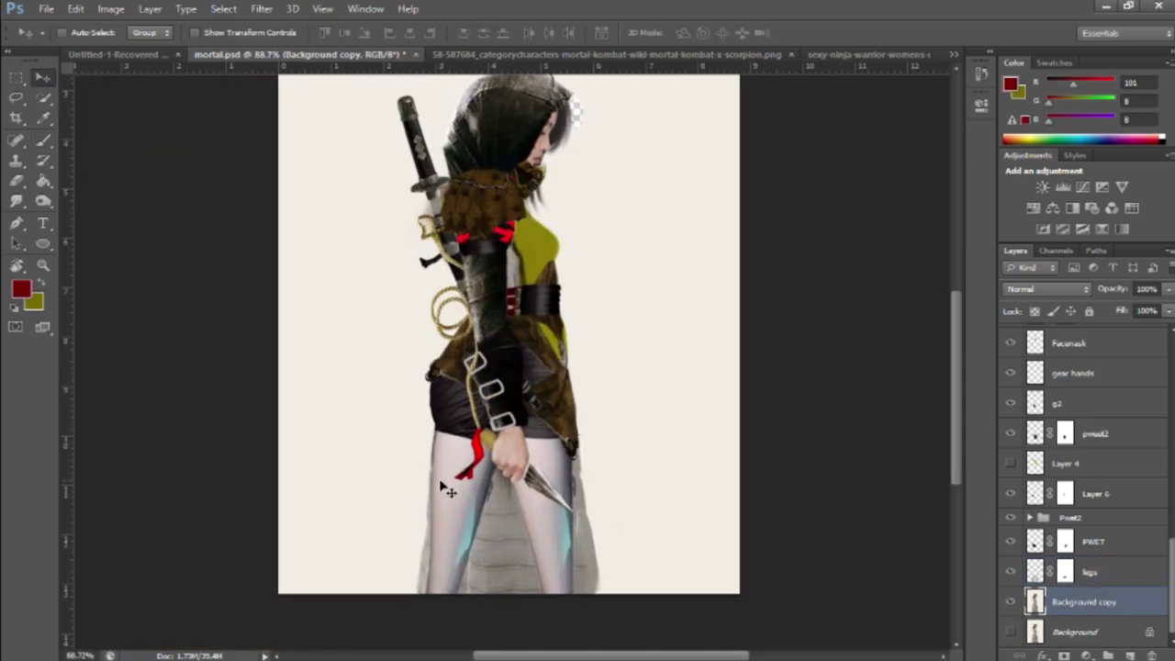
key("l")
left_click_drag(427, 410, 412, 397)
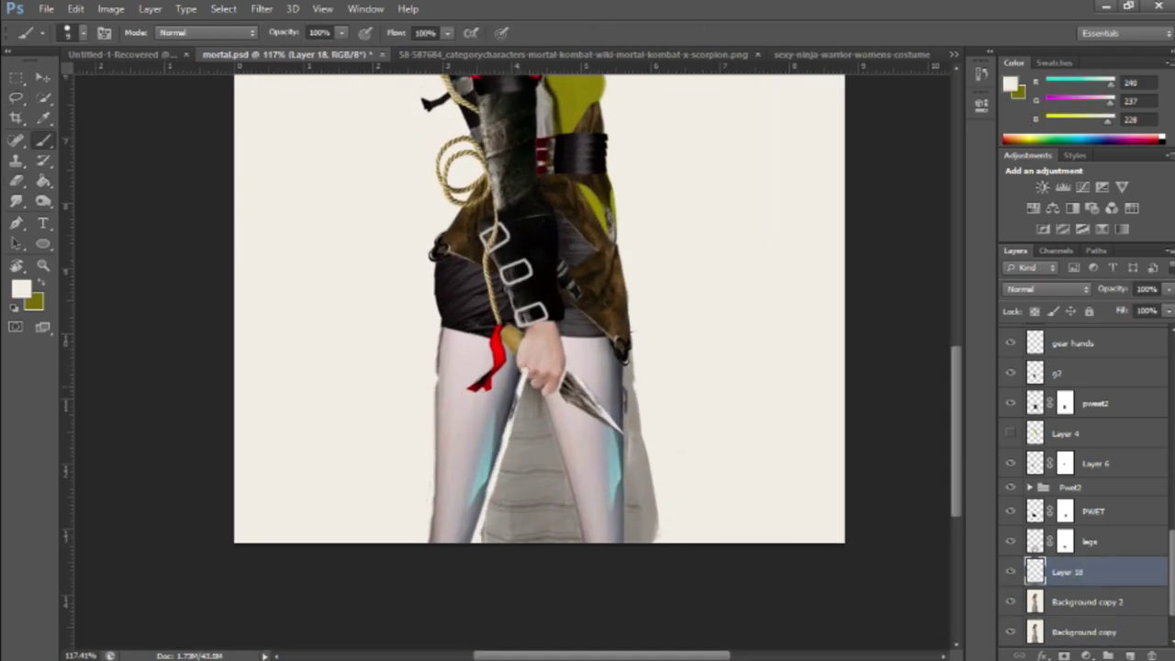
Paint on the legs layer mask using reset black and white colours.
scroll(537, 367, "up", 3)
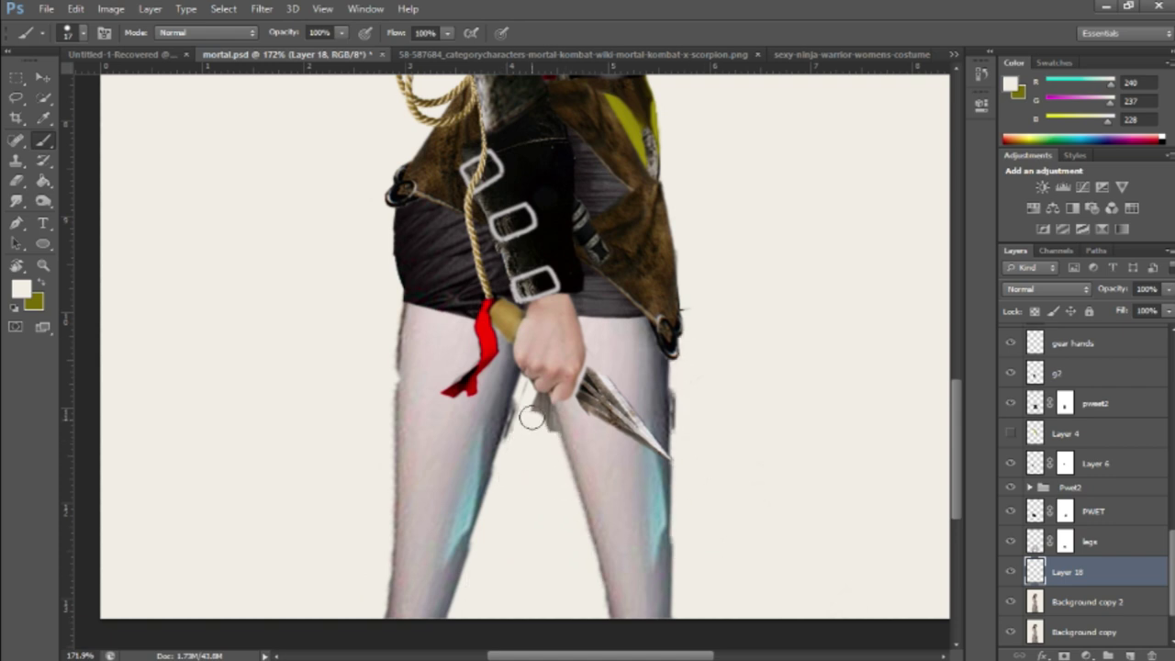
key("ctrl+0")
scroll(527, 552, "up", 5)
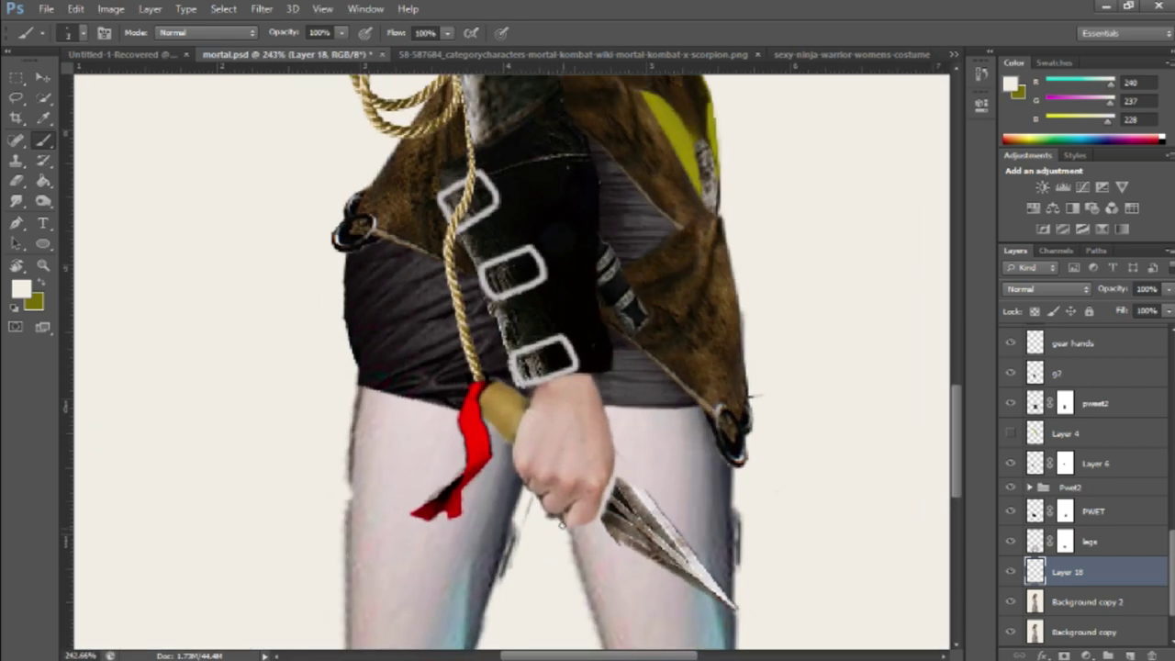
key("ctrl+0")
scroll(1084, 551, "down", 2)
left_click(1066, 489)
key("d")
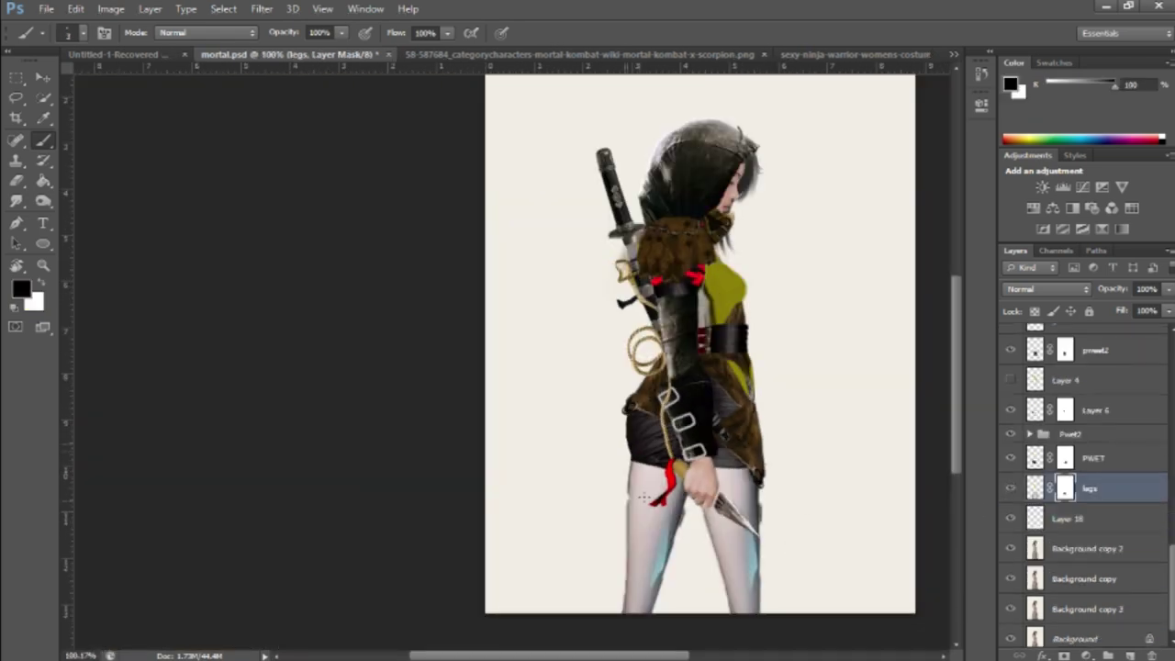
scroll(652, 504, "up", 5)
key("x")
left_click_drag(757, 530, 611, 438)
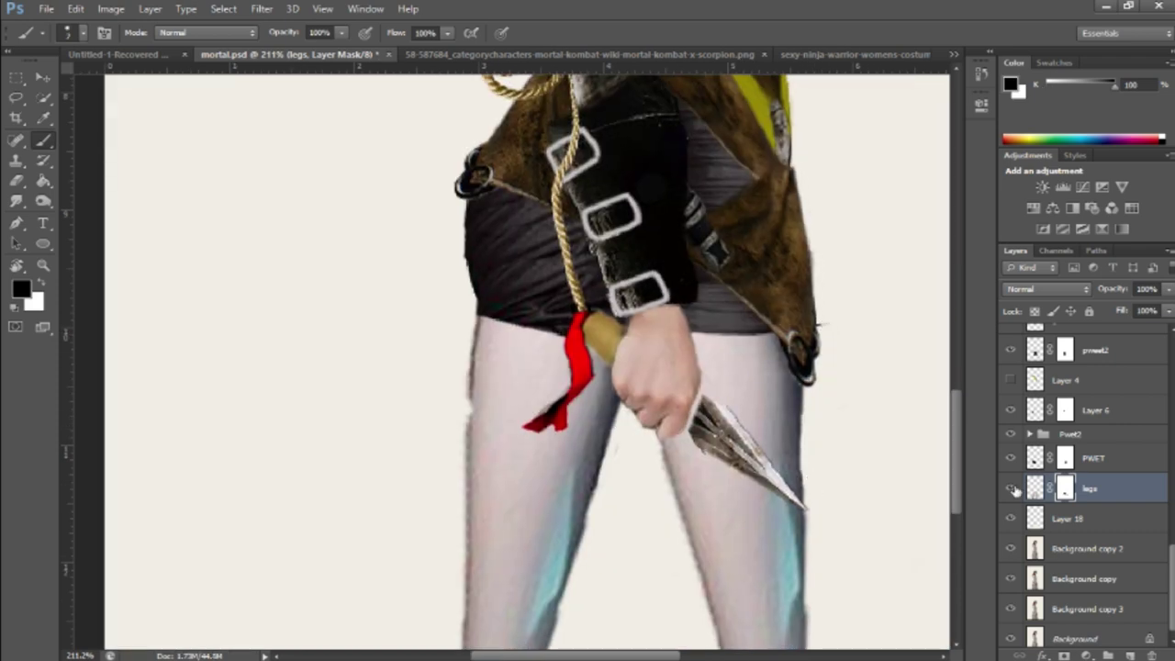
Sample the cream background colour on Layer 18, then select the pweet2 mask.
left_click(1056, 526)
left_click(829, 318, "alt")
scroll(1056, 440, "up", 1)
left_click(1065, 386)
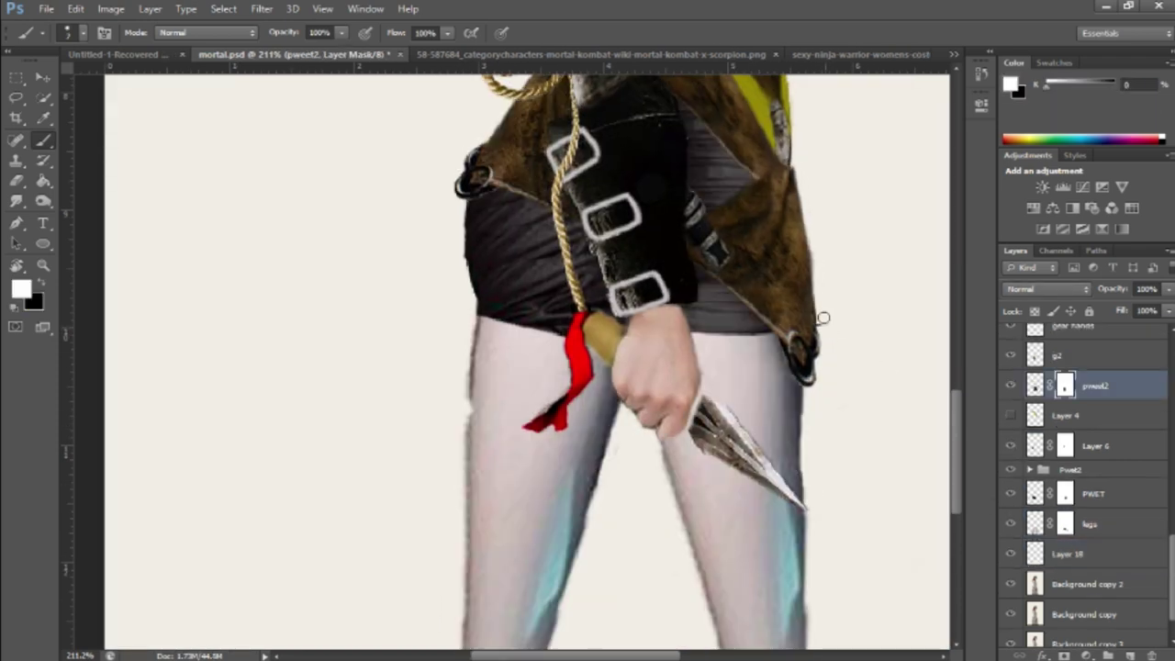
key("v")
key("ctrl+0")
Duplicate the legs layer, hide the original, and return to the ninja-costume photo.
scroll(1084, 459, "down", 1)
left_click(1084, 481)
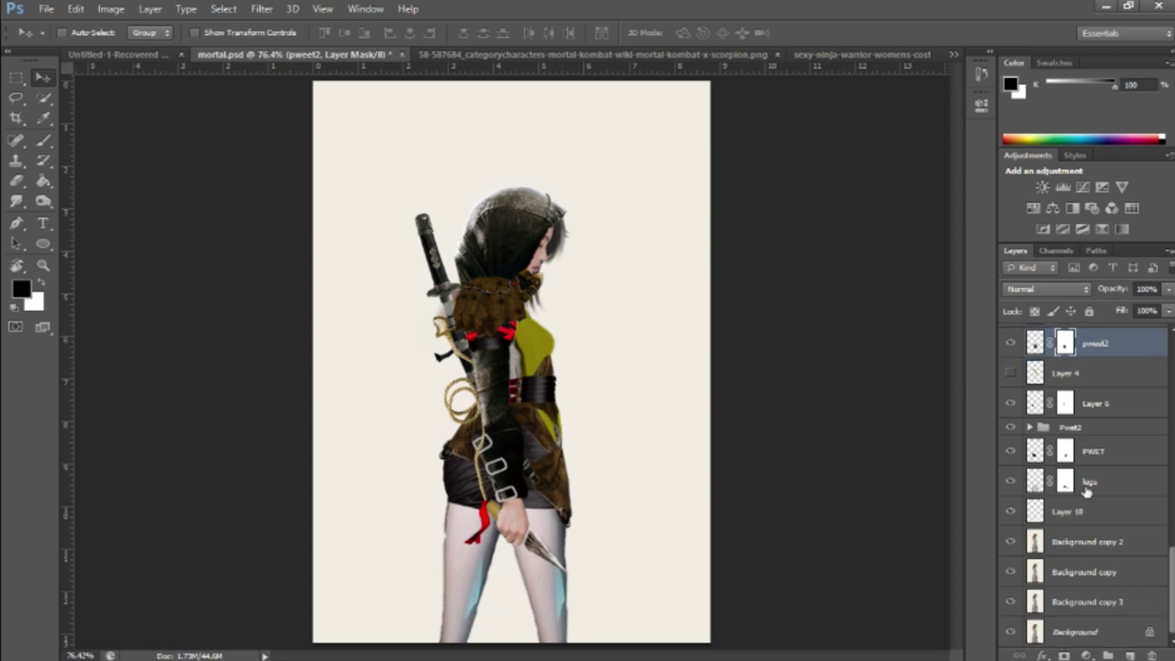
key("ctrl+j")
left_click(1010, 512)
key("r")
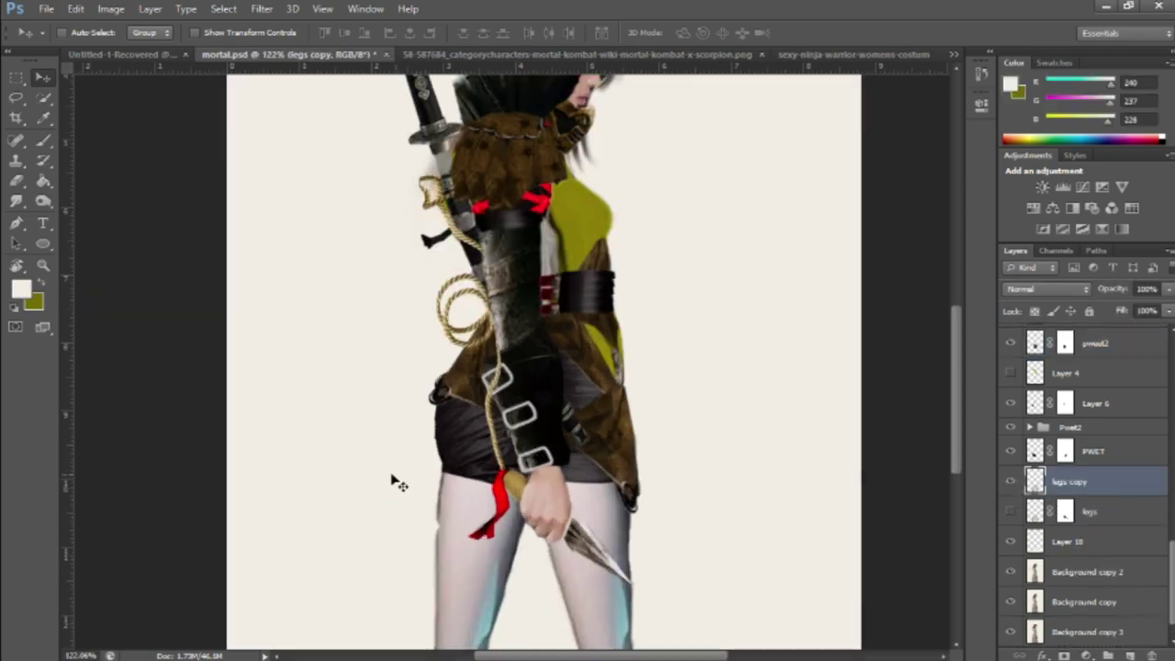
scroll(445, 525, "up", 5, "alt")
scroll(445, 525, "down", 5, "alt")
key("v")
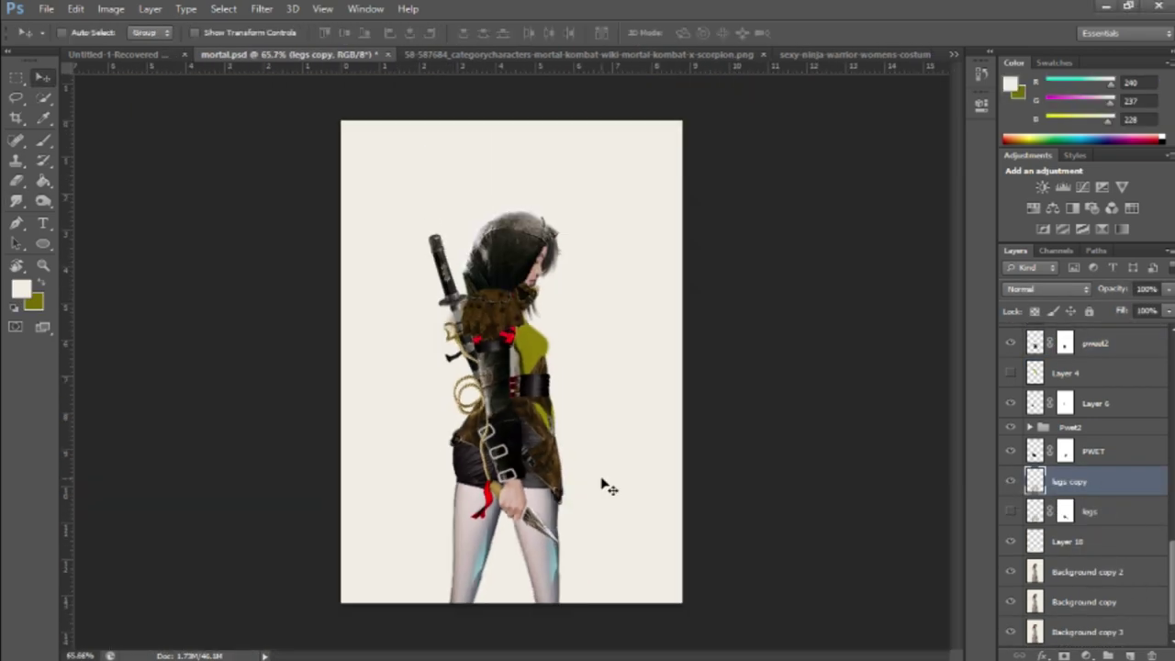
scroll(604, 483, "up", 1, "alt")
key("ctrl+Tab")
Trace the apron with the Pen tool and name the pasted layer LOGO.
key("p")
scroll(595, 595, "down", 3)
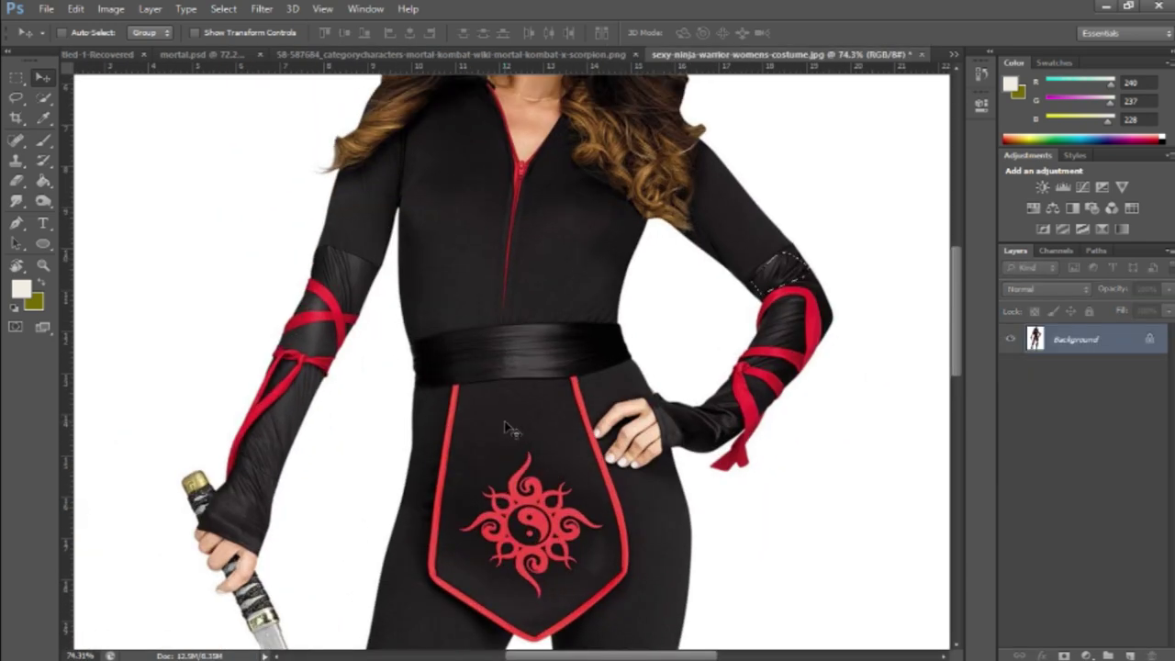
scroll(595, 595, "down", 3)
scroll(596, 595, "up", 1, "alt")
scroll(749, 430, "up", 1)
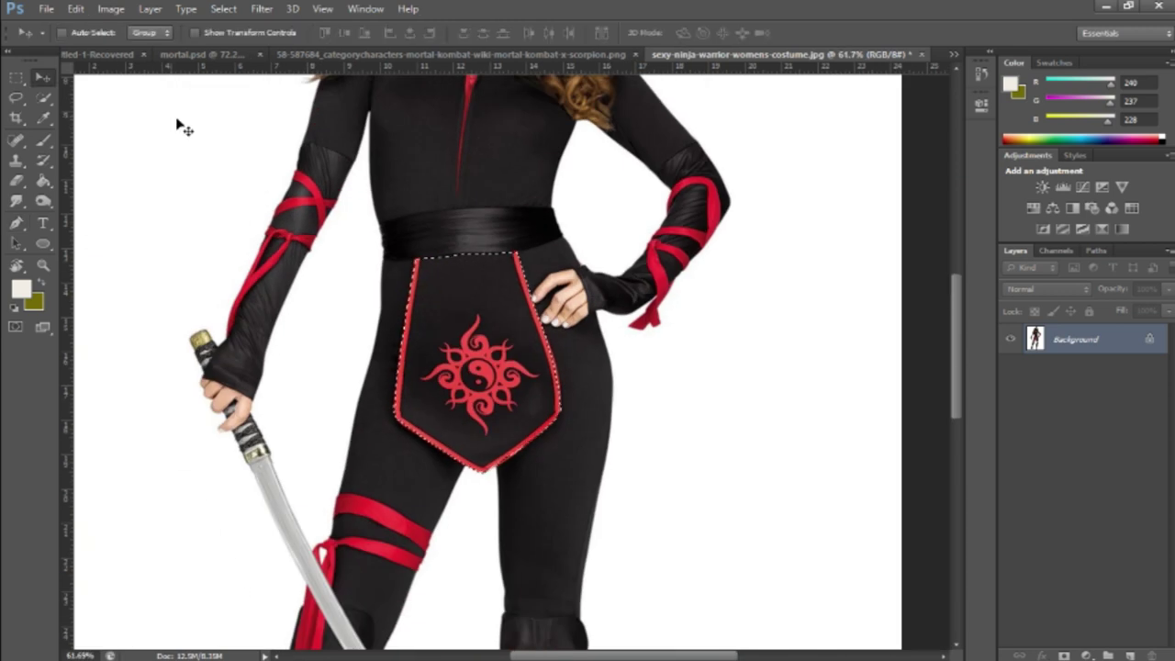
type("LOGO")
key("Return")
Move and rotate the red-emblem apron into place on the figure.
scroll(1084, 550, "down", 3)
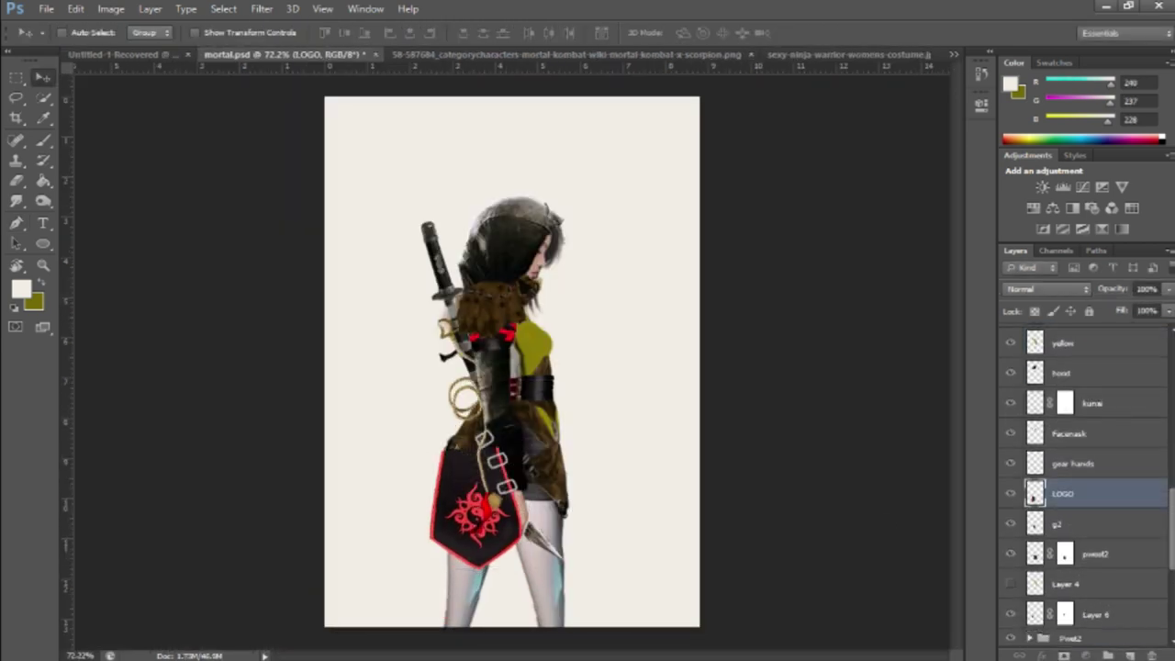
mouse_move(483, 535)
left_mouse_down()
mouse_move(496, 567)
mouse_move(551, 528)
left_mouse_up()
key("ctrl+t")
key("Return")
mouse_move(1063, 511)
left_mouse_down()
mouse_move(1082, 406)
mouse_move(1070, 347)
left_mouse_up()
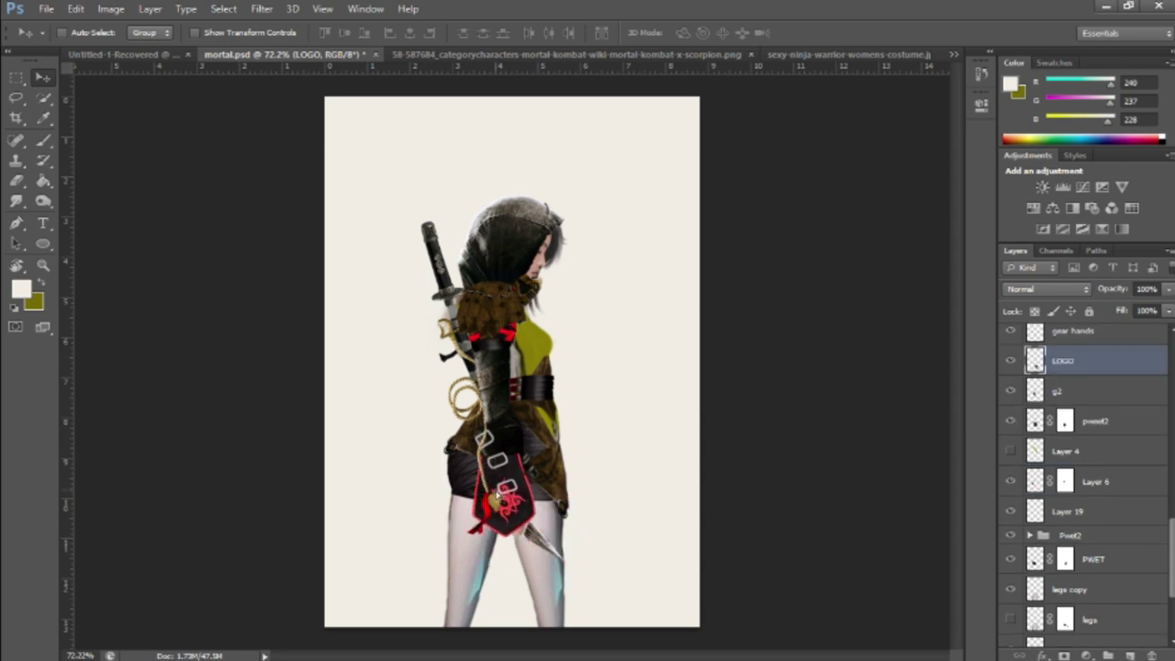
key("ctrl+t")
left_click_drag(551, 431, 570, 514)
key("Return")
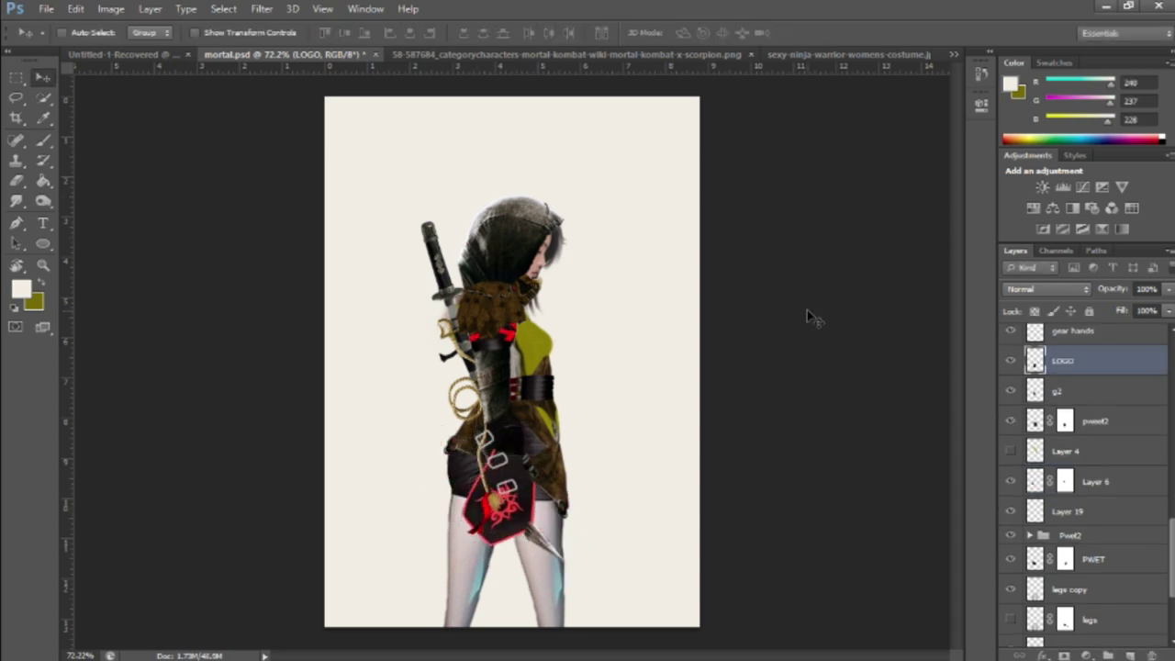
Add a layer mask to LOGO and brush over the apron's lower part.
left_click(1064, 656)
scroll(535, 537, "up", 3)
scroll(536, 537, "down", 3)
scroll(470, 487, "up", 3)
key("b")
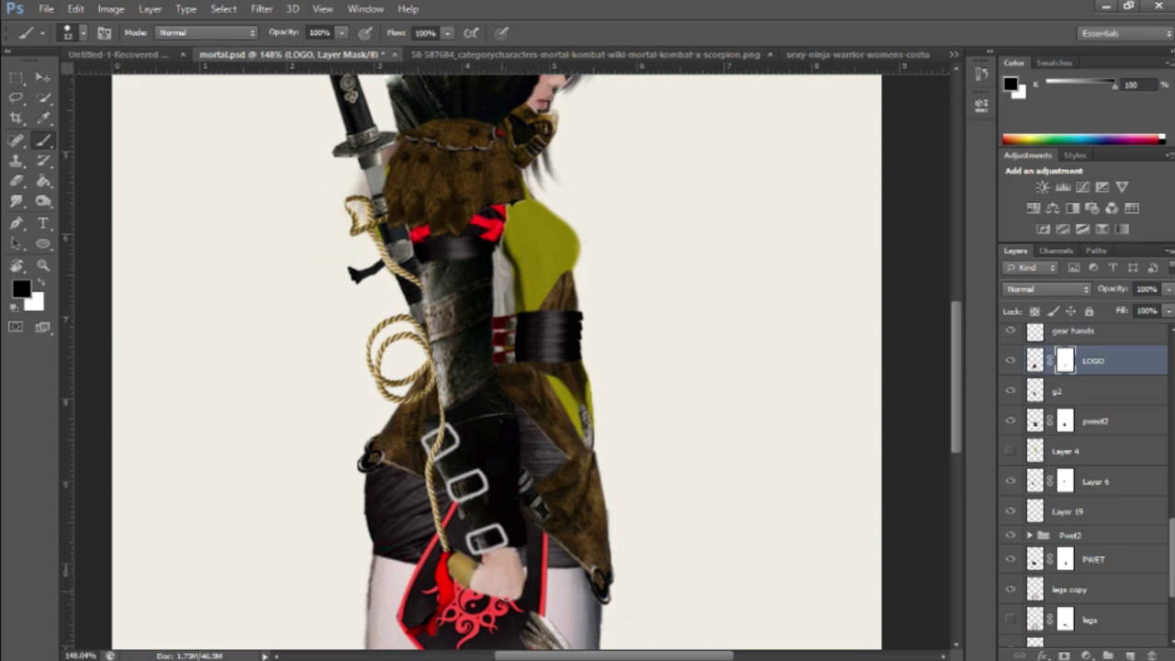
left_click_drag(504, 595, 494, 535)
scroll(526, 532, "down", 3)
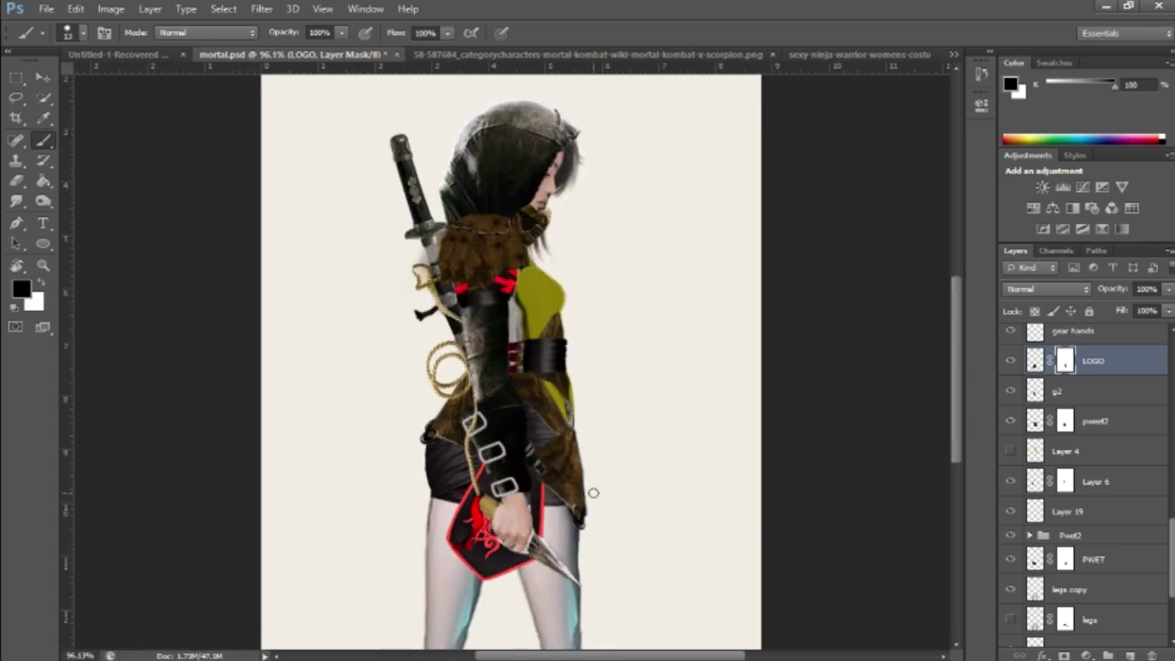
scroll(592, 492, "up", 5)
Move the LOGO apron lower over the thigh.
key("x")
scroll(532, 580, "down", 5)
key("v")
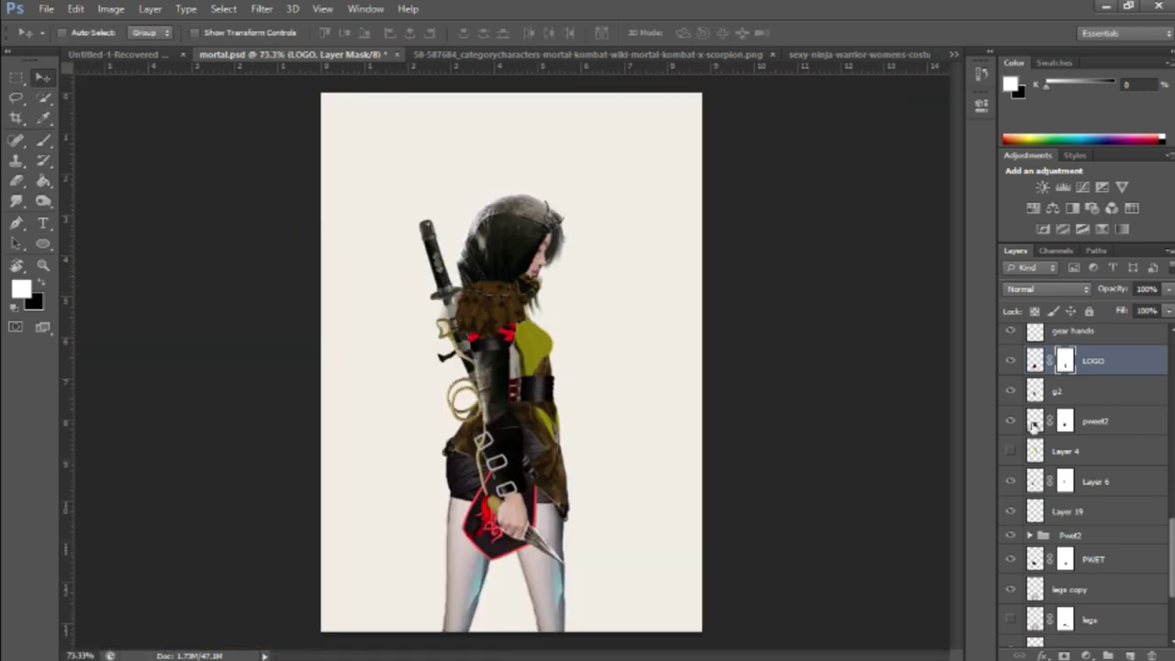
left_click(1036, 360)
left_click_drag(549, 521, 512, 562)
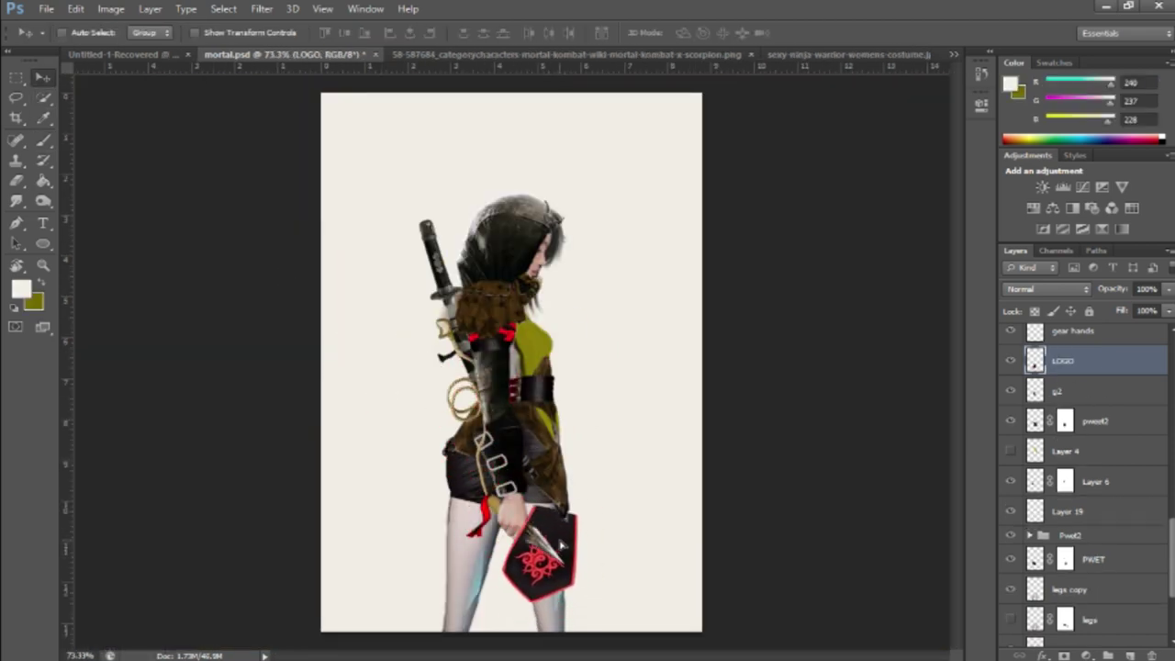
Warp the LOGO patch to follow the body, move it up, and bring it to the top.
scroll(512, 562, "up", 3)
key("ctrl+t")
left_click_drag(441, 496, 428, 456)
key("Return")
left_click_drag(503, 580, 485, 328)
scroll(486, 422, "down", 3)
key("ctrl+shift+bracketright")
Shrink the logo to about 71% onto the shoulder armour and commit it.
key("ctrl+t")
scroll(753, 111, "up", 2)
left_click_drag(514, 414, 447, 288)
scroll(536, 312, "up", 2)
scroll(448, 287, "down", 2)
scroll(447, 288, "up", 2)
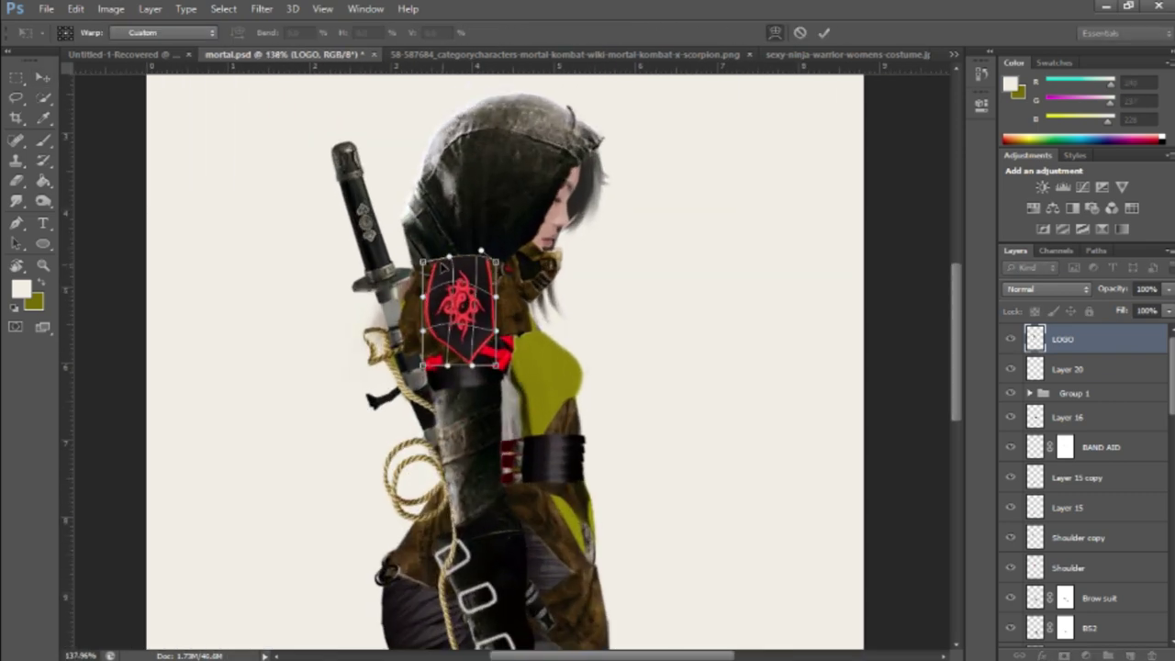
left_click(824, 32)
scroll(909, 230, "down", 2)
left_click(1010, 338)
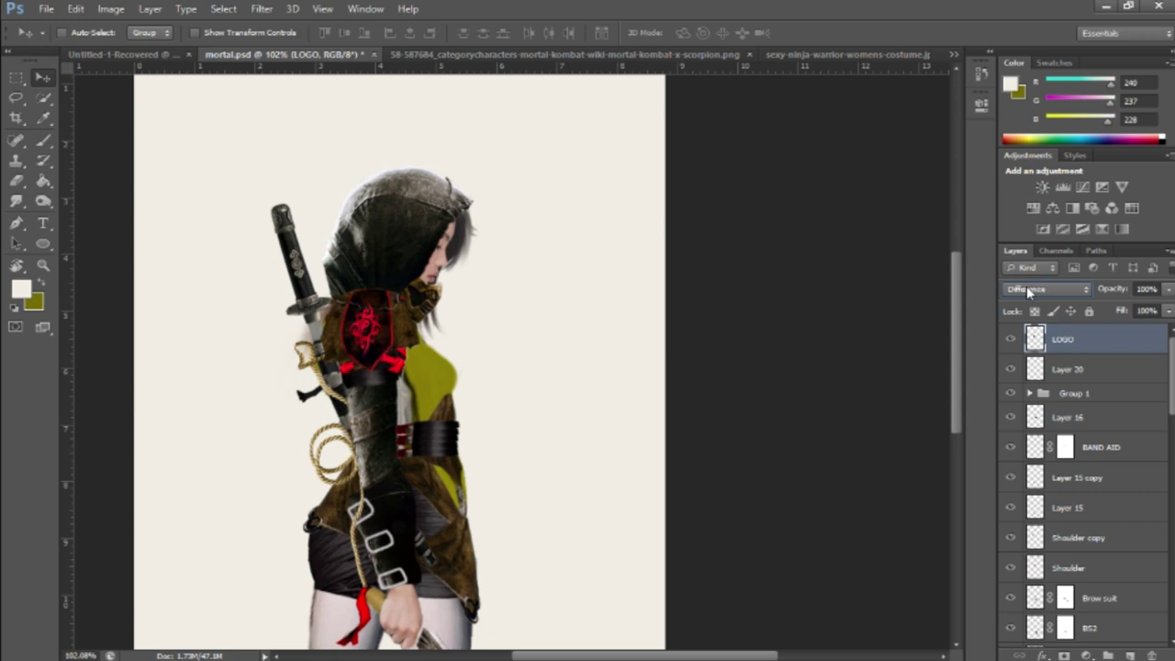
key("ctrl+0")
Set the LOGO layer's blend mode to Overlay.
key("Up")
key("ctrl+plus")
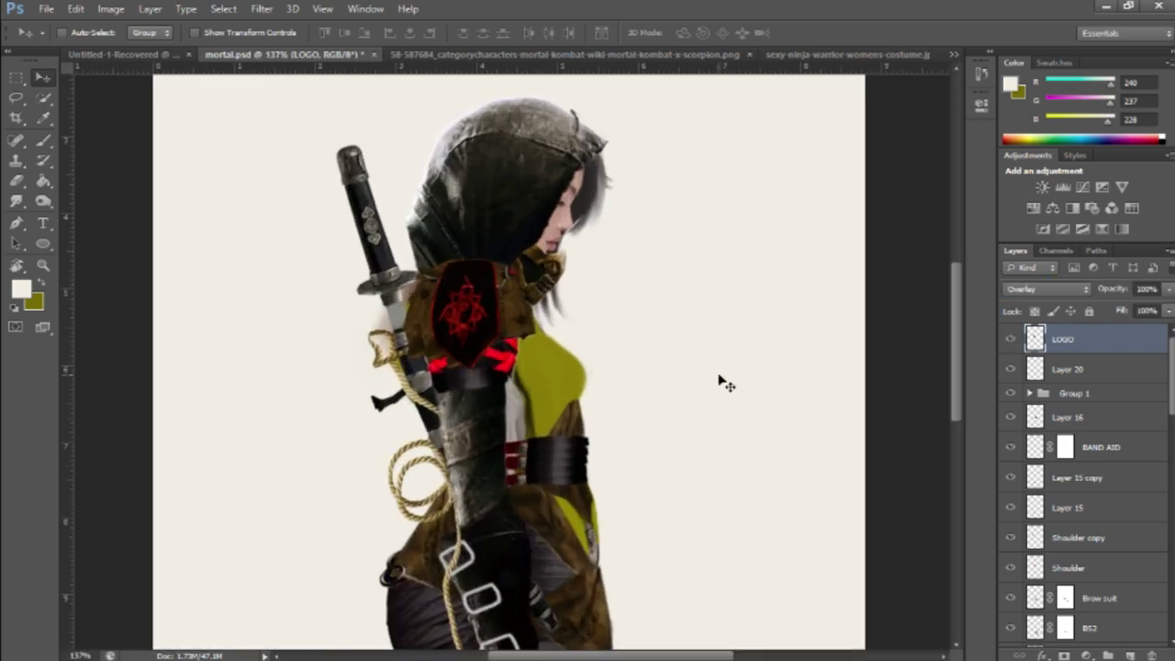
key("ctrl+t")
key("Return")
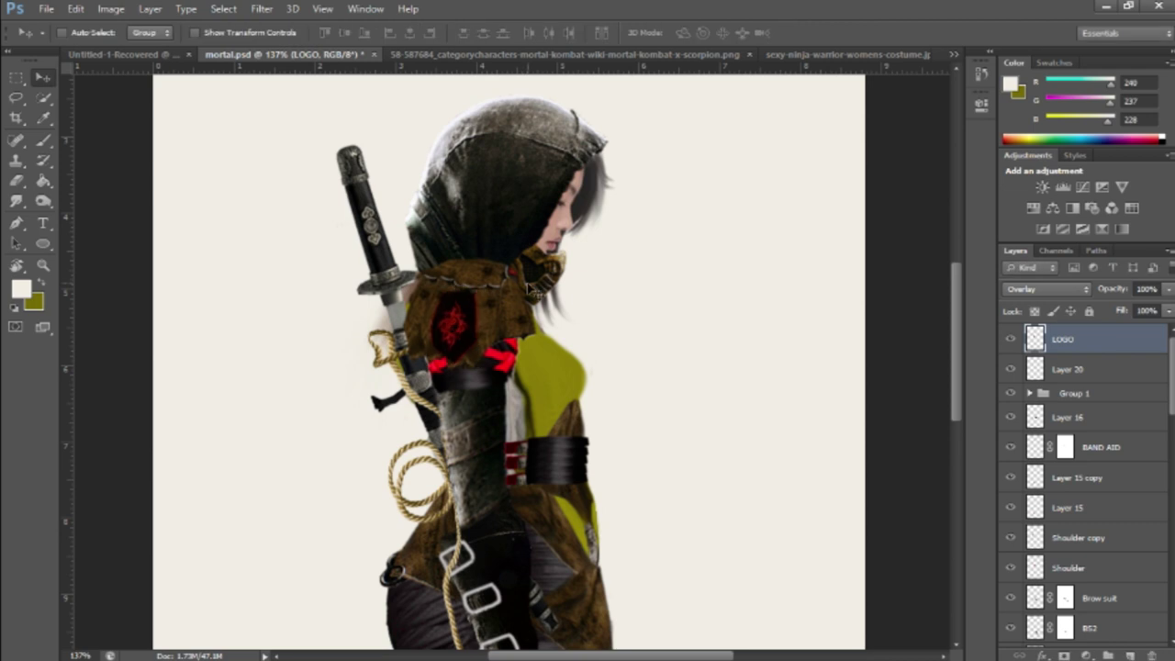
scroll(562, 209, "down", 2)
scroll(562, 209, "up", 4)
Paint the LOGO mask with the brush, then select the Shoulder copy layer.
key("b")
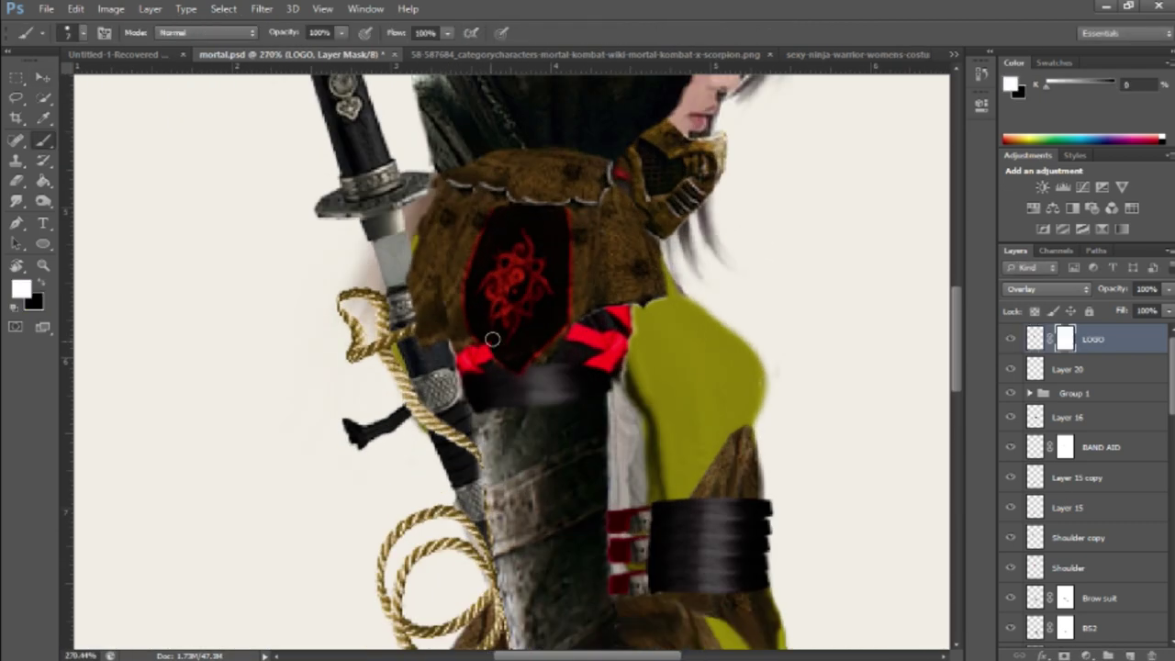
scroll(1074, 569, "down", 3)
left_click(1082, 388)
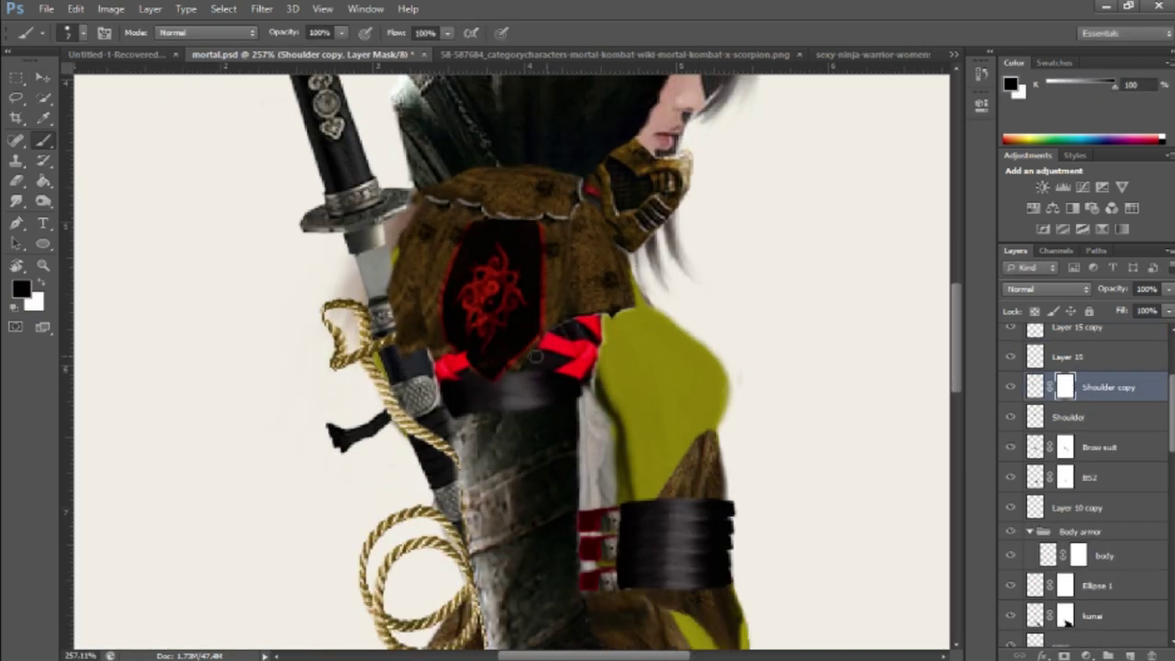
scroll(472, 355, "down", 5)
key("v")
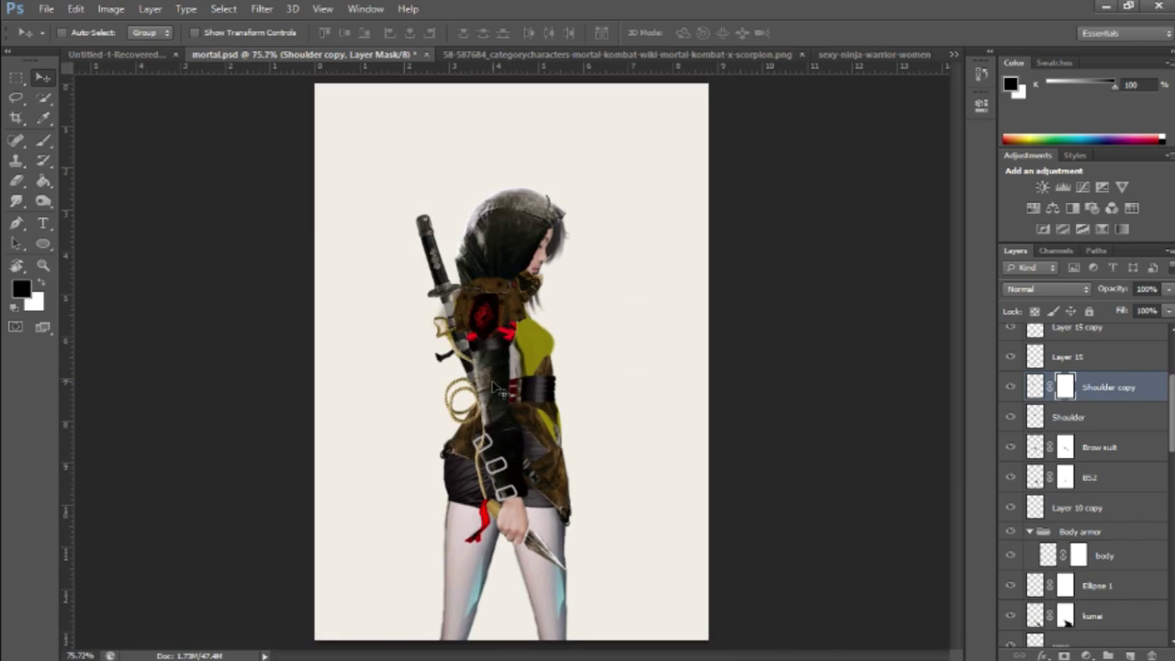
left_click(826, 54)
scroll(514, 275, "up", 3)
Drag the costume image into the ninja document.
left_click_drag(514, 276, 518, 367)
scroll(519, 379, "up", 3)
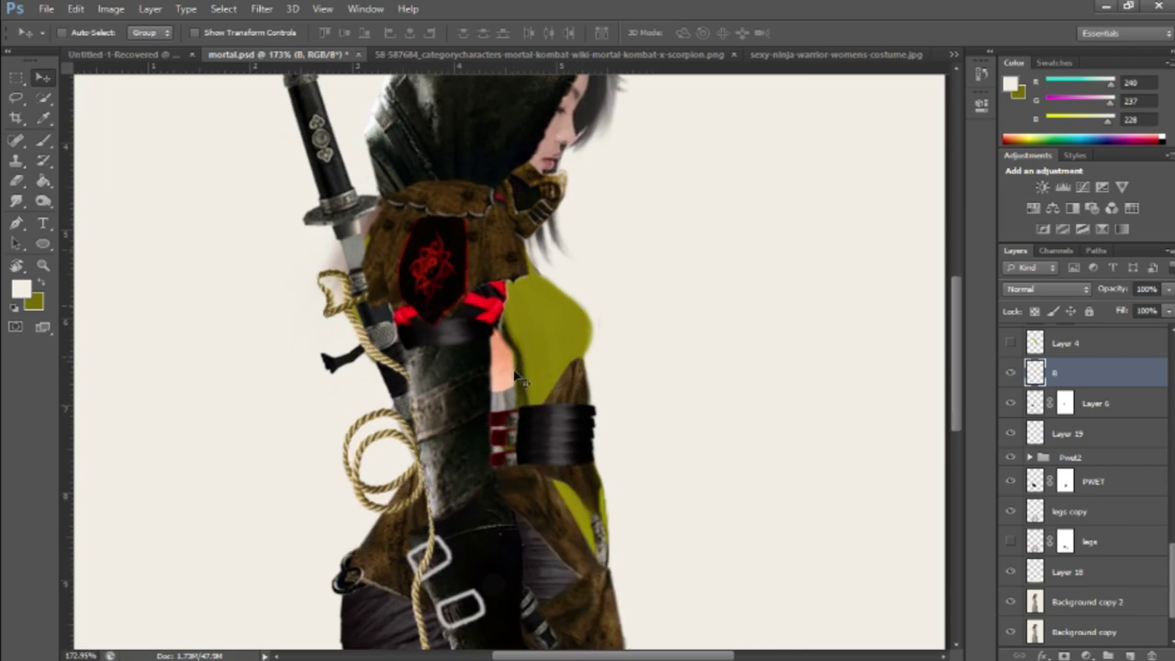
scroll(508, 413, "down", 3)
scroll(502, 322, "up", 4)
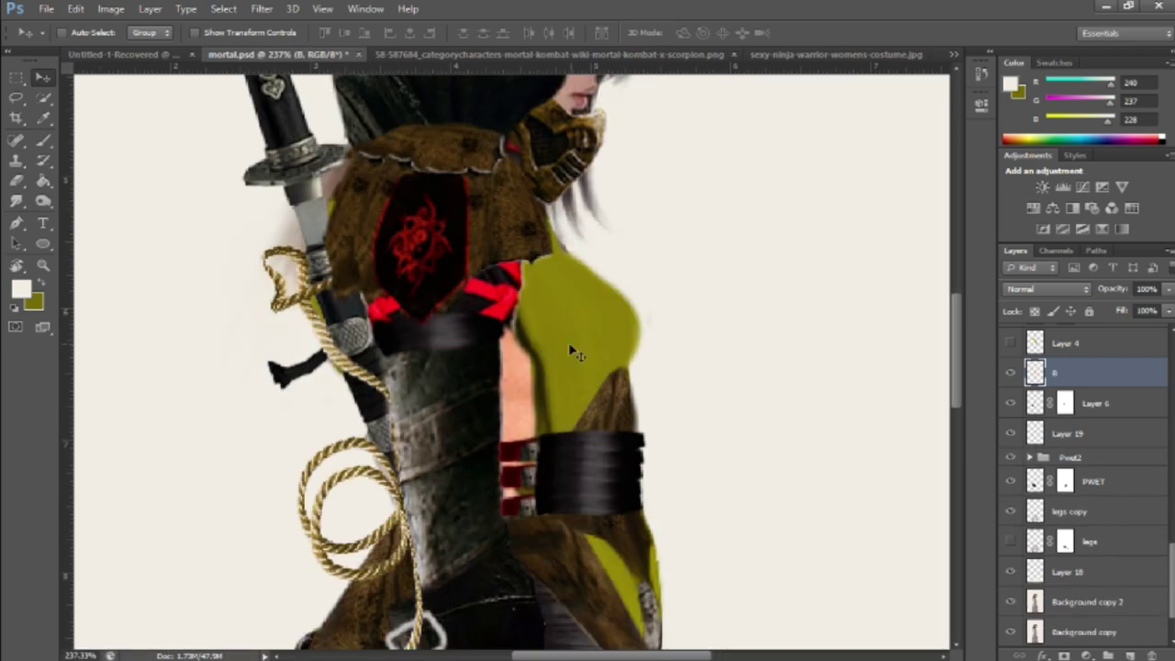
key("e")
key("r")
scroll(536, 401, "up", 1)
scroll(508, 398, "down", 1)
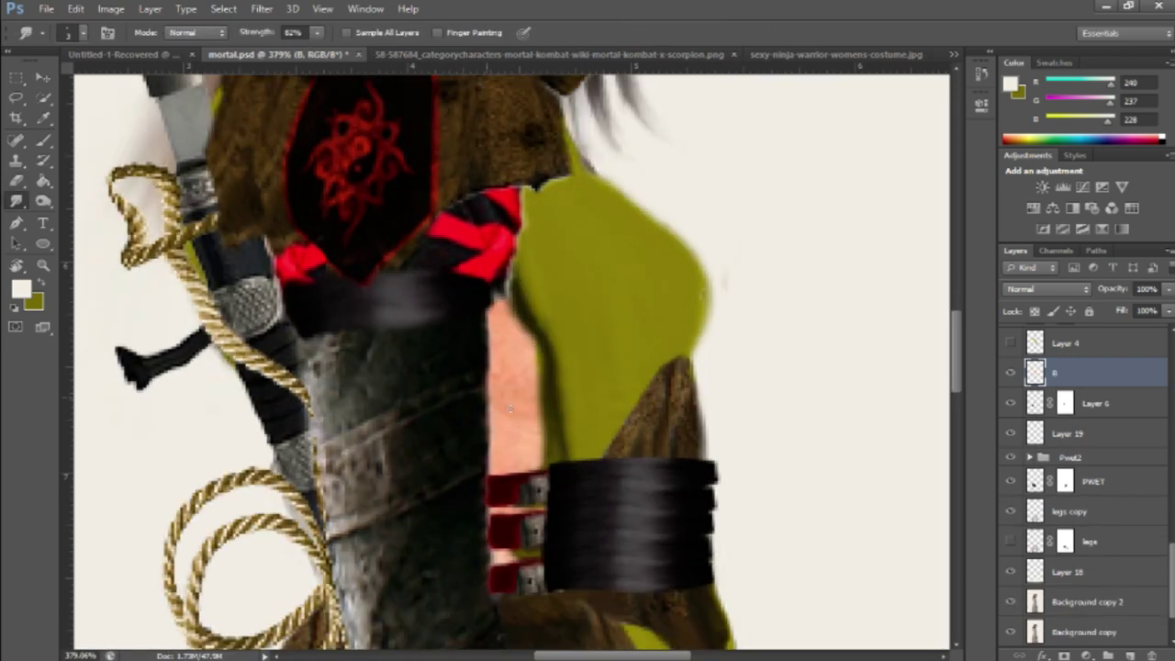
scroll(508, 397, "down", 2)
scroll(507, 398, "down", 2)
Duplicate layer 8 and set the copy's blending mode to Hard Light.
key("ctrl+j")
left_click(1047, 289)
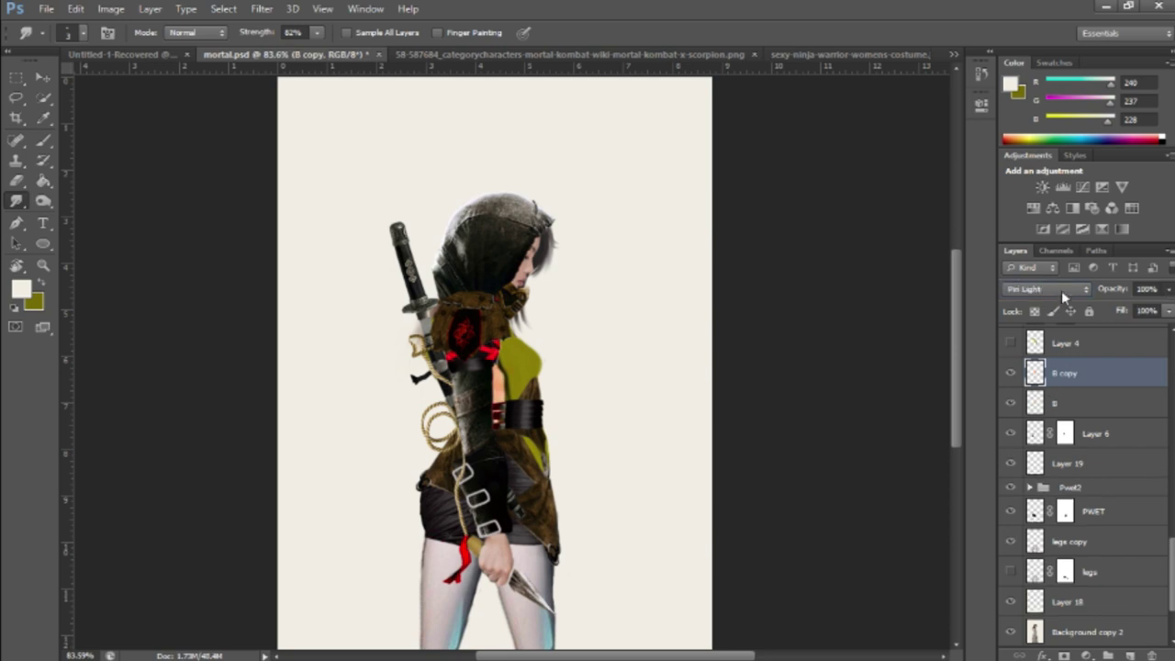
key("v")
scroll(618, 485, "up", 3)
scroll(619, 486, "down", 2)
scroll(1084, 459, "up", 3)
scroll(514, 367, "up", 2)
Add a layer mask to the yellow layer, with colours reset to black and white.
left_click(1064, 656)
left_click(1093, 403)
left_click(1063, 656)
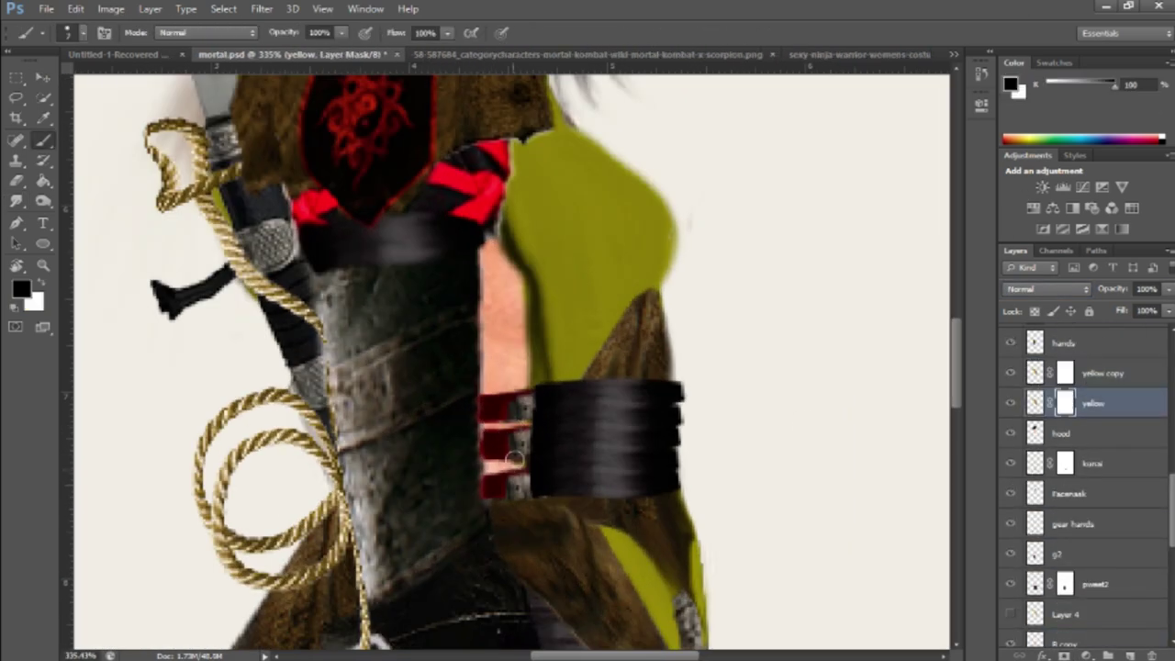
scroll(514, 367, "down", 3)
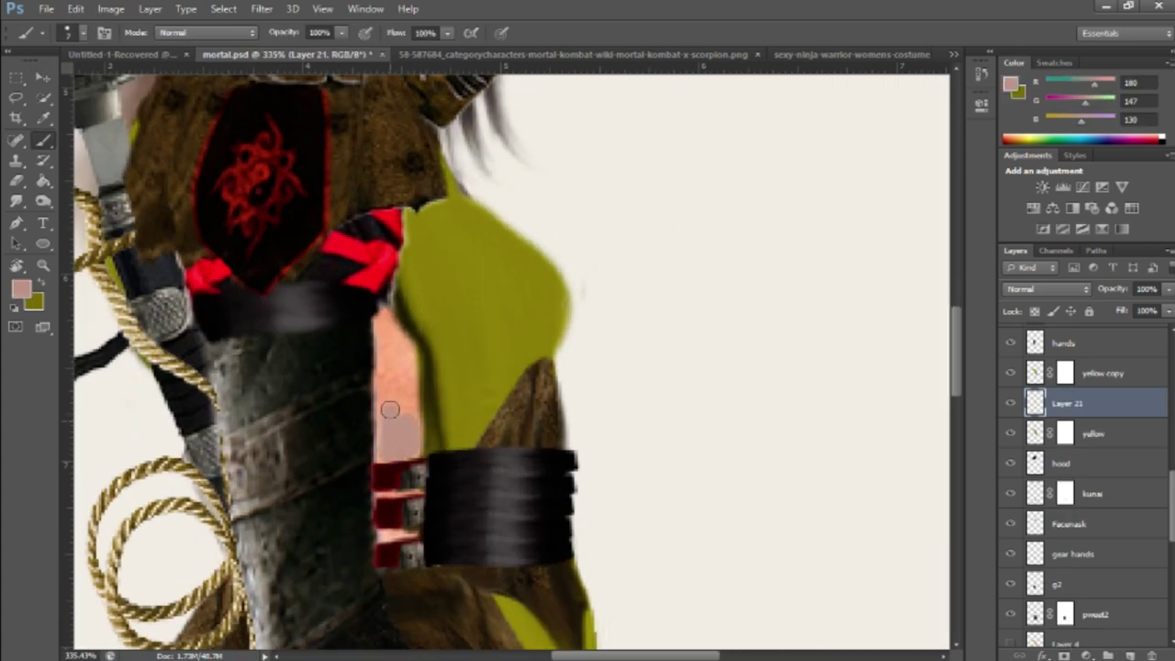
Paint sampled skin tone under the arm on Layer 21, set to Multiply at 21% opacity.
left_click(386, 377, "alt")
scroll(386, 377, "down", 3)
scroll(401, 418, "up", 3)
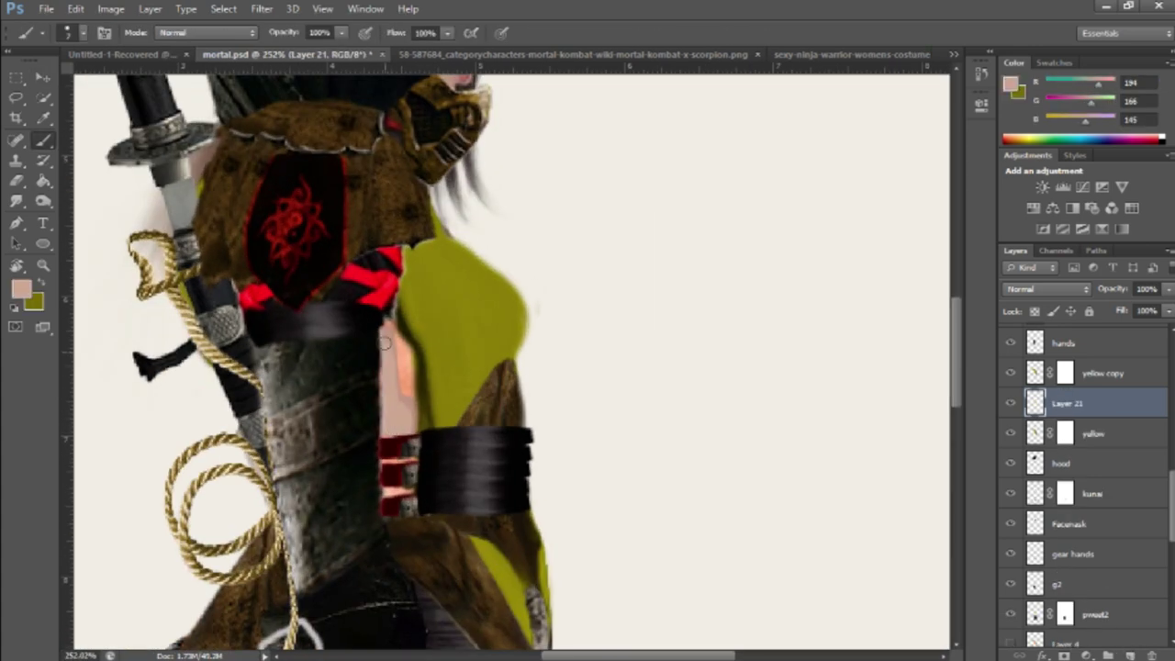
scroll(386, 342, "down", 2)
key("shift+alt+m")
key("2")
key("1")
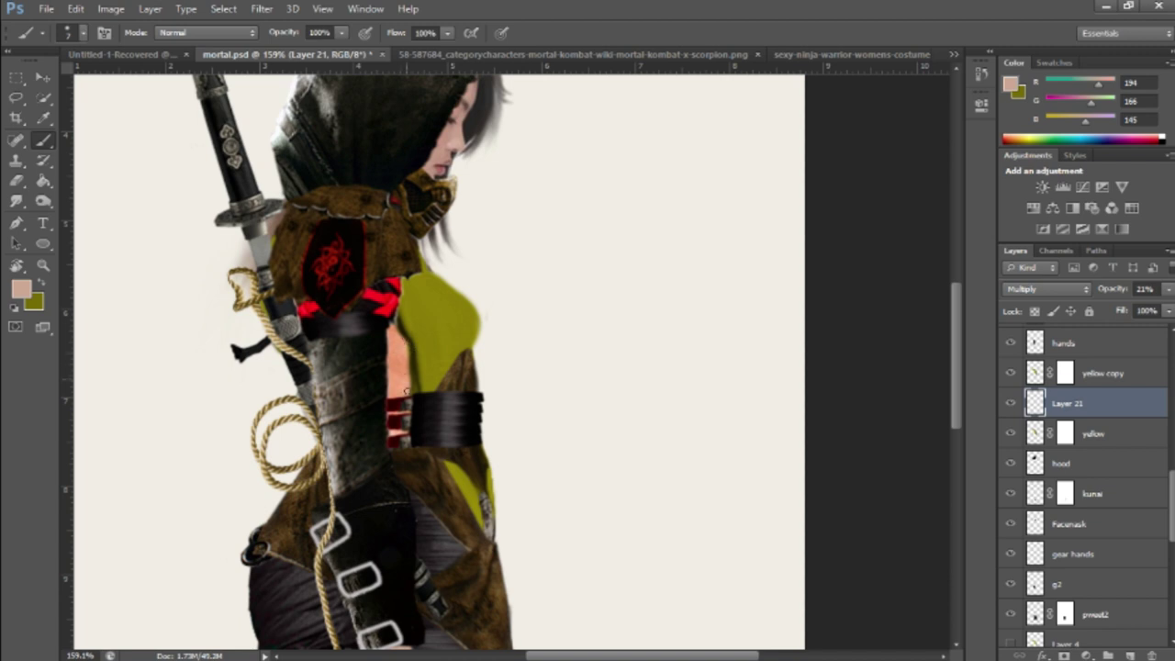
scroll(406, 391, "down", 3)
scroll(1110, 486, "down", 5)
scroll(1110, 486, "up", 5)
scroll(1111, 485, "down", 3)
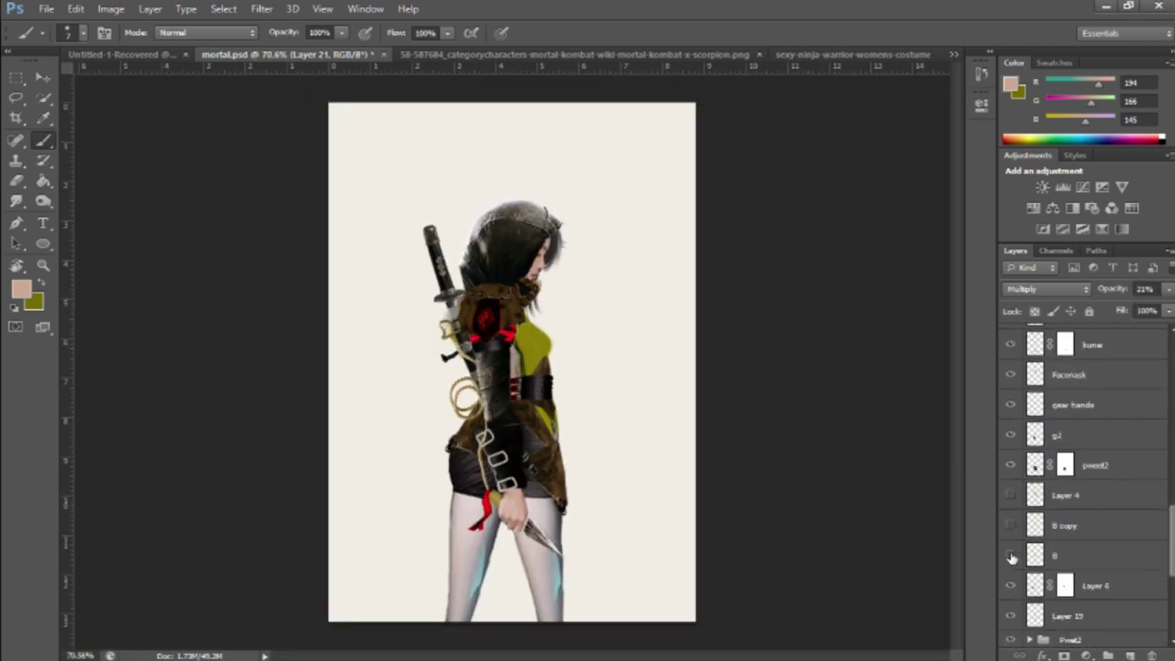
Smudge hair wisps out behind the shoulder on Background copy 2.
left_click(1062, 558)
key("r")
scroll(484, 342, "up", 2)
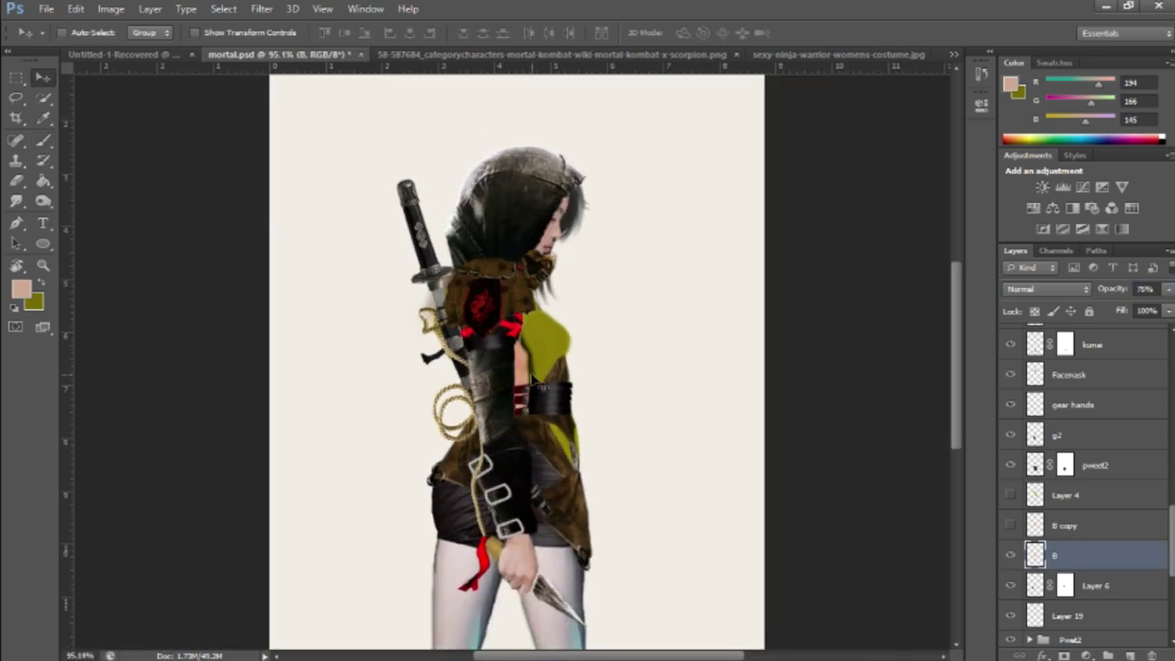
scroll(1110, 517, "down", 5)
left_click(1086, 543)
scroll(429, 326, "up", 3)
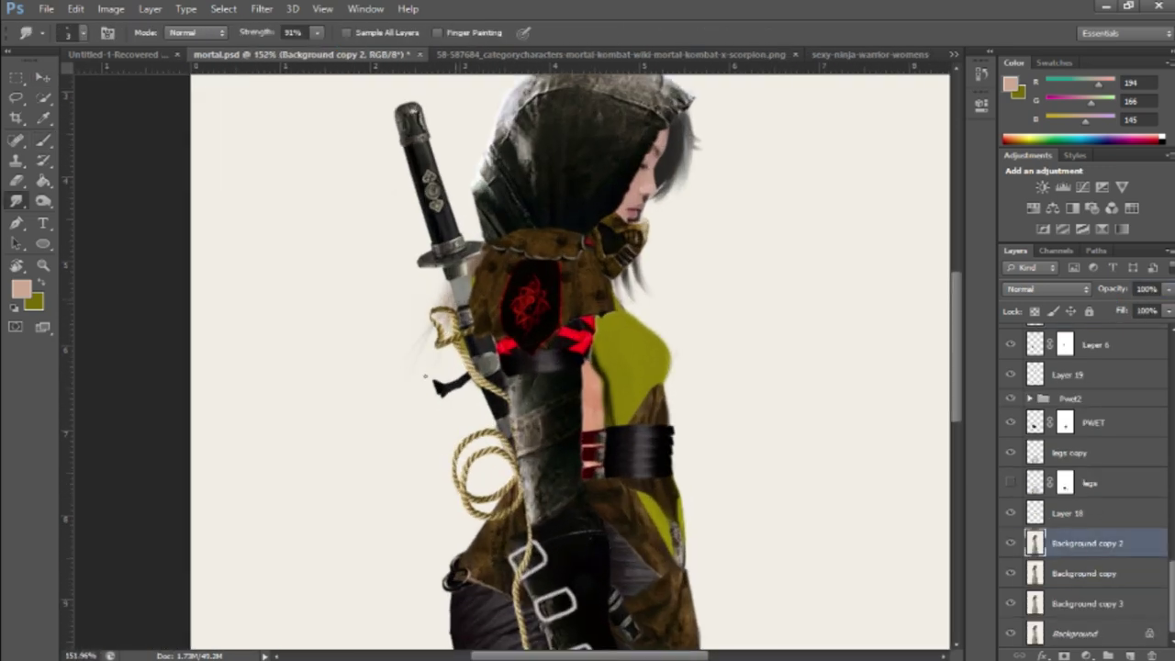
left_click_drag(413, 349, 402, 357)
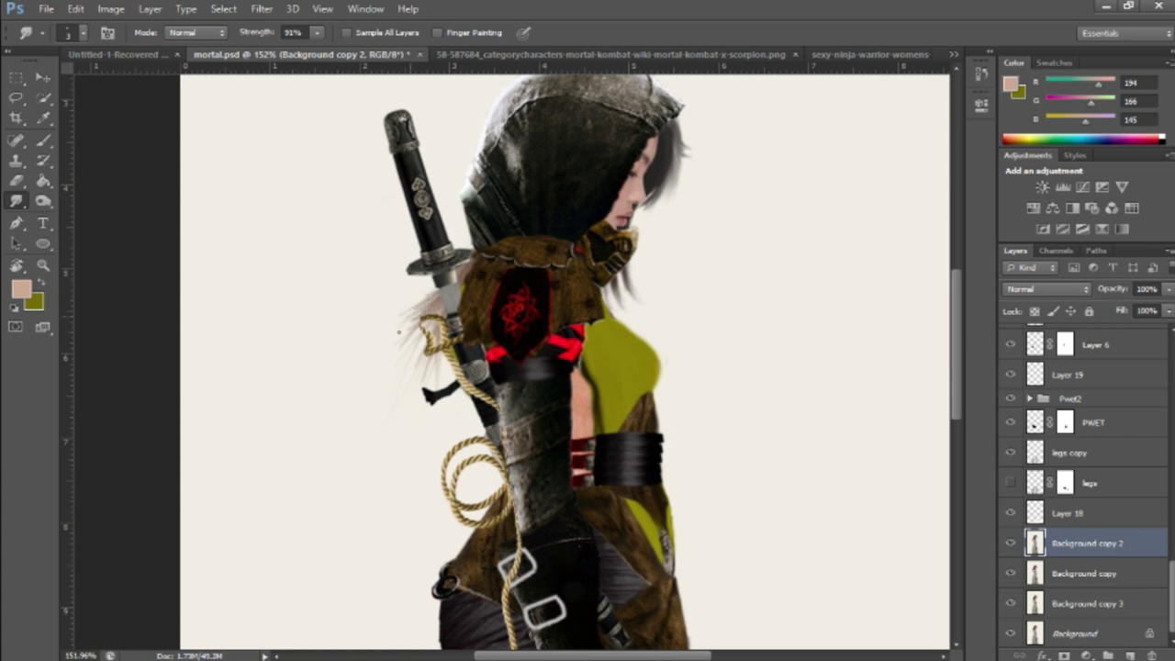
scroll(397, 332, "down", 2)
scroll(399, 362, "up", 2)
scroll(398, 361, "down", 4)
Toggle Background copy 2 off and on to compare, then zoom out to the whole figure.
key("e")
left_click(1011, 543)
key("v")
left_click(1011, 544)
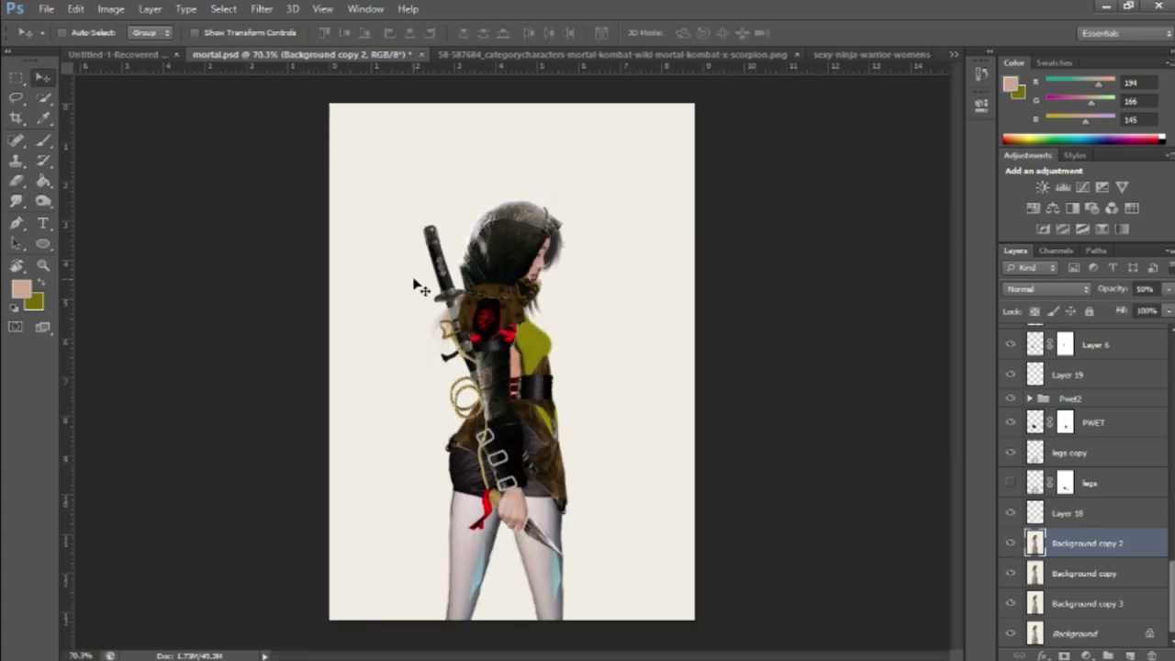
scroll(418, 288, "up", 2)
key("b")
key("r")
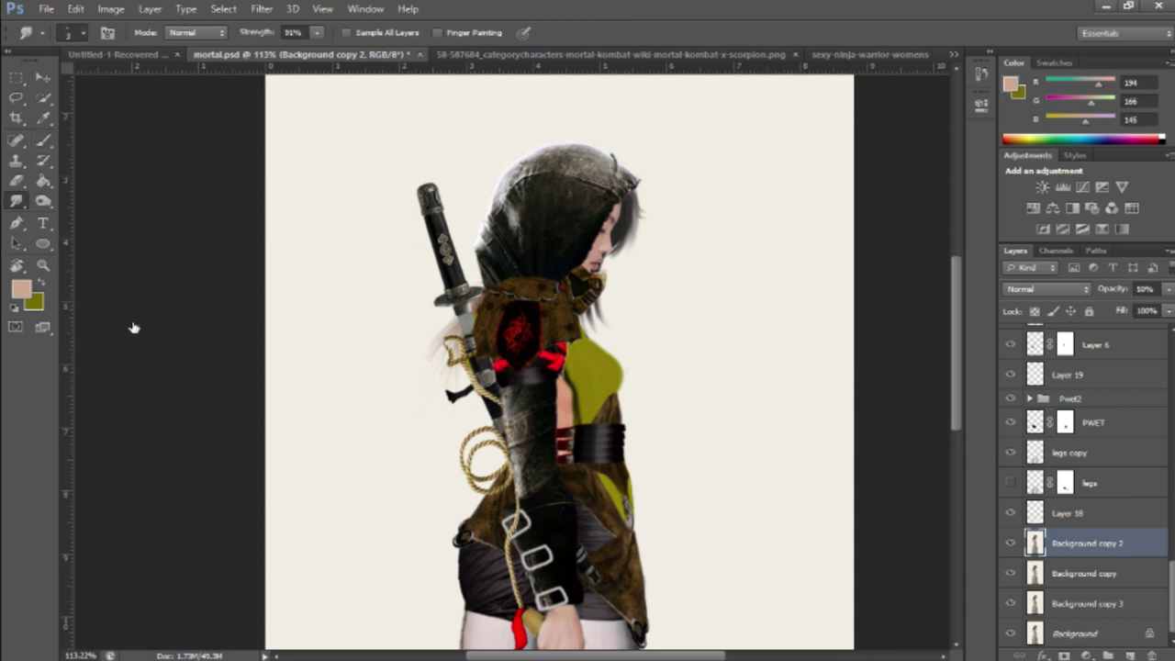
scroll(422, 288, "down", 2)
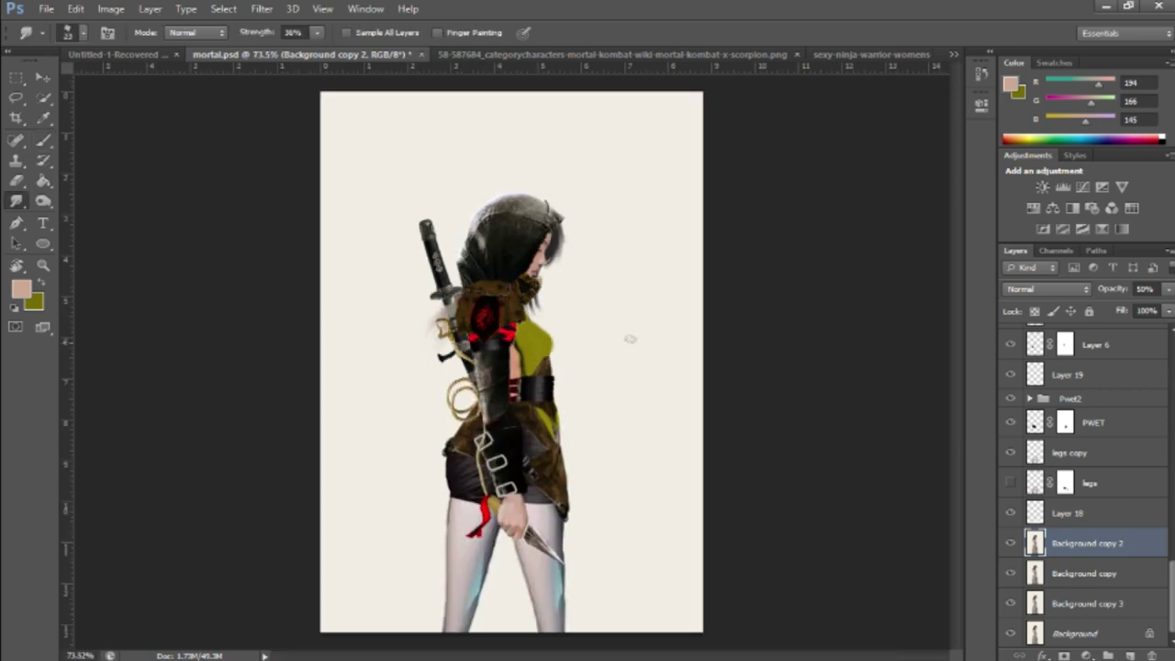
key("v")
key("ctrl+minus")
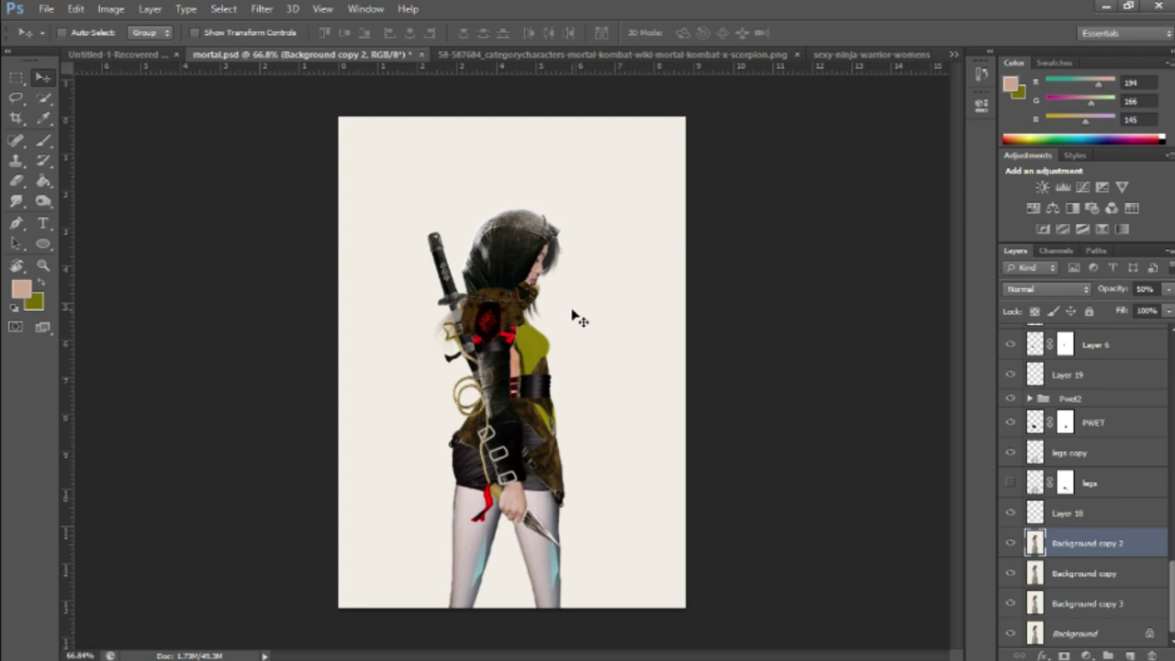
Move the Facemask copy layer down onto the chin and neck.
scroll(1083, 459, "up", 3)
scroll(1084, 440, "up", 3)
left_click(1037, 375)
scroll(480, 282, "up", 3)
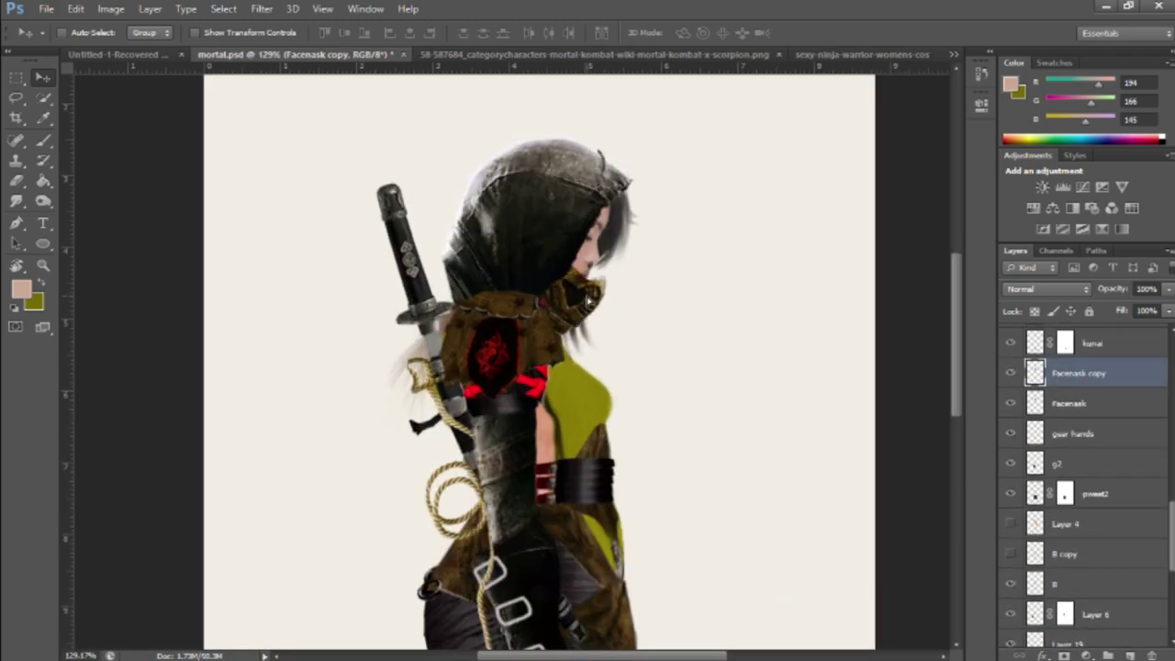
scroll(578, 313, "up", 3)
left_click_drag(579, 312, 582, 328)
scroll(582, 420, "down", 4)
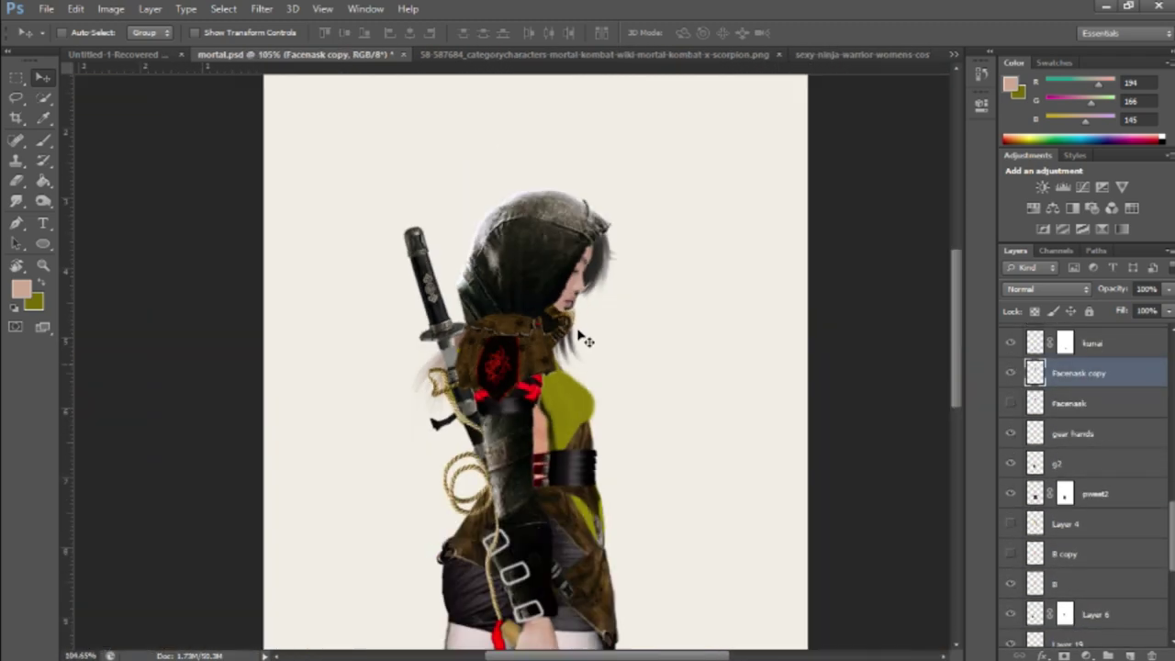
scroll(1065, 522, "down", 5)
Warp a copy of the background figure layer and make it 100% opaque.
left_click(1028, 541)
scroll(545, 298, "up", 1)
key("ctrl+t")
right_click(545, 298)
left_click(578, 431)
key("Return")
scroll(1016, 556, "down", 1)
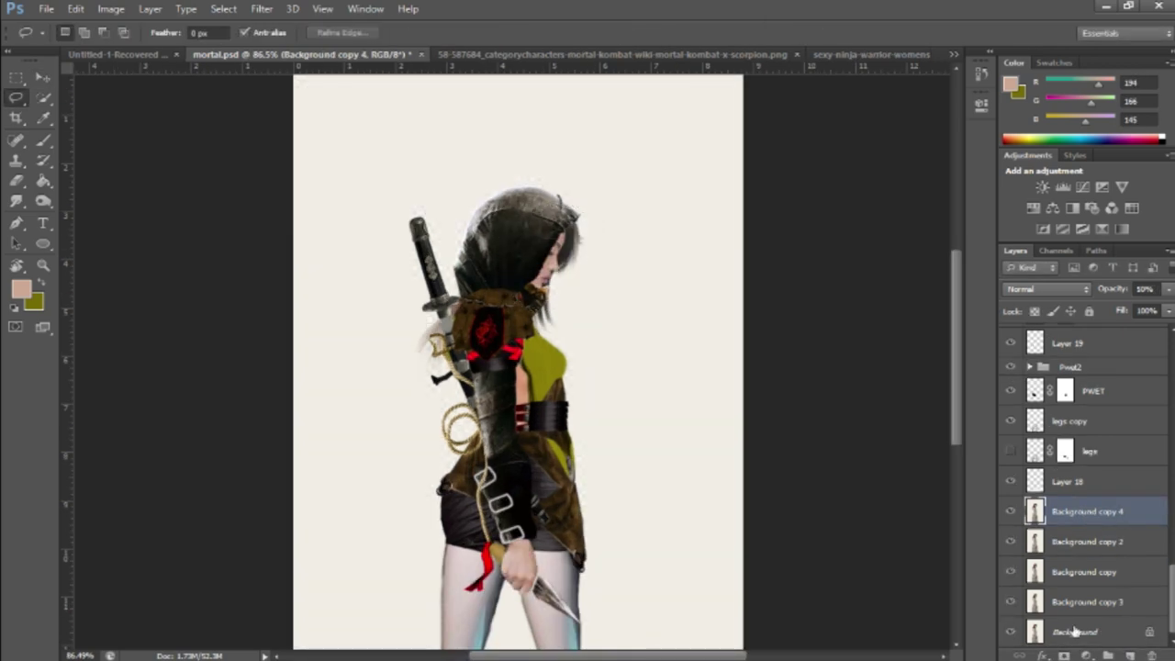
key("0")
Select the head and warp it so the hair flares behind, then deselect.
mouse_move(533, 280)
left_mouse_down()
mouse_move(652, 291)
mouse_move(634, 316)
mouse_move(676, 307)
left_mouse_up()
key("ctrl+t")
right_click(597, 275)
left_click(633, 408)
mouse_move(569, 276)
left_mouse_down()
mouse_move(583, 290)
mouse_move(574, 275)
left_mouse_up()
scroll(559, 260, "up", 3)
key("Return")
key("ctrl+d")
Reselect the Facemask copy layer.
scroll(827, 367, "down", 2)
scroll(725, 439, "up", 3)
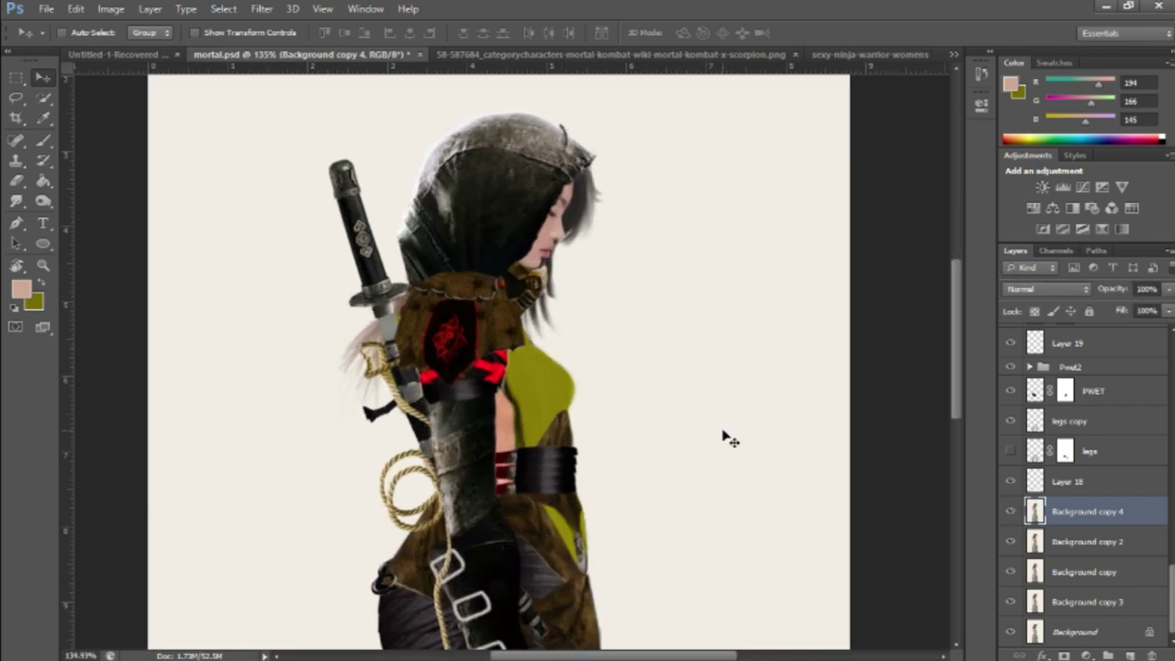
scroll(731, 439, "down", 2)
scroll(1109, 517, "up", 3)
left_click(1079, 404)
scroll(615, 297, "down", 1)
scroll(551, 324, "up", 1)
scroll(551, 323, "down", 1)
Check the ninja costume reference image, then return to the ninja document.
scroll(572, 375, "up", 2)
left_click(863, 54)
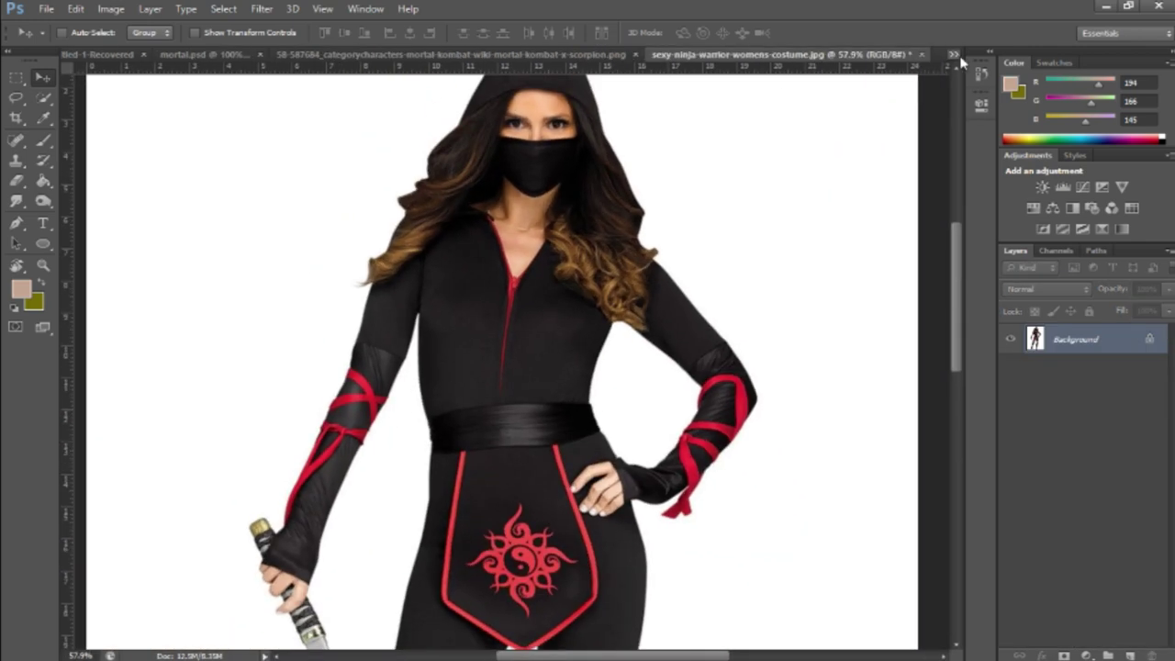
key("ctrl+Tab")
key("ctrl+shift+Tab")
key("w")
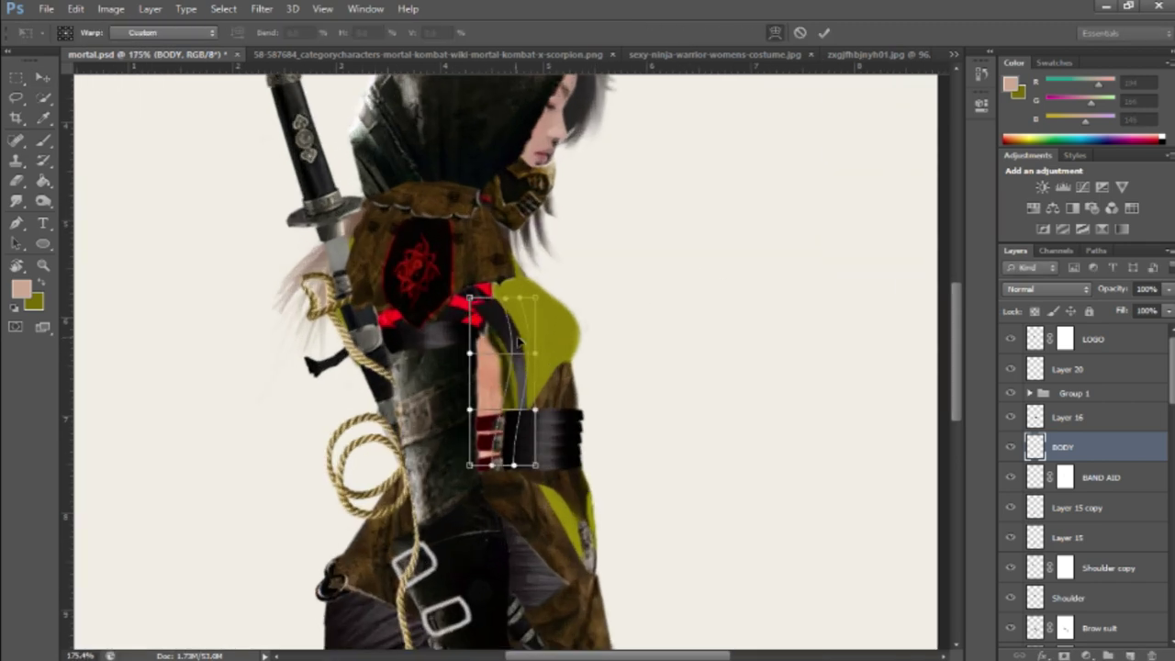
Skew the BODY layer's lower arm piece to the left and fit the document in view.
left_click_drag(505, 466, 487, 469)
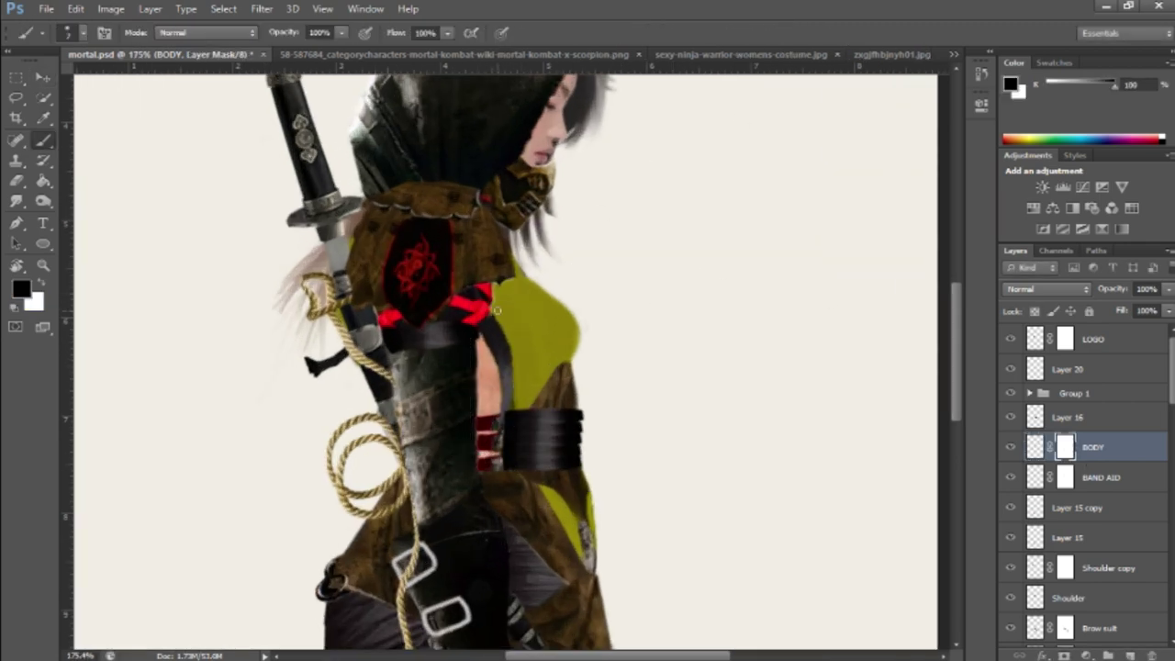
key("ctrl+0")
scroll(373, 328, "up", 1, "alt")
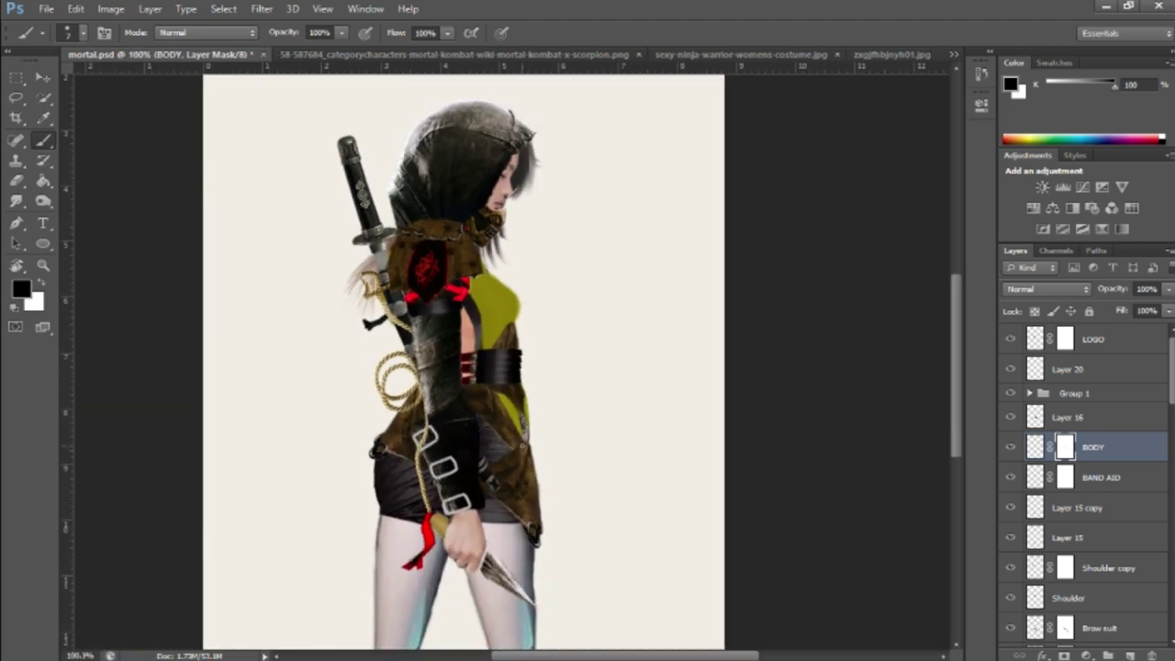
scroll(413, 275, "down", 2, "alt")
key("v")
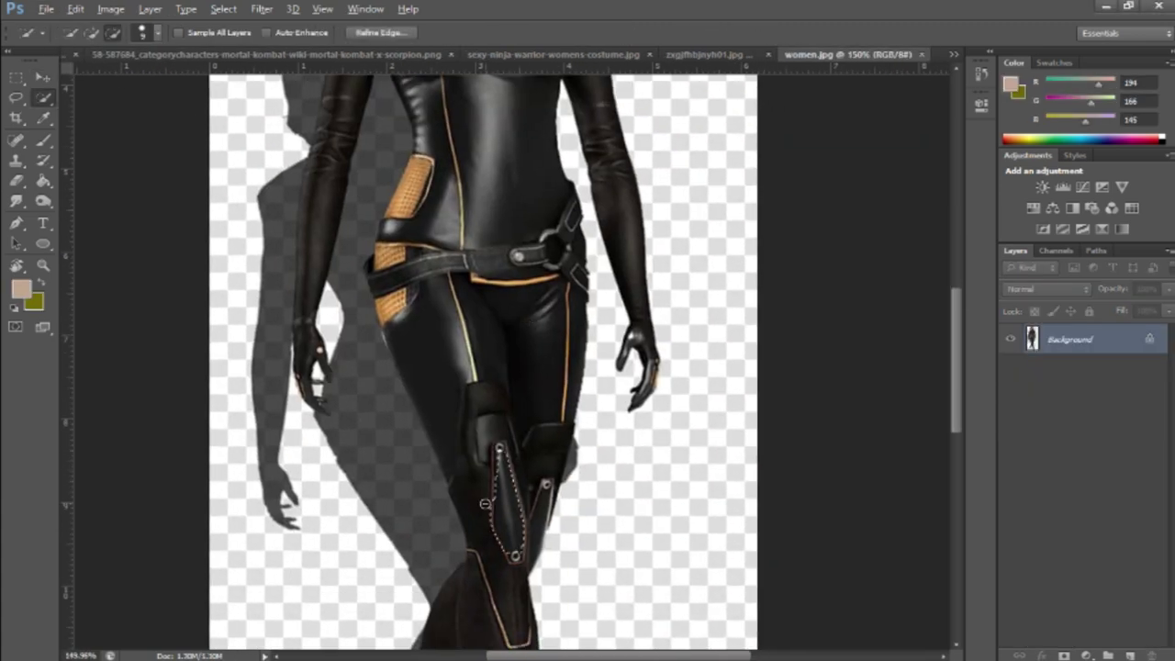
Transform Layer 22's strap piece onto the forearm and raise it just below LOGO.
scroll(496, 551, "up", 2, "alt")
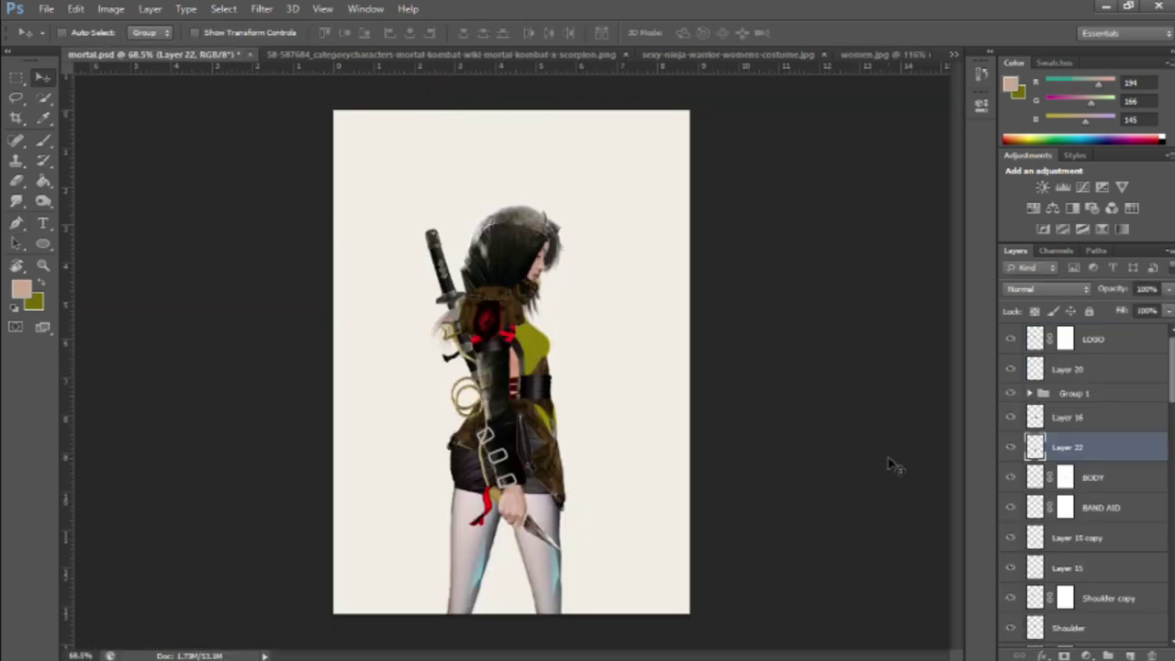
scroll(496, 456, "up", 3, "alt")
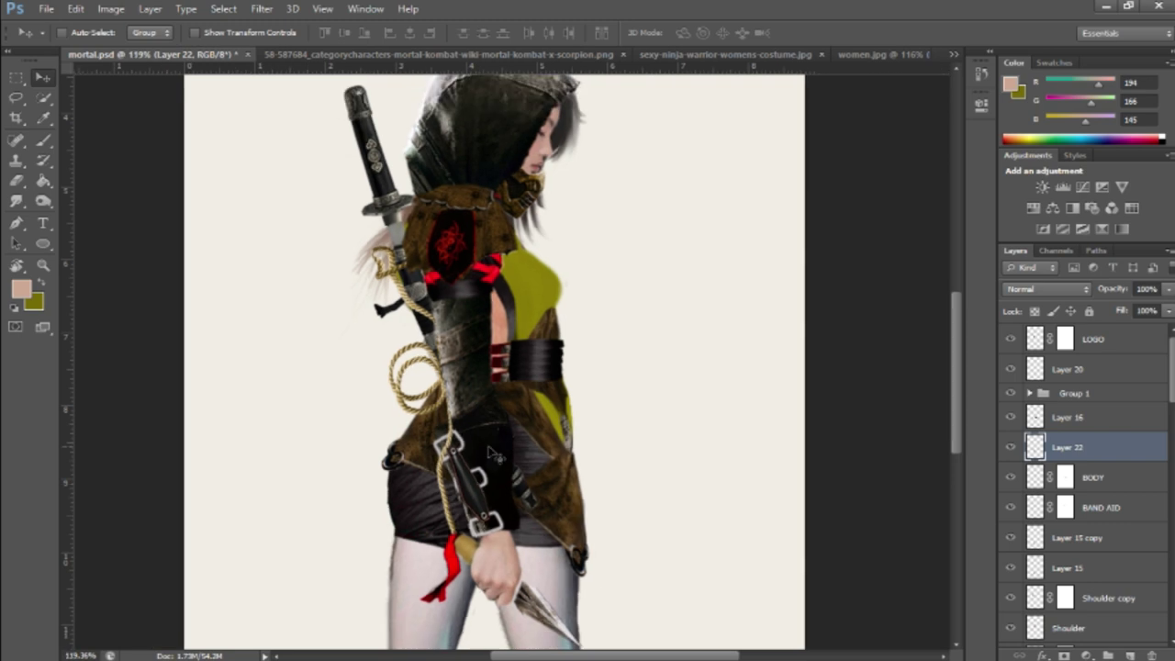
scroll(493, 454, "down", 1, "alt")
key("ctrl+t")
key("Return")
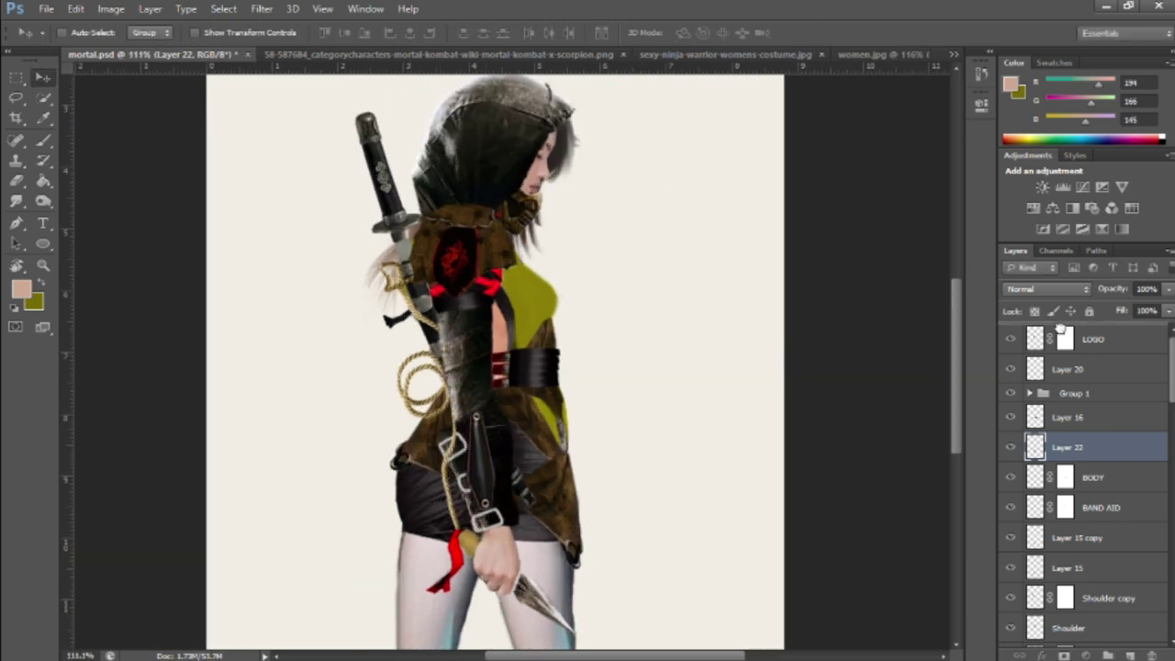
key("ctrl+]")
key("ctrl+]")
key("ctrl+]")
scroll(495, 368, "down", 4, "alt")
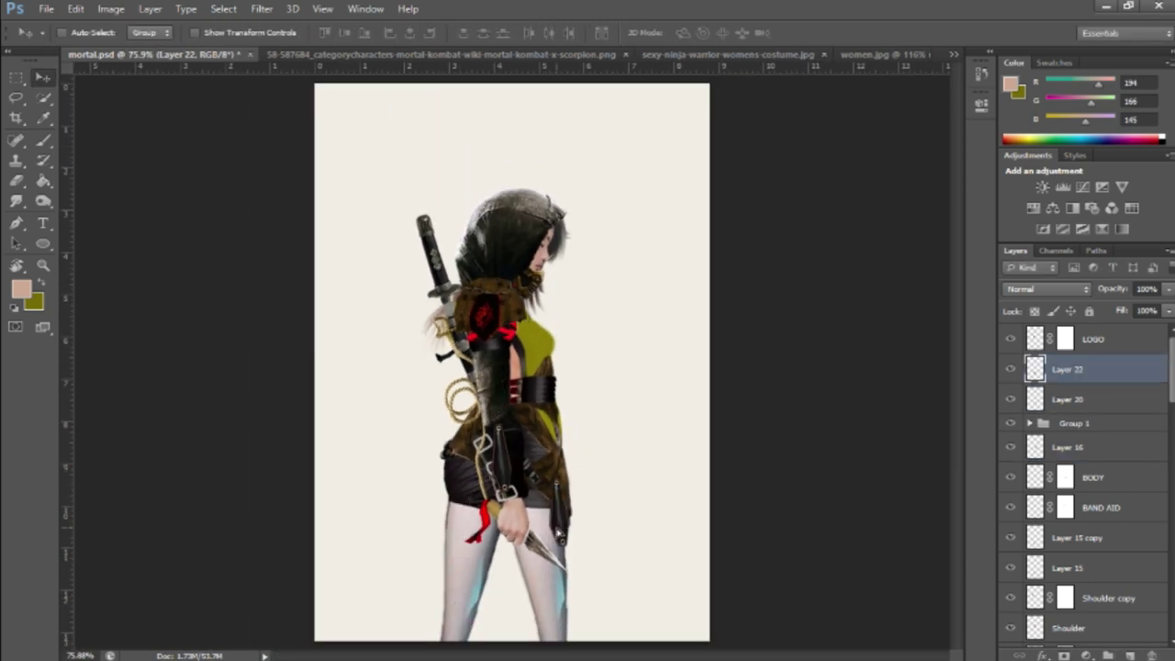
Rename Layer 22 to 'Hands'.
double_click(1067, 369)
type("Hands")
key("Return")
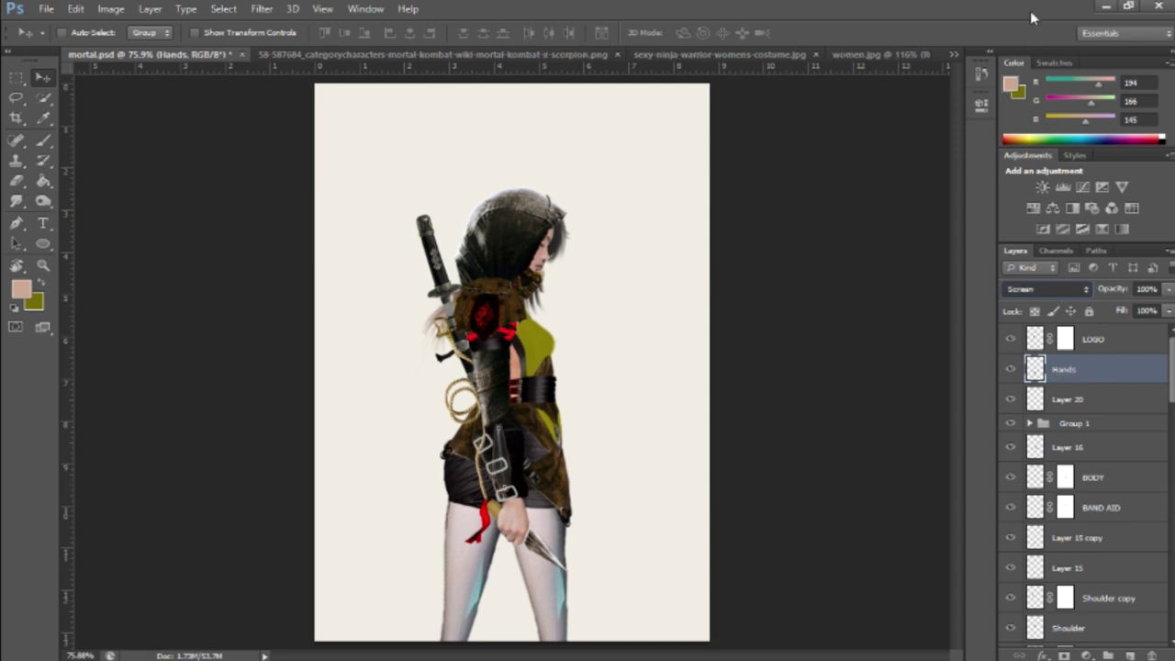
scroll(601, 376, "down", 2, "alt")
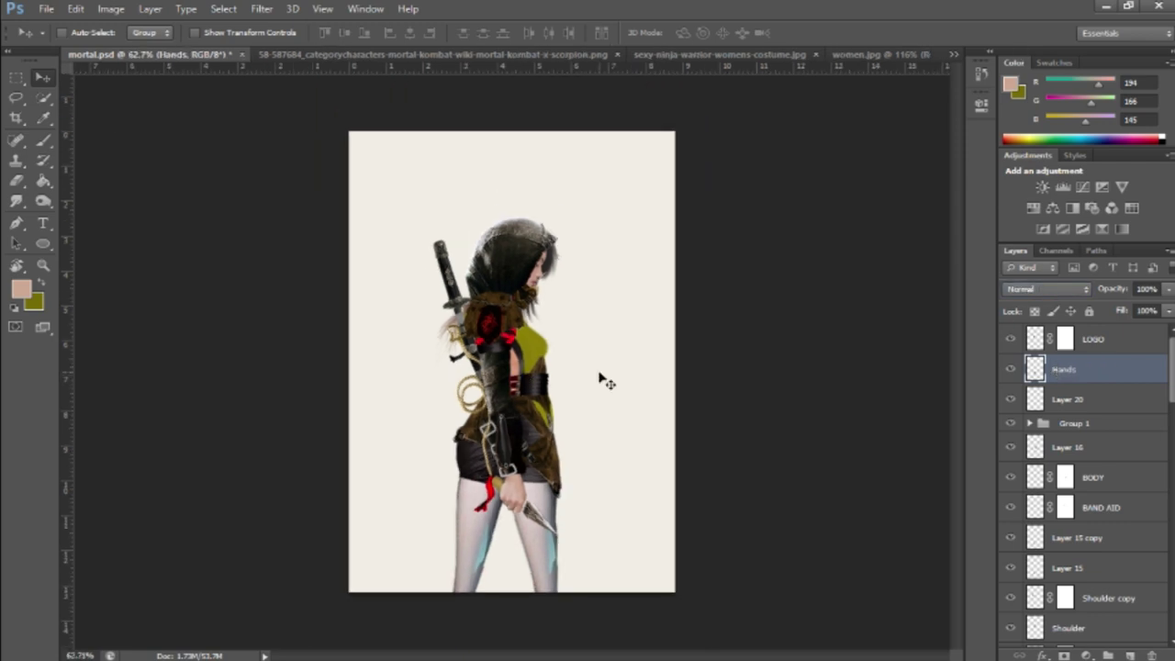
scroll(510, 358, "up", 1, "alt")
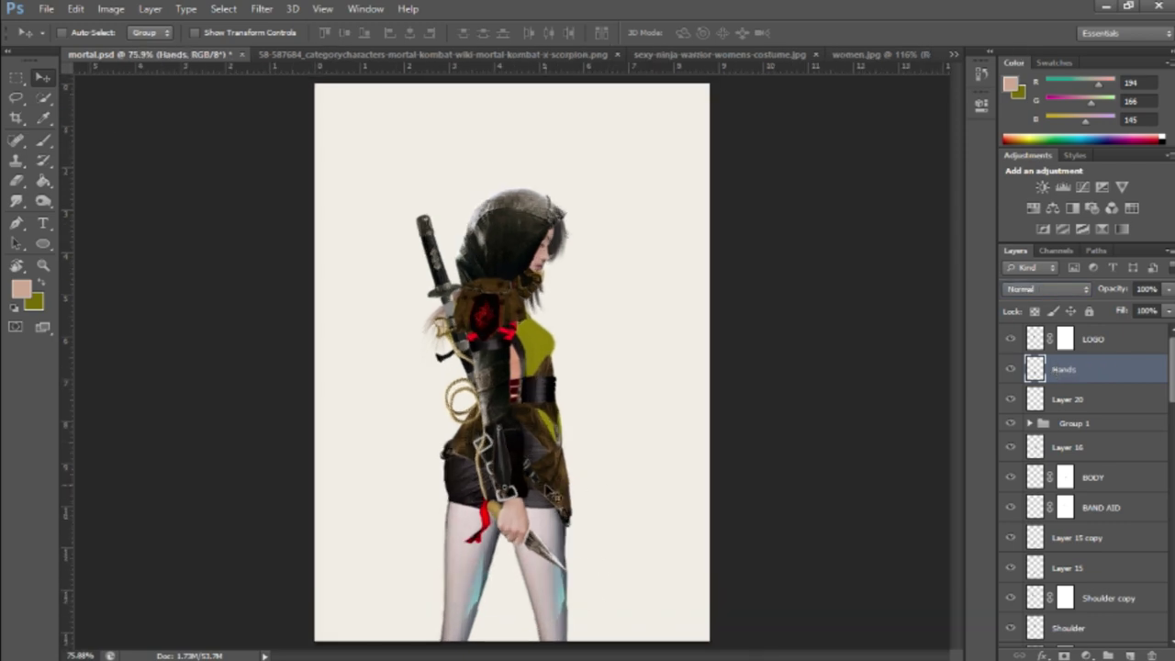
Trace the red-trimmed emblem flap on the costume photo with the Pen tool.
left_click(676, 54)
key("p")
scroll(515, 367, "down", 3)
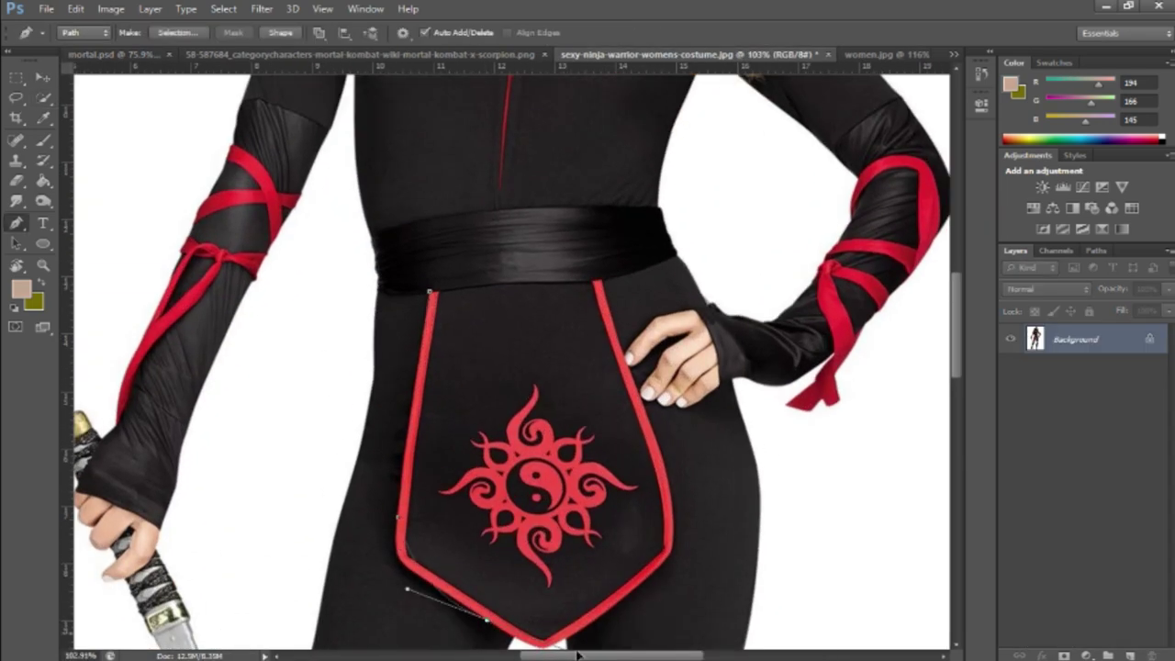
scroll(551, 459, "down", 3)
left_click_drag(603, 498, 721, 630)
scroll(702, 407, "up", 2)
scroll(609, 260, "up", 1, "alt")
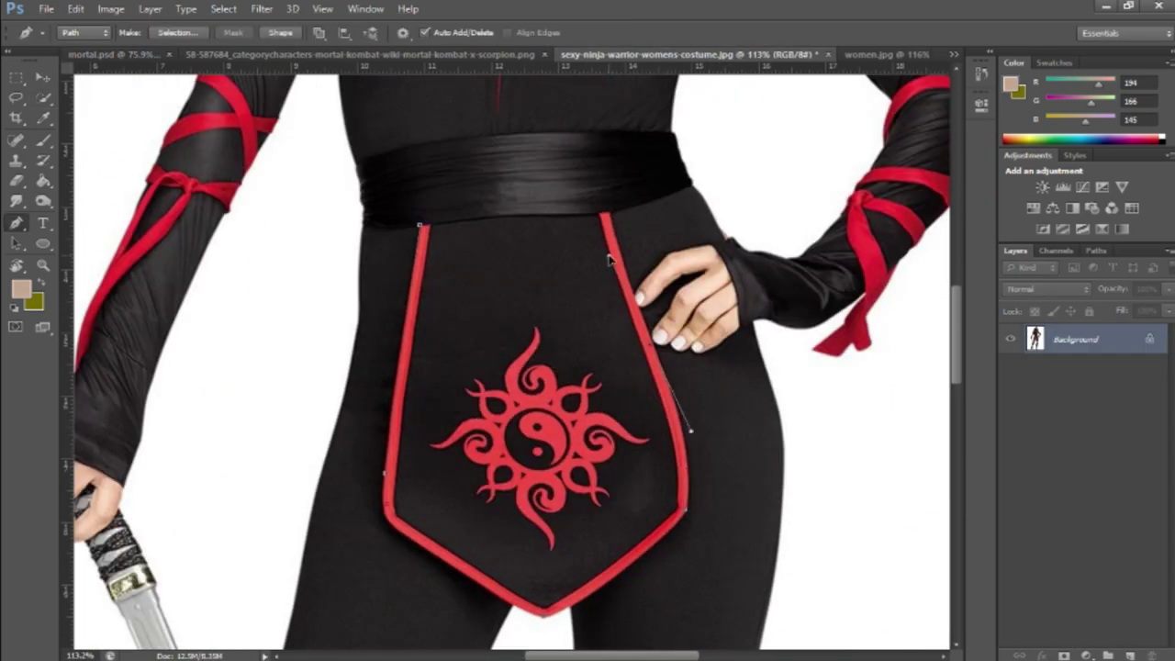
scroll(608, 216, "up", 2, "alt")
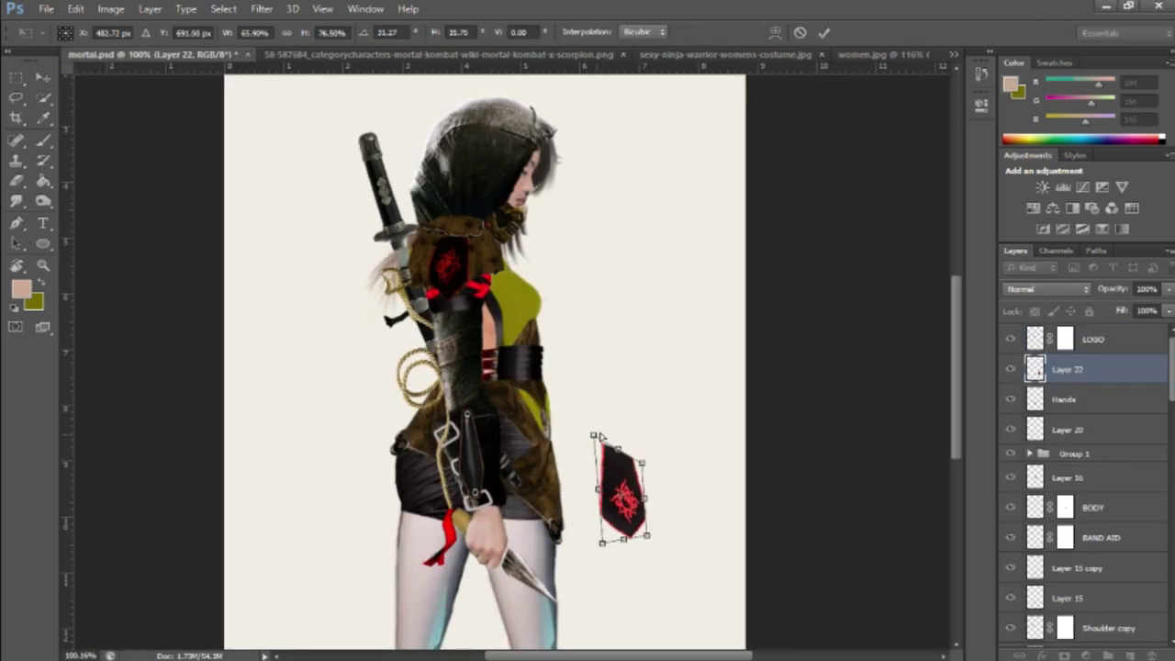
Place the emblem panel at the figure's hip and warp it to hang there.
key("Return")
left_click_drag(646, 501, 571, 502)
scroll(570, 502, "up", 1, "alt")
key("ctrl+t")
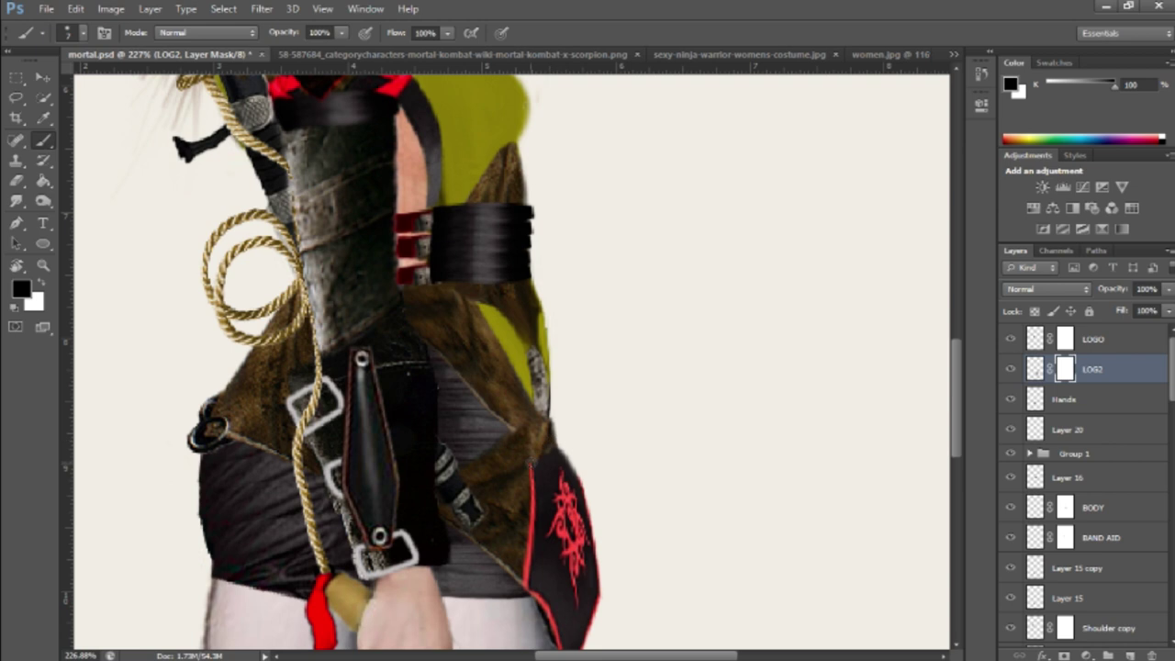
scroll(635, 393, "down", 2, "alt")
scroll(634, 393, "down", 2, "alt")
scroll(635, 393, "up", 4, "alt")
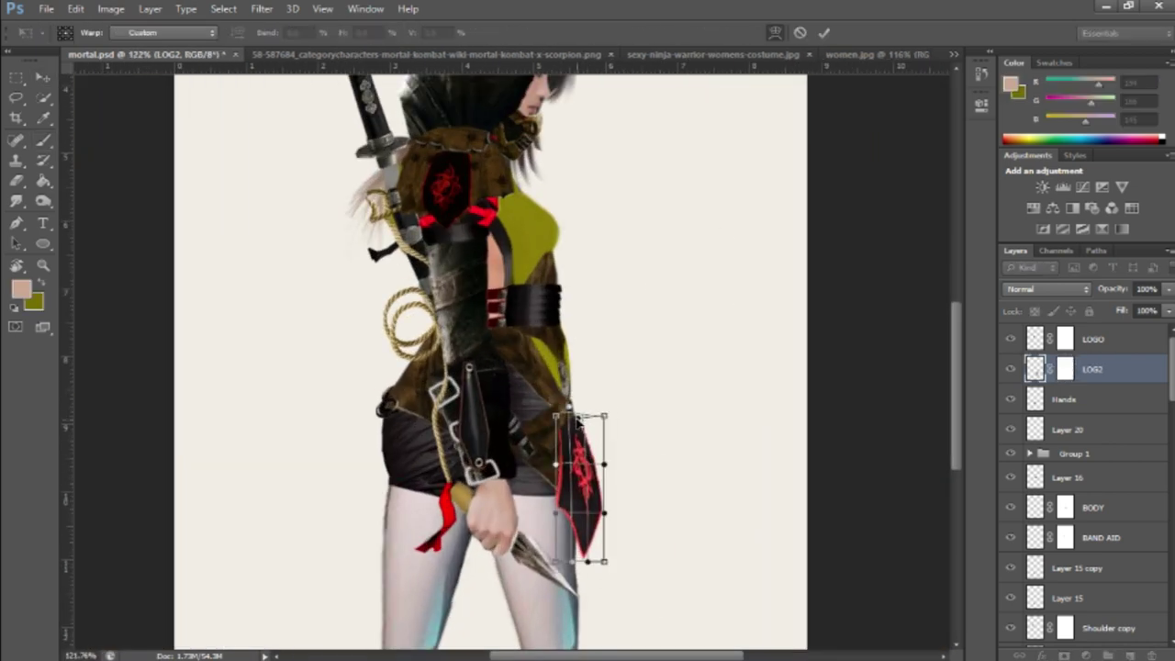
key("Return")
Cycle to the women reference image and commit the transform on the new buckle piece.
key("ctrl+Tab")
key("ctrl+Tab")
key("ctrl+Tab")
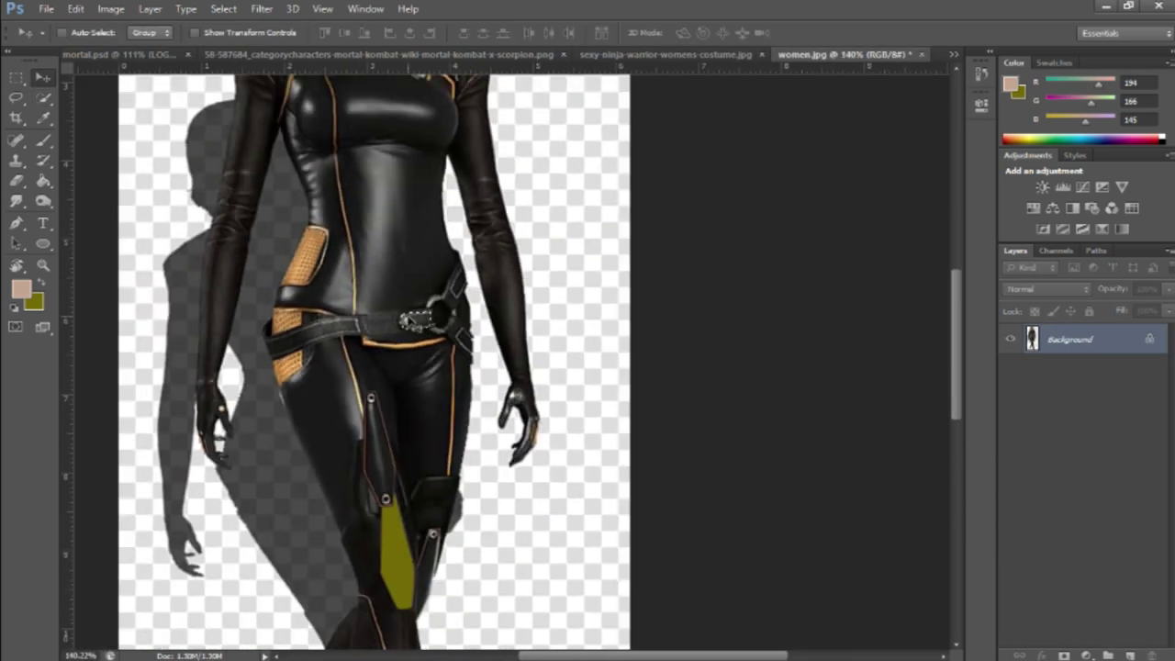
key("ctrl+Tab")
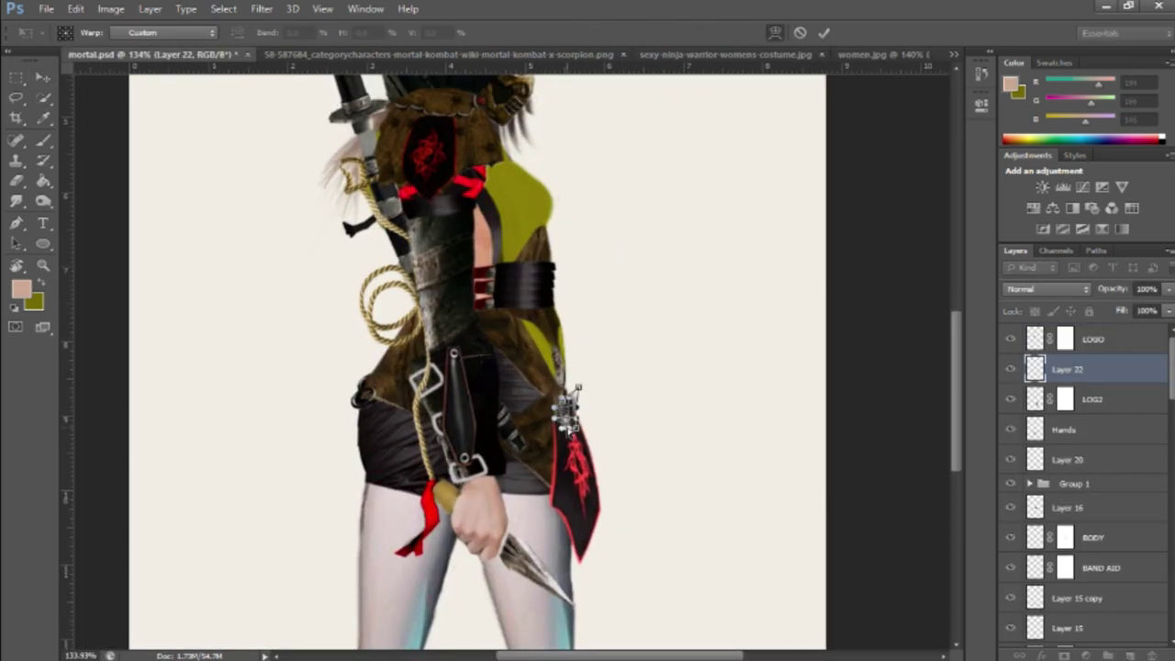
key("Return")
scroll(578, 381, "down", 2)
scroll(615, 349, "down", 1)
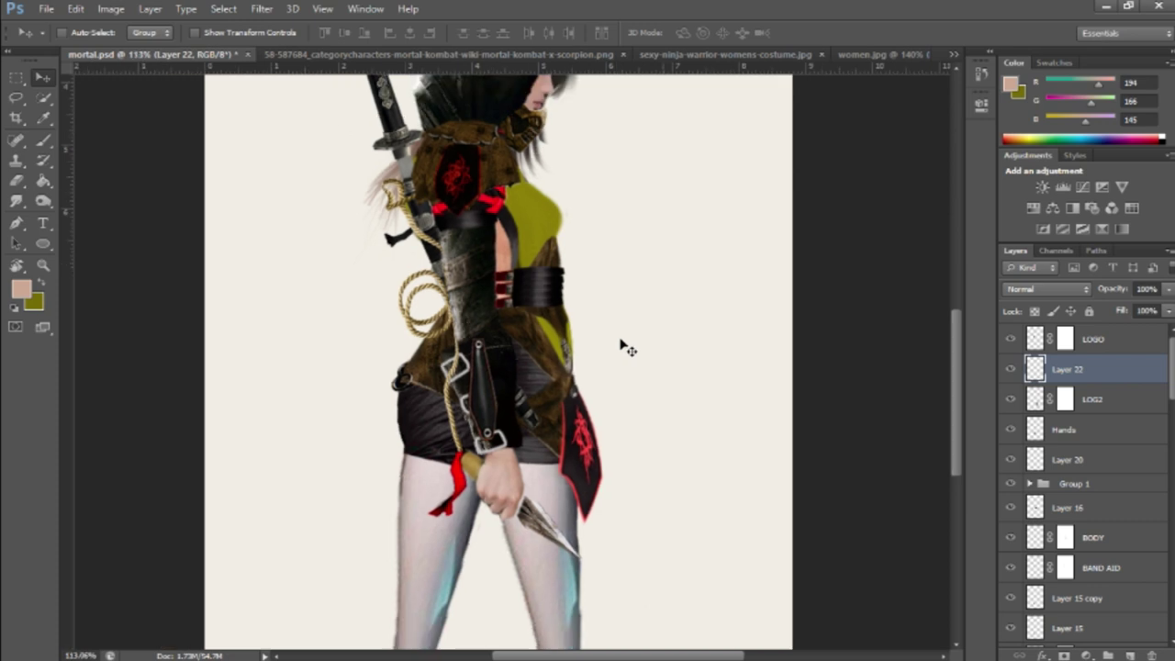
scroll(627, 348, "down", 1)
scroll(570, 405, "down", 1)
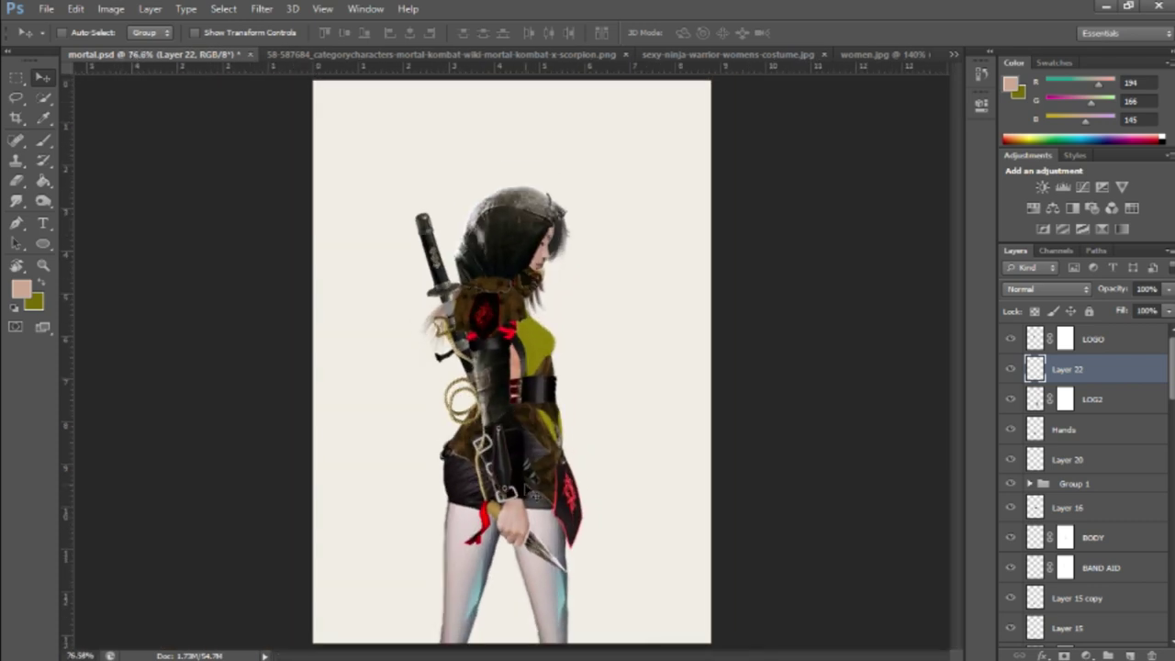
scroll(1074, 441, "down", 2)
scroll(1074, 459, "down", 3)
Select the legs copy layer and cycle through the eraser, pen and move tools.
left_click(1073, 483)
key("e")
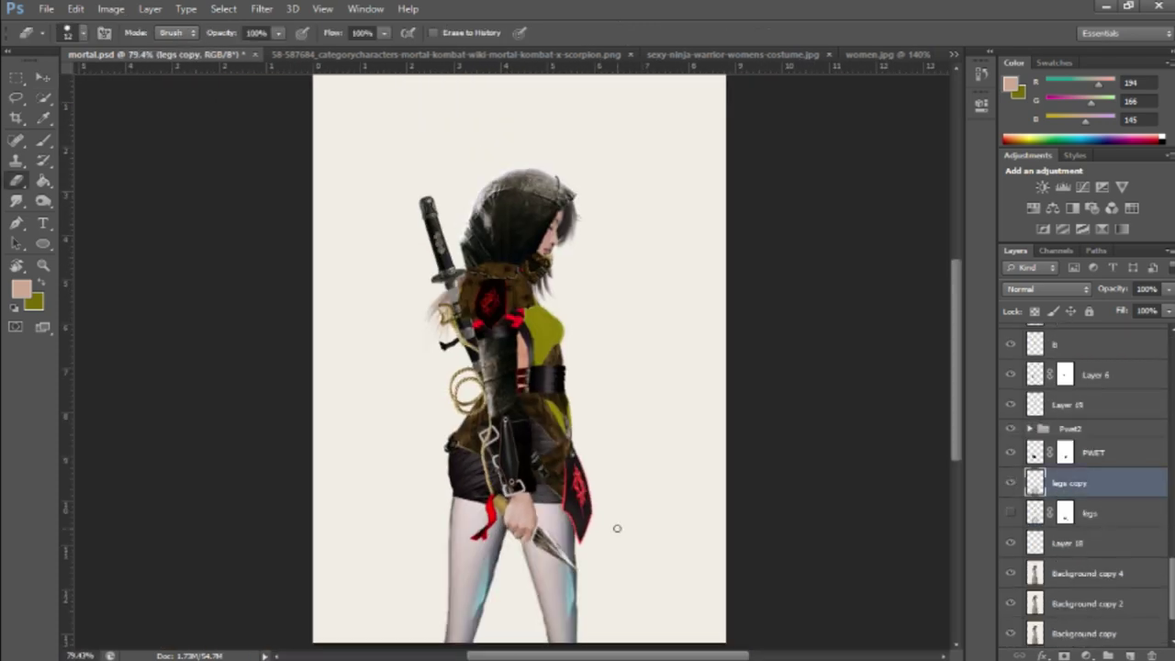
scroll(551, 514, "up", 5)
scroll(494, 497, "up", 1)
key("p")
scroll(489, 459, "down", 3)
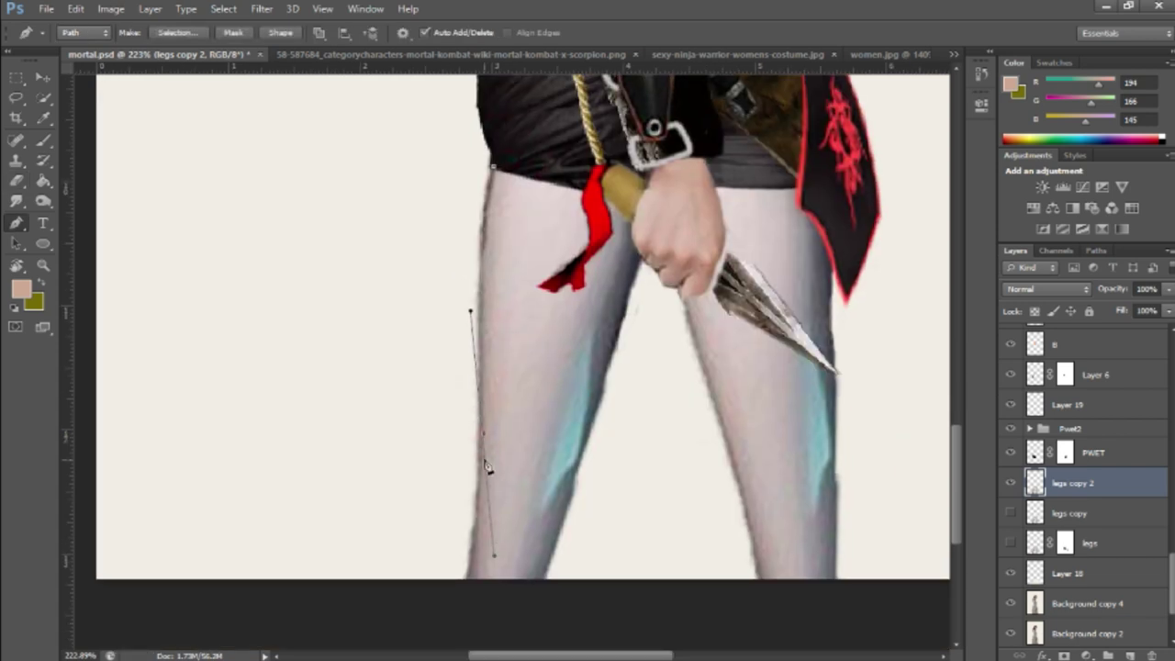
scroll(460, 185, "down", 4)
scroll(375, 283, "down", 2)
key("v")
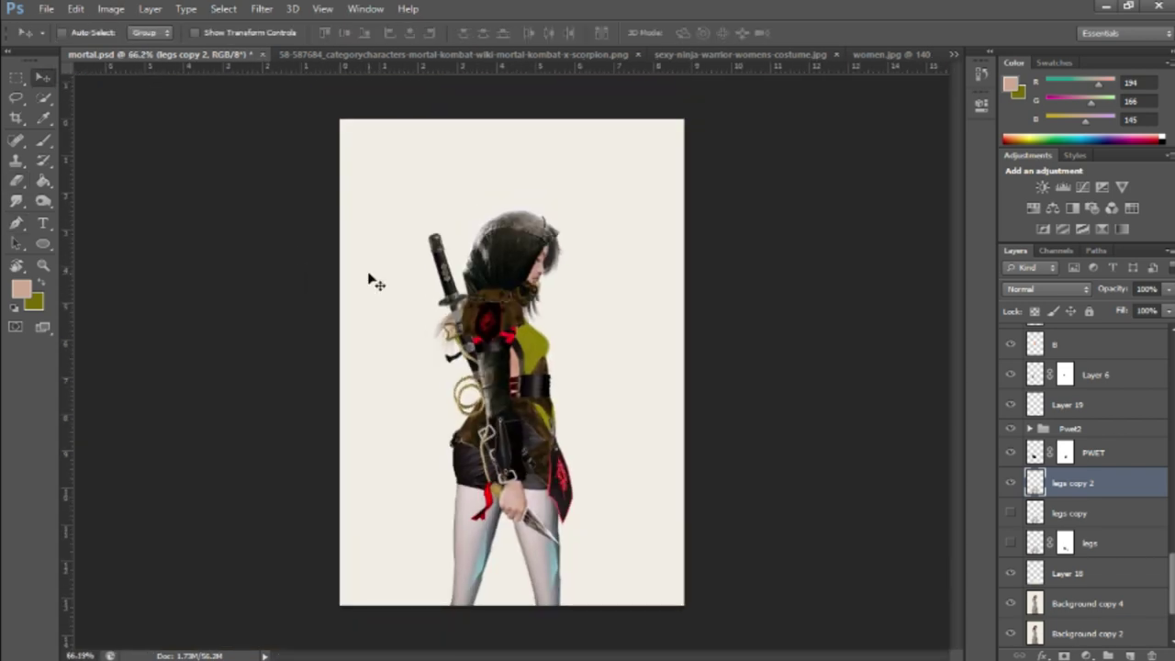
scroll(439, 306, "up", 1)
Rename the LOG2 emblem's layer to 'bolt og logo' and return to the costume photo.
left_click(1093, 400)
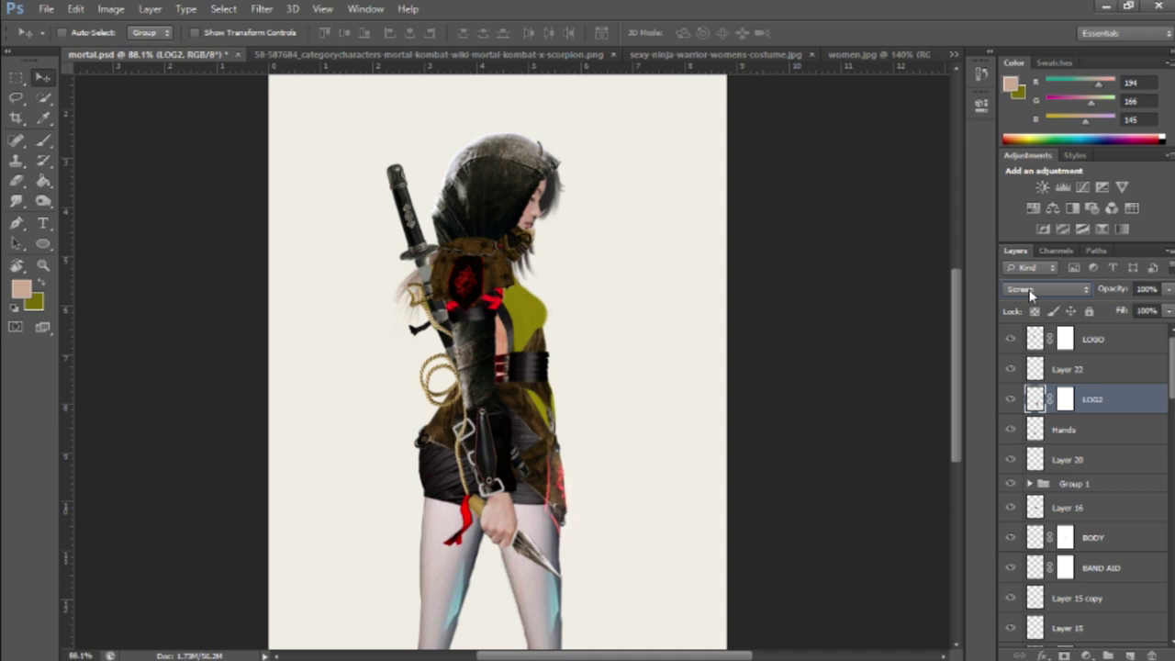
double_click(1067, 370)
type("bolt og logo")
key("Return")
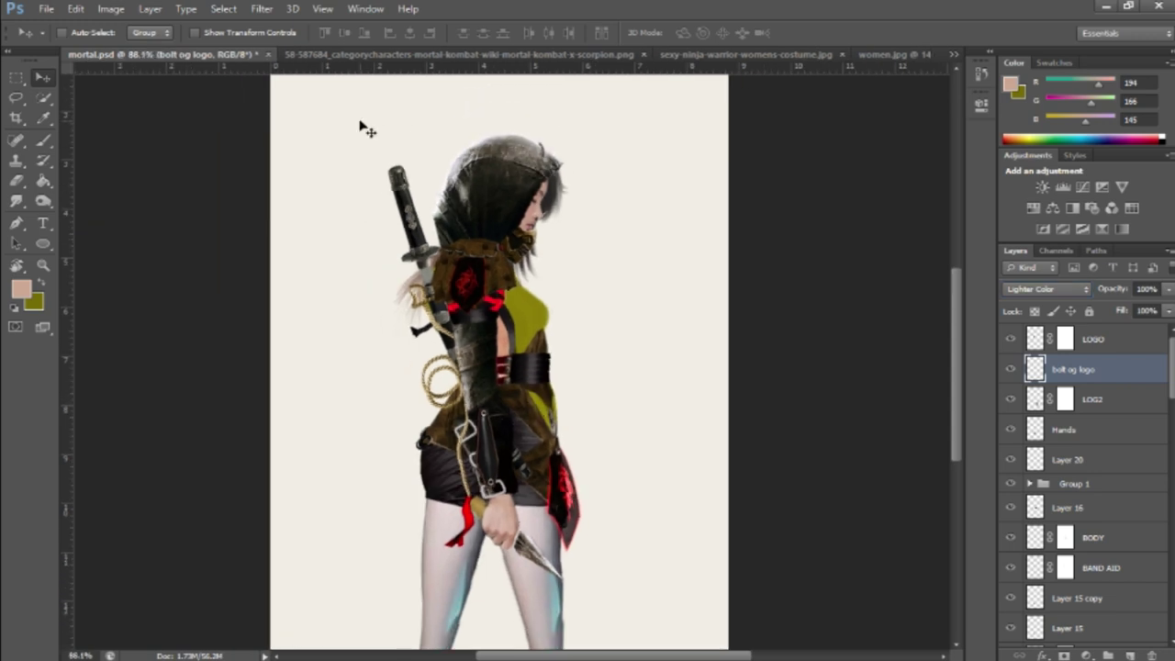
key("ctrl+Tab")
key("ctrl+Tab")
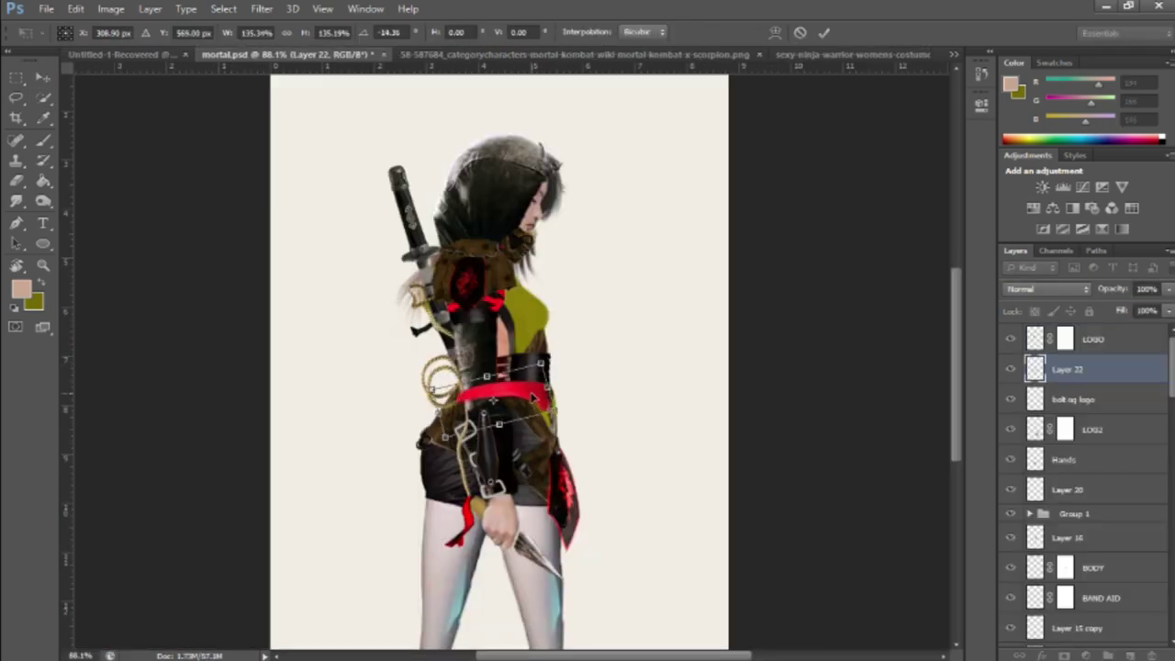
Rename the pasted belt layer 'RED built', warp it around her waist and cycle blend modes.
key("Return")
double_click(1070, 369)
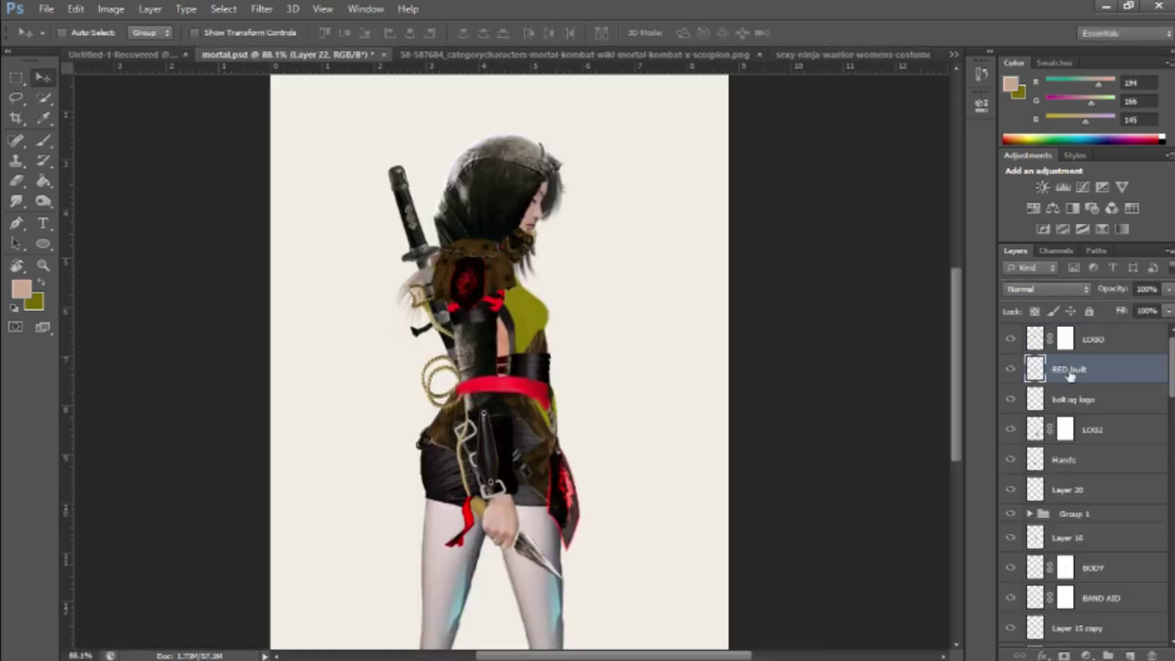
key("Return")
key("ctrl+t")
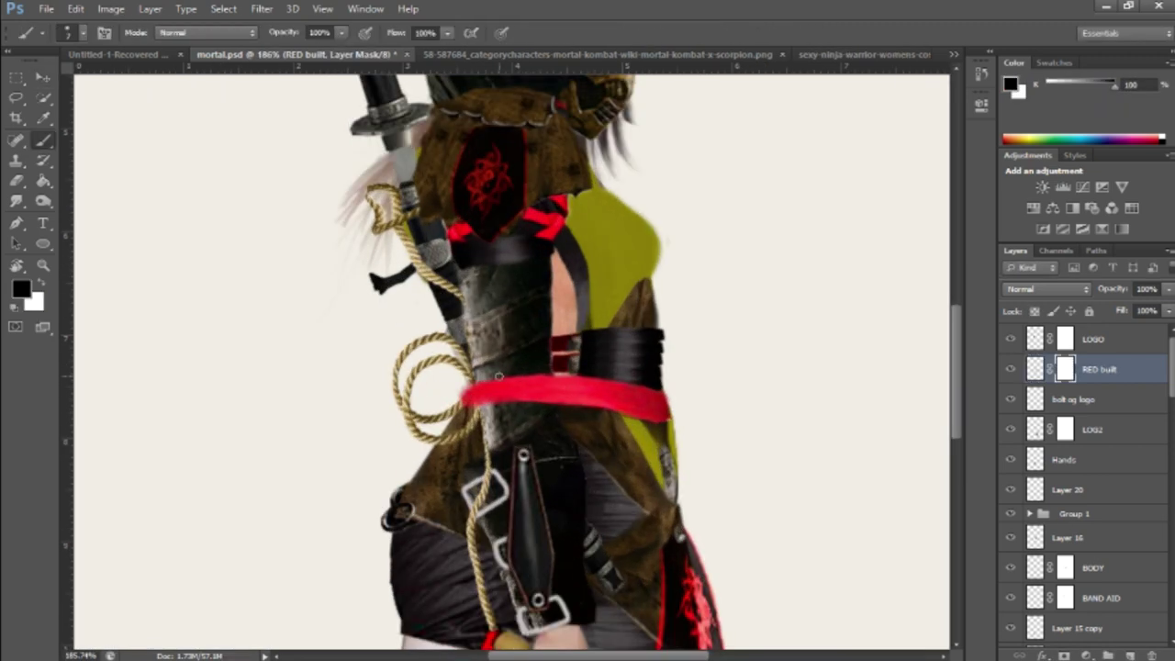
scroll(536, 390, "down", 2)
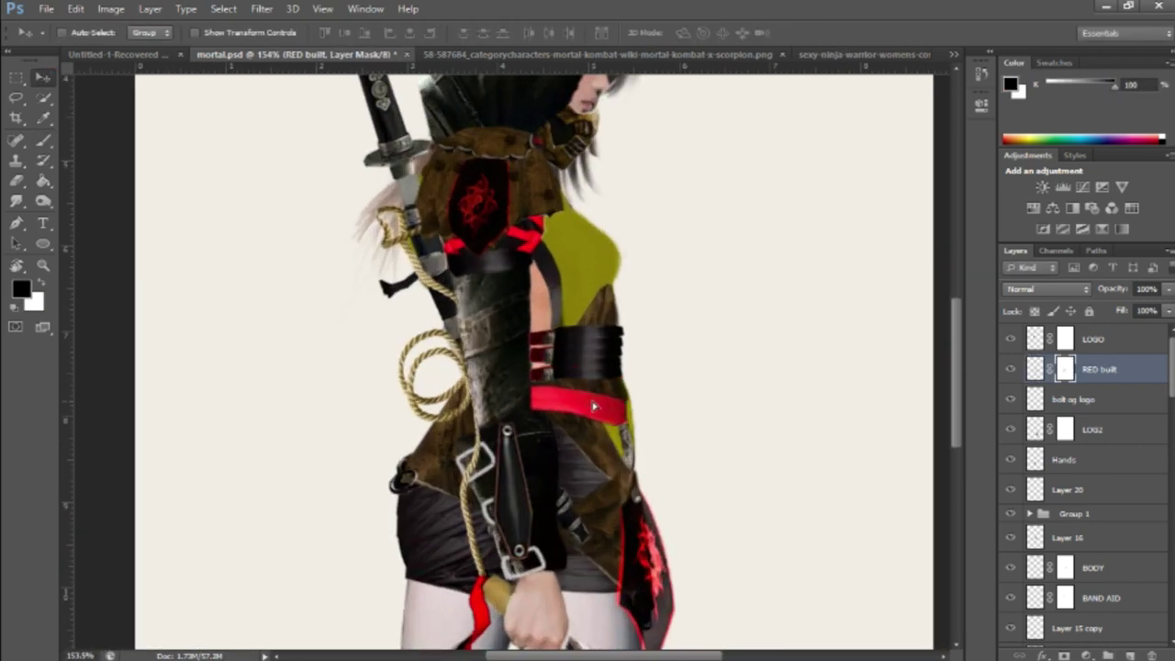
scroll(490, 408, "up", 3)
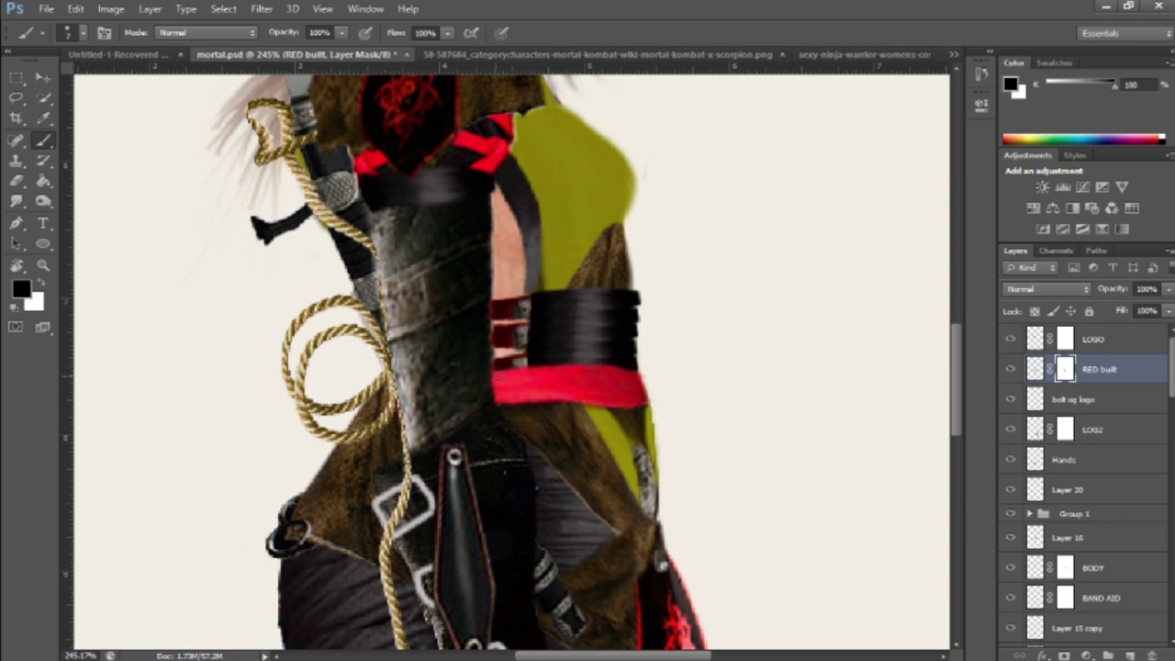
key("ctrl+0")
key("v")
key("shift+alt+a")
key("ctrl+plus")
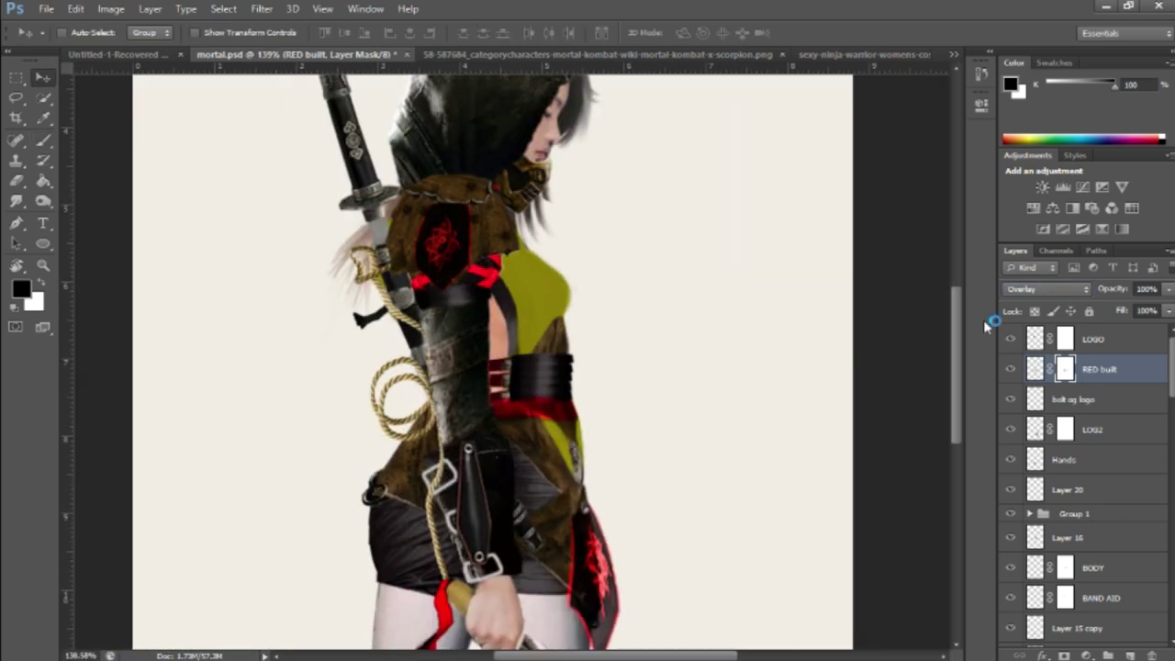
scroll(1047, 292, "down", 2)
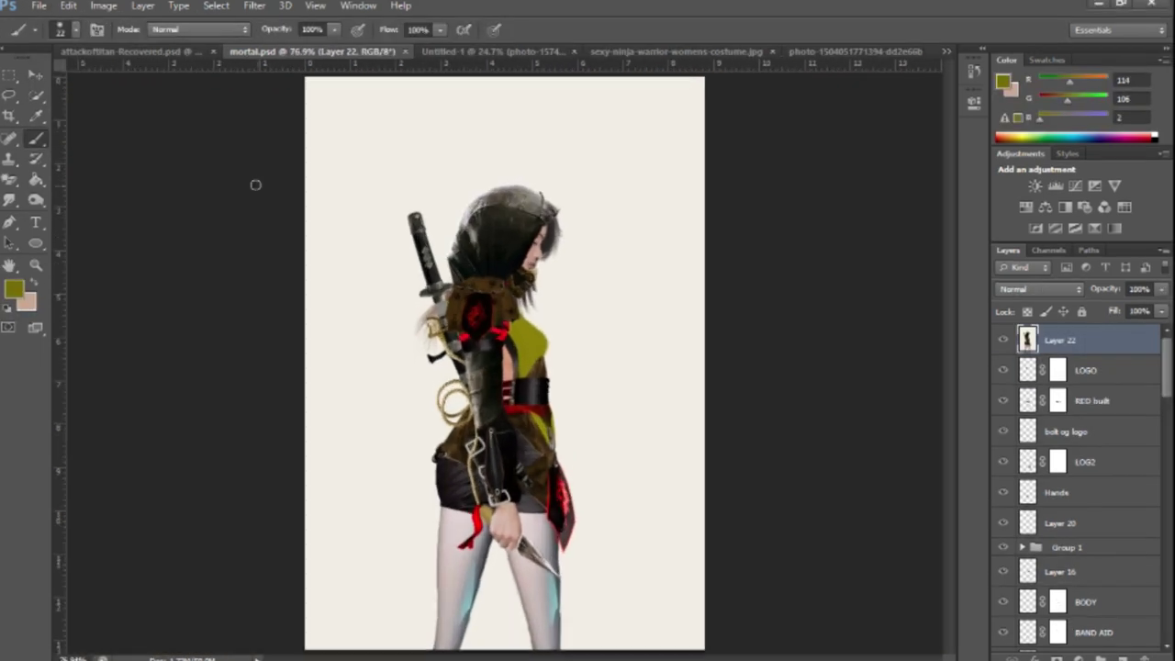
Paint cyan along the bottom on a new layer and mask it to the water.
left_click(1006, 340)
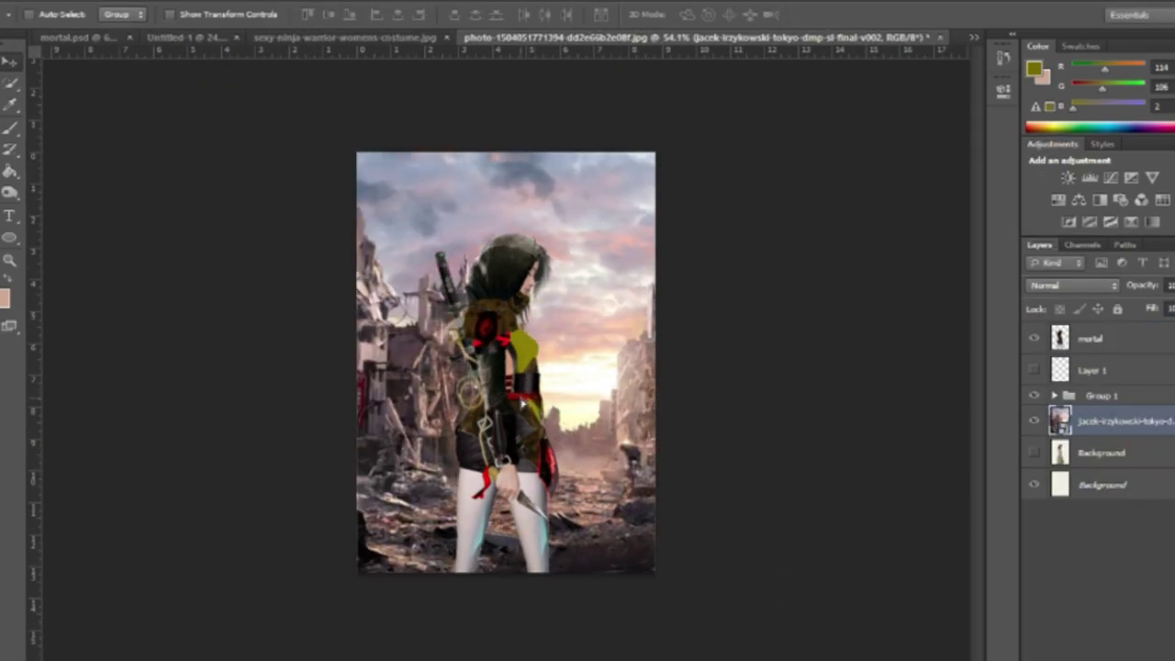
key("b")
key("ctrl+shift+alt+n")
left_click_drag(643, 404, 637, 551)
key("ctrl+z")
left_click_drag(670, 412, 367, 560)
key("h")
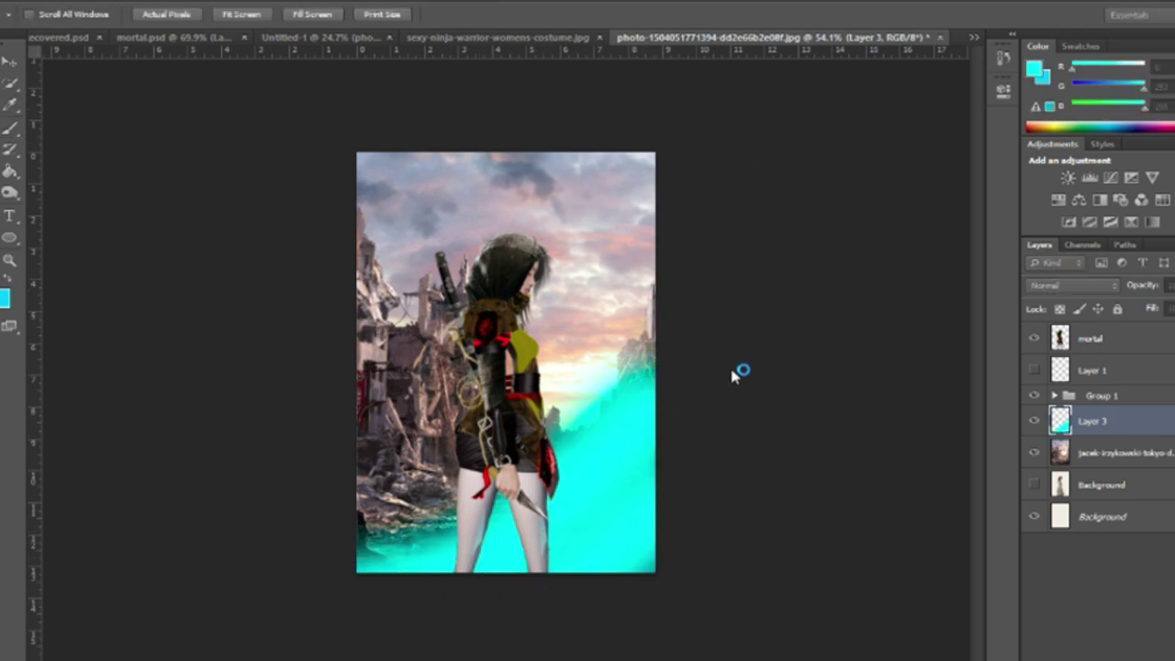
key("b")
key("d")
left_click_drag(643, 495, 385, 561)
key("x")
left_click_drag(450, 542, 368, 561)
Apply an Iris Blur to the city photo background layer.
left_click(11, 61)
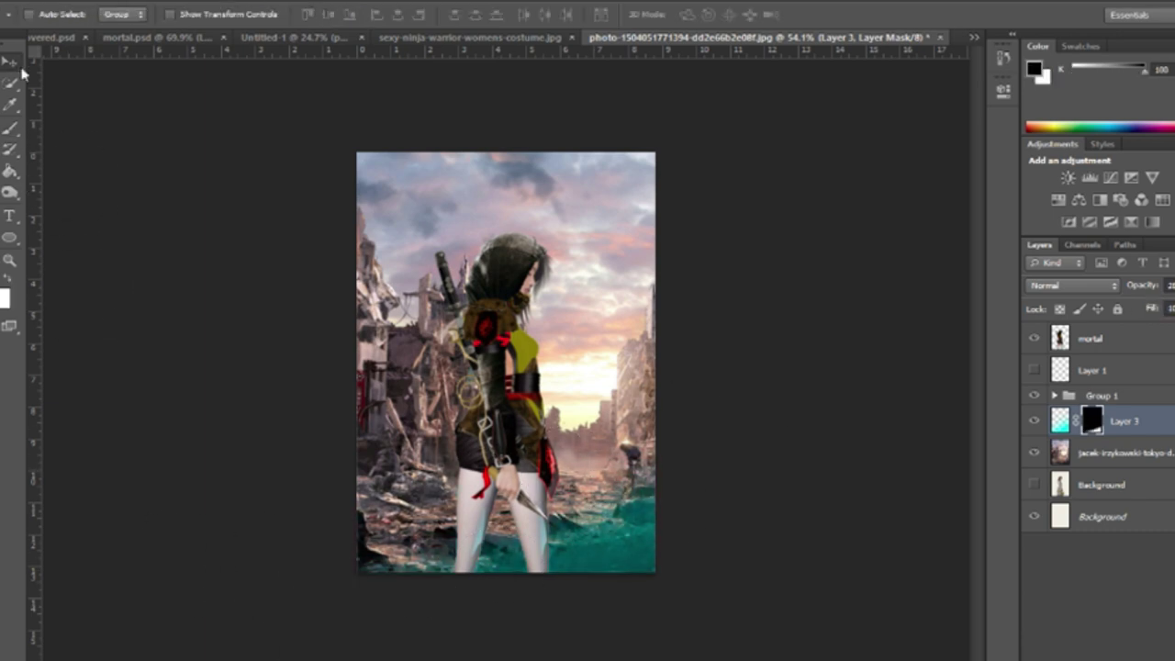
left_click(1086, 459)
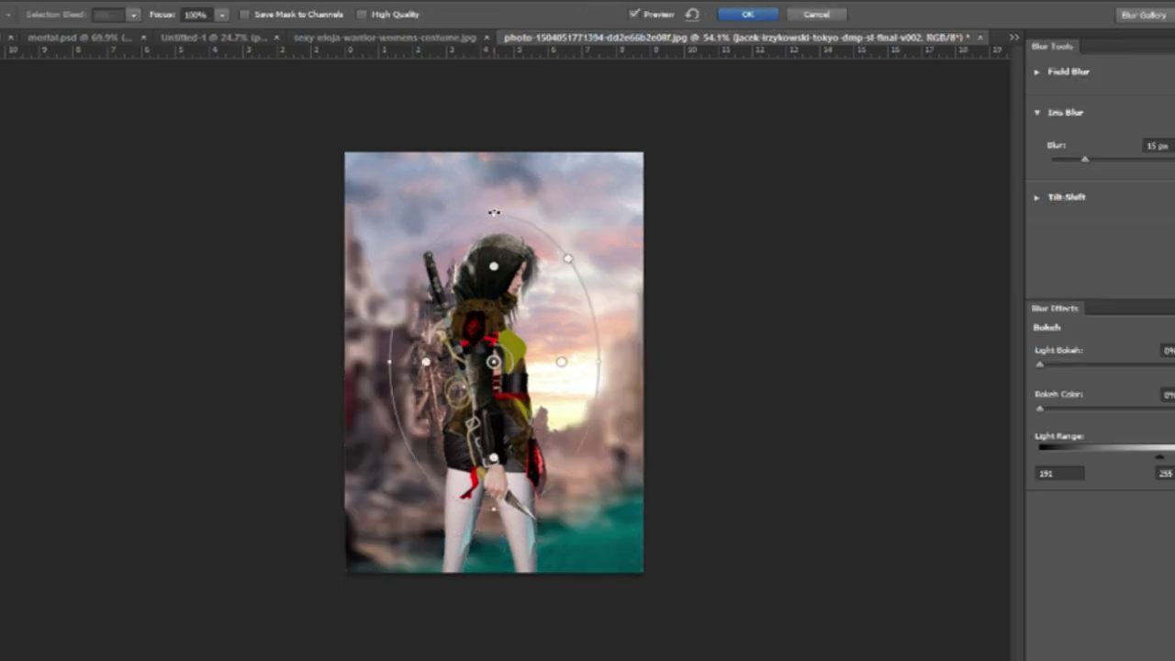
key("Return")
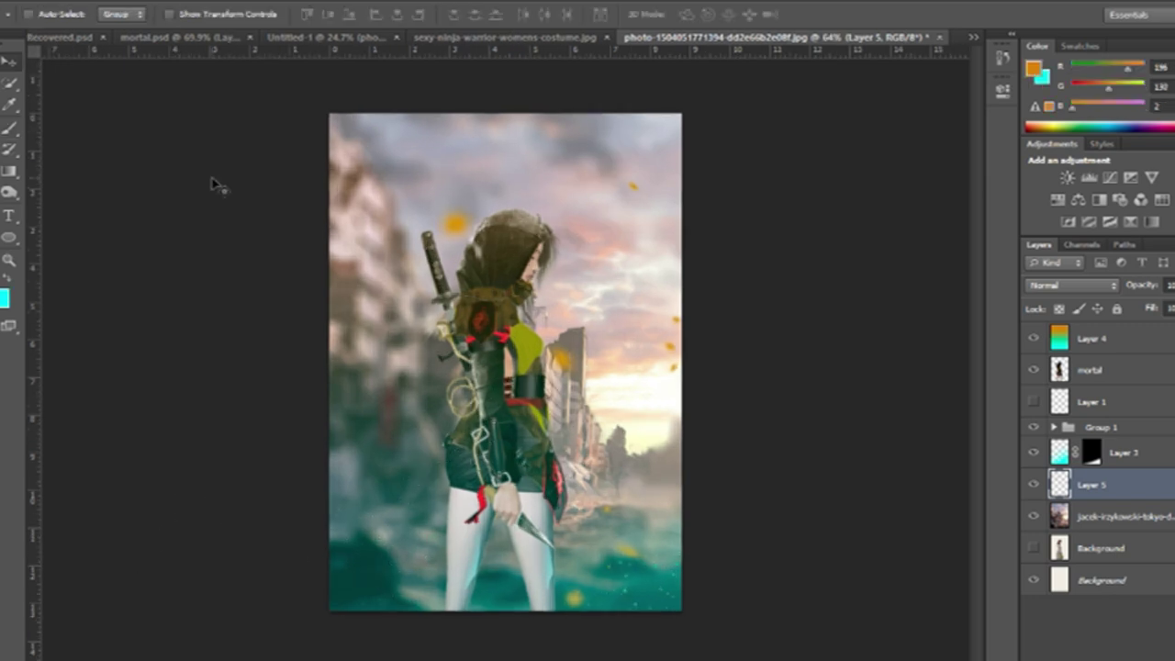
Merge all visible layers into a new layer and blend it as Pin Light.
key("ctrl+shift+alt+e")
key("alt+shift+b")
key("alt+shift+d")
key("alt+shift+o")
key("alt+shift+f")
key("alt+shift+z")
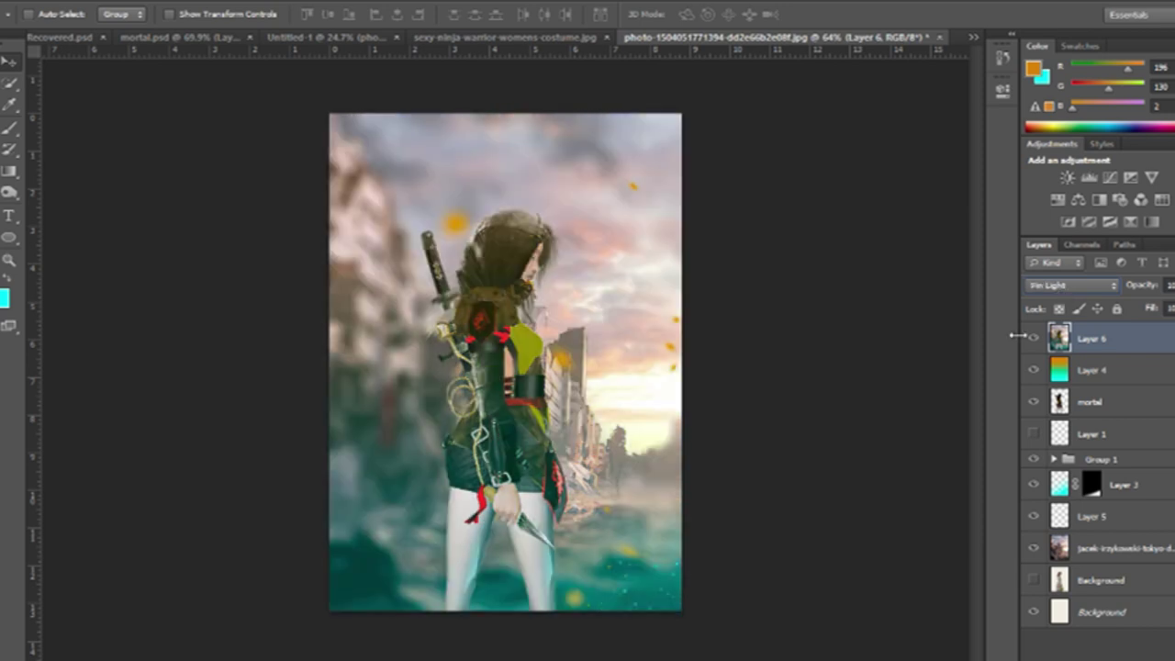
Add a Color Lookup adjustment and step through its presets.
left_click(1162, 199)
key("Down")
key("Down")
key("Down")
key("Down")
key("Down")
left_click(1093, 370)
left_click(1056, 340)
key("Down")
key("Down")
key("Down")
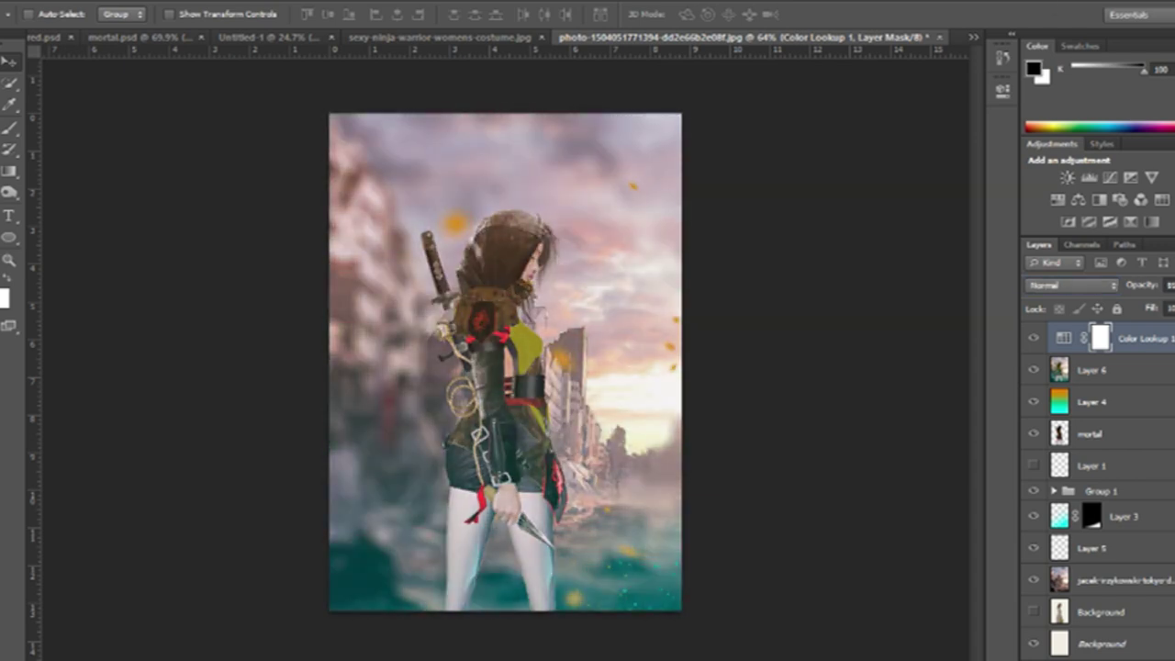
scroll(370, 294, "down", 1)
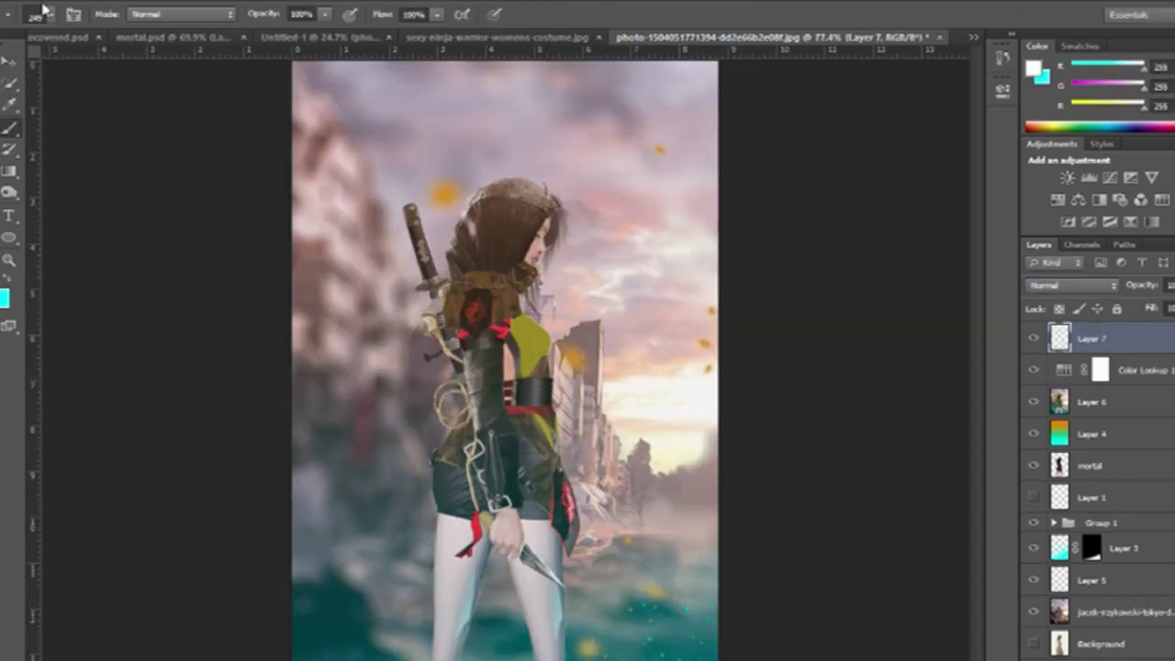
scroll(413, 260, "up", 5)
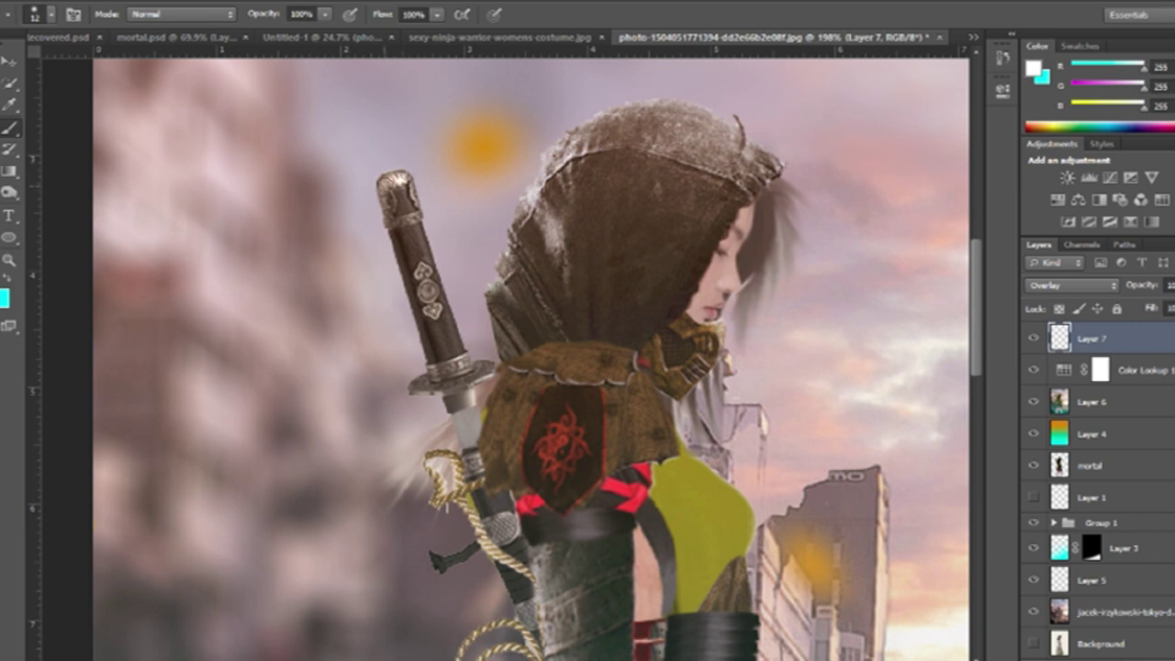
scroll(533, 358, "down", 2)
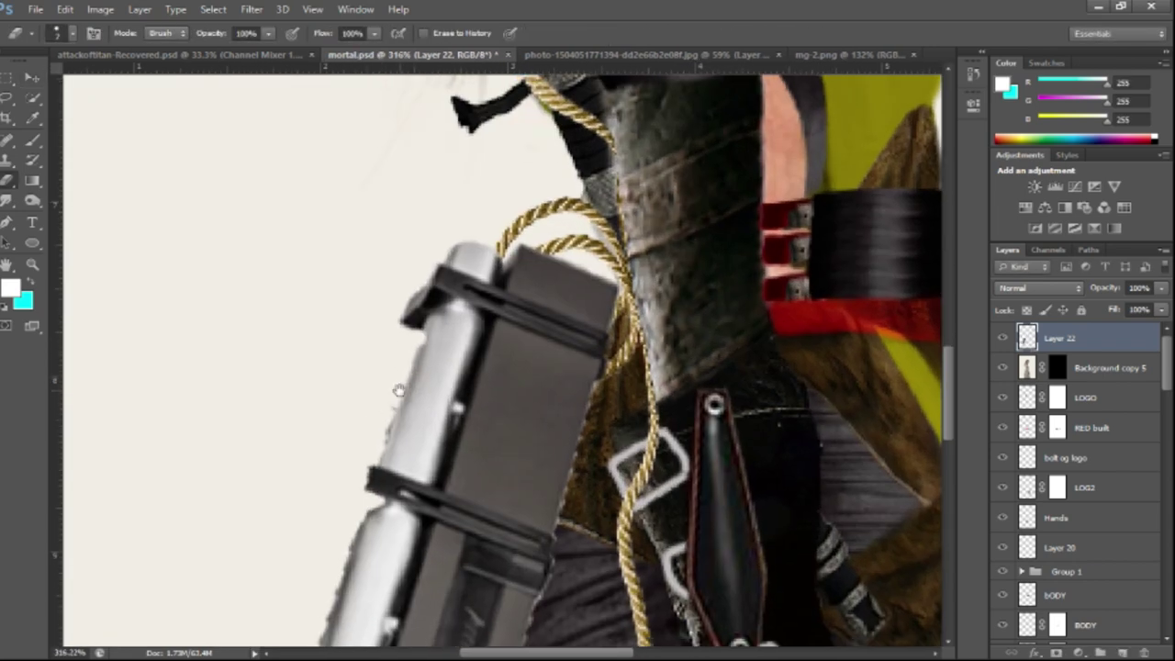
Warp the holster piece onto her upper thigh and commit it.
left_click_drag(399, 391, 444, 197)
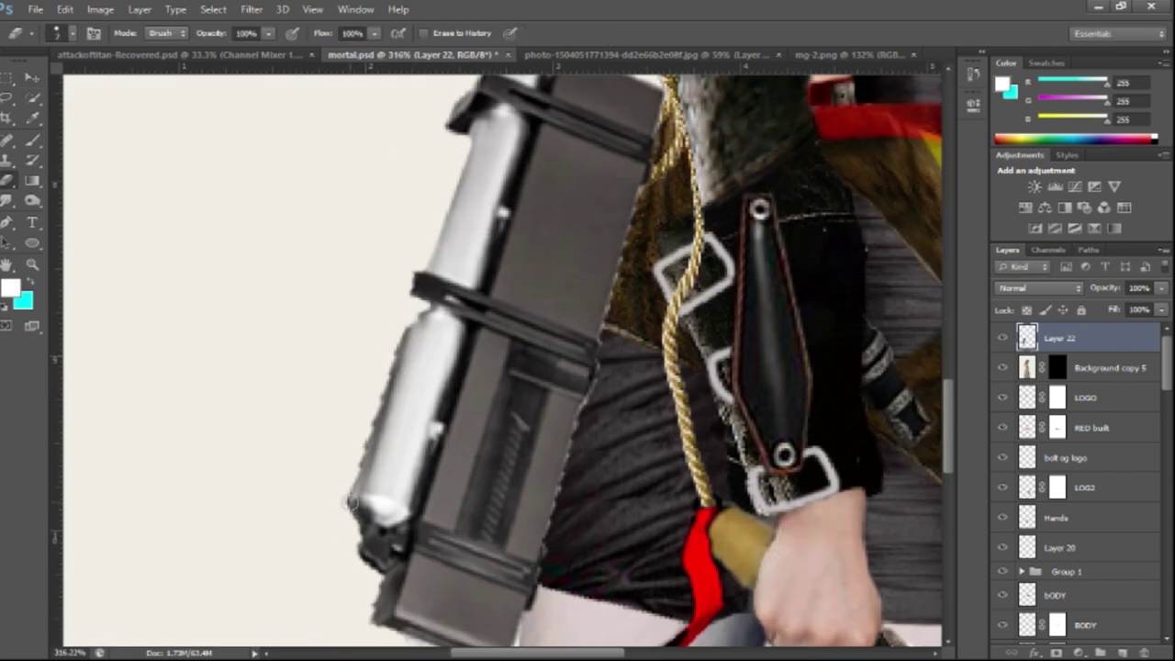
scroll(333, 495, "down", 2)
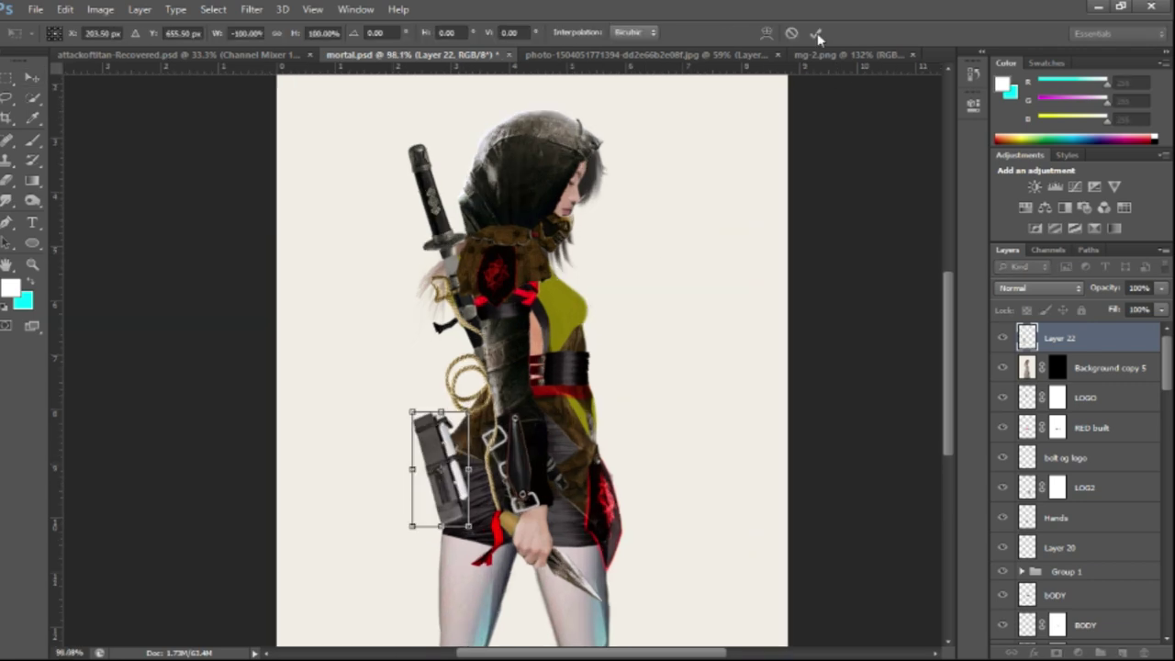
scroll(454, 446, "up", 2)
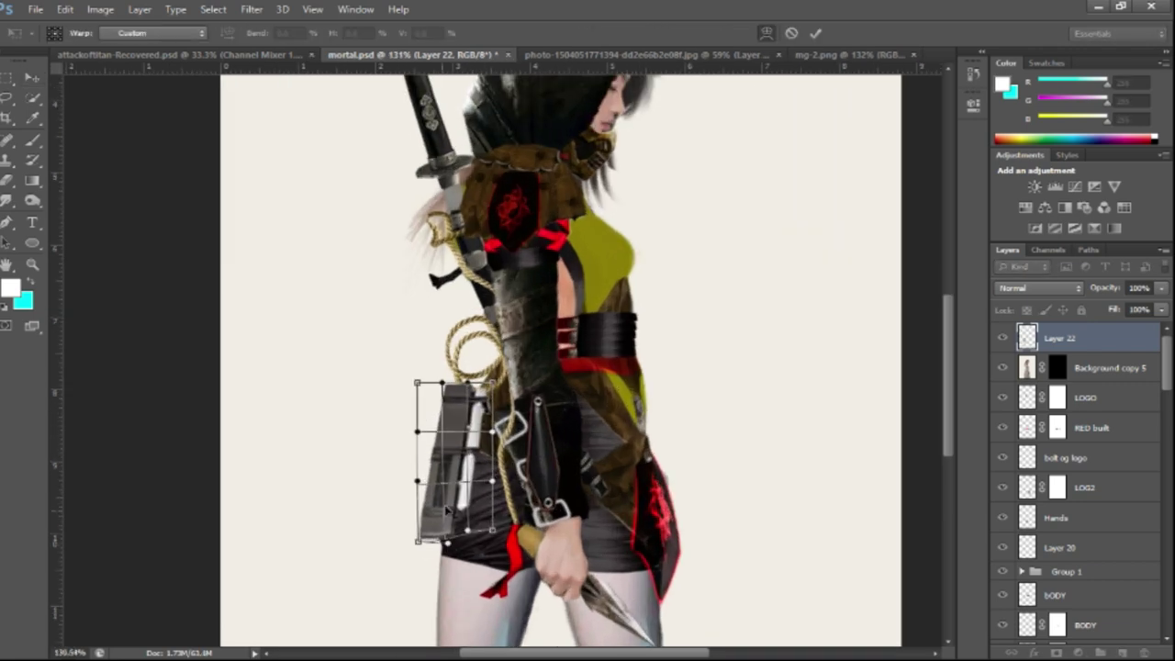
left_click(817, 34)
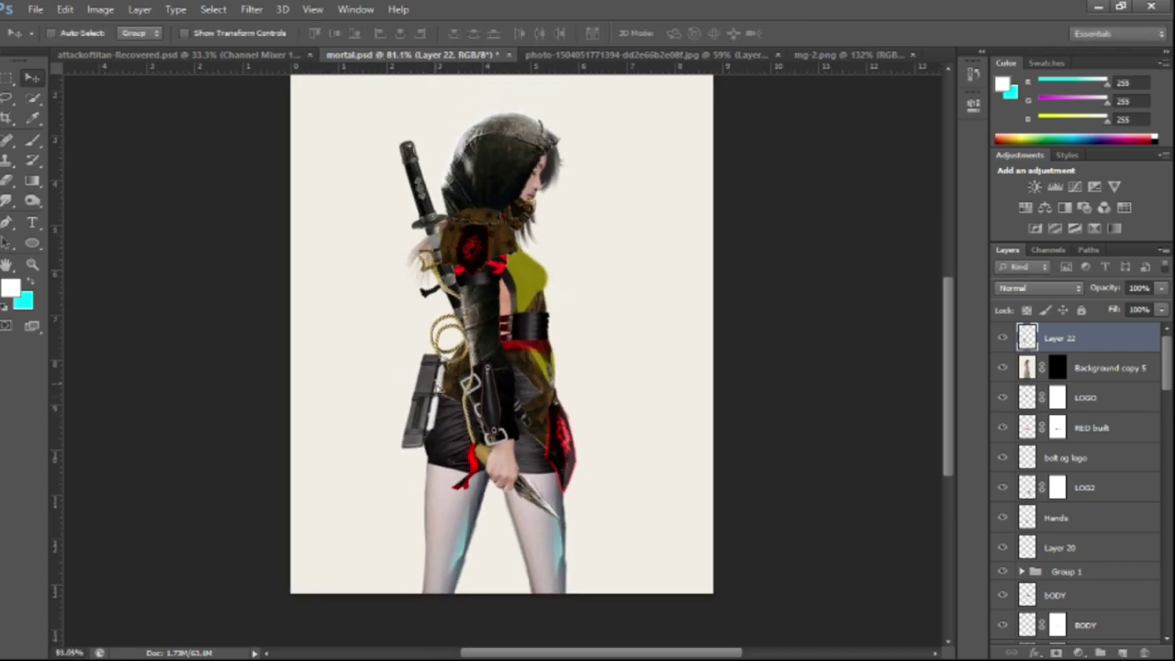
key("ctrl+t")
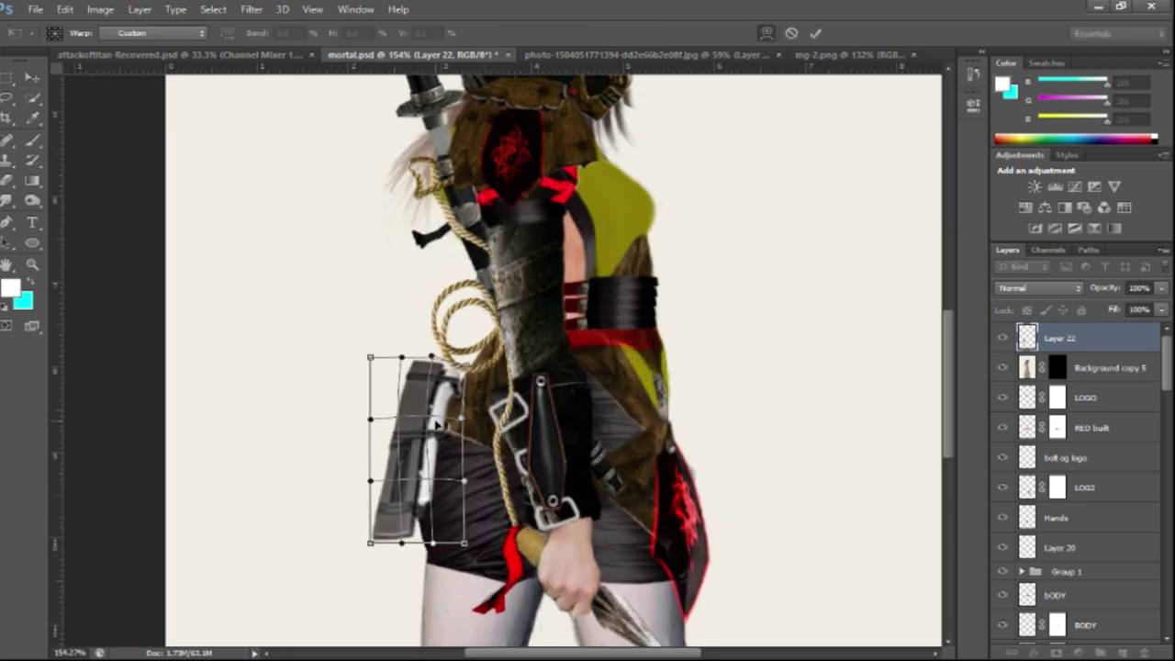
key("Return")
key("ctrl+0")
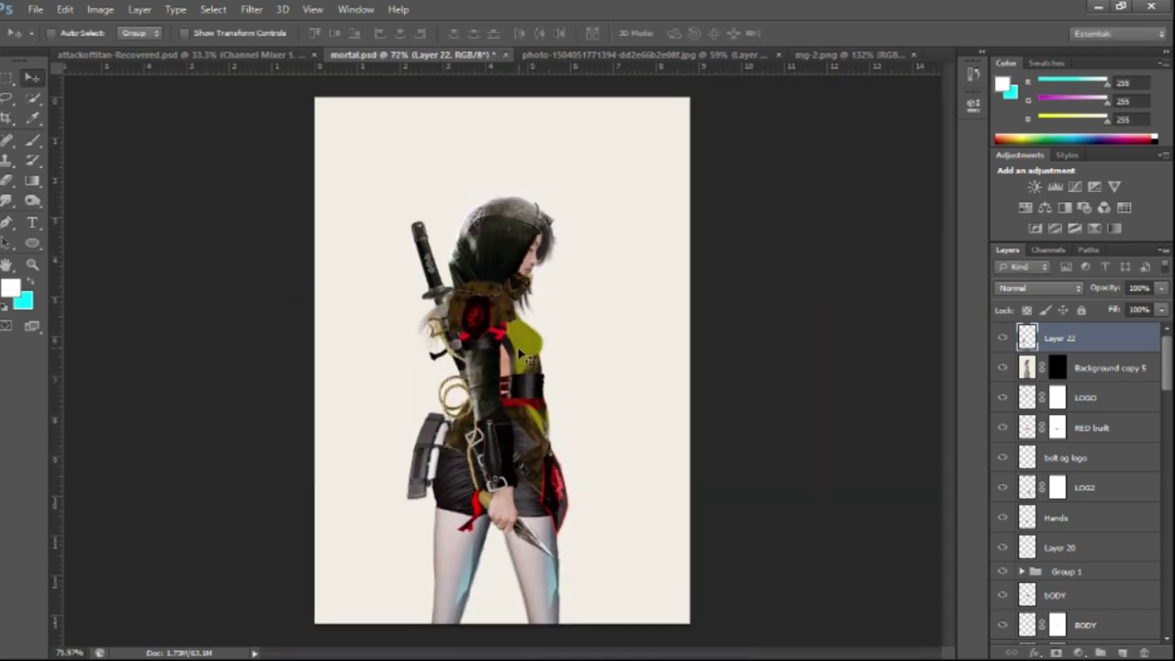
Re-warp the holster on the thigh, then undo that last warp.
scroll(555, 287, "up", 3)
scroll(554, 287, "down", 2)
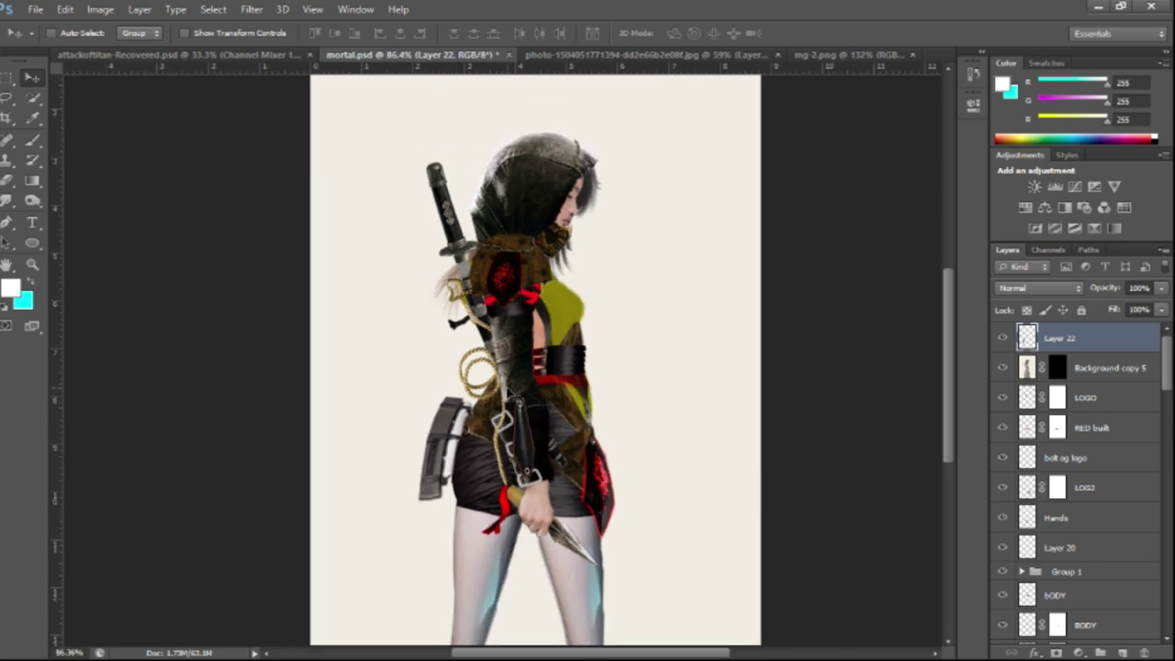
scroll(555, 286, "down", 1)
scroll(555, 286, "up", 1)
scroll(413, 227, "up", 1)
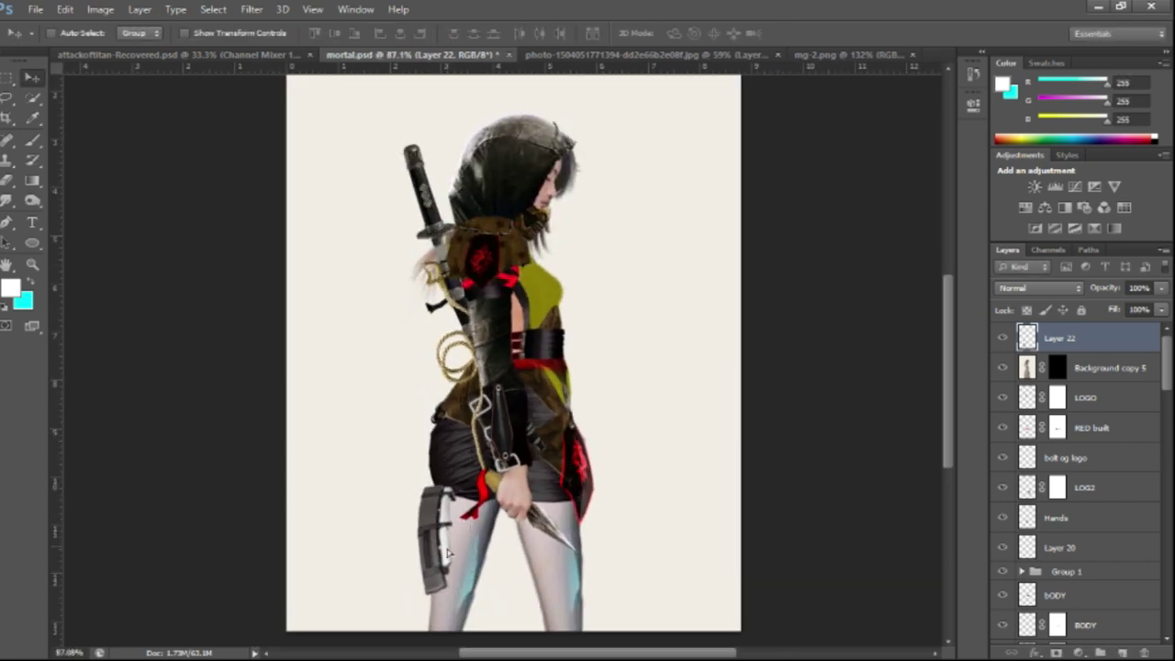
key("ctrl+t")
scroll(439, 519, "up", 4)
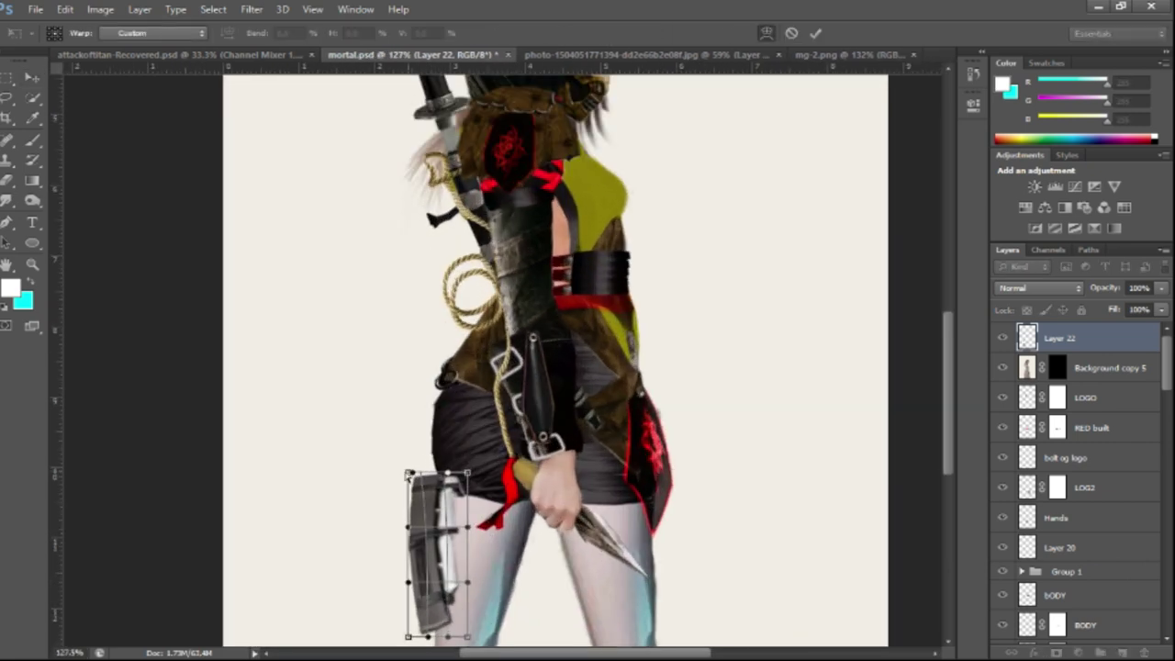
key("Return")
scroll(470, 587, "down", 5)
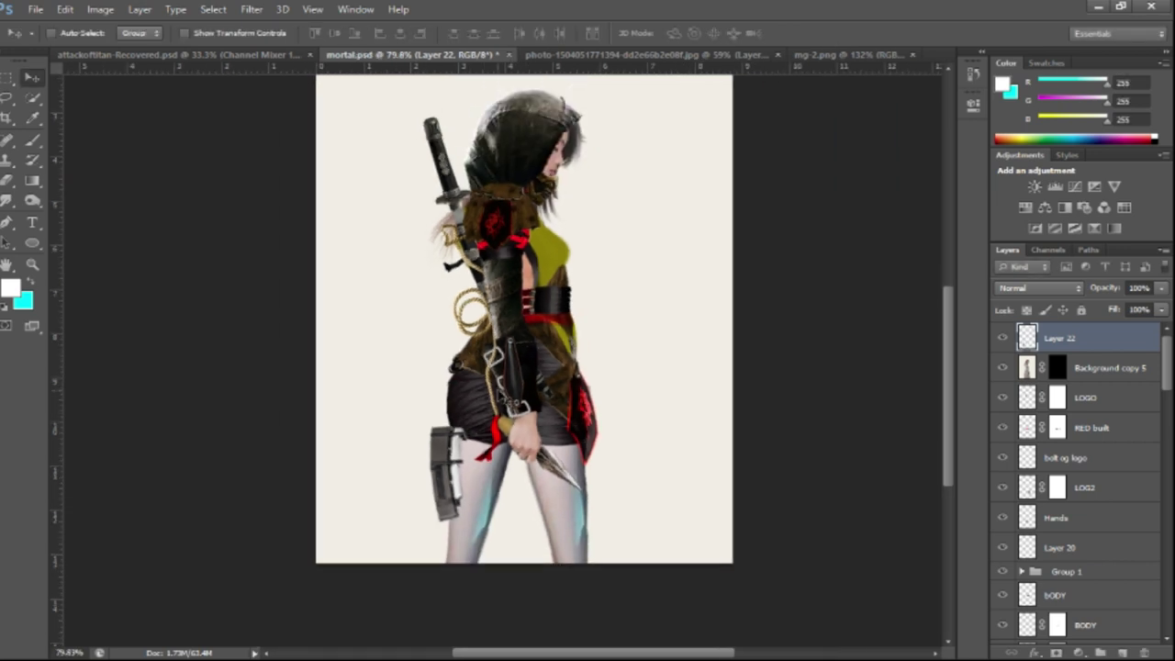
key("ctrl+z")
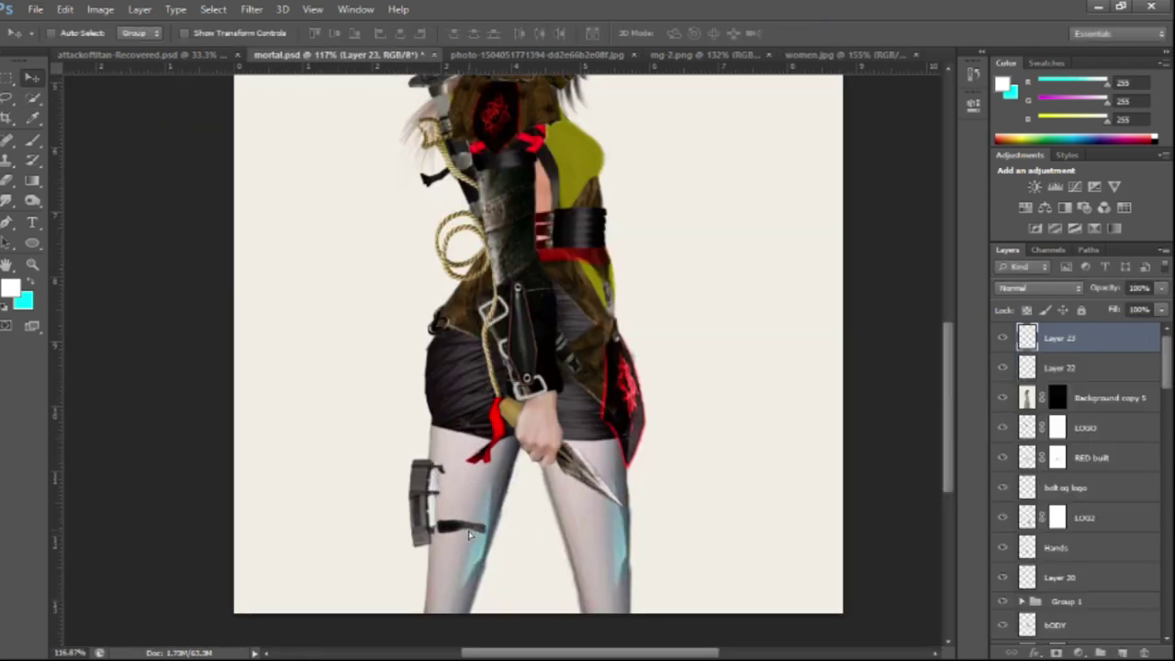
Duplicate the black thigh strap and transform the copy around the thigh.
scroll(495, 539, "up", 3)
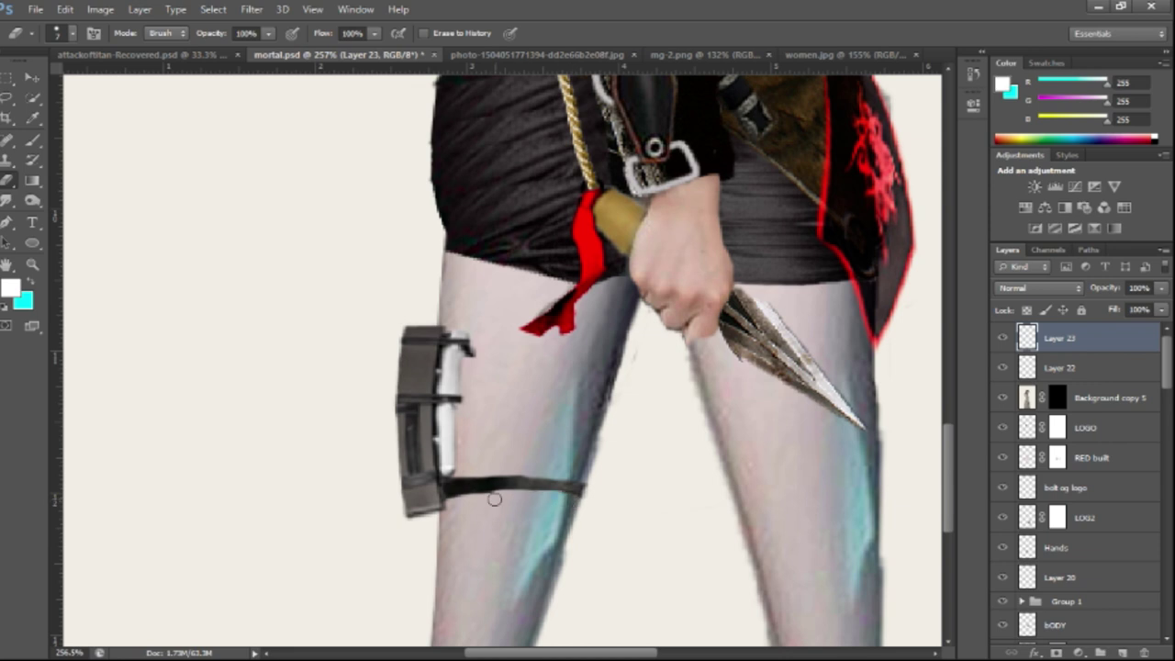
key("ctrl+j")
key("ctrl+t")
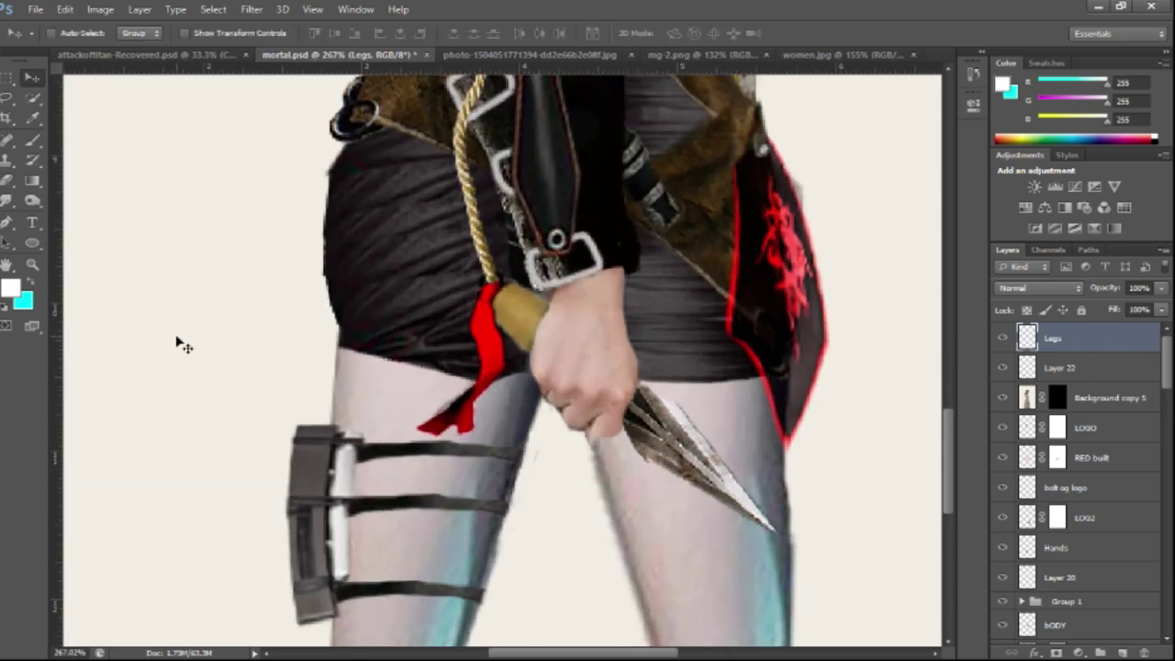
key("ctrl+0")
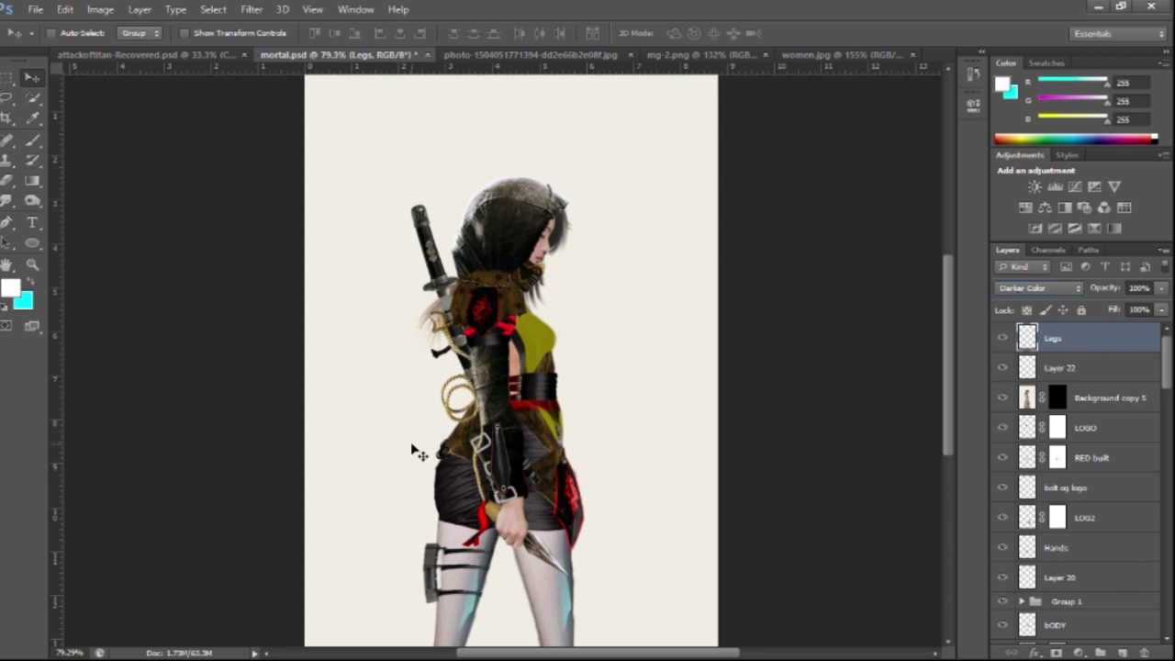
type("Hndle")
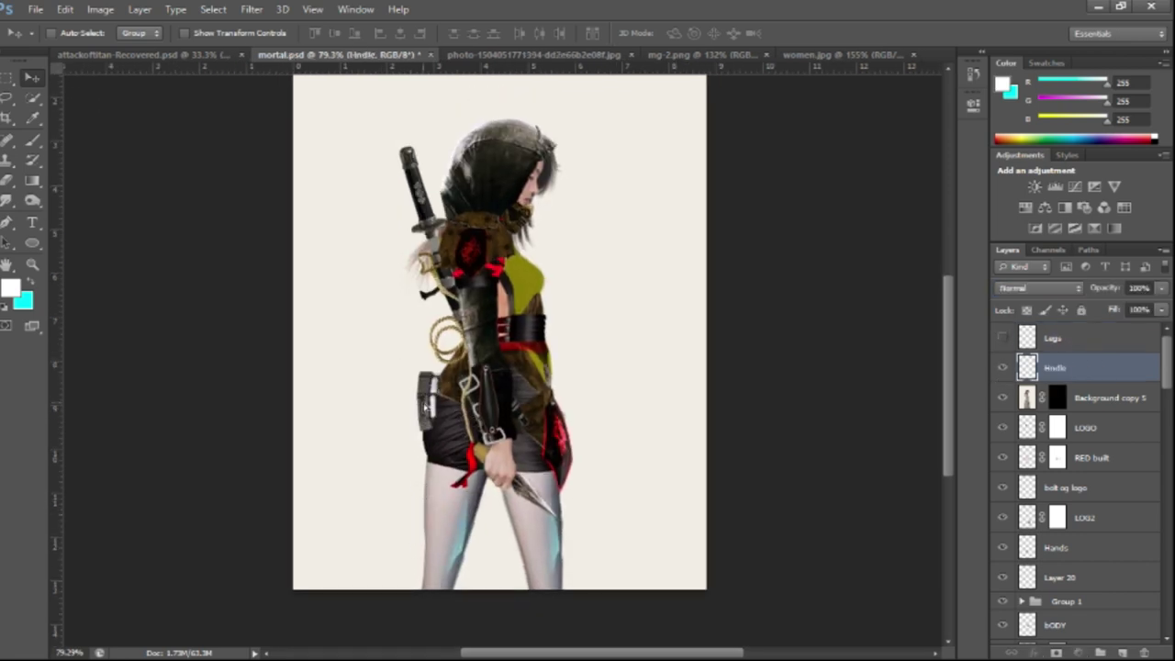
Move the holster handle piece down onto the leg.
key("ctrl+t")
left_click_drag(428, 533, 466, 517)
key("Return")
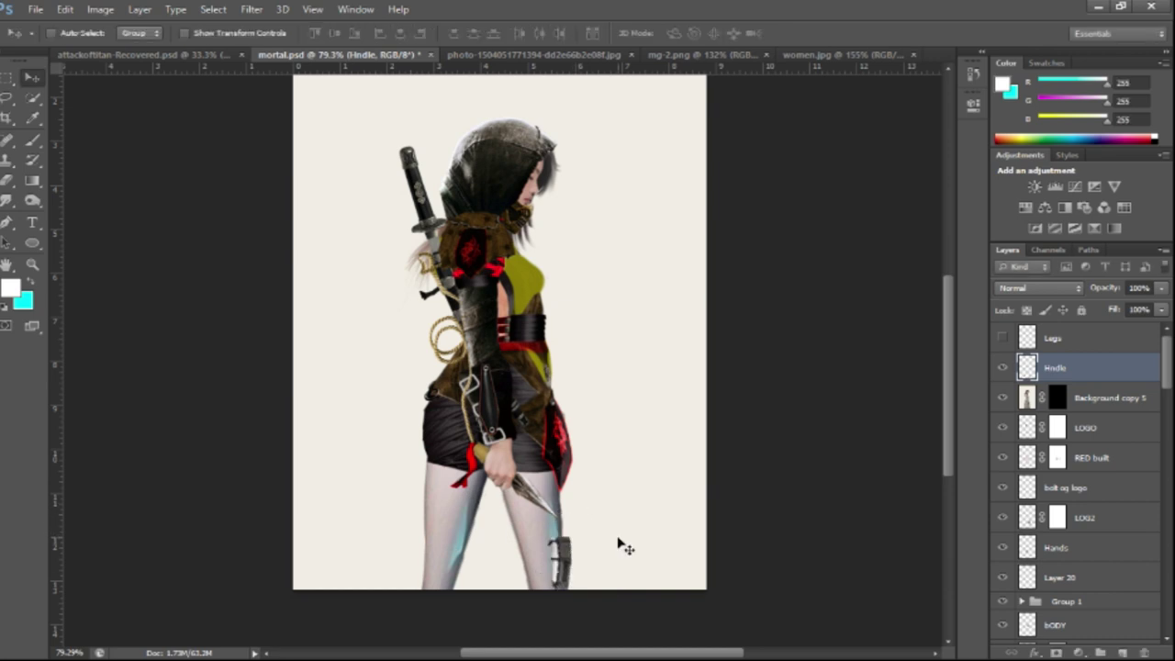
Select the red strap in the women.jpg costume photo and paste it into the artwork.
left_click(845, 54)
key("w")
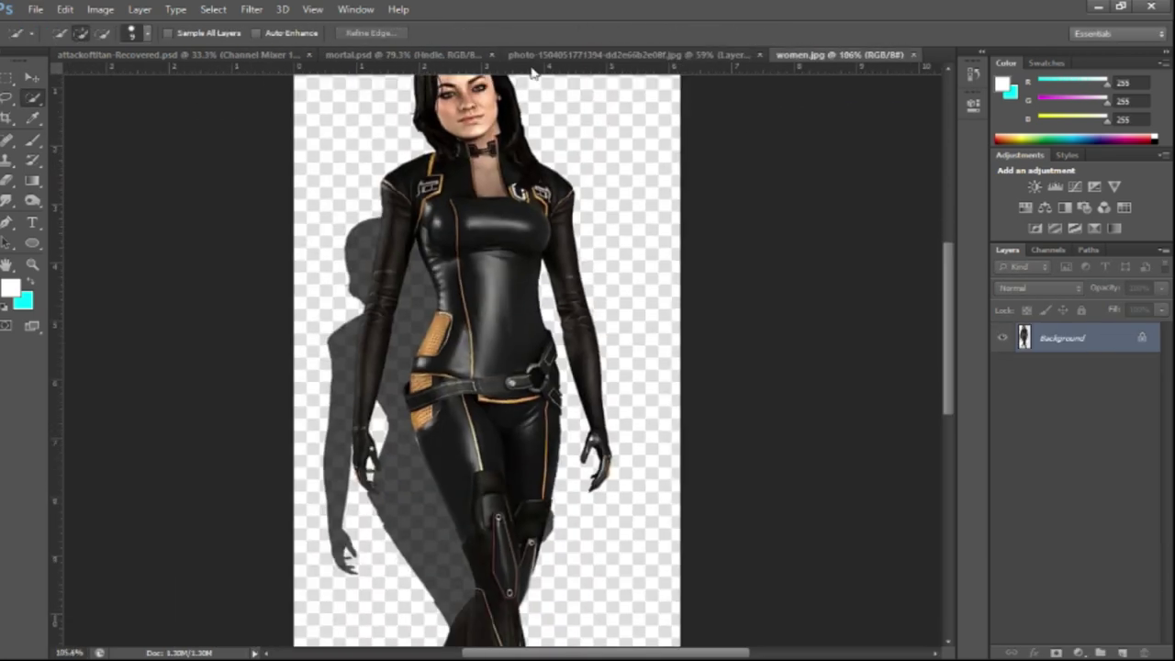
left_click_drag(578, 58, 88, 59)
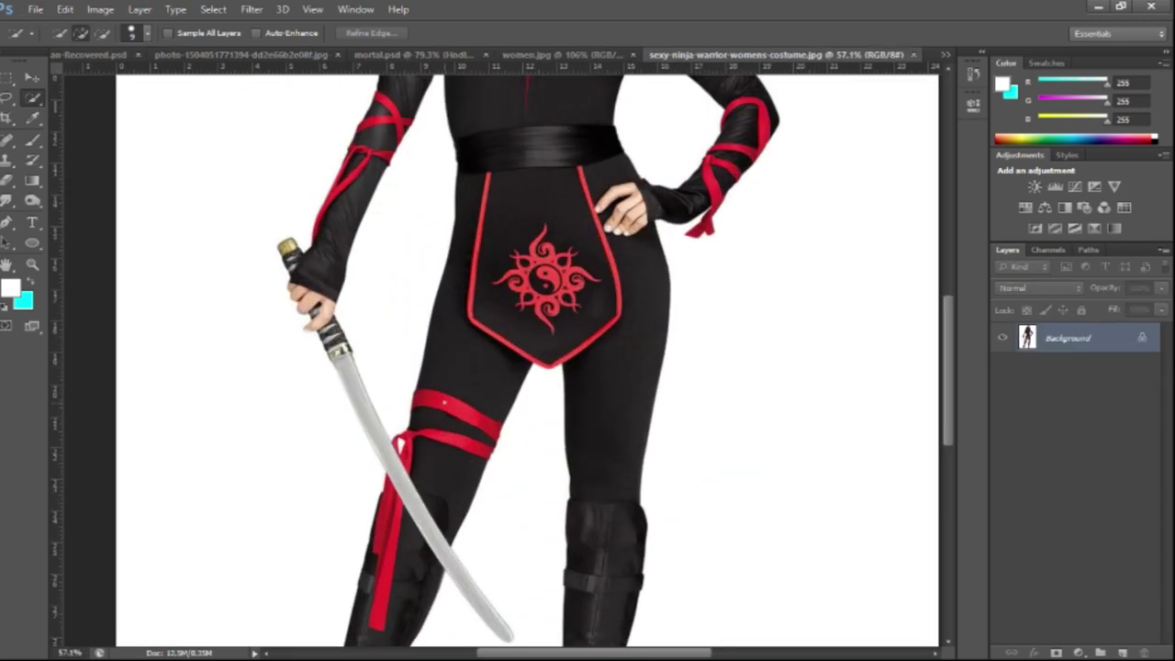
key("ctrl+c")
key("ctrl+v")
scroll(529, 511, "up", 2)
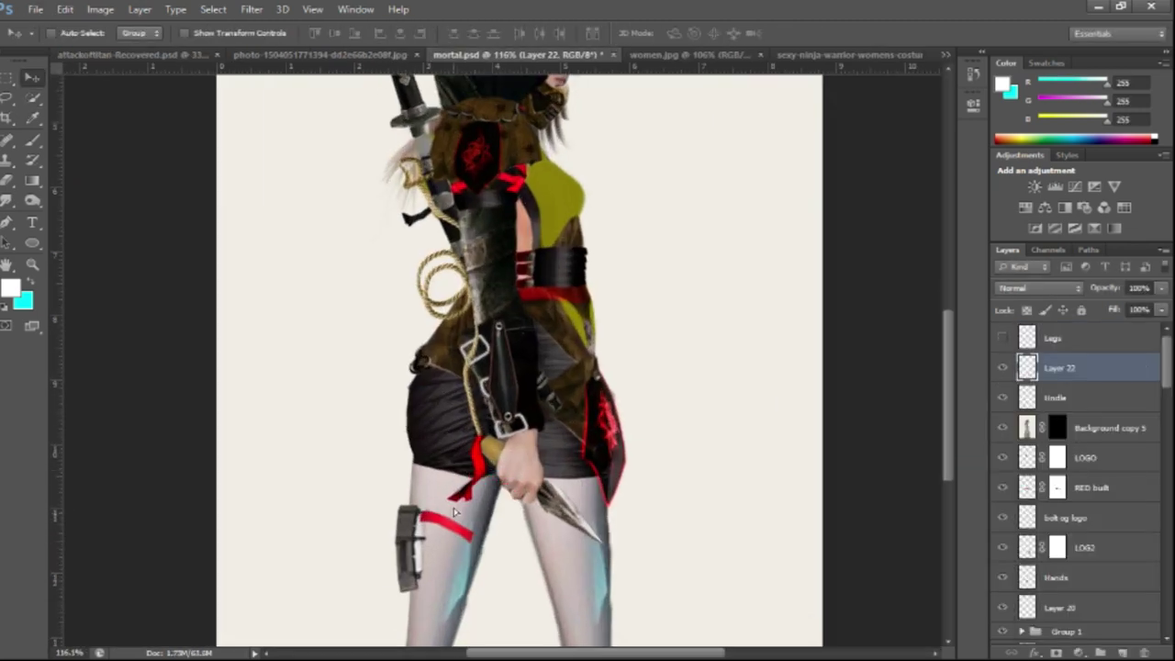
Warp and smudge the red strap, then merge it down into the Hndle layer.
key("ctrl+t")
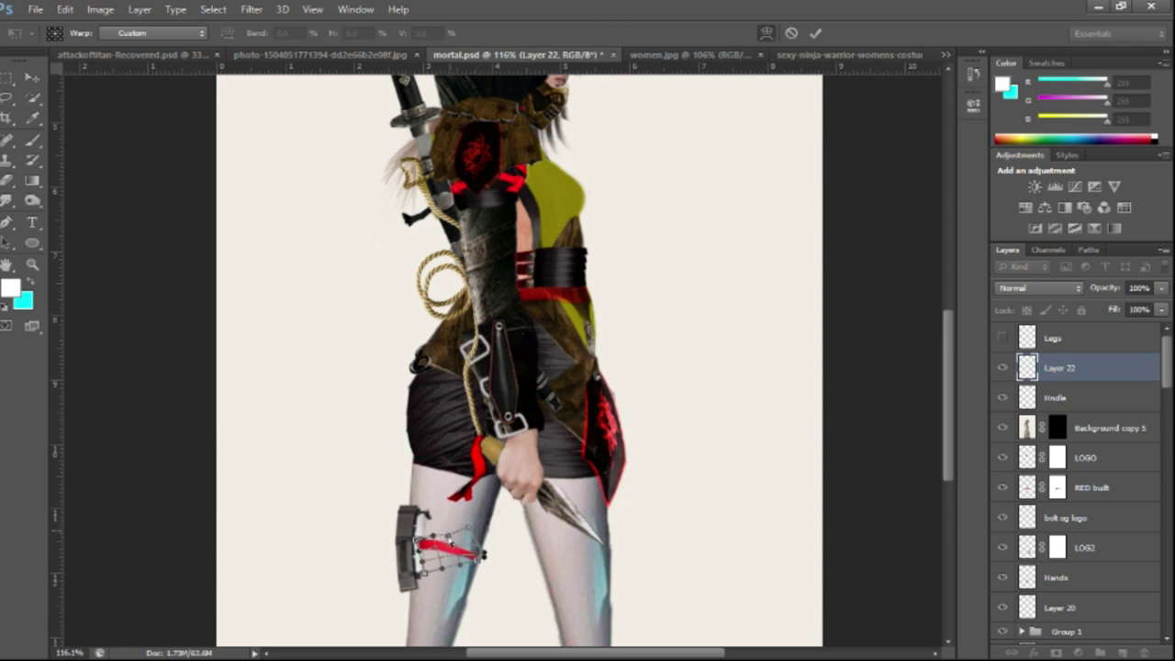
key("Return")
scroll(450, 544, "up", 2)
key("r")
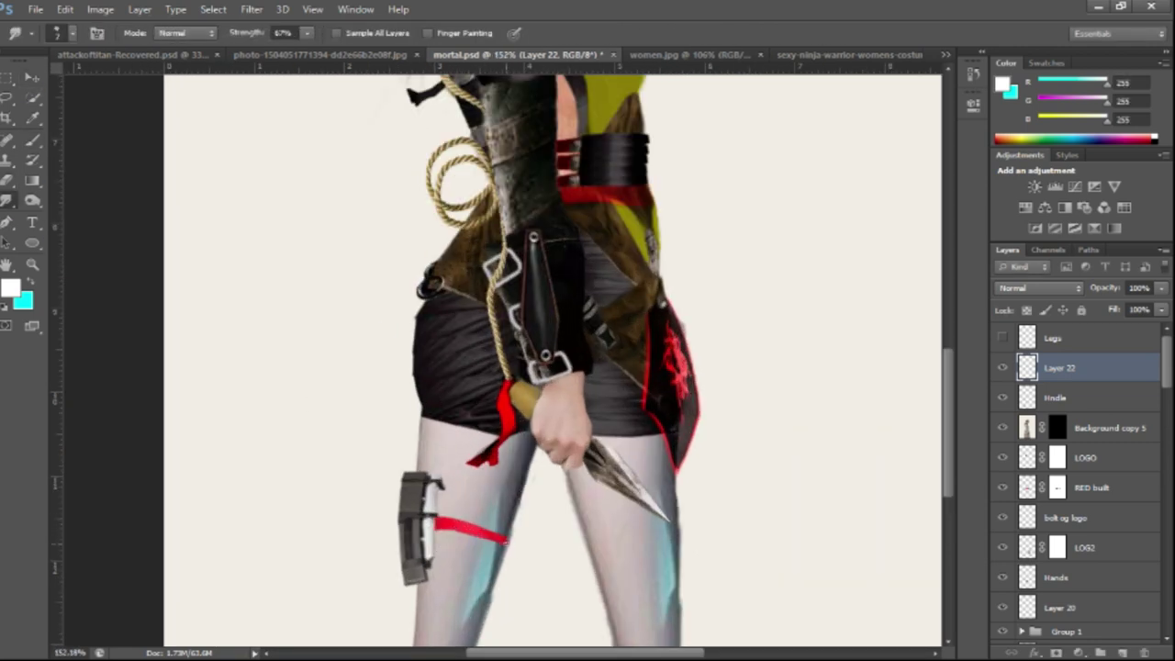
key("ctrl+0")
key("ctrl+e")
Move the holster down onto the thigh, slightly smaller.
key("v")
key("ctrl+t")
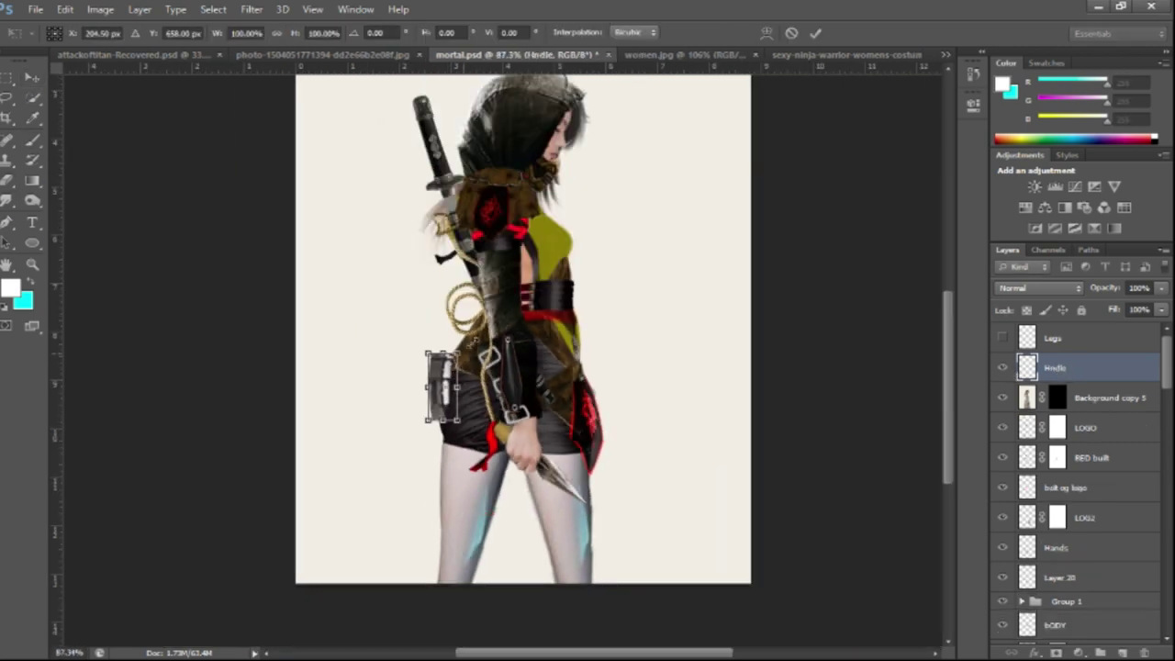
left_click_drag(443, 386, 440, 500)
key("Return")
Erase excess from the legs copy 3 and legs copy 2 layers.
left_click(603, 506, "ctrl")
scroll(604, 506, "up", 2)
key("e")
scroll(520, 475, "up", 3)
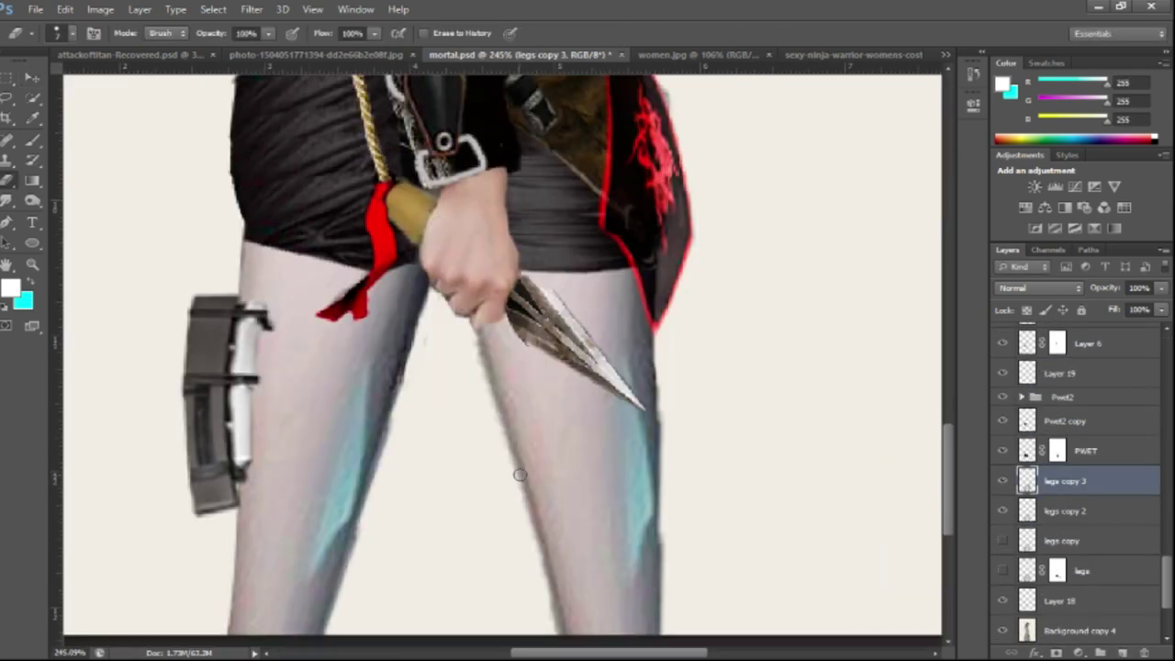
left_click(1004, 513)
scroll(533, 515, "down", 1)
scroll(541, 486, "down", 1)
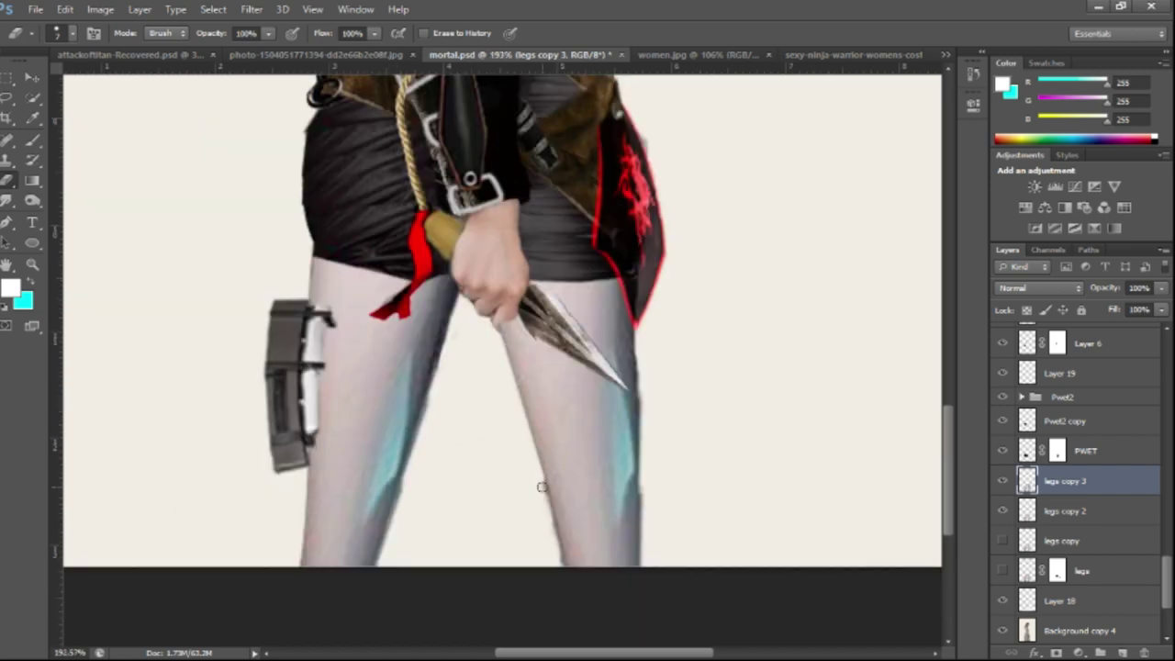
scroll(549, 524, "down", 5)
scroll(549, 523, "up", 5)
left_click(580, 426, "ctrl")
scroll(580, 426, "down", 1)
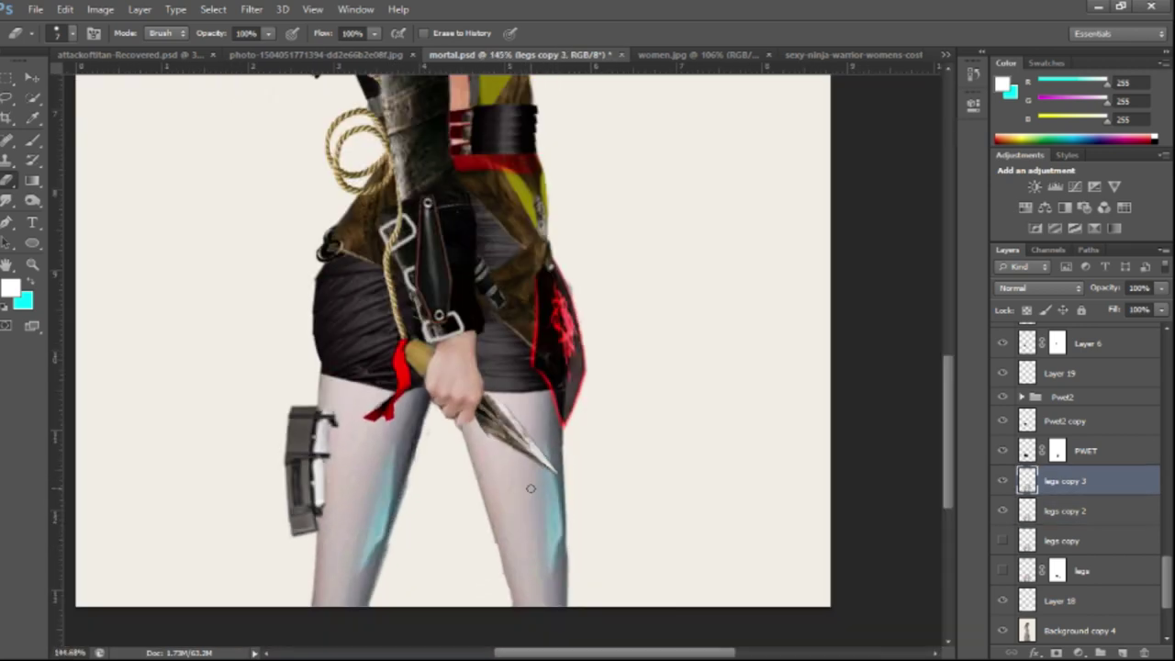
scroll(580, 426, "up", 1)
Paint black on the Background copy 5 layer mask to hide unwanted areas.
key("b")
scroll(551, 532, "down", 1)
scroll(555, 551, "down", 2)
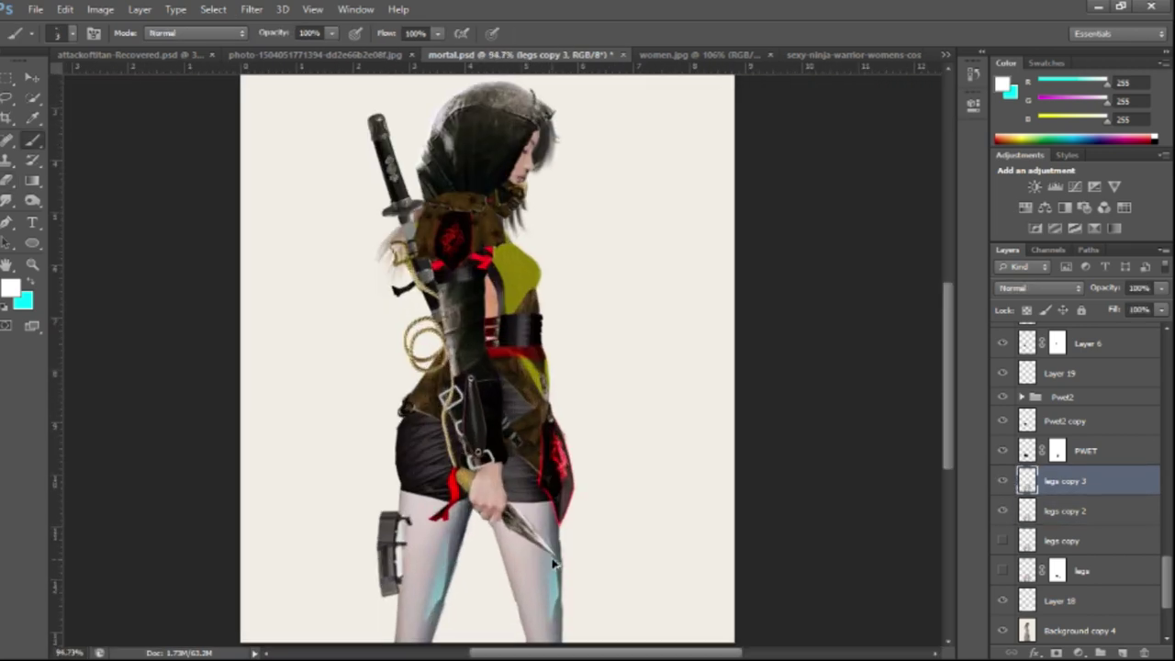
left_click(554, 562, "ctrl")
left_click(551, 555, "ctrl")
scroll(533, 542, "up", 2)
scroll(528, 540, "up", 2)
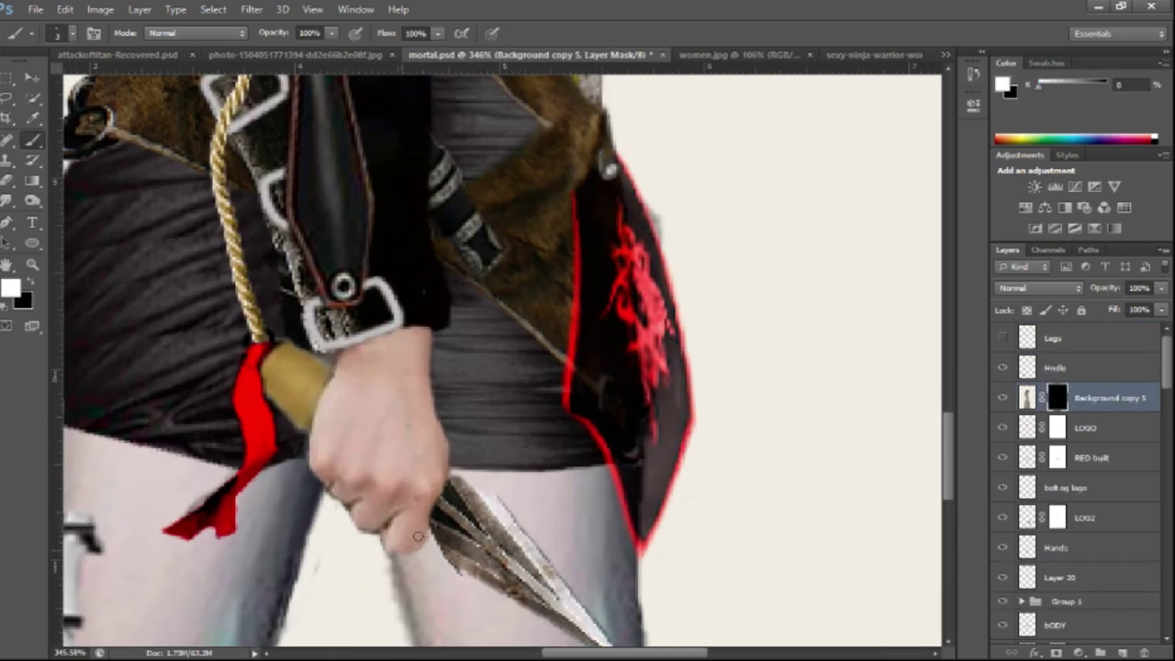
key("x")
scroll(419, 524, "up", 1)
Shift the red hip pieces into place and merge Layer 22 into Background copy 5.
key("v")
key("ctrl+0")
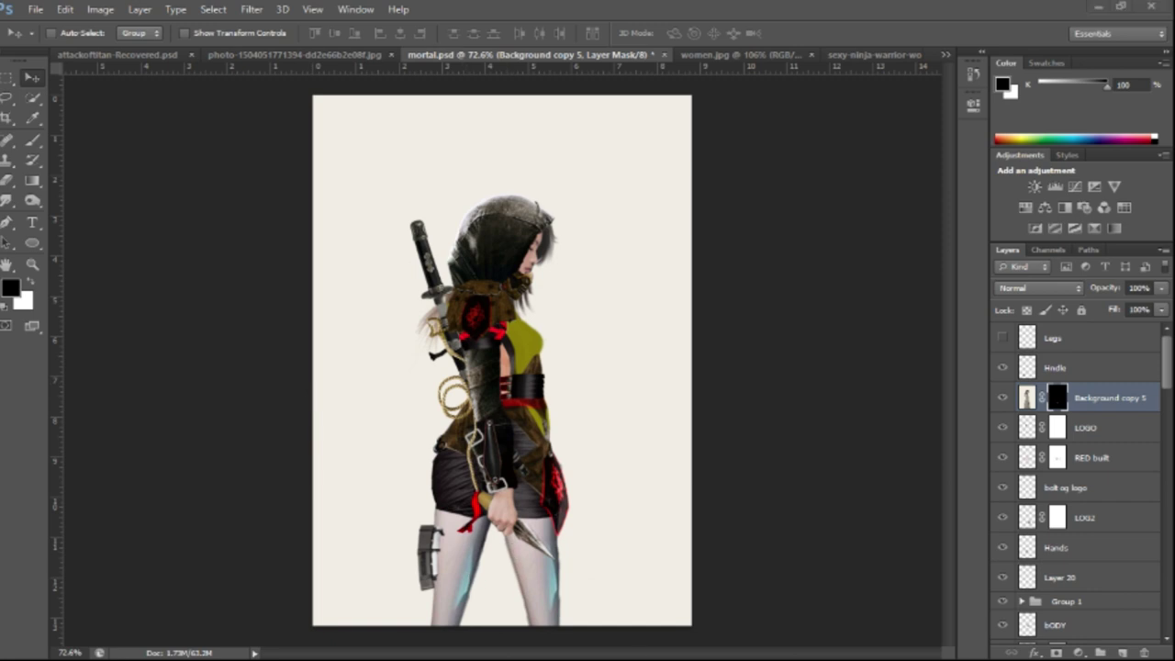
scroll(543, 296, "up", 1)
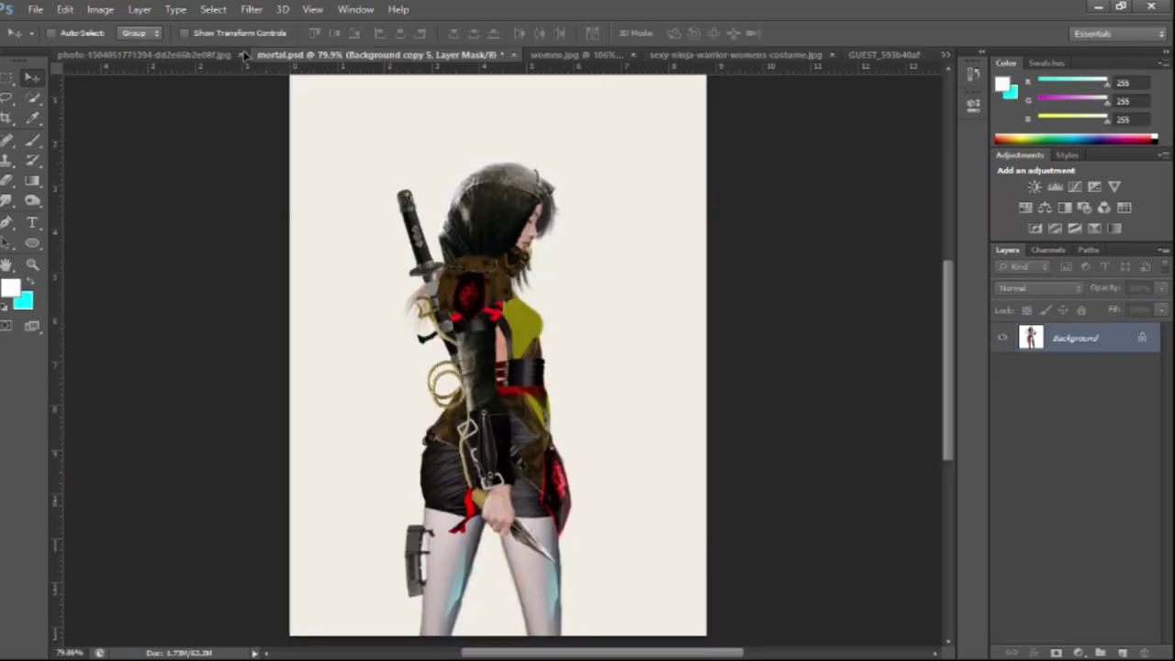
left_click_drag(543, 515, 595, 328)
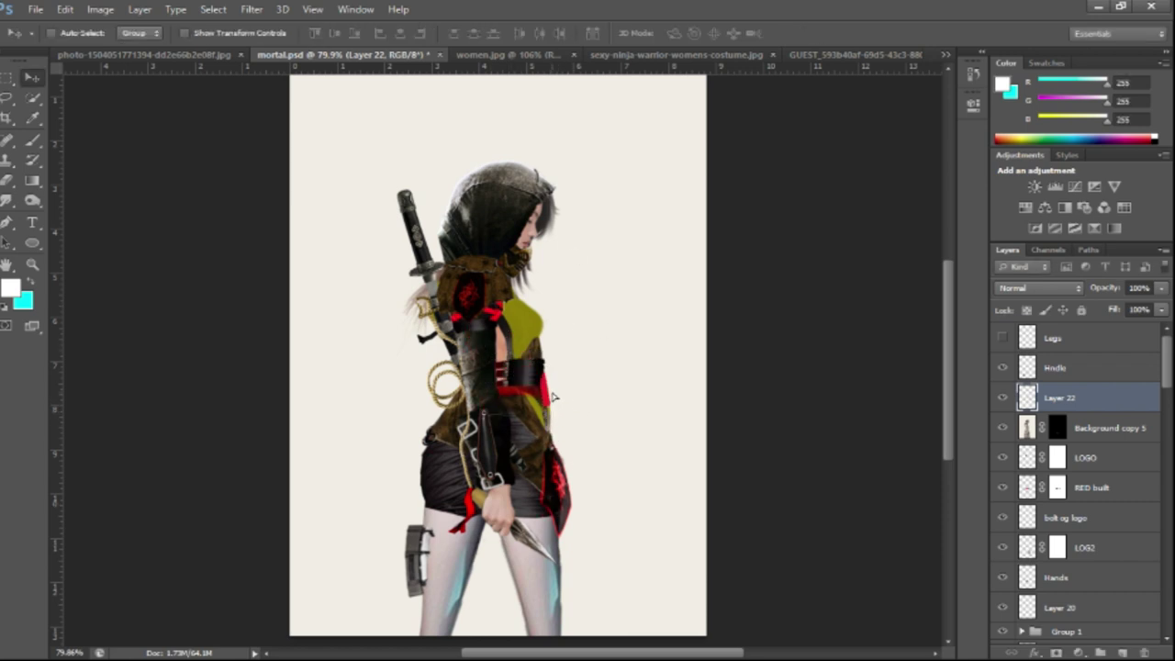
key("ctrl+e")
scroll(542, 296, "down", 1)
left_click(1011, 343)
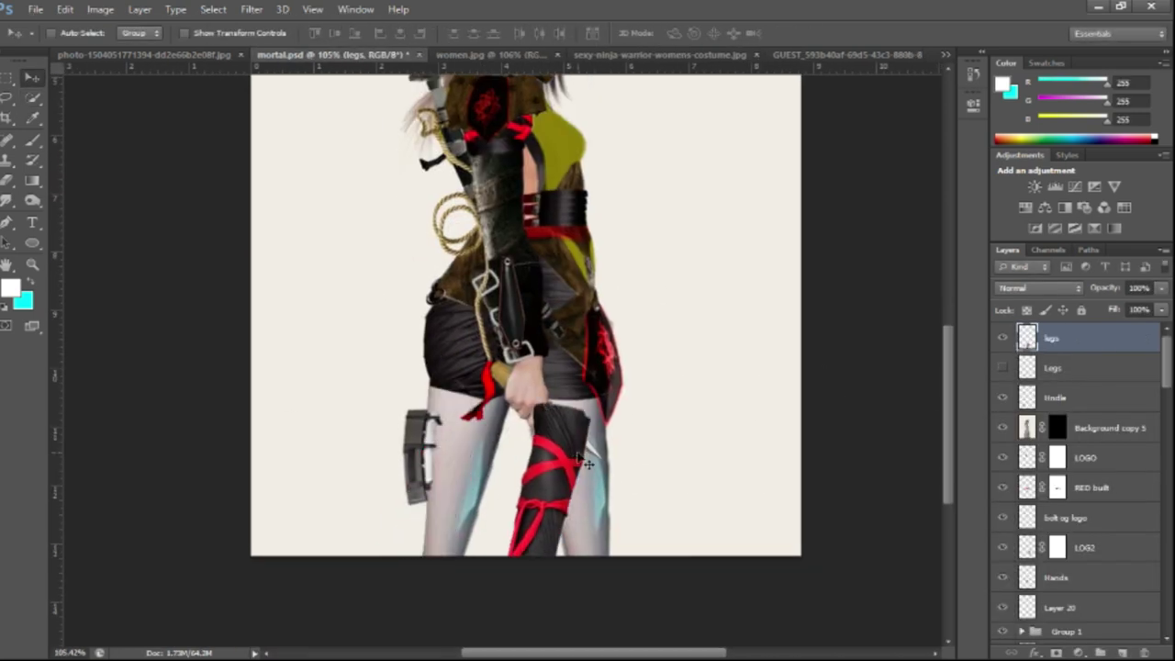
Warp the red-wrapped leg into shape by bending its edges and corners inward.
right_click(614, 372)
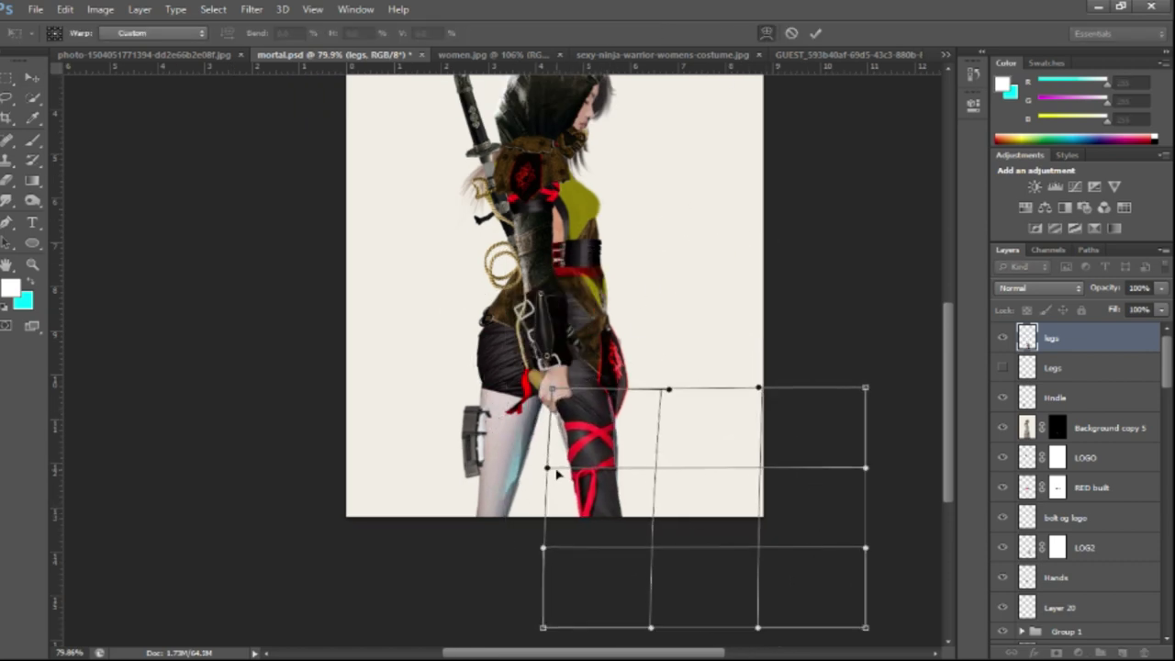
mouse_move(643, 404)
left_mouse_down()
mouse_move(875, 474)
mouse_move(905, 471)
left_mouse_up()
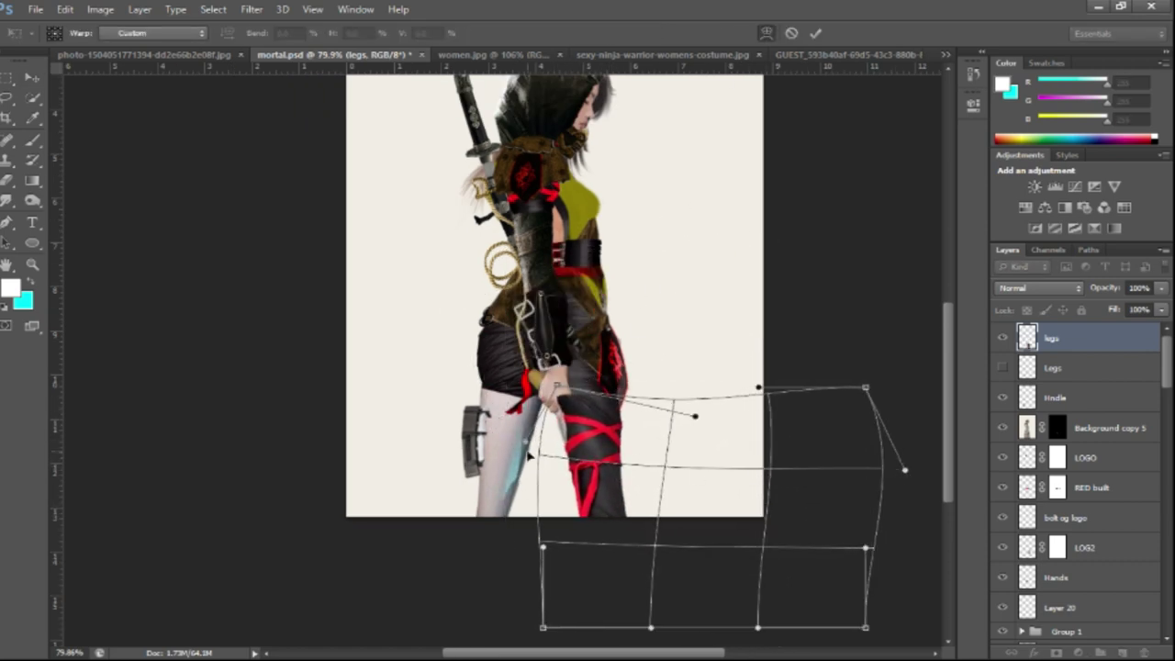
left_click_drag(543, 547, 587, 547)
left_click_drag(695, 416, 689, 420)
left_click_drag(543, 627, 499, 582)
left_click(815, 33)
Add a layer mask to the legs layer and paint black along the edge beside the knife.
left_click(1056, 652)
key("d")
scroll(609, 401, "up", 3)
key("b")
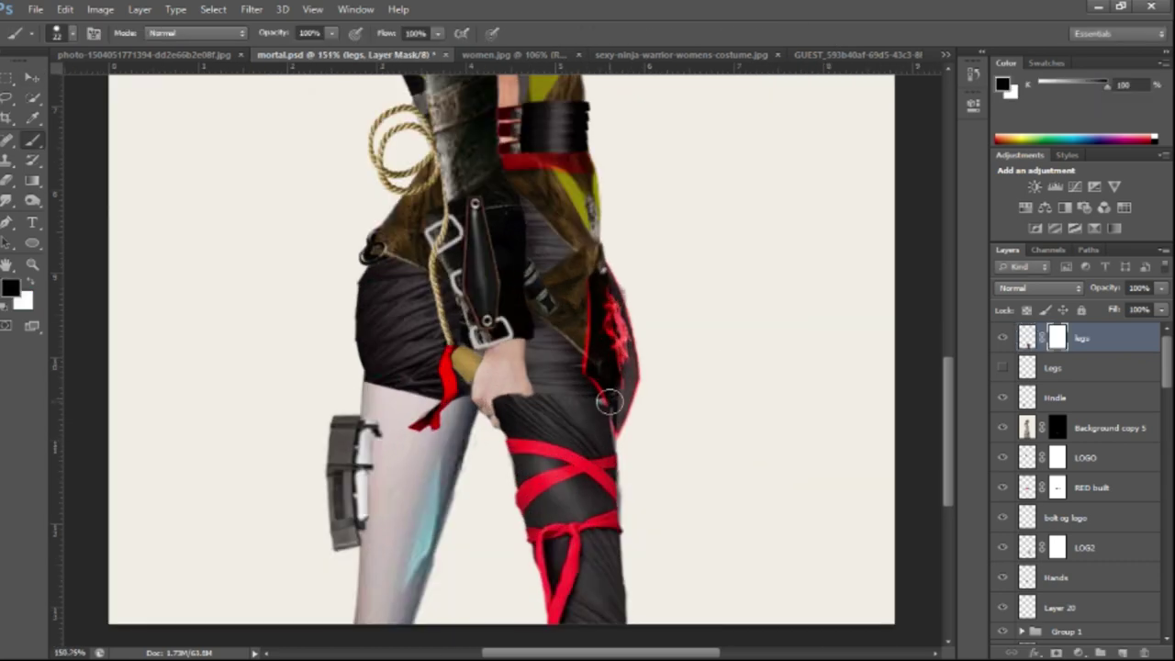
left_click_drag(562, 404, 587, 459)
scroll(192, 284, "down", 3)
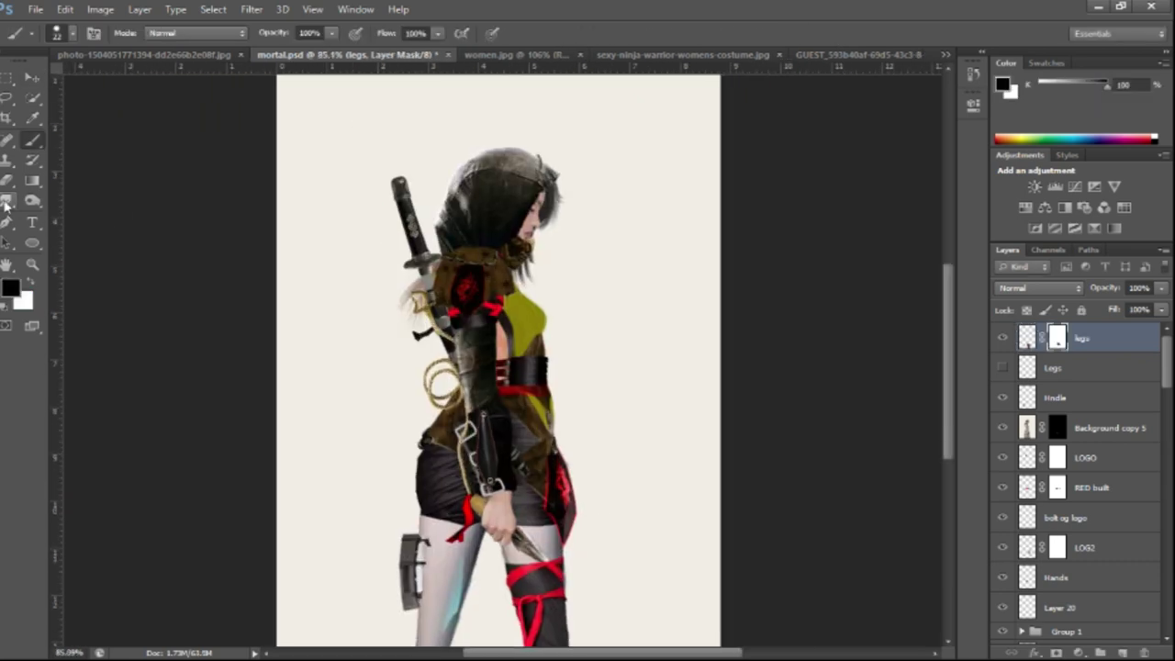
scroll(192, 284, "up", 5)
scroll(497, 548, "down", 3)
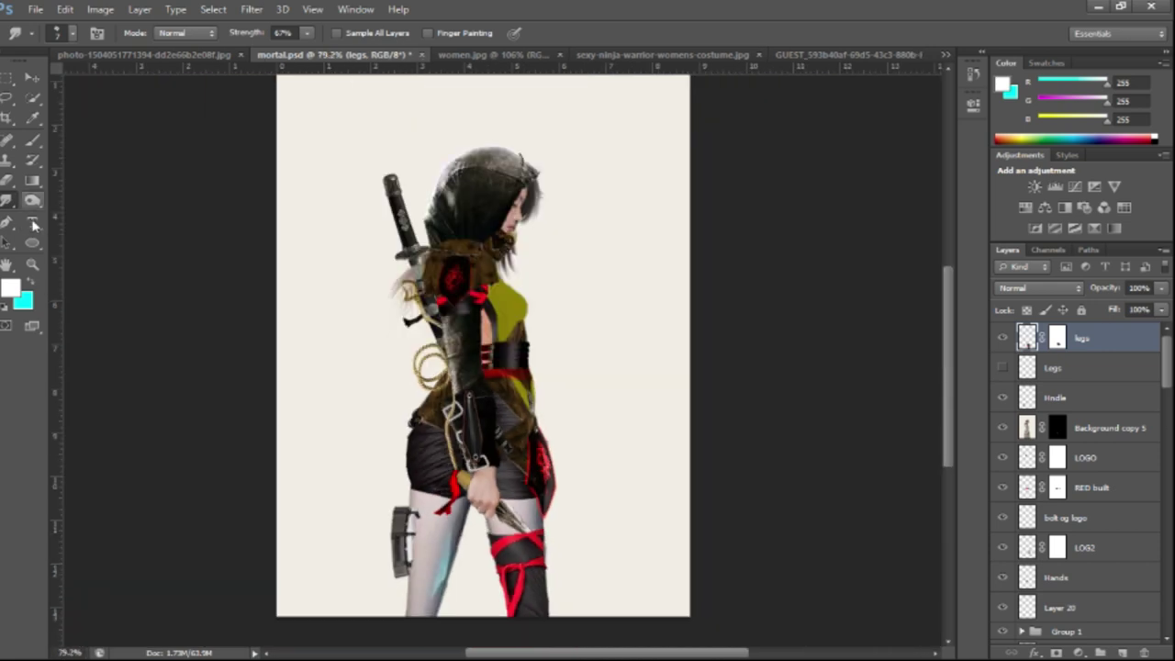
key("b")
key("d")
scroll(478, 519, "up", 3)
scroll(497, 548, "down", 3)
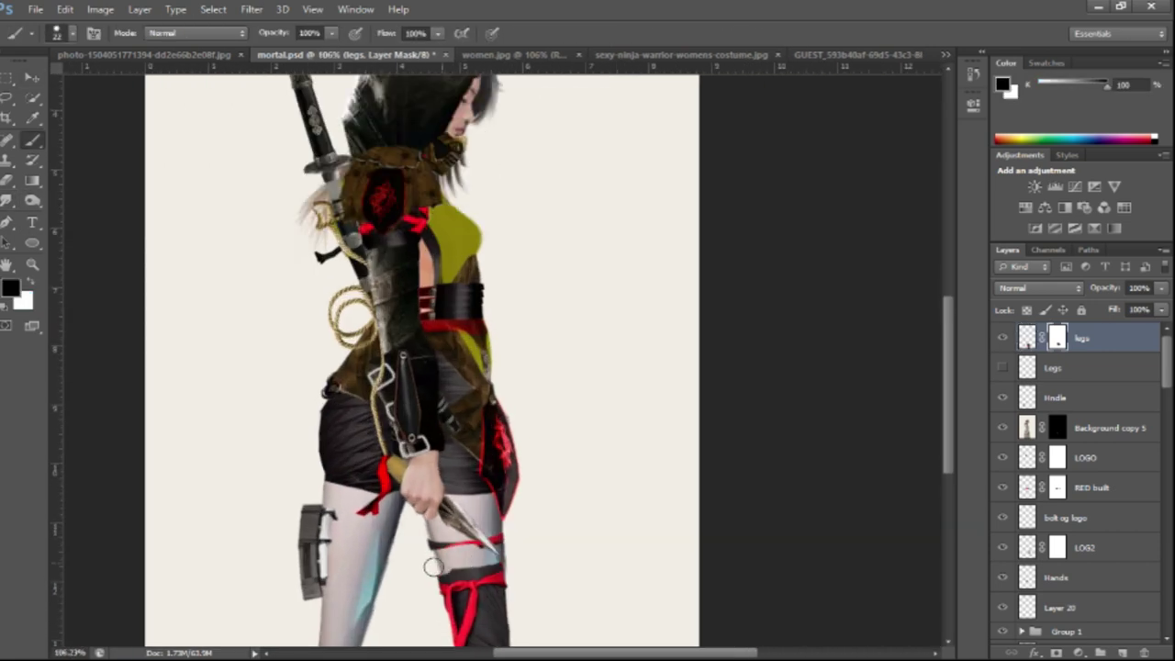
scroll(433, 566, "down", 2)
scroll(433, 566, "up", 4)
Select the kunai layer and target its layer mask.
left_click(1086, 493)
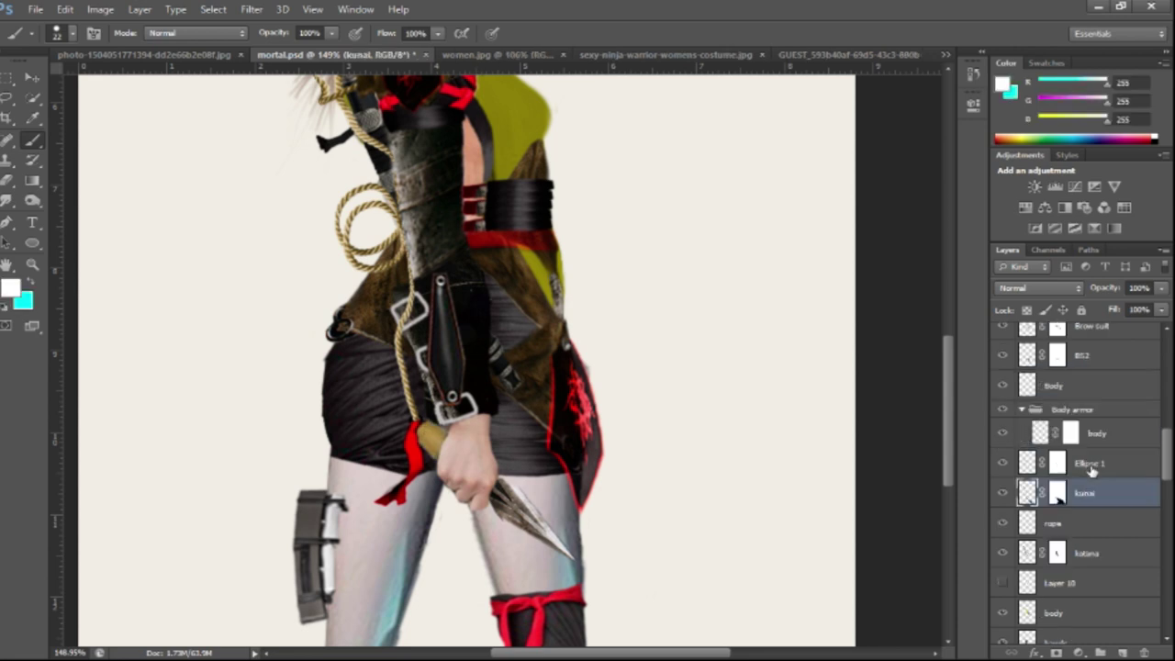
scroll(1091, 470, "down", 3)
scroll(459, 495, "up", 2)
left_click(1058, 523)
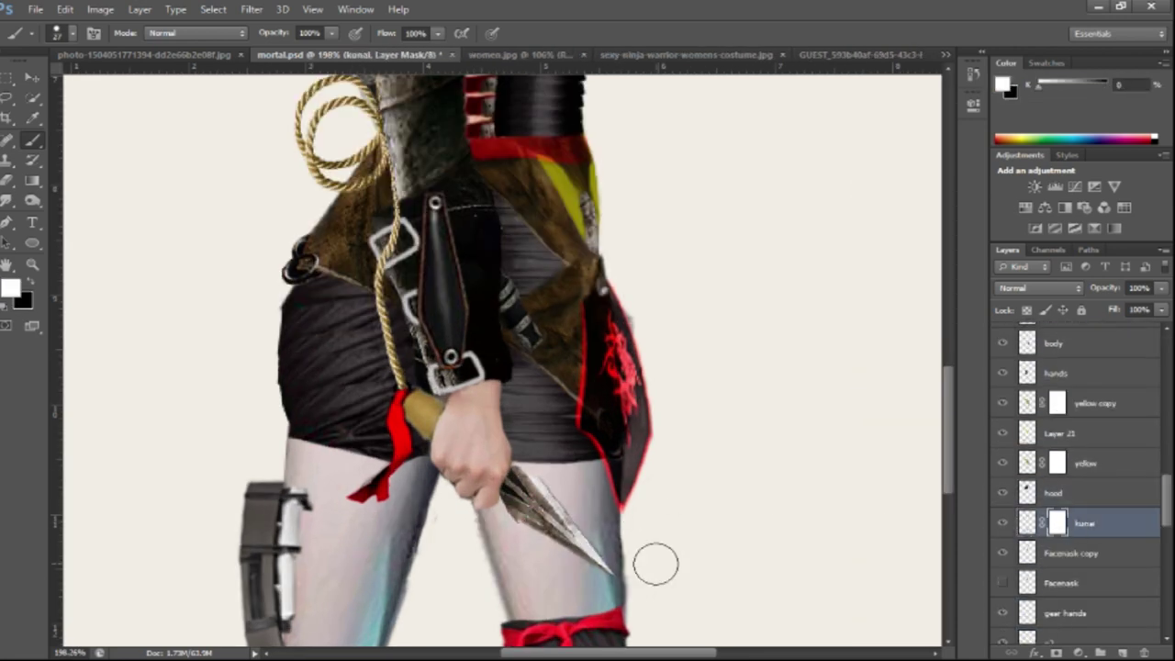
key("v")
scroll(656, 551, "down", 3)
scroll(658, 533, "down", 3)
Add a new layer above PWET and merge Group 2 copy into one layer.
scroll(1074, 477, "down", 5)
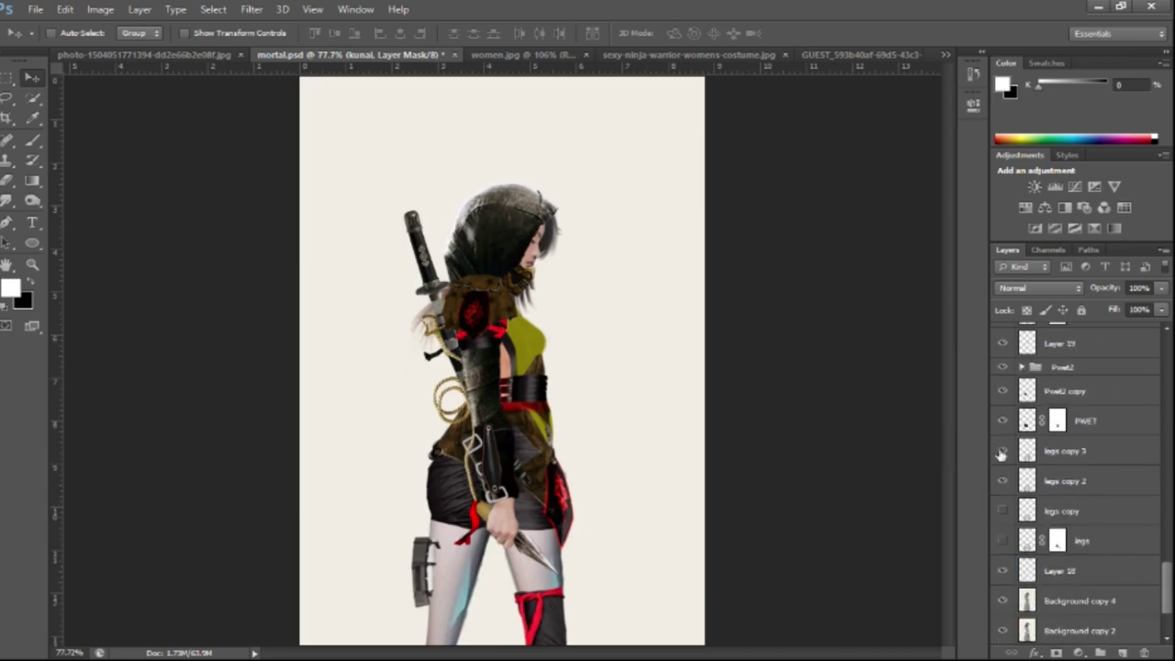
left_click(1015, 446)
left_click(1002, 445)
key("ctrl+shift+alt+n")
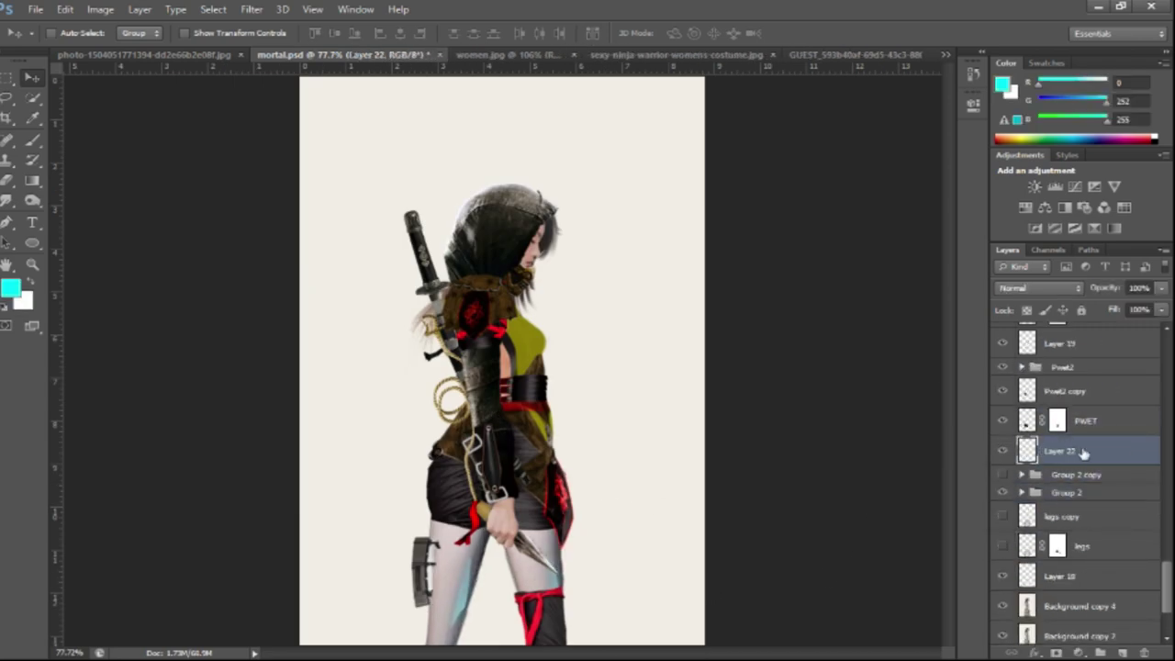
left_click_drag(1074, 452, 1066, 434)
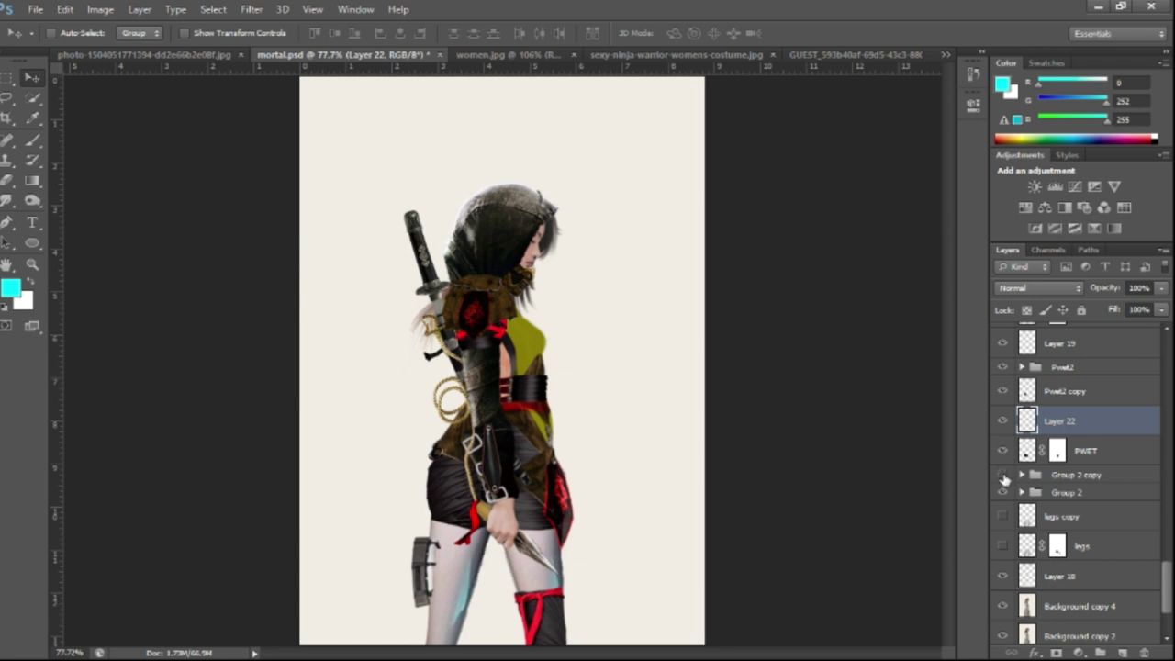
left_click(1003, 476)
key("ctrl+e")
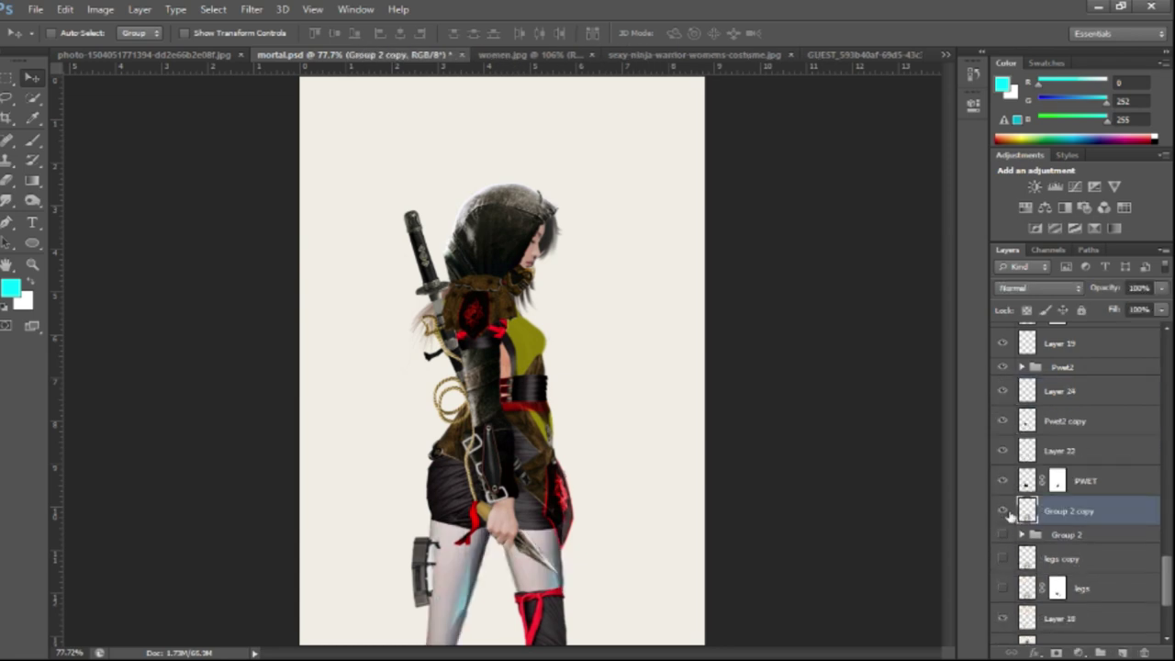
Erase the merged leg's edge around the kunai and rename the layer Legs.
key("e")
scroll(533, 596, "up", 2, "alt")
scroll(533, 596, "up", 3, "alt")
scroll(448, 465, "down", 3, "alt")
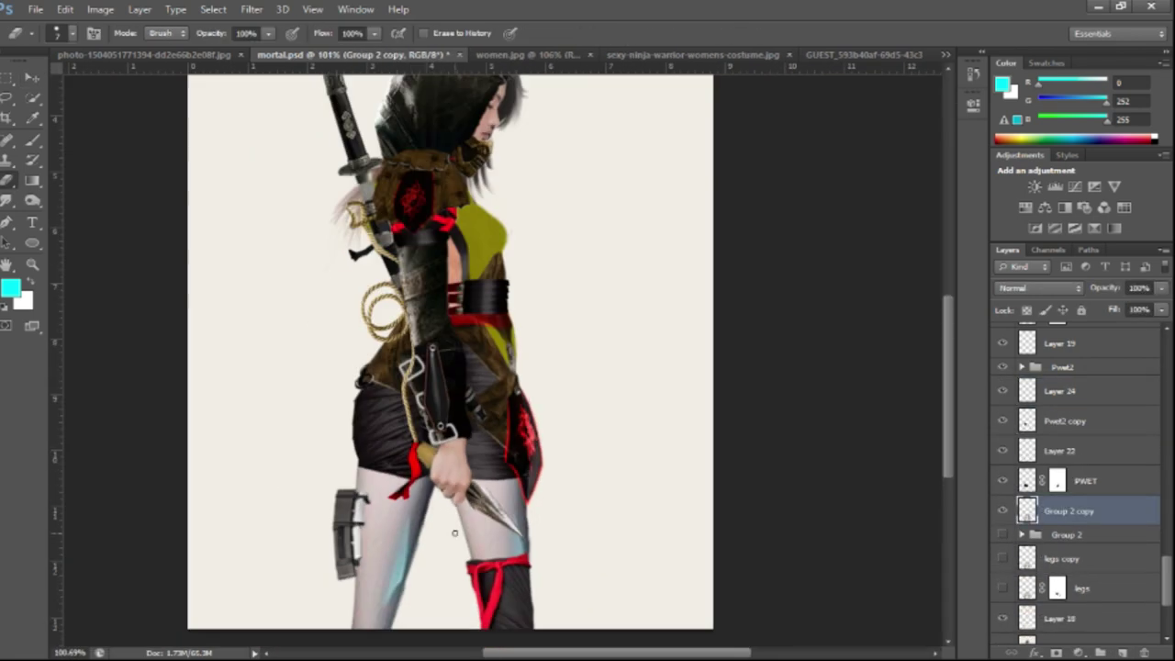
scroll(448, 466, "up", 2, "alt")
scroll(428, 538, "up", 1, "alt")
scroll(440, 555, "down", 1, "alt")
scroll(440, 554, "down", 1, "alt")
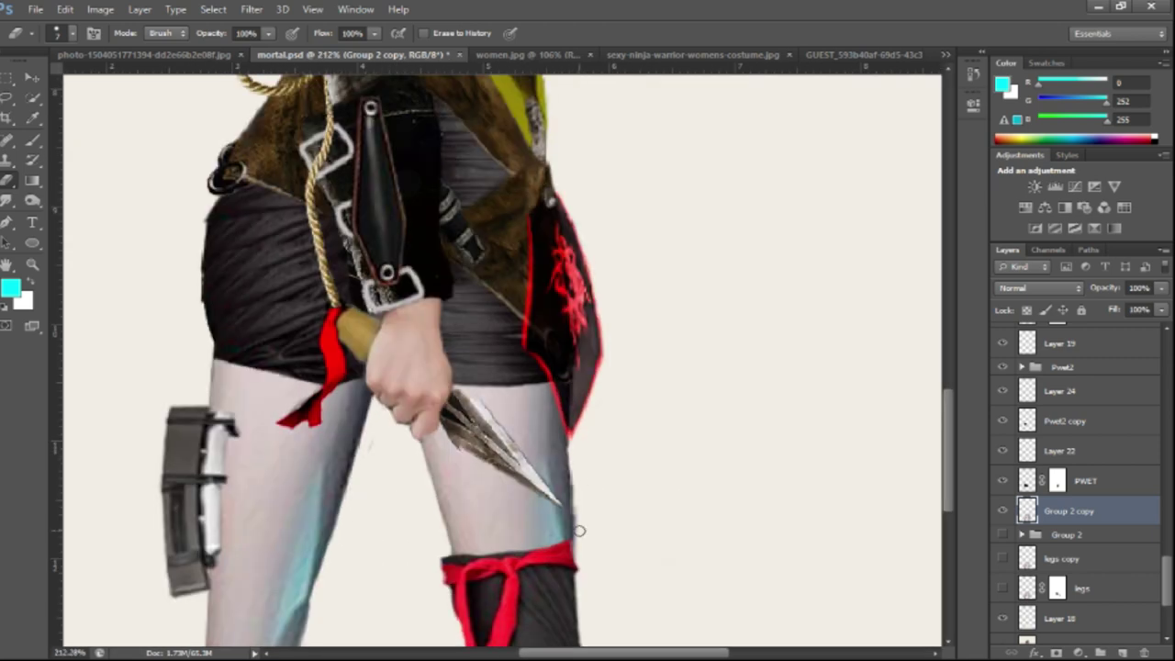
scroll(577, 525, "down", 1, "alt")
type("v")
type("Legs")
key("Return")
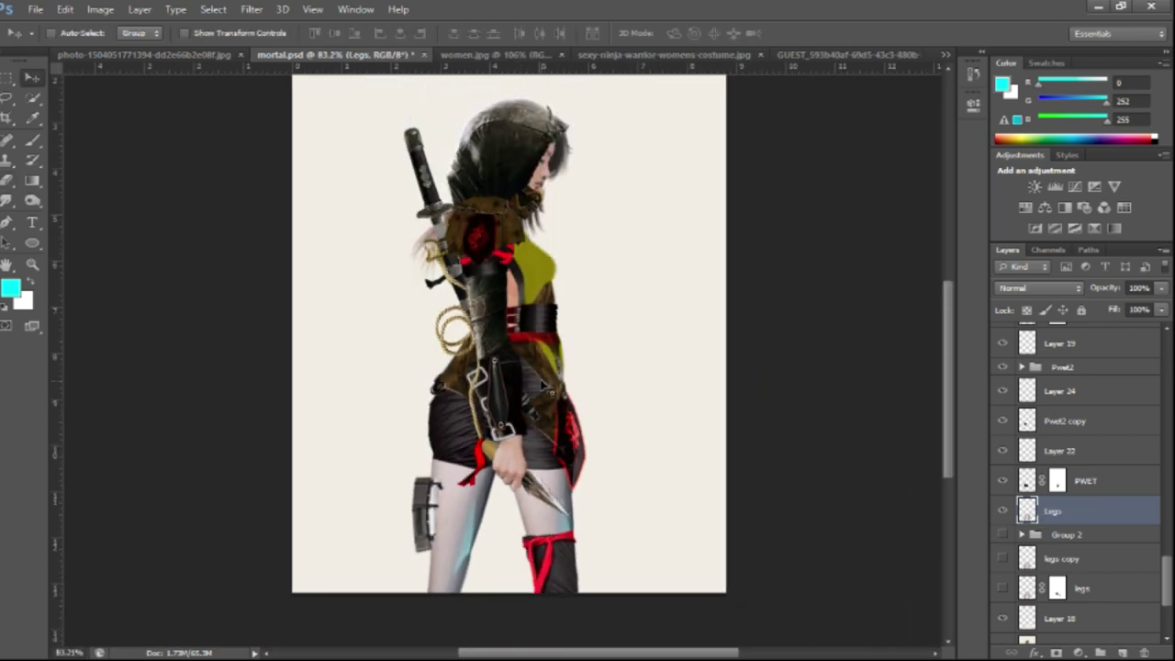
scroll(552, 382, "down", 1, "alt")
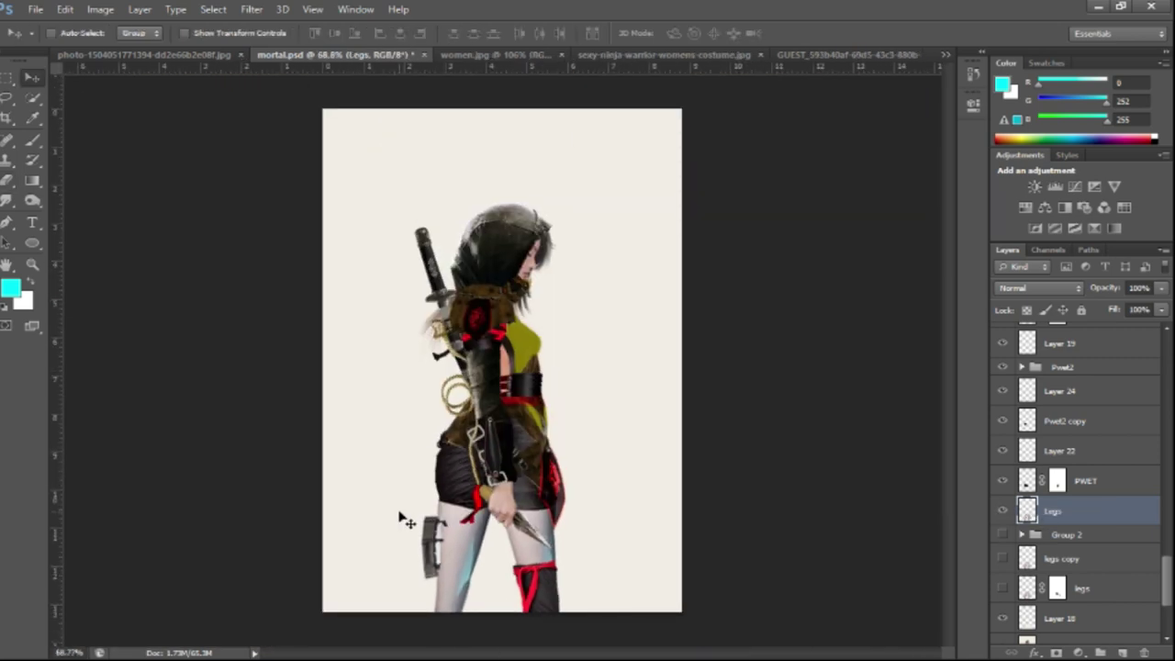
scroll(401, 520, "up", 1, "alt")
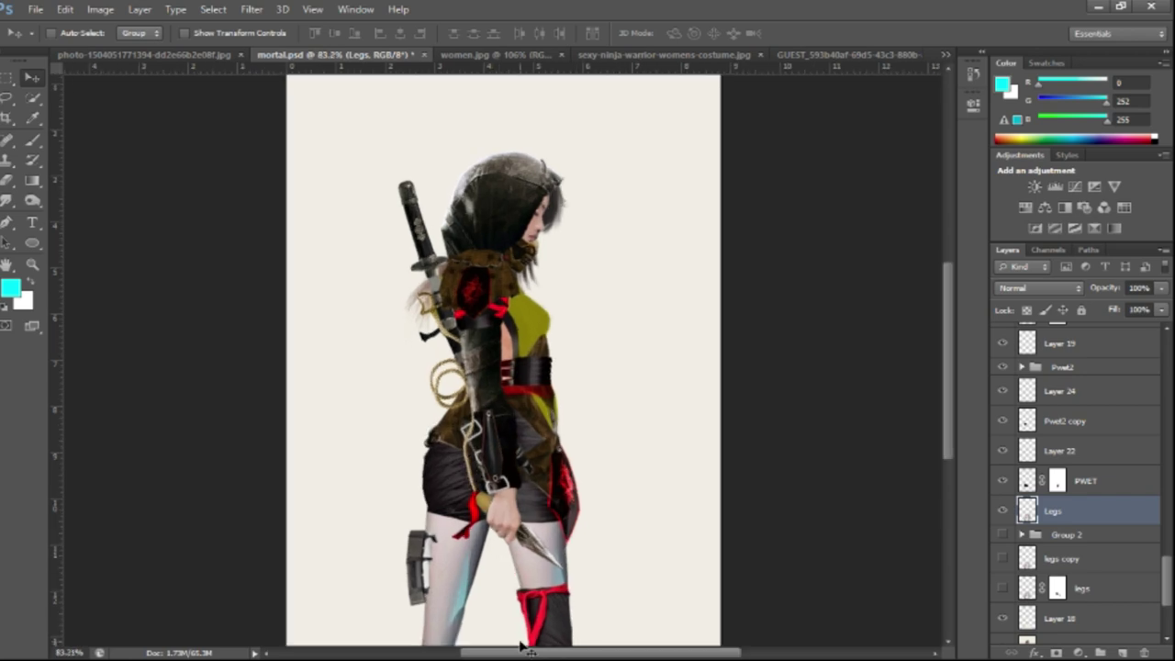
Type the kanji 先 emblem on the chest in a Japanese font.
left_click(358, 304)
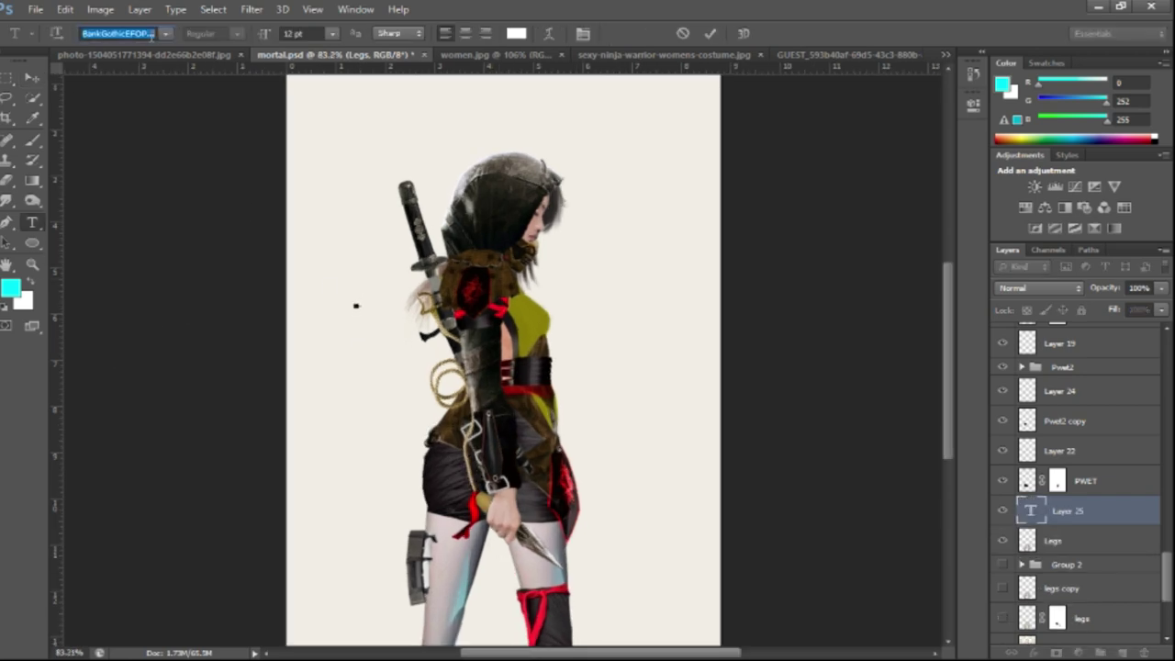
type("k")
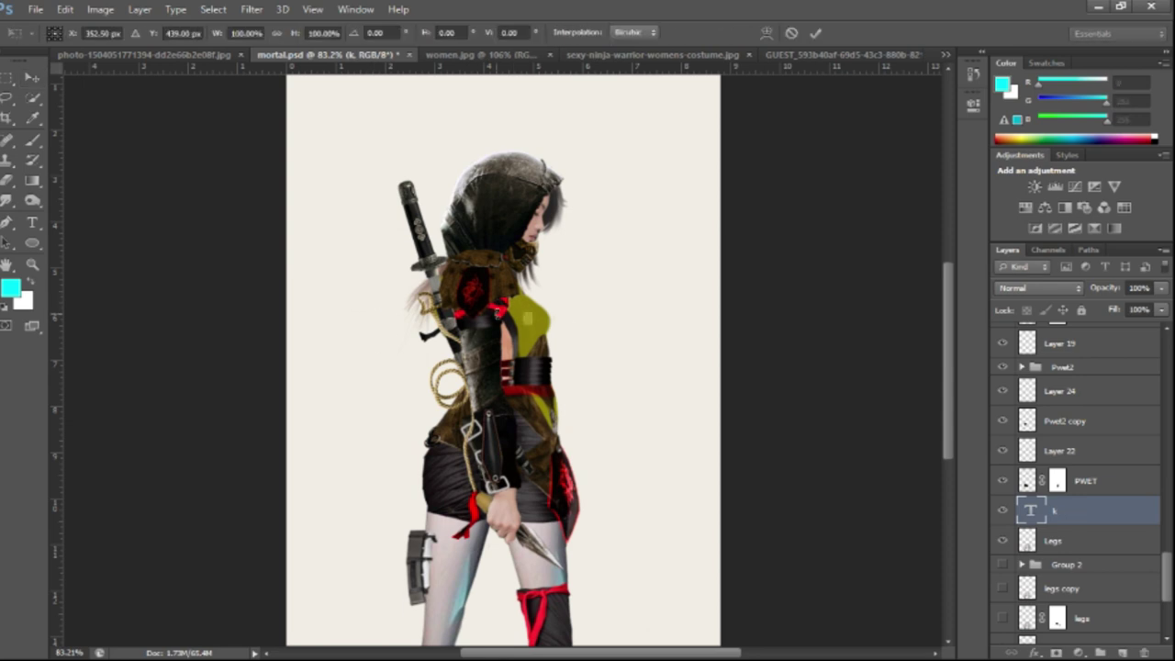
key("ctrl+Return")
key("v")
double_click(528, 319)
left_click(118, 33)
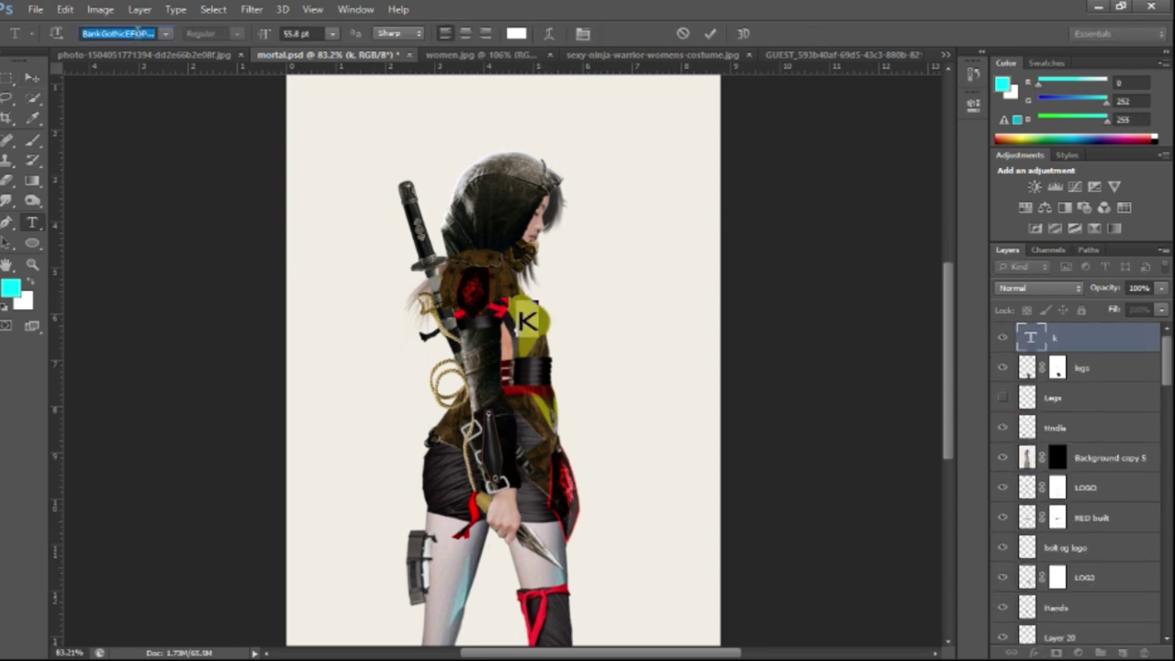
key("Return")
key("ctrl+Return")
key("v")
Scale the kanji emblem down to fit on the chest.
key("ctrl+t")
key("Escape")
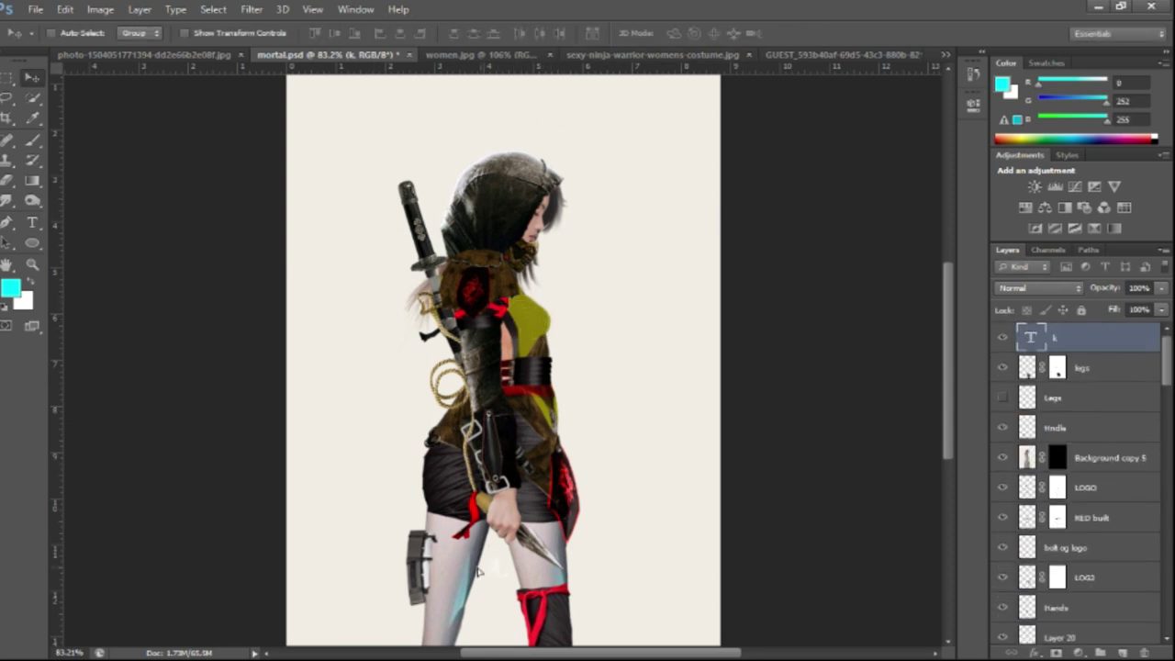
scroll(550, 337, "up", 1)
key("ctrl+t")
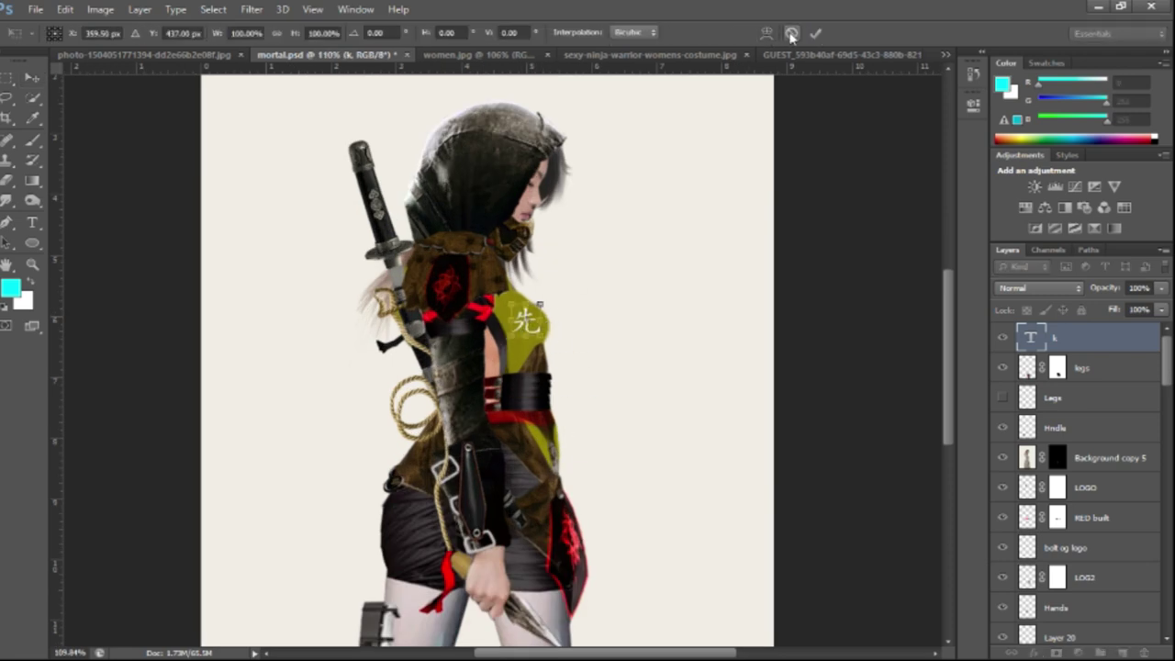
key("Return")
key("ctrl+t")
scroll(276, 165, "down", 1)
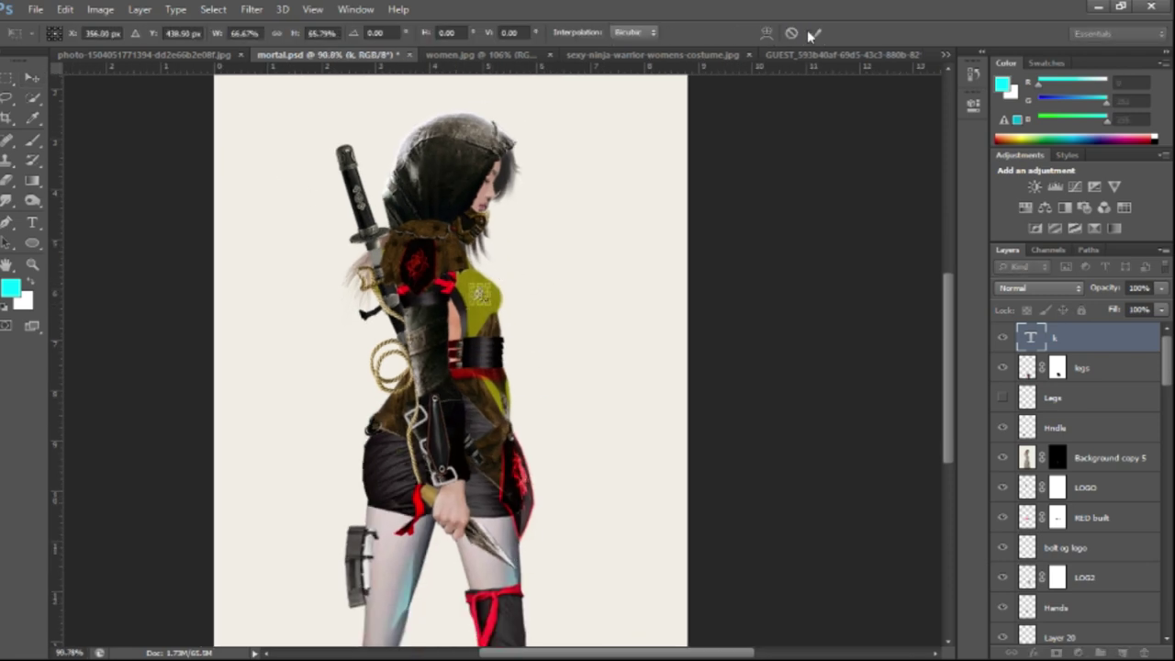
key("Return")
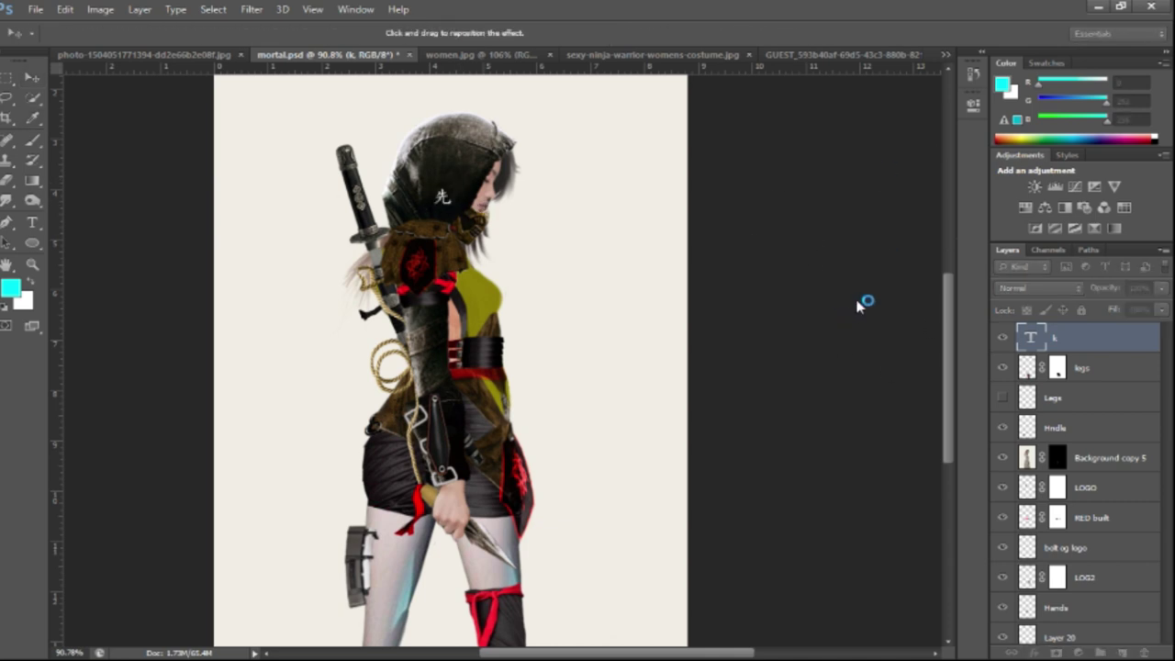
scroll(298, 264, "down", 1)
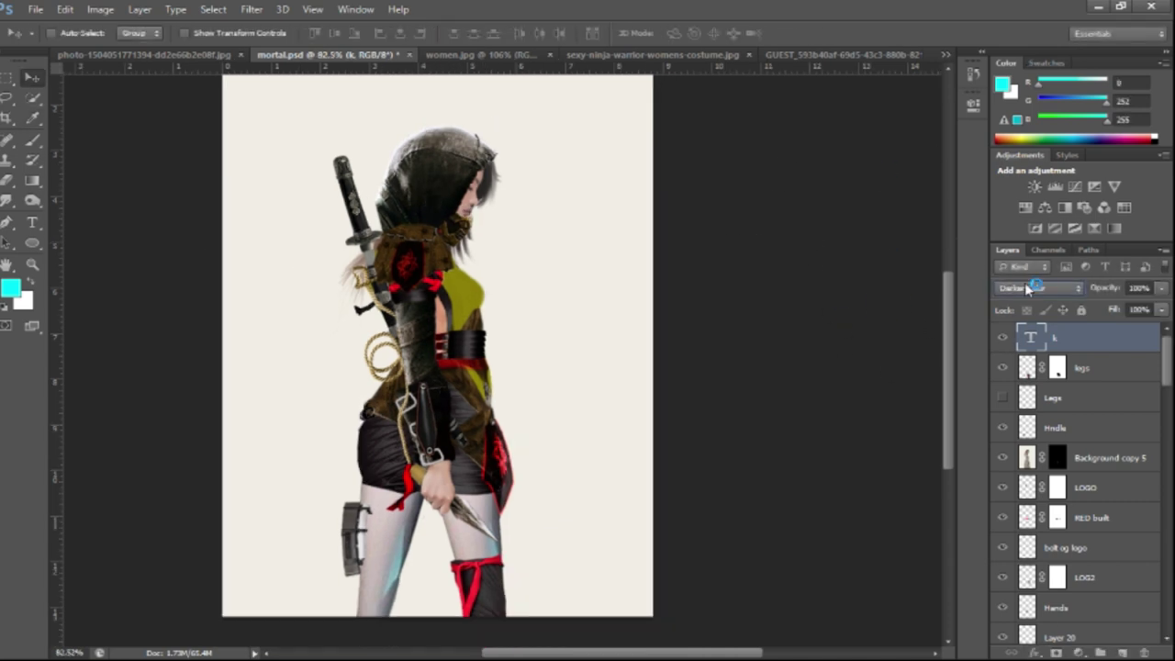
scroll(1027, 287, "down", 6)
Duplicate and merge the kanji copies into a K layer plus a K copy.
key("ctrl+j")
key("ctrl+j")
key("ctrl+j")
key("ctrl+e")
key("ctrl+e")
key("ctrl+e")
key("ctrl+j")
key("ctrl+e")
key("ctrl+j")
scroll(410, 365, "down", 1)
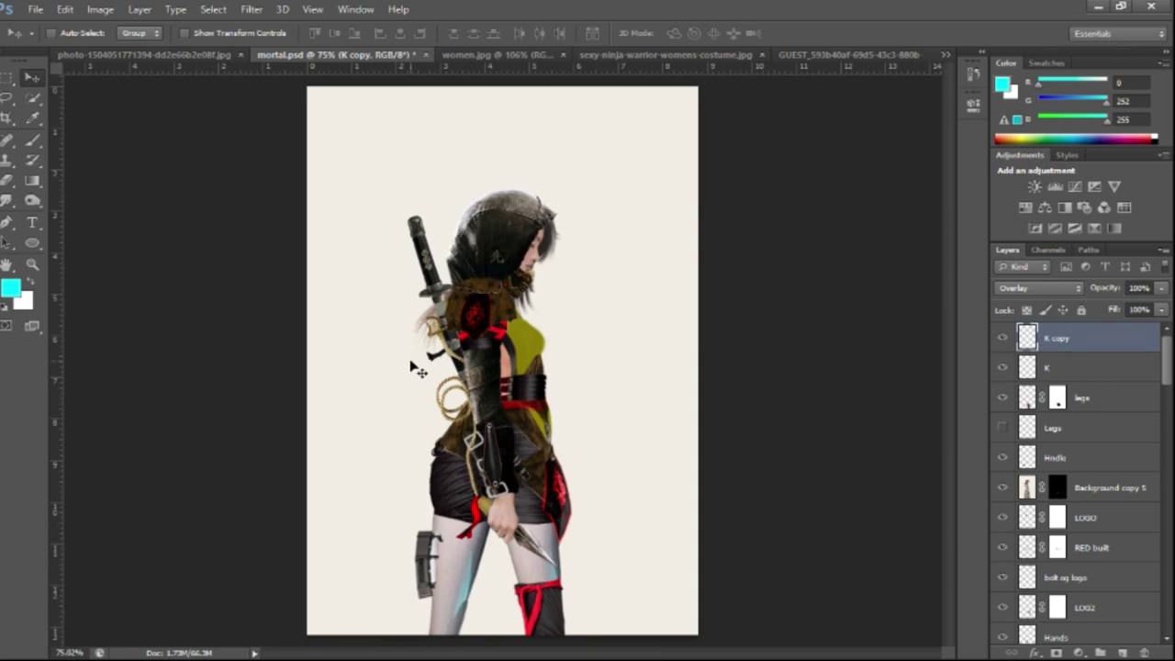
Rewarp the legs layer to bend the legs slightly.
left_click(594, 598, "ctrl")
key("ctrl+t")
left_click_drag(588, 588, 560, 595)
left_click(816, 33)
scroll(572, 472, "down", 1)
left_click(1065, 342)
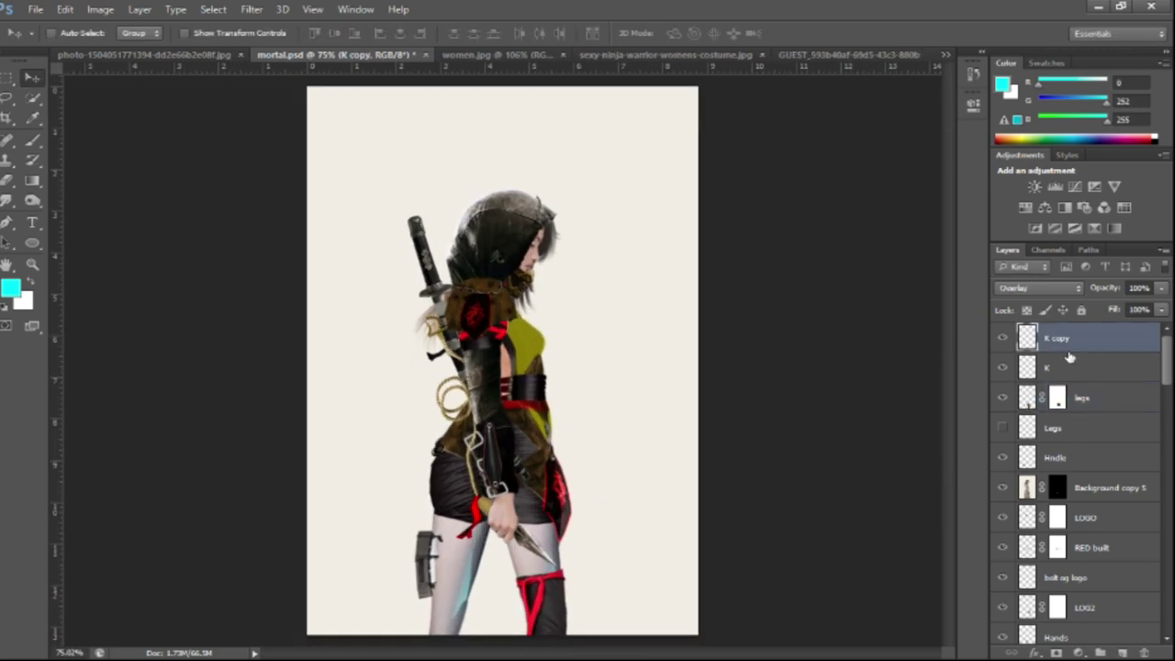